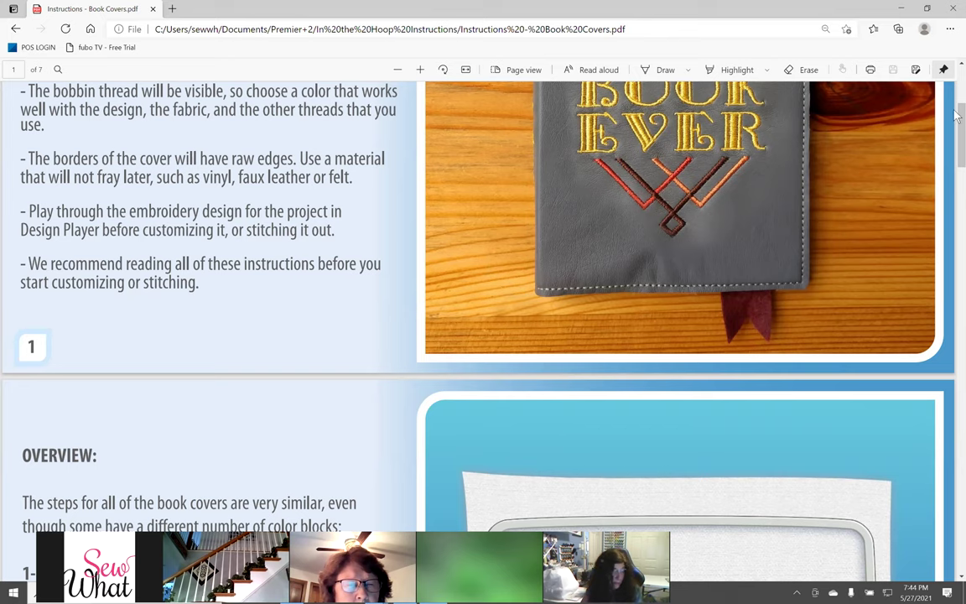
# Skim the book cover PDF instructions, close them, and create the Best Book Ever cover from the Project-in-the-Hoop wizard.
pyautogui.moveTo(955, 114); pyautogui.dragTo(956, 522)
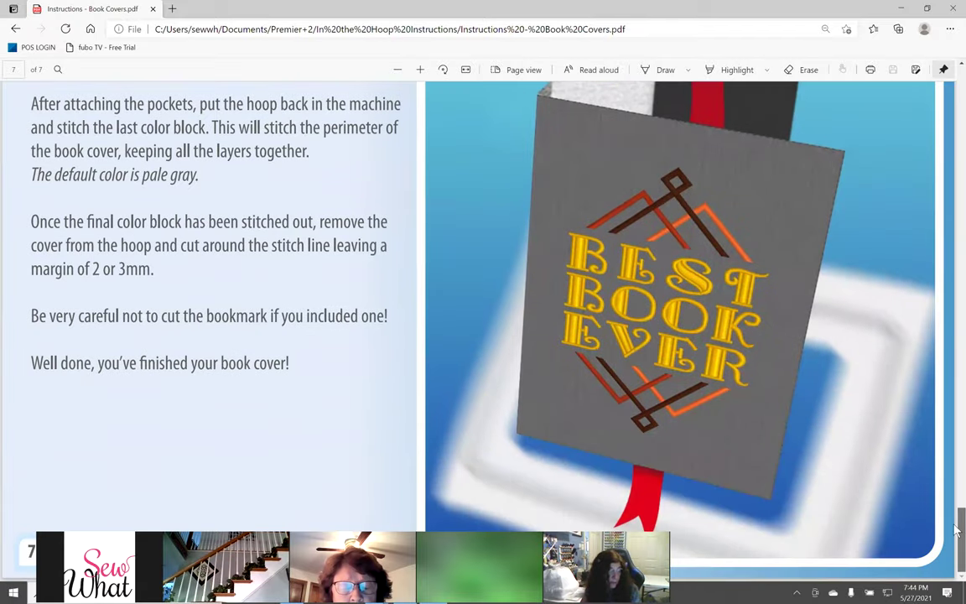
pyautogui.moveTo(956, 528); pyautogui.dragTo(956, 375)
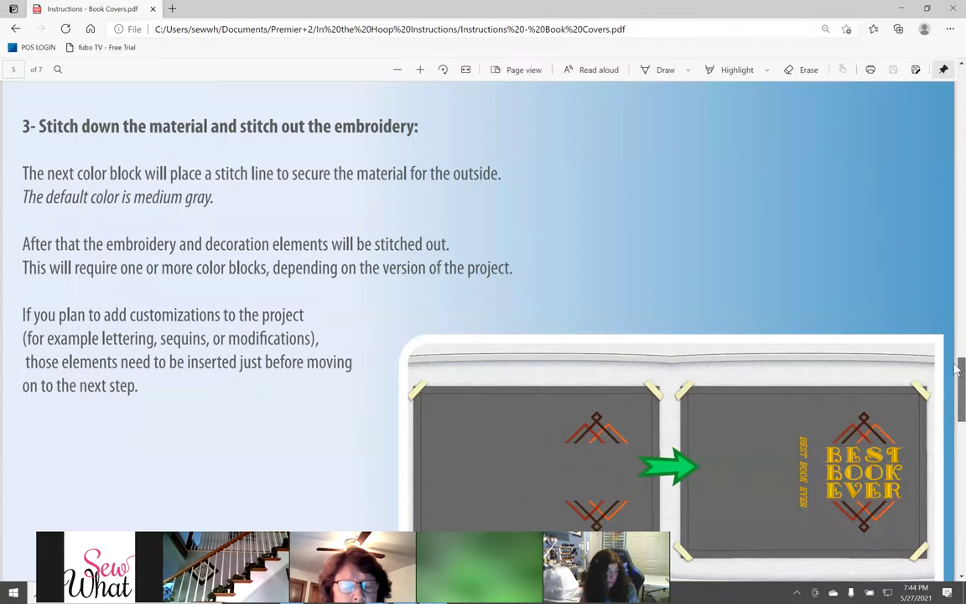
pyautogui.click(956, 9)
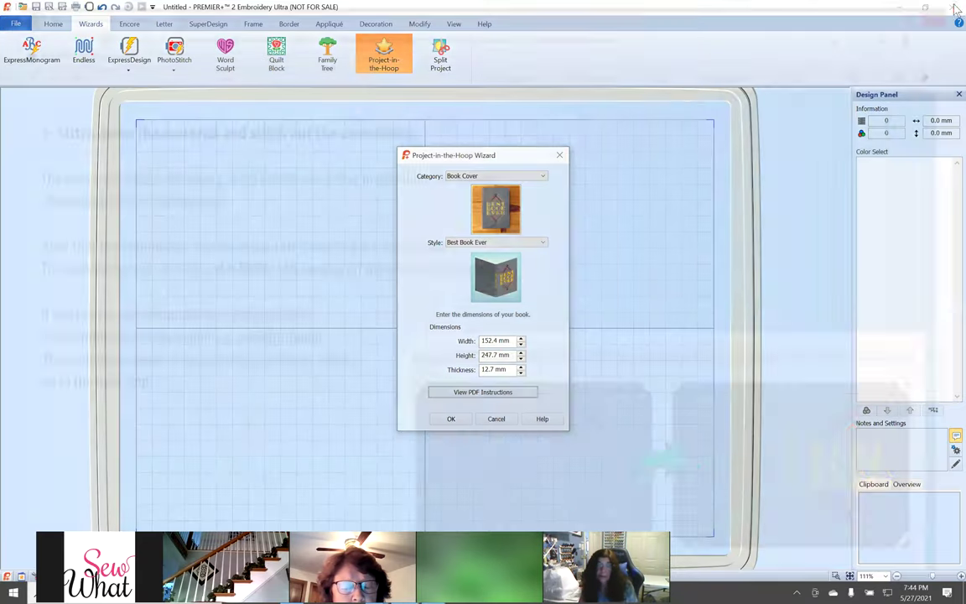
pyautogui.click(458, 421)
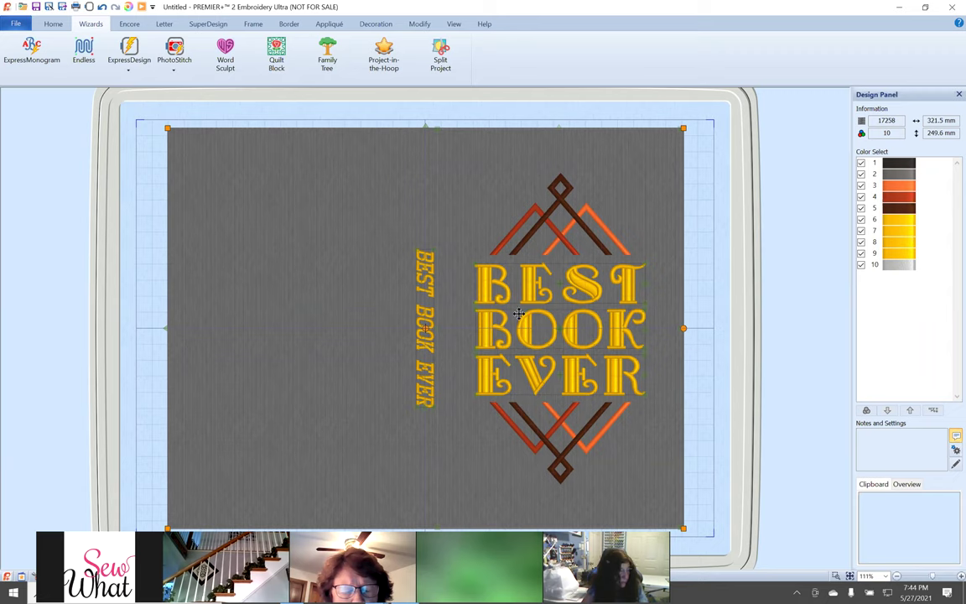
# Replace the lettering text with BEST, BOOK and EVER on three separate lines.
pyautogui.click(162, 25)
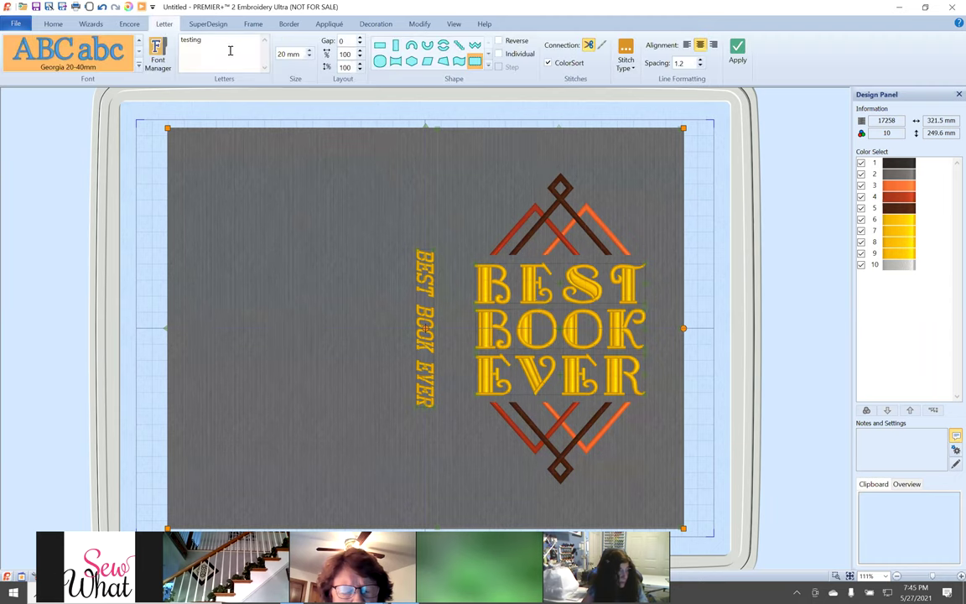
pyautogui.write('BEST')
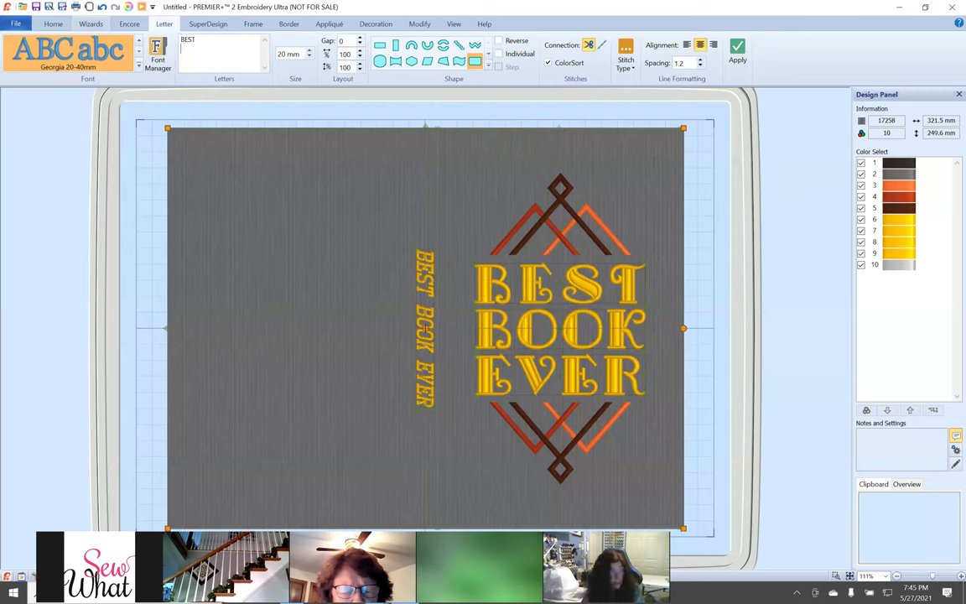
pyautogui.press('Return')
pyautogui.write('BOOK')
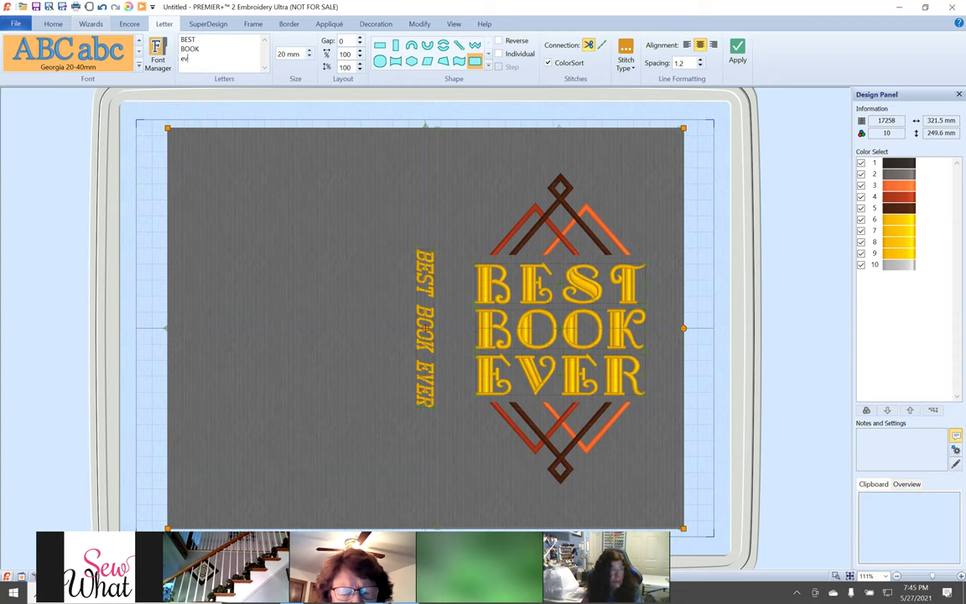
pyautogui.press('Return')
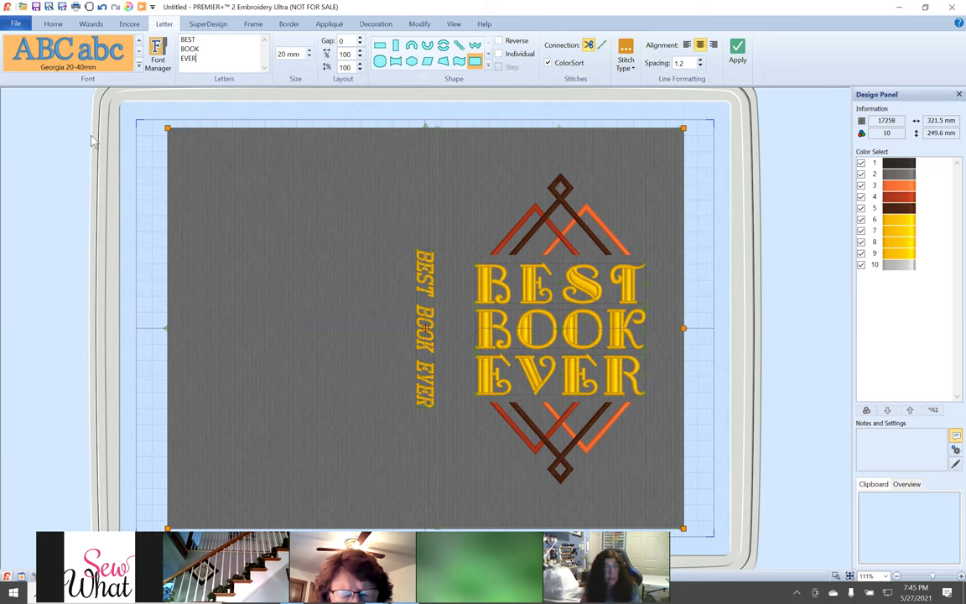
# Create the lettering in Antonia 15-35mm at 25 mm with the horizontal block shape, and place it over the gold front-cover title.
pyautogui.click(140, 68)
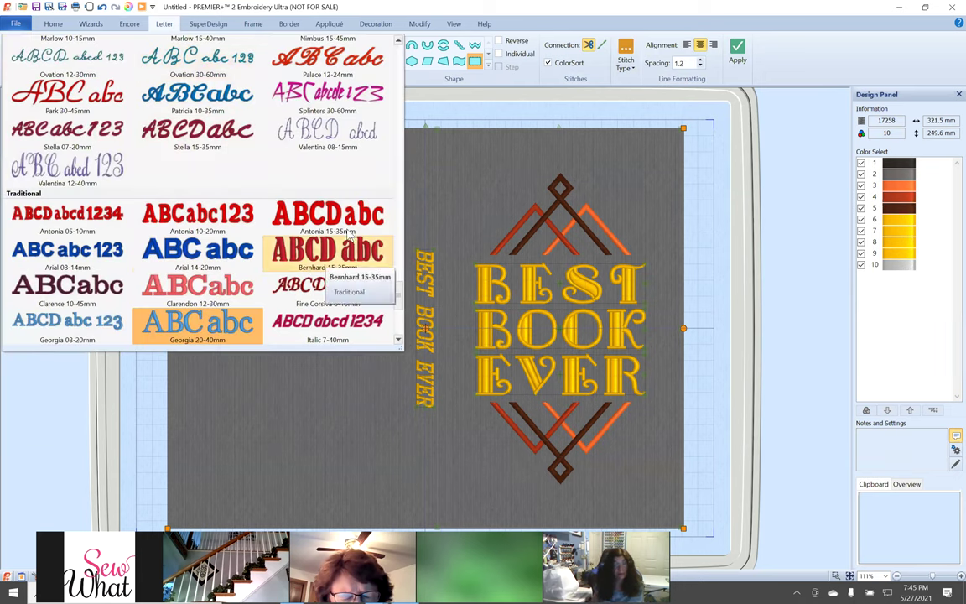
pyautogui.click(329, 217)
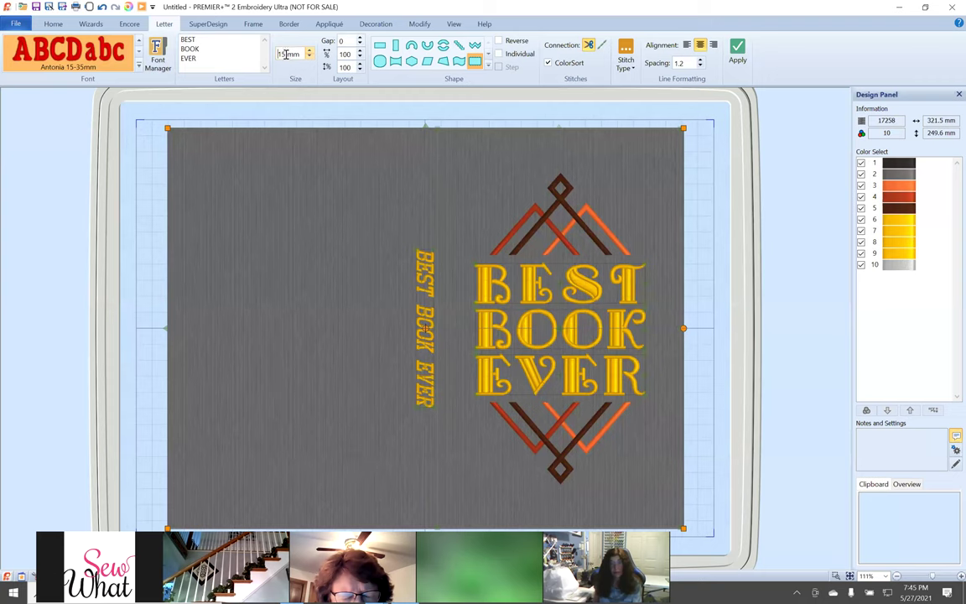
pyautogui.moveTo(286, 54); pyautogui.dragTo(244, 54)
pyautogui.click(381, 48)
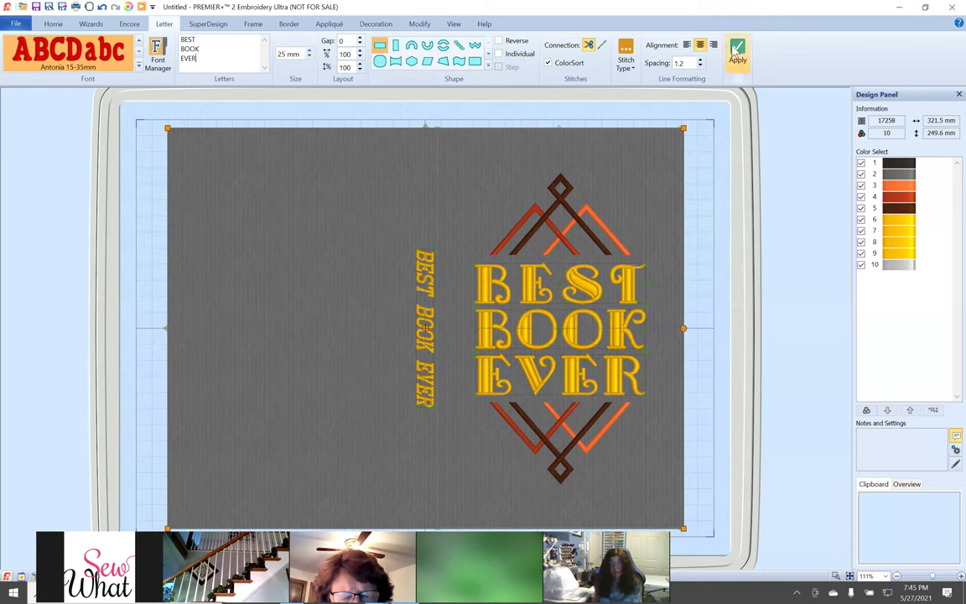
pyautogui.click(735, 52)
pyautogui.moveTo(428, 543); pyautogui.dragTo(561, 273)
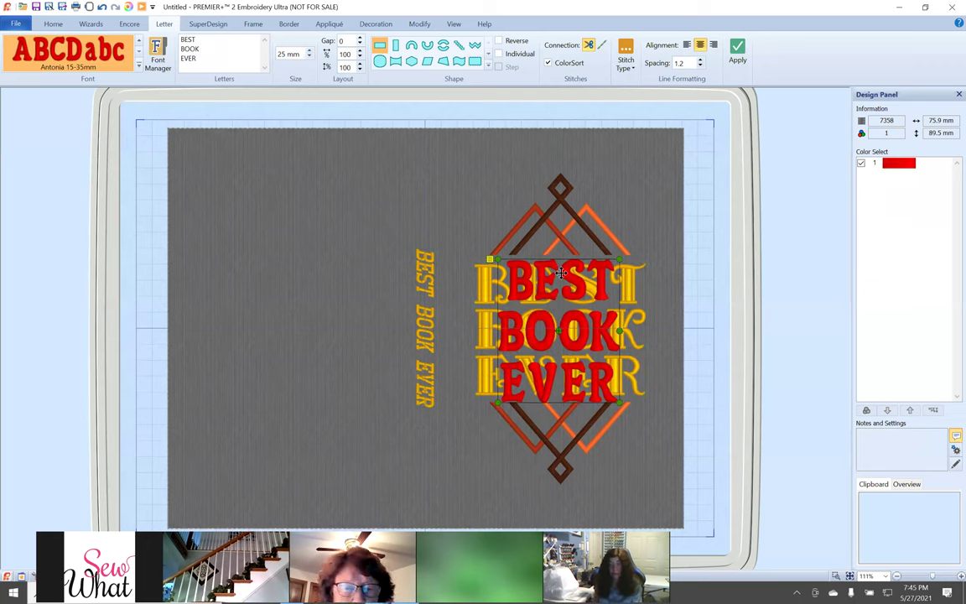
pyautogui.moveTo(561, 273); pyautogui.dragTo(561, 271)
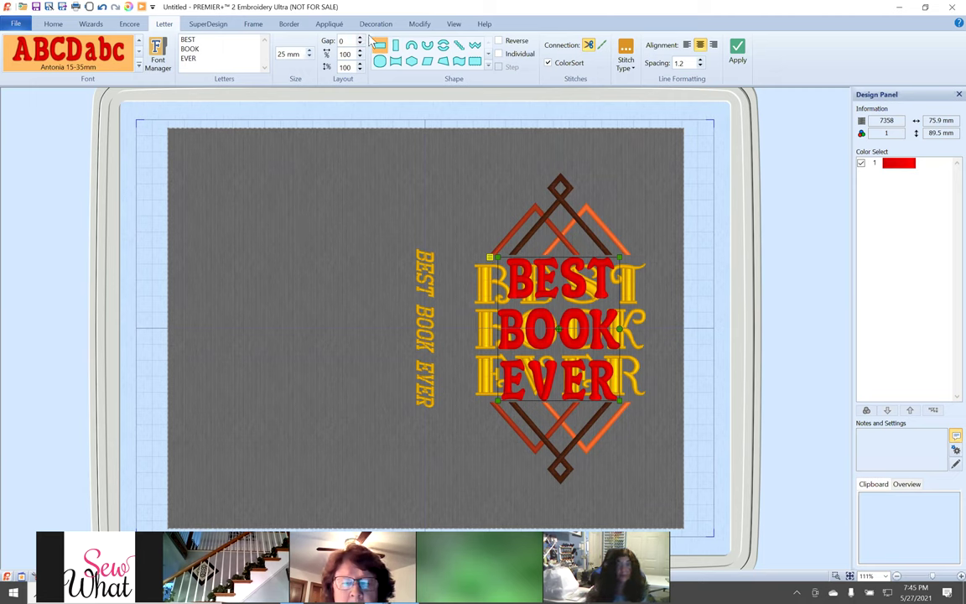
# Fix the red lettering on the front cover as embroidery stitches and return to the full layout.
pyautogui.click(419, 25)
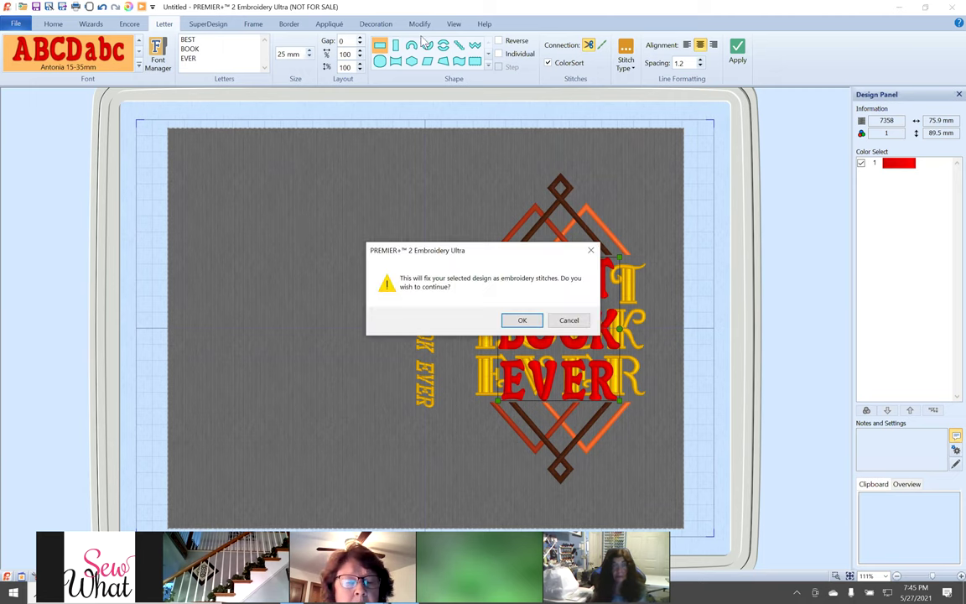
pyautogui.click(521, 322)
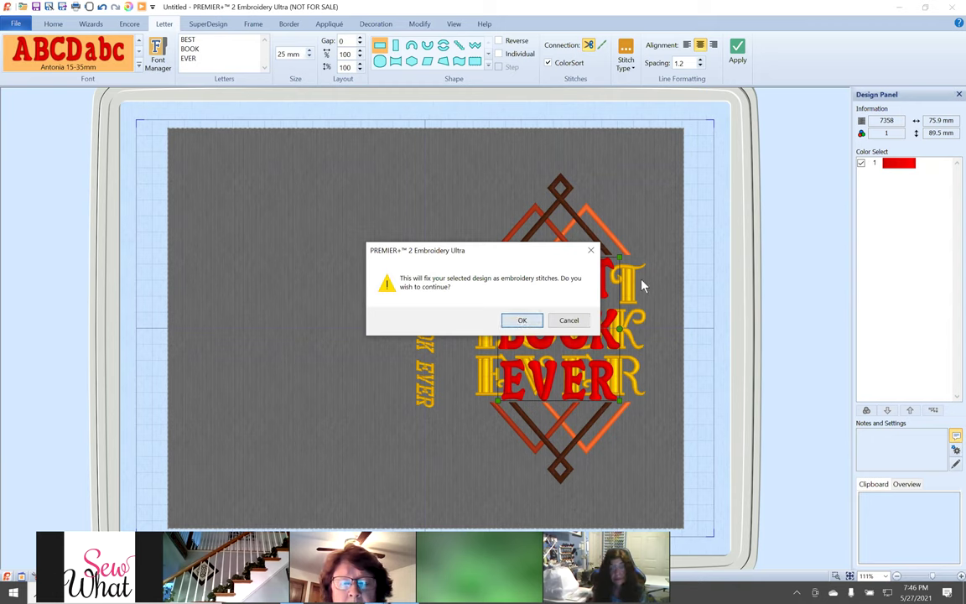
pyautogui.click(520, 319)
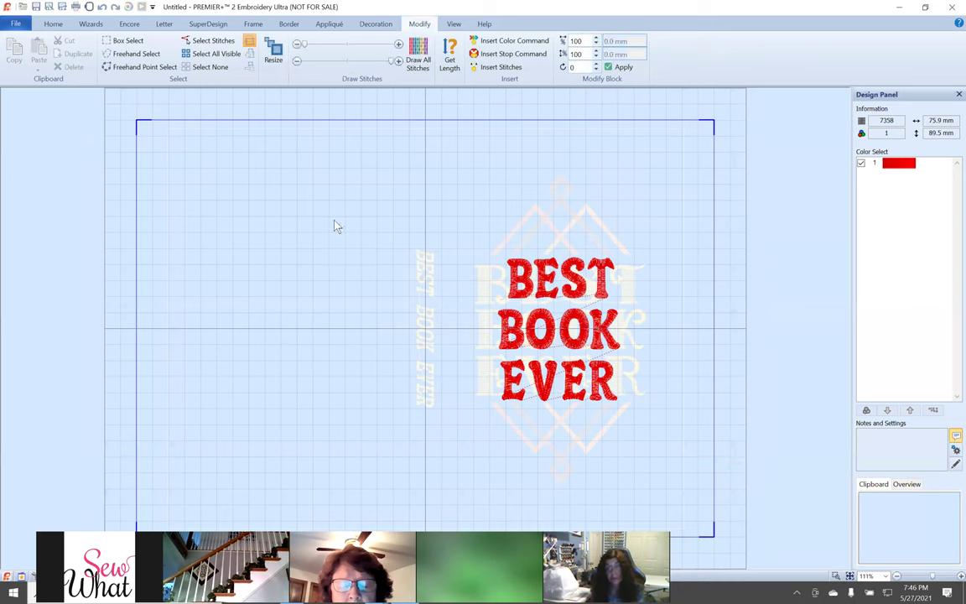
pyautogui.click(46, 24)
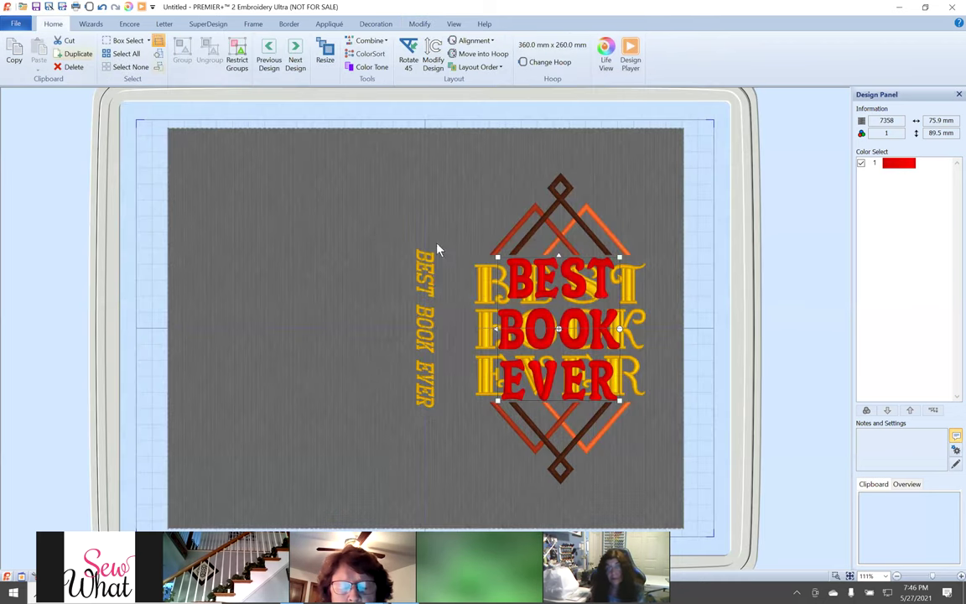
# Try to open the grouped book cover design for stitch modification.
pyautogui.click(424, 289)
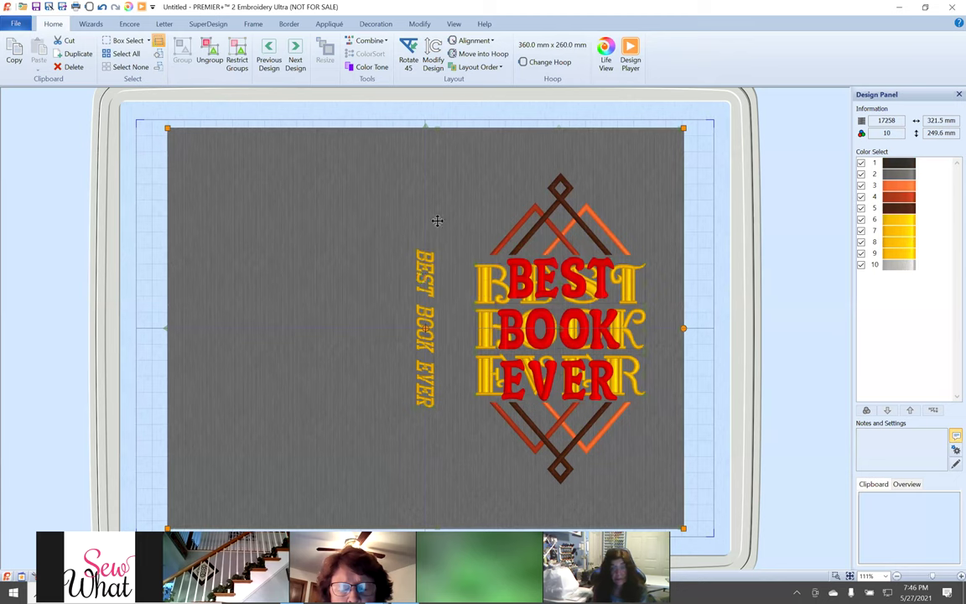
pyautogui.click(382, 25)
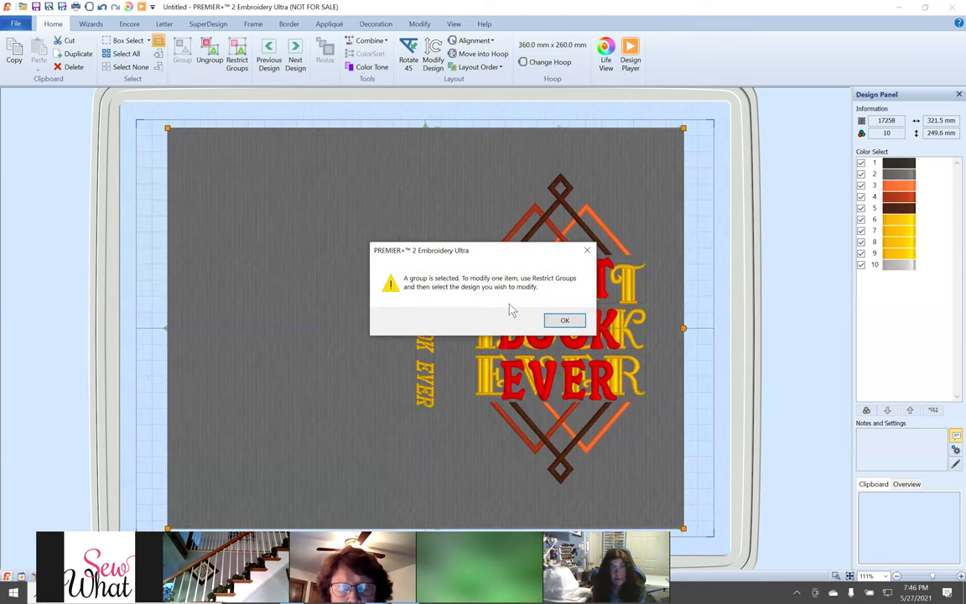
pyautogui.click(564, 320)
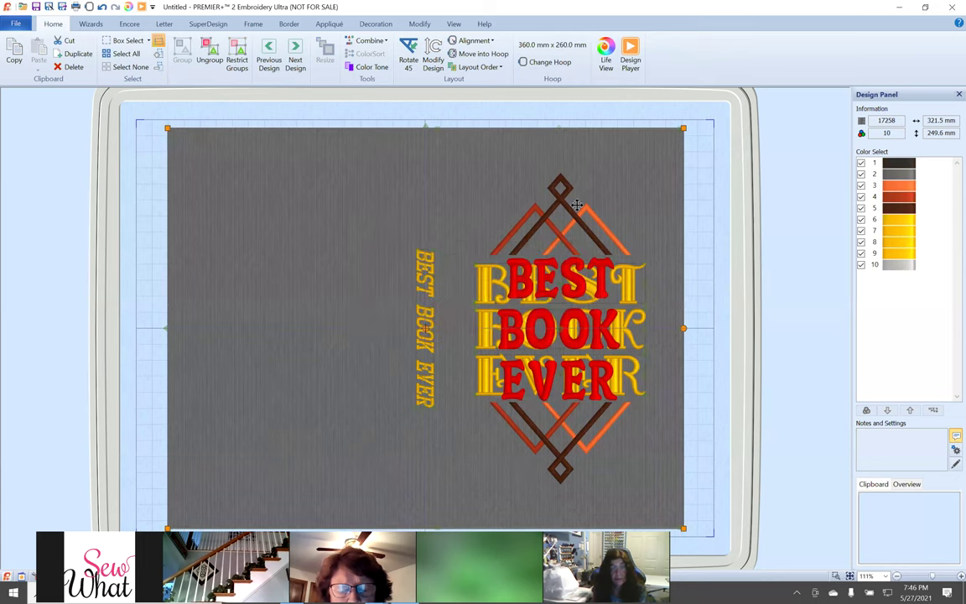
pyautogui.click(425, 25)
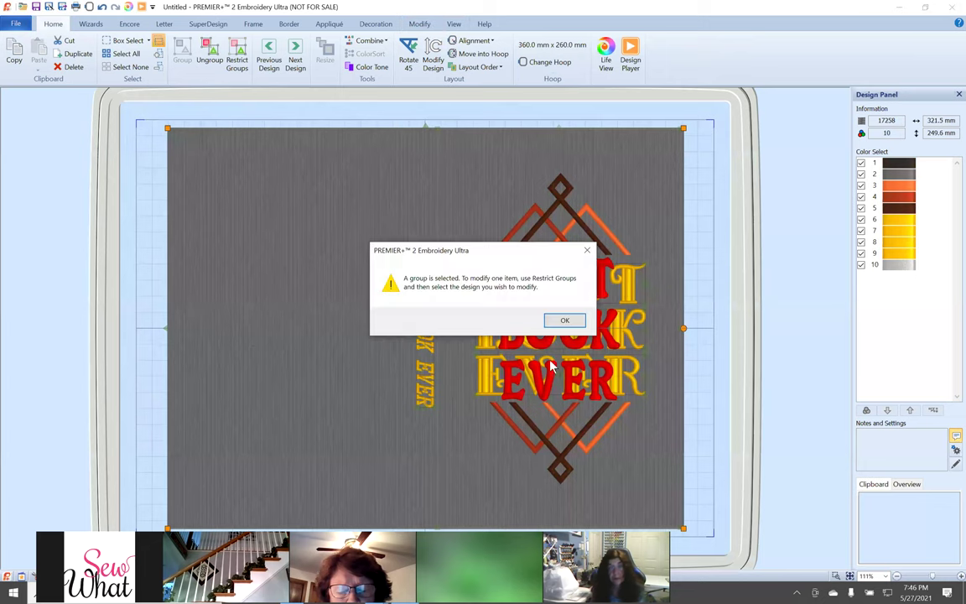
pyautogui.click(564, 321)
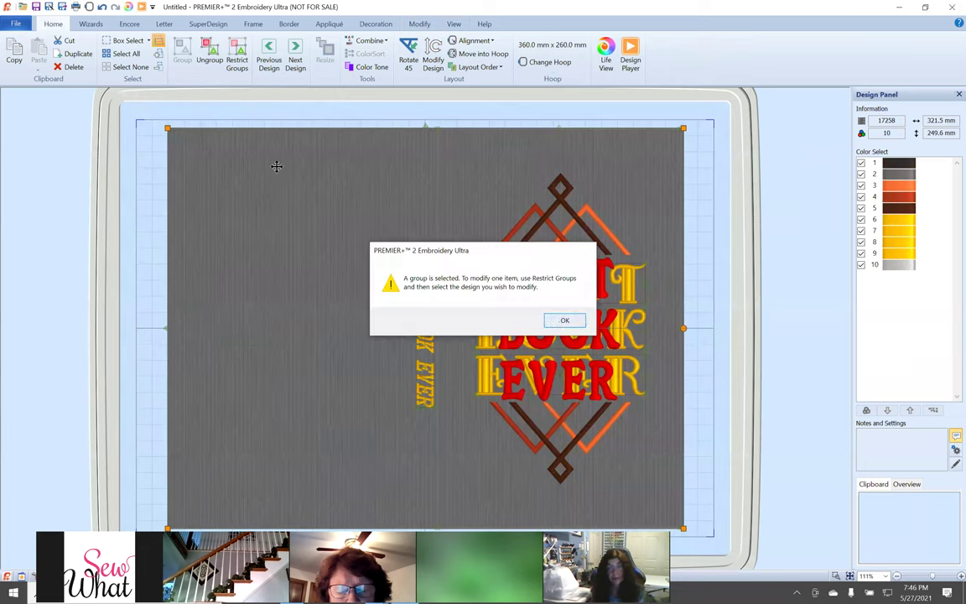
# Ungroup the book cover design and turn on Restrict Groups so that single items can be edited.
pyautogui.click(205, 55)
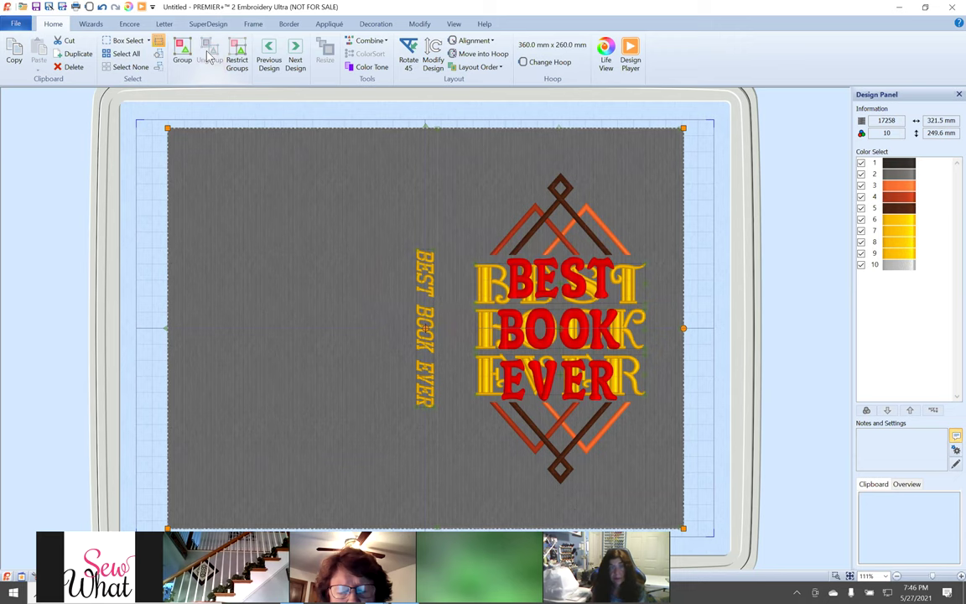
pyautogui.click(410, 26)
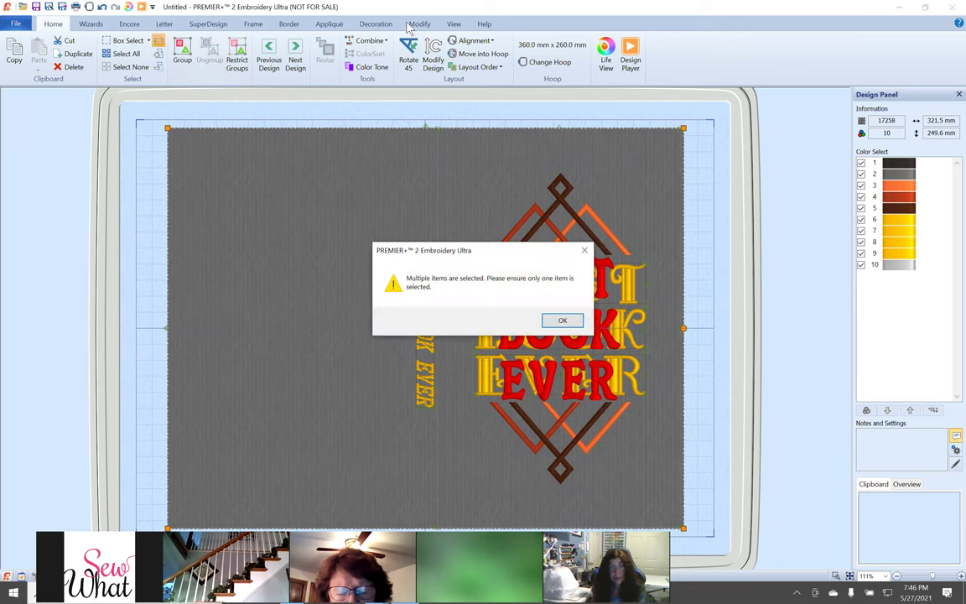
pyautogui.click(545, 324)
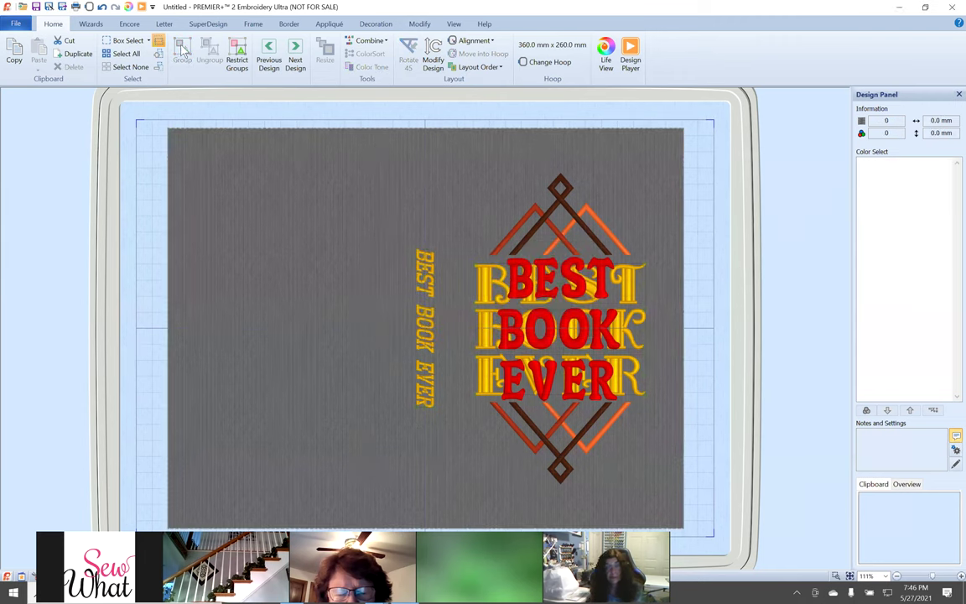
pyautogui.click(236, 59)
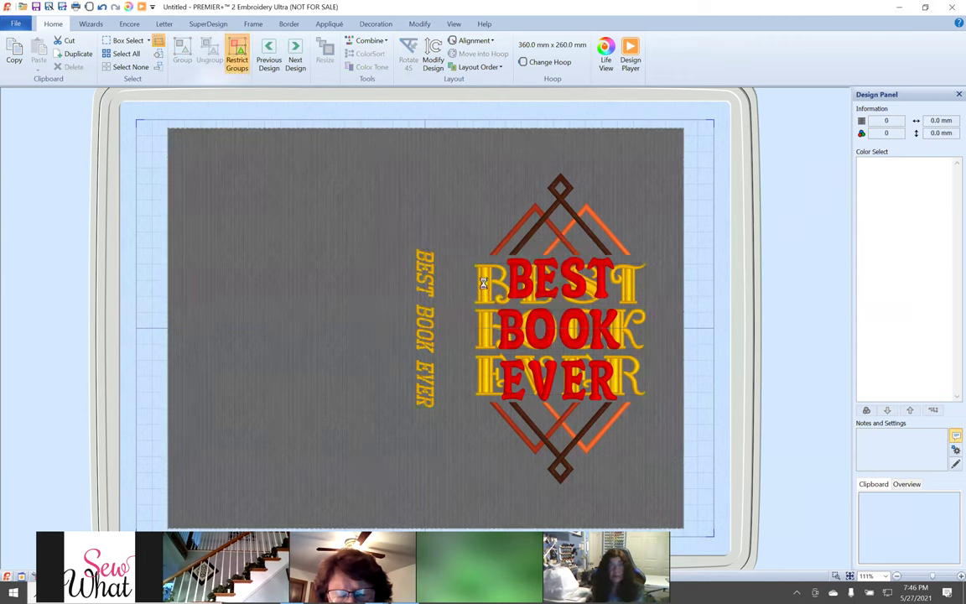
# Fix the gold BEST lettering on the front cover as embroidery stitches and delete all of its stitches.
pyautogui.click(339, 200)
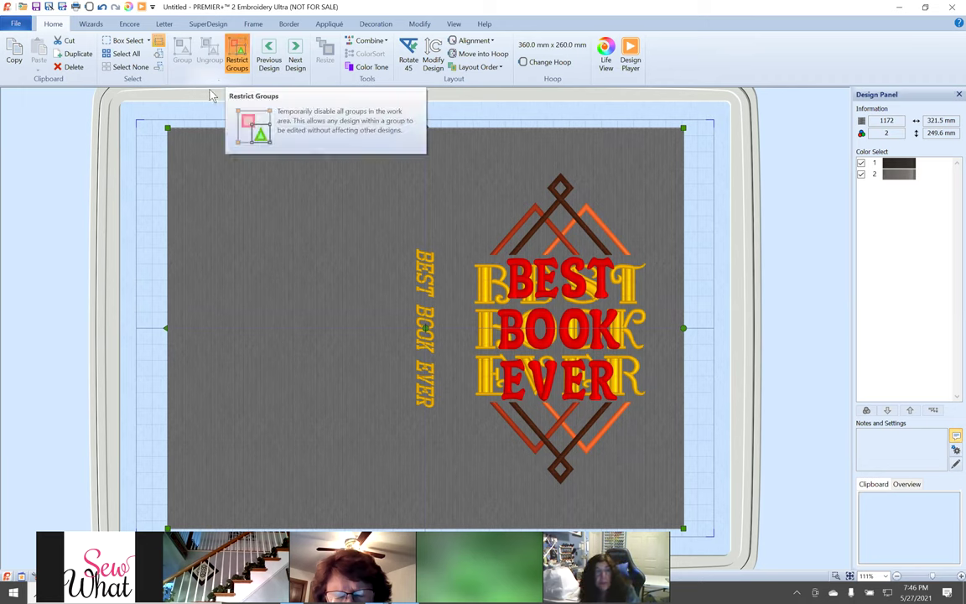
pyautogui.click(296, 52)
pyautogui.click(296, 52)
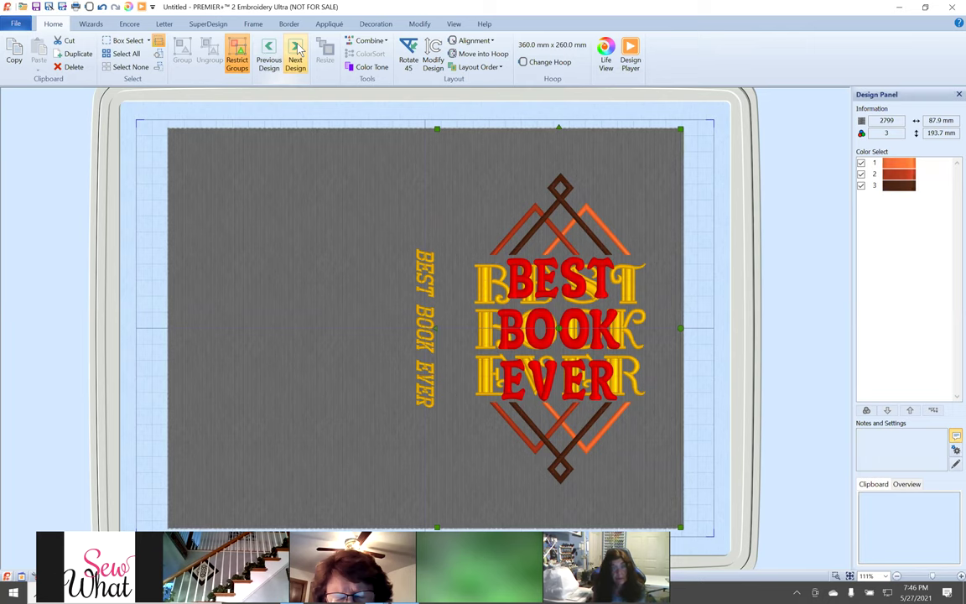
pyautogui.click(296, 52)
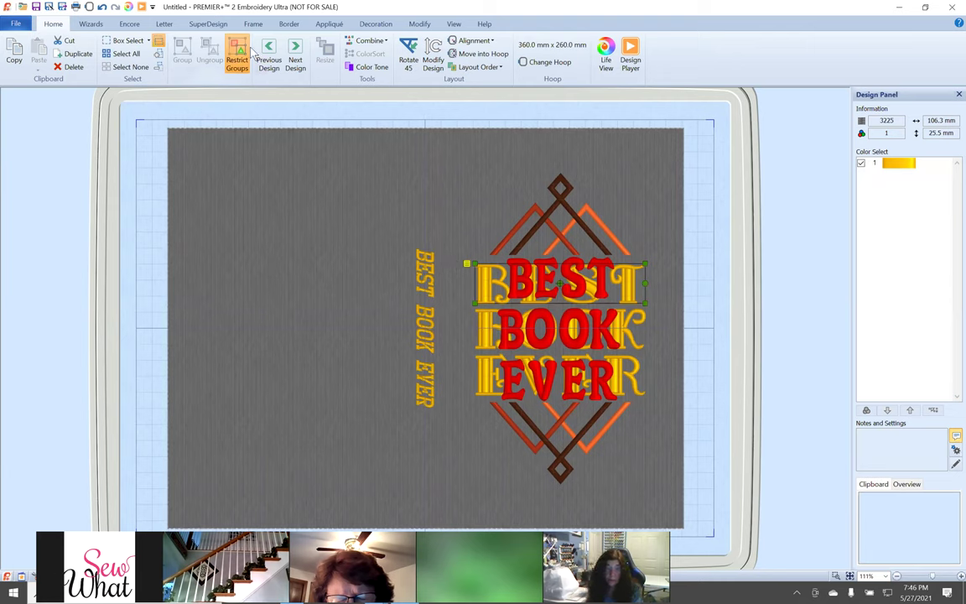
pyautogui.click(420, 24)
pyautogui.click(513, 320)
pyautogui.click(142, 68)
pyautogui.click(202, 54)
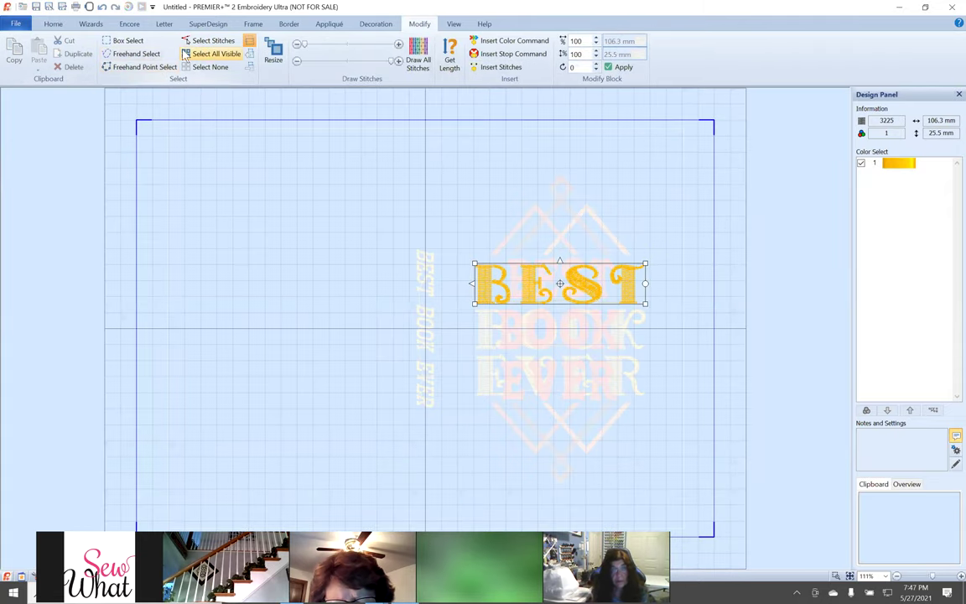
pyautogui.click(69, 70)
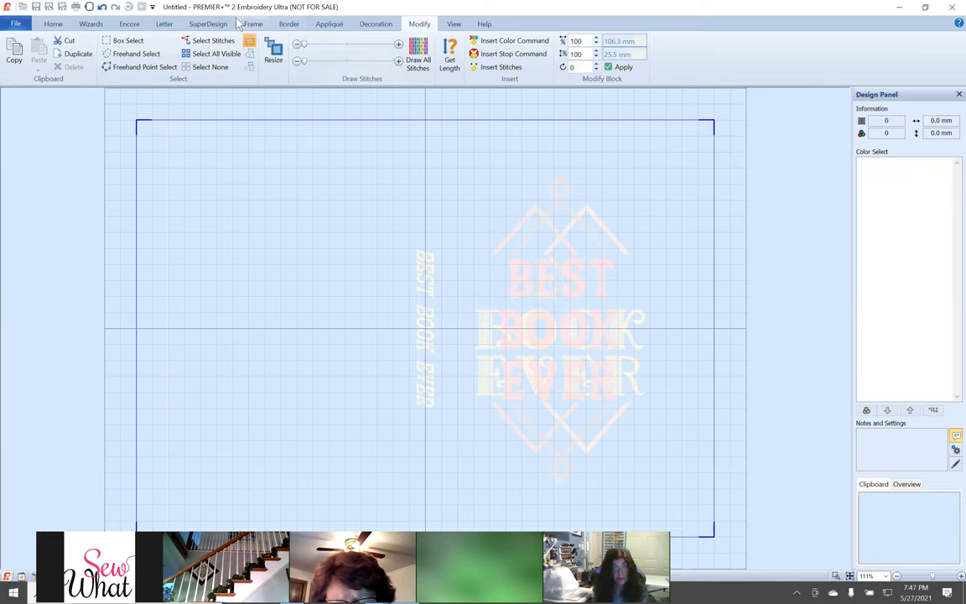
pyautogui.click(53, 23)
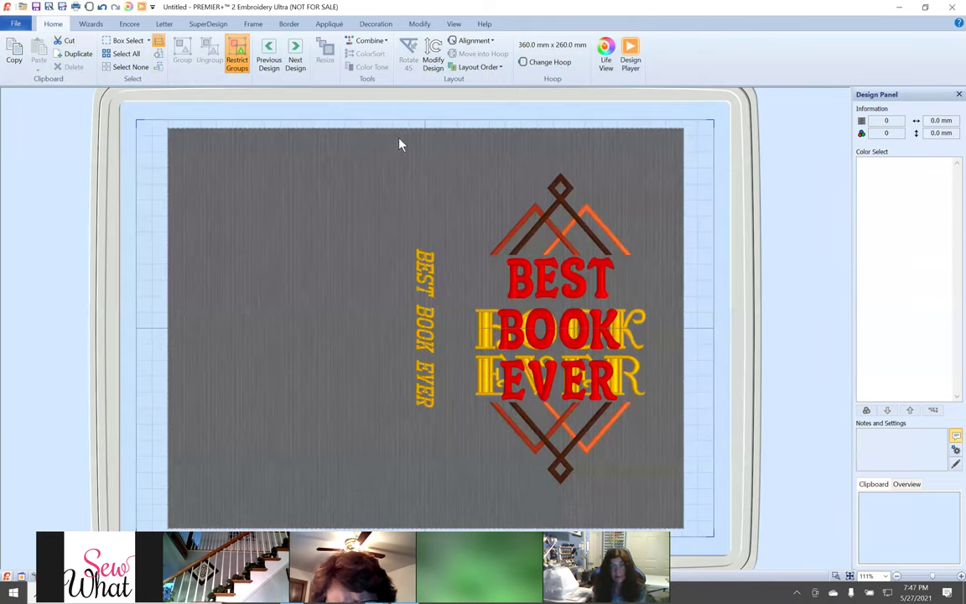
# Fix the gold BOOK lettering on the front cover as embroidery stitches, delete all its stitches and return to the full layout.
pyautogui.click(295, 51)
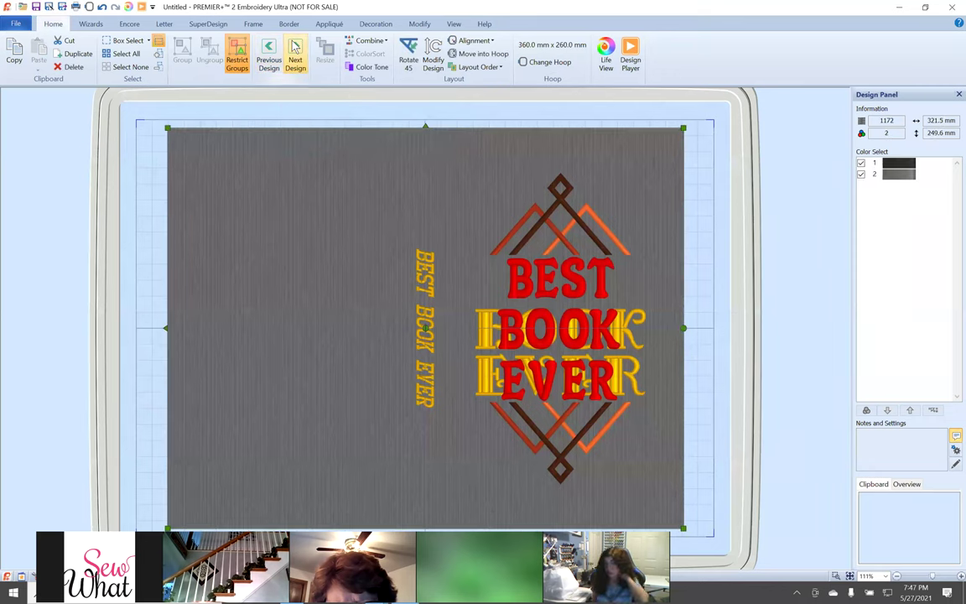
pyautogui.click(295, 50)
pyautogui.click(295, 50)
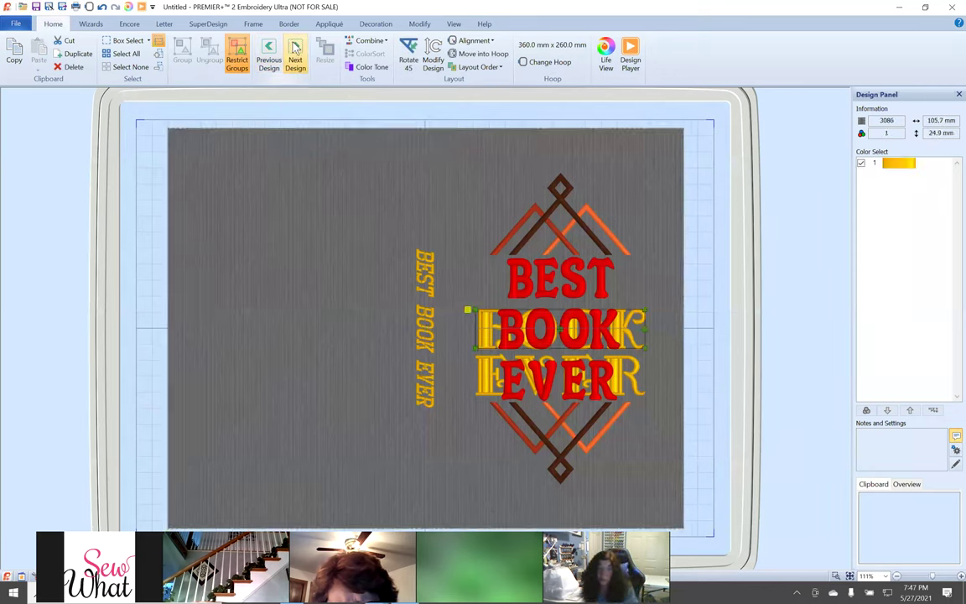
pyautogui.click(423, 24)
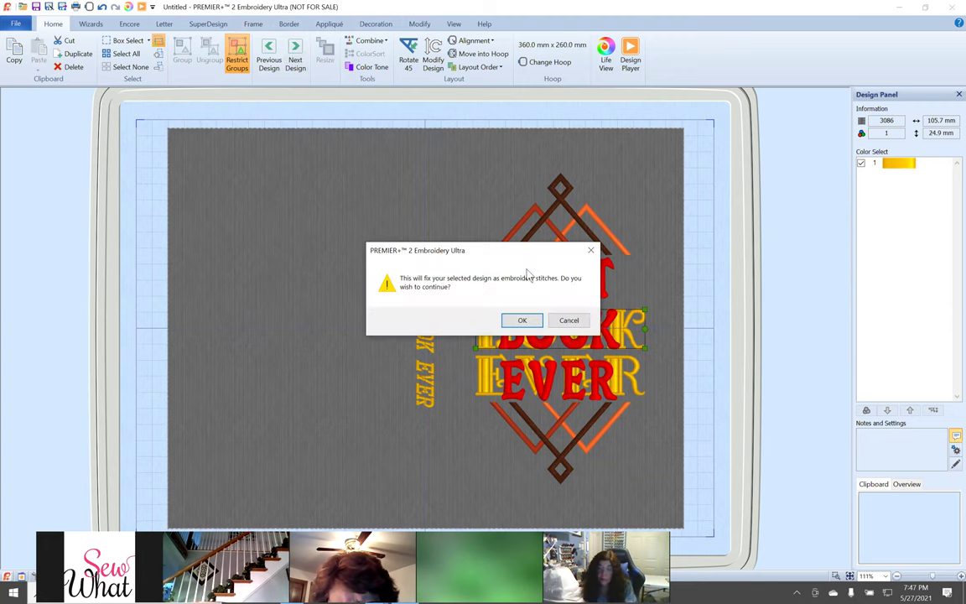
pyautogui.click(519, 320)
pyautogui.click(213, 42)
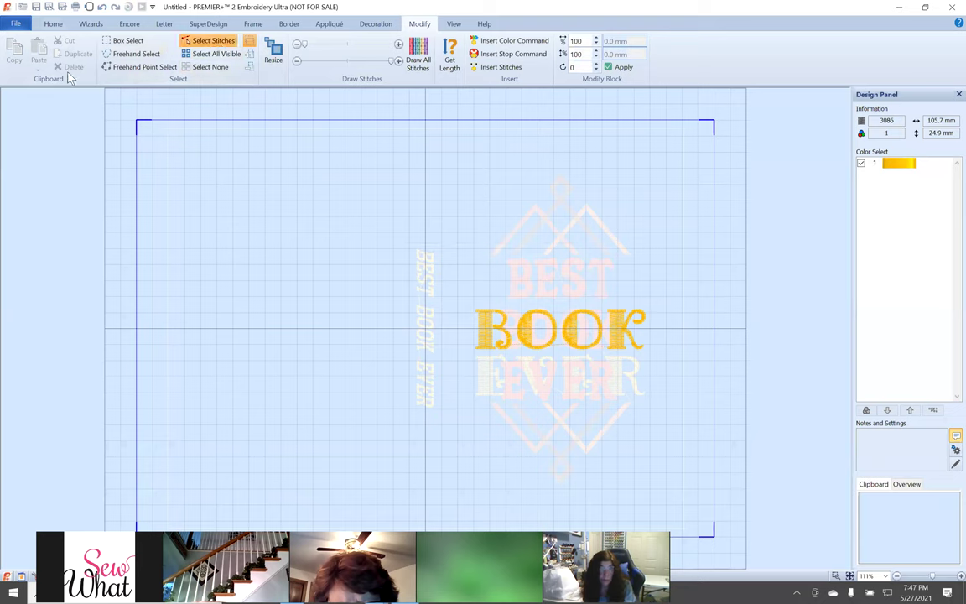
pyautogui.click(202, 54)
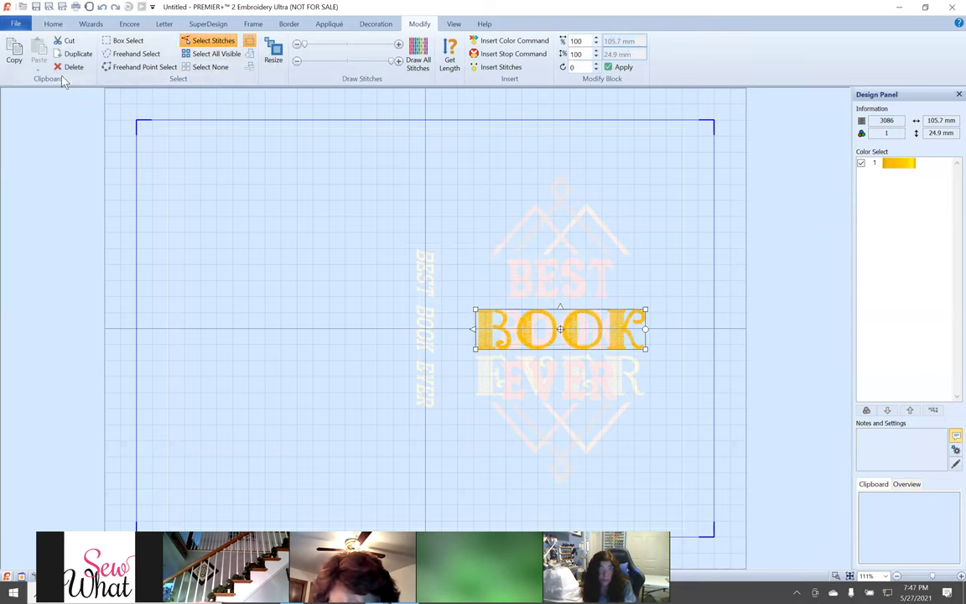
pyautogui.click(72, 70)
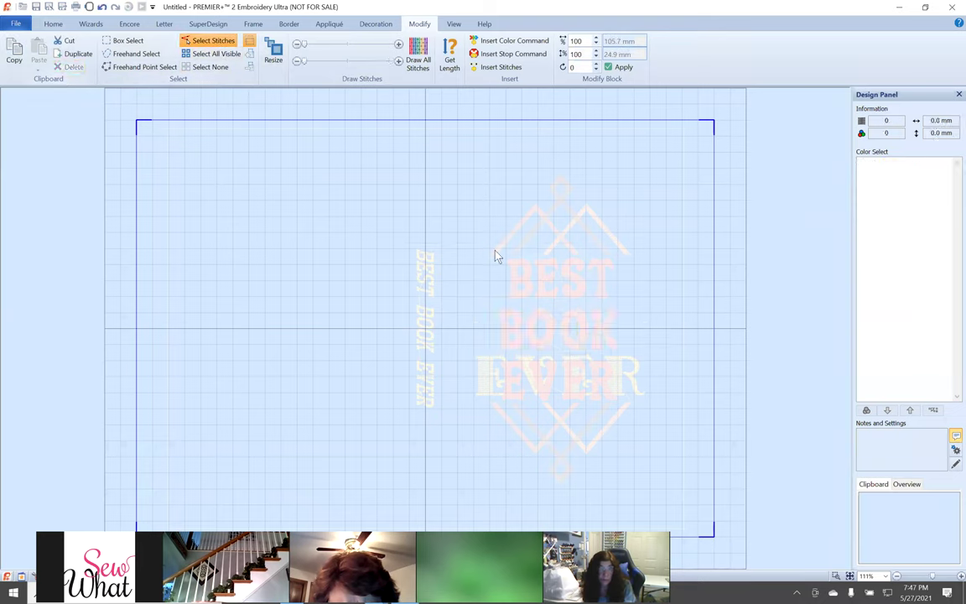
pyautogui.click(55, 26)
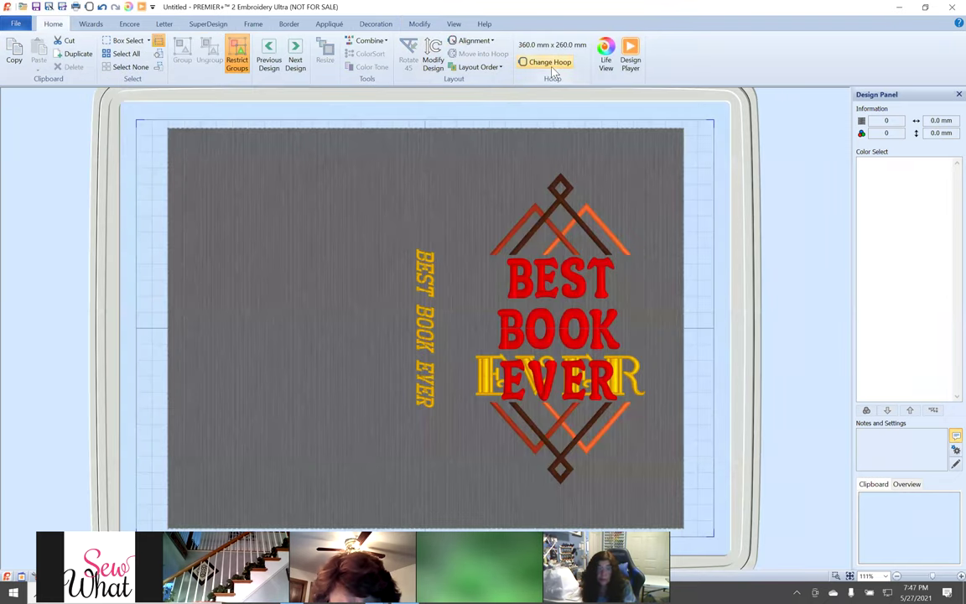
# Delete the gold EVER lettering behind the red title on the front cover directly from the layout.
pyautogui.click(267, 48)
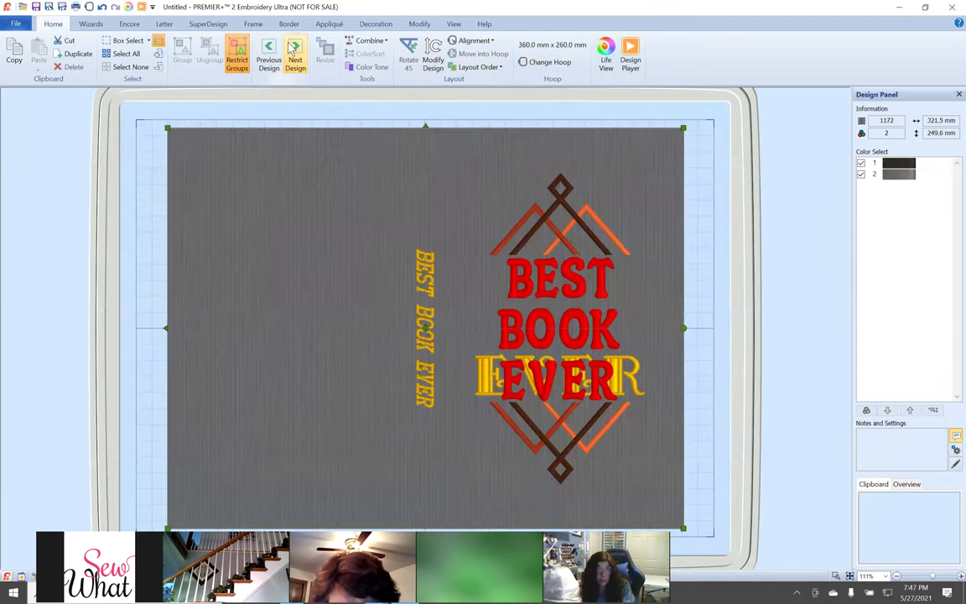
pyautogui.click(291, 48)
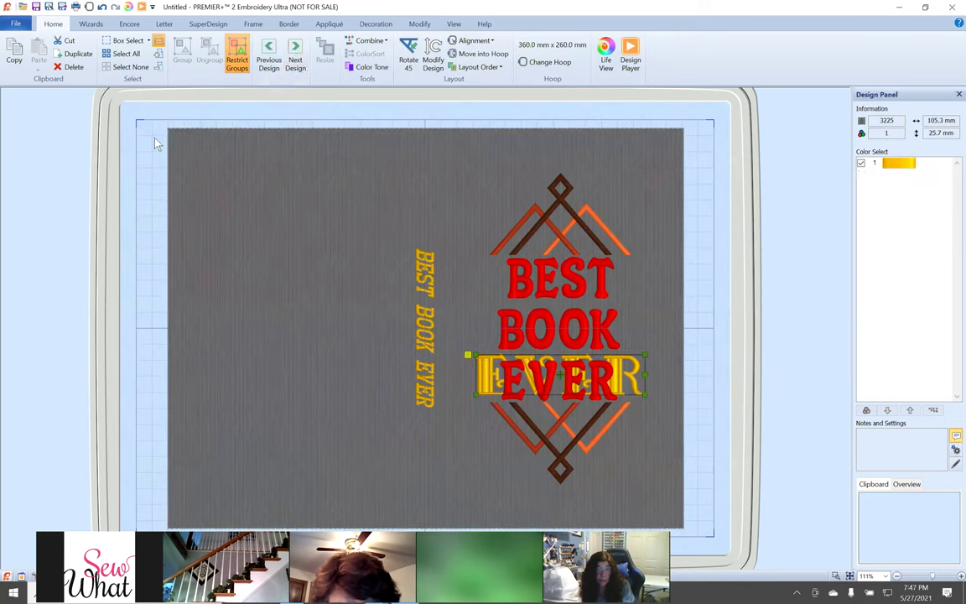
pyautogui.click(73, 67)
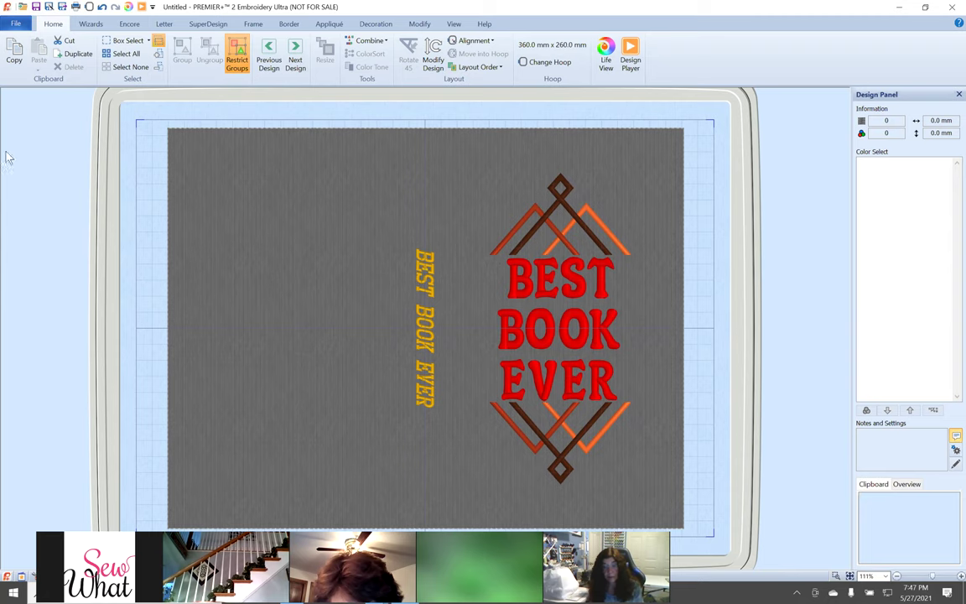
# Combine all parts of the book cover into a single embroidery design.
pyautogui.moveTo(145, 110); pyautogui.dragTo(725, 555)
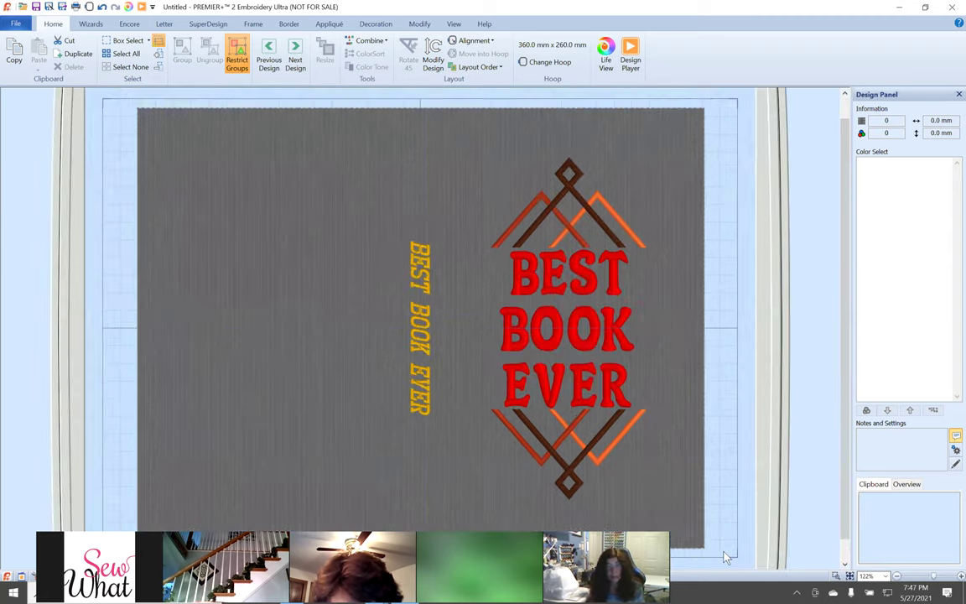
pyautogui.click(835, 576)
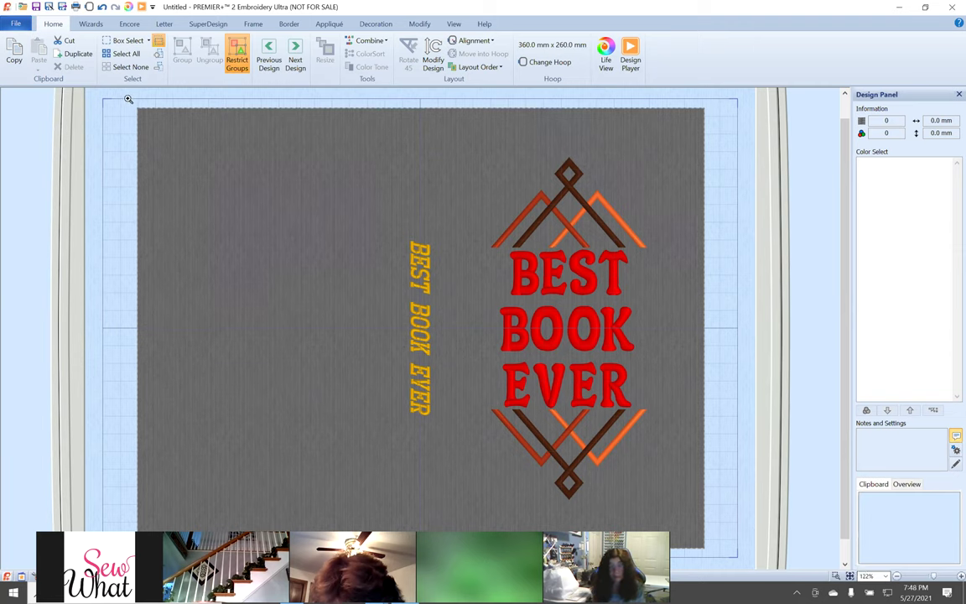
pyautogui.moveTo(117, 92); pyautogui.dragTo(727, 577)
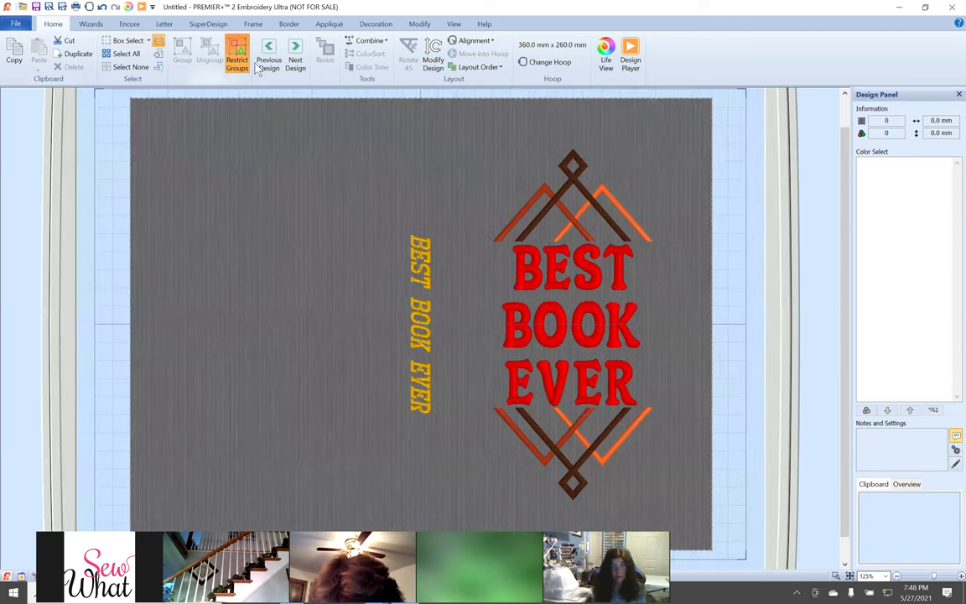
pyautogui.click(369, 42)
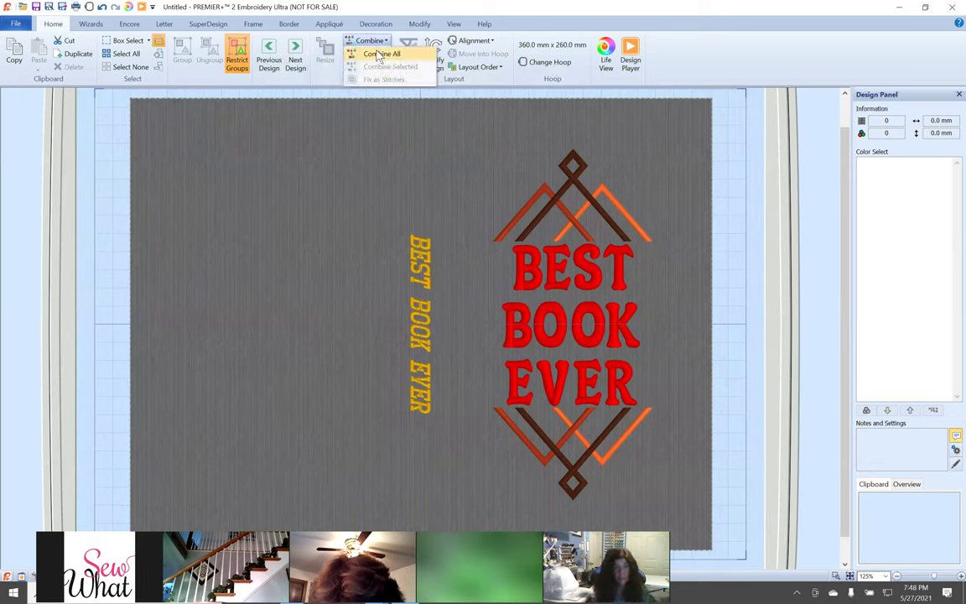
pyautogui.click(371, 53)
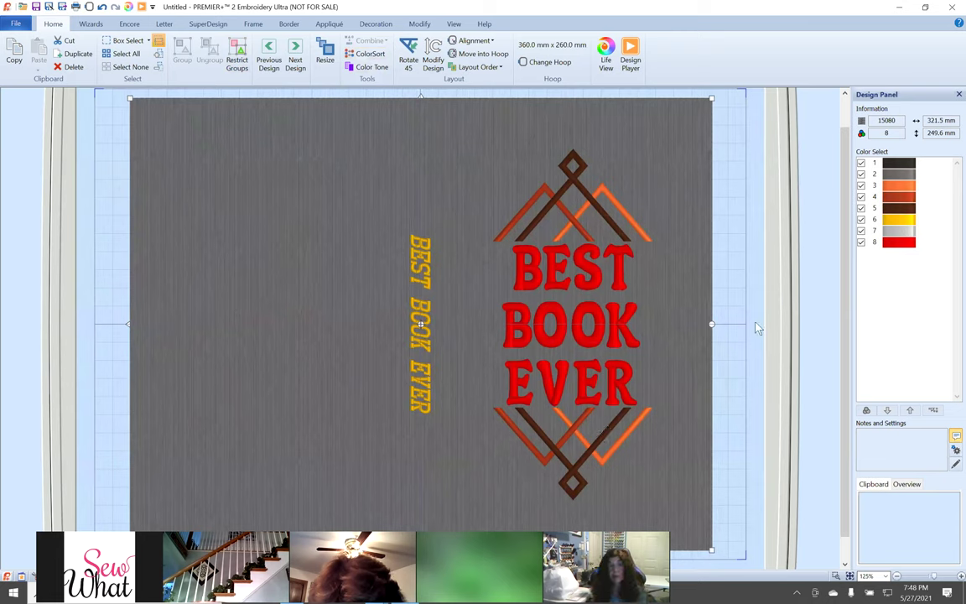
# Look at the Save As dialog and the Export options for the combined book cover without saving a file.
pyautogui.click(15, 24)
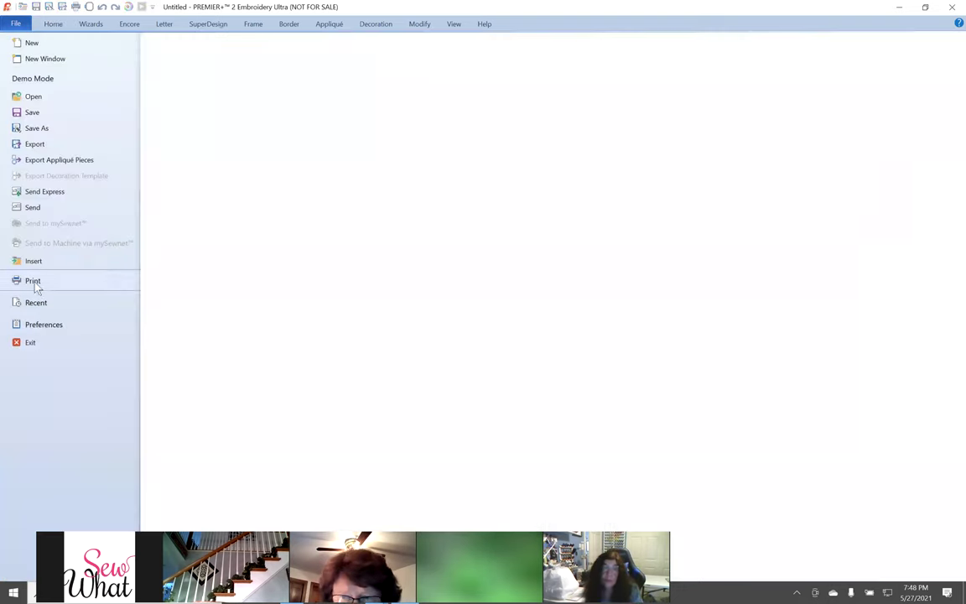
pyautogui.click(39, 133)
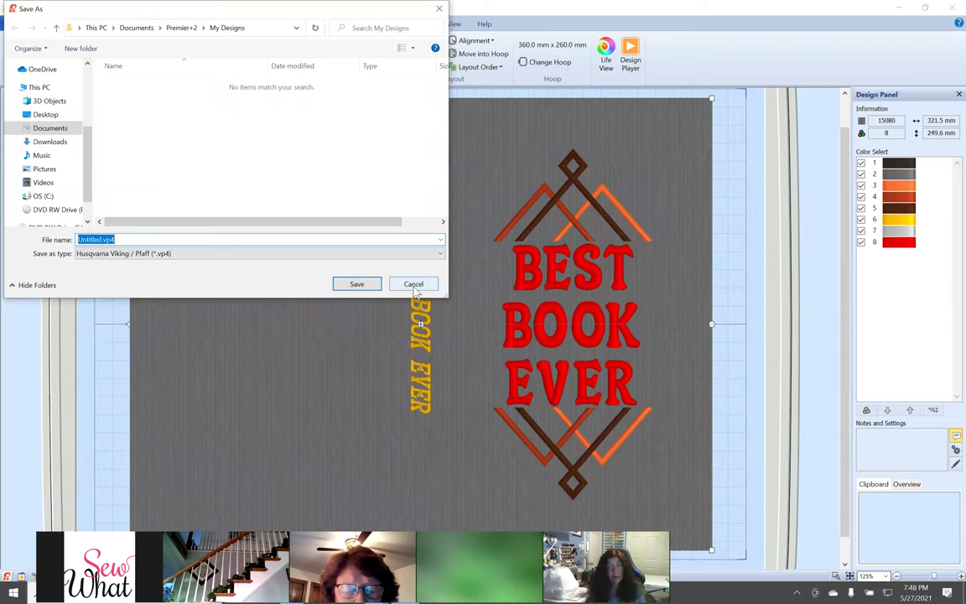
pyautogui.press('Escape')
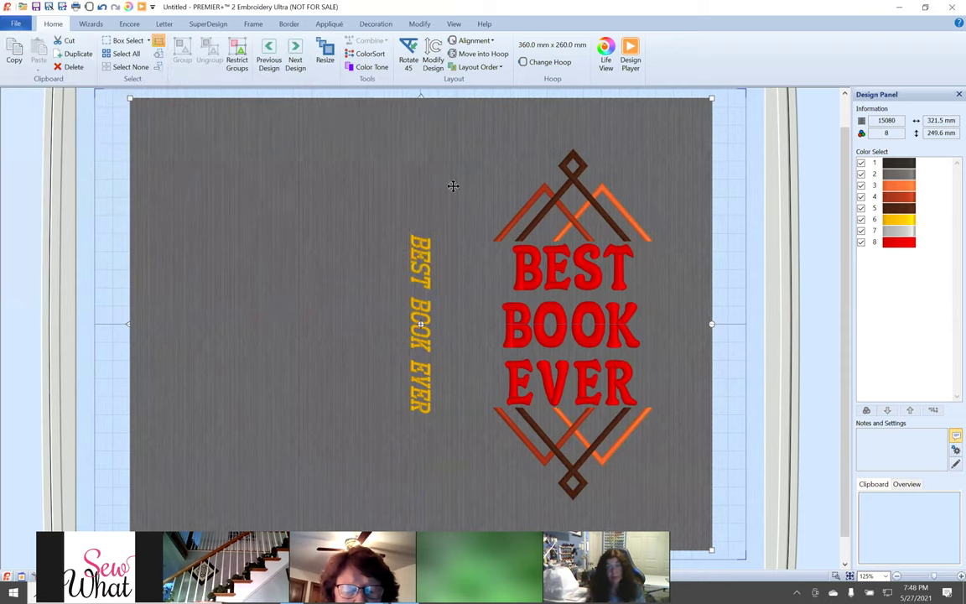
pyautogui.click(14, 25)
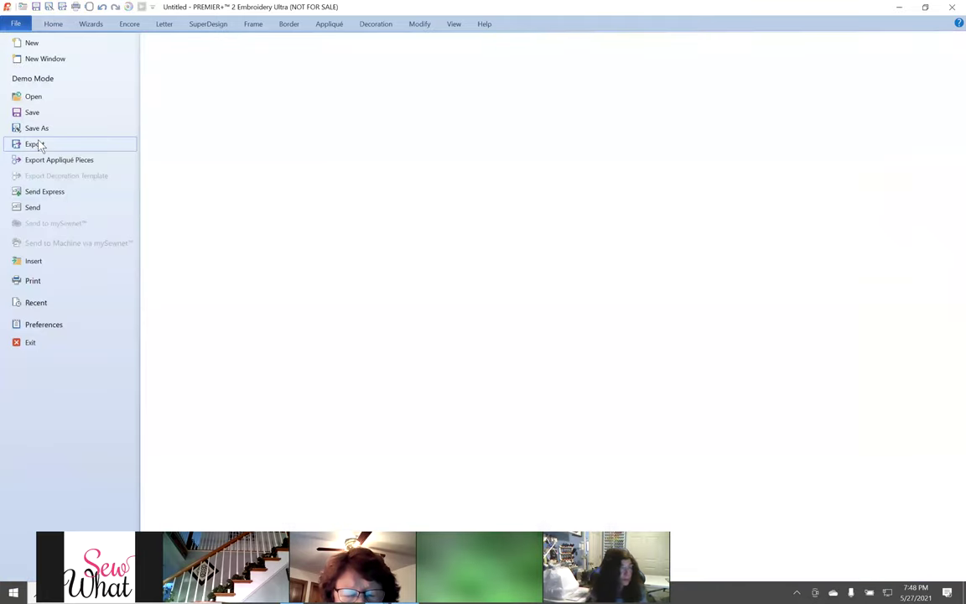
pyautogui.click(34, 144)
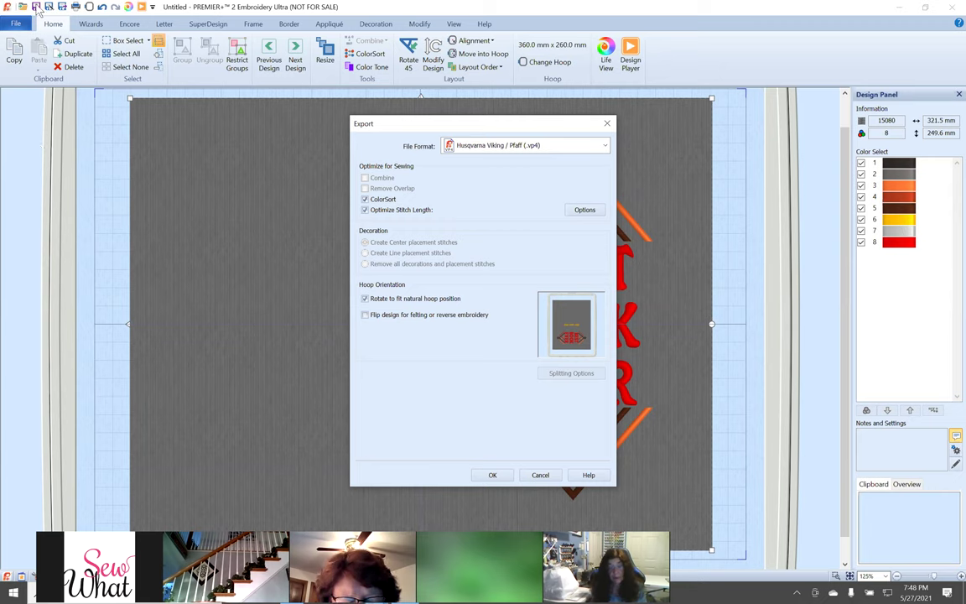
pyautogui.click(544, 475)
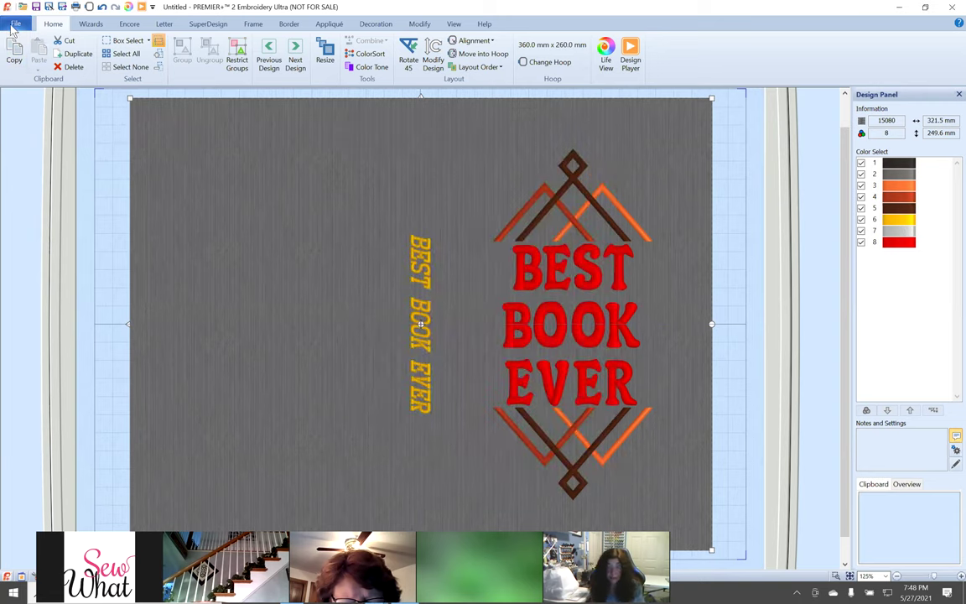
# Look at the Export Appliqué Pieces options for cutters, cutwork needles and templates, then leave without exporting.
pyautogui.click(15, 24)
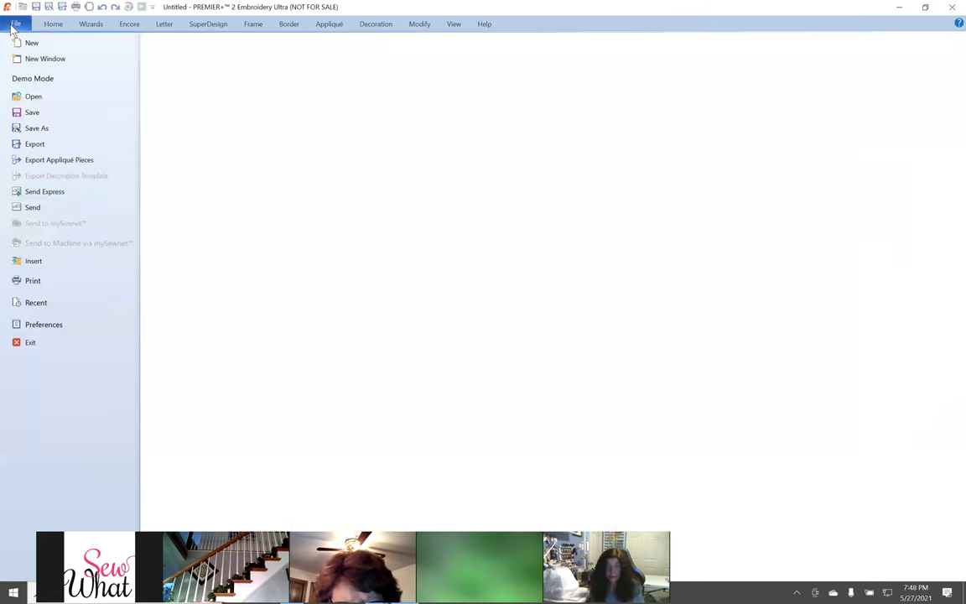
pyautogui.click(61, 160)
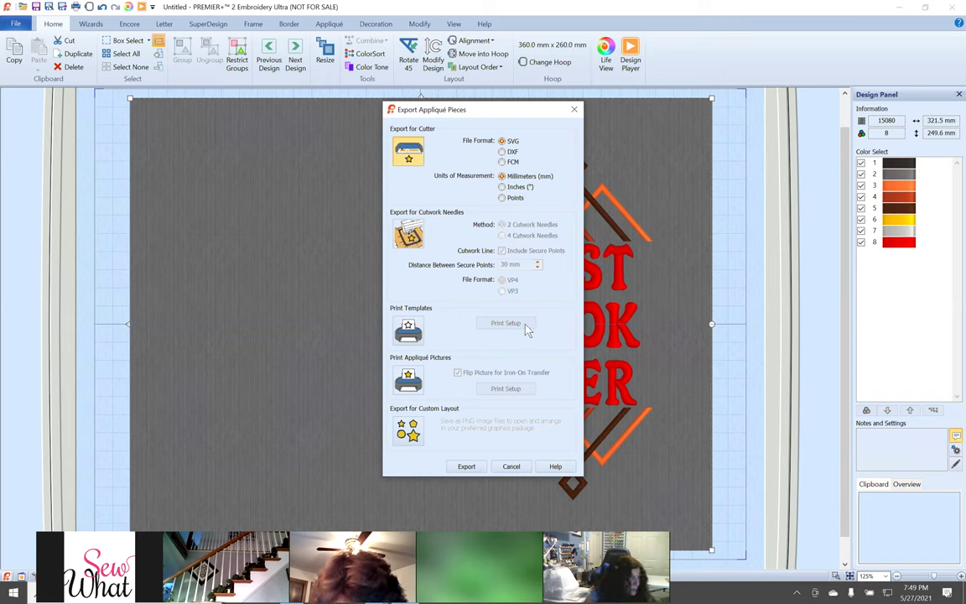
pyautogui.click(511, 468)
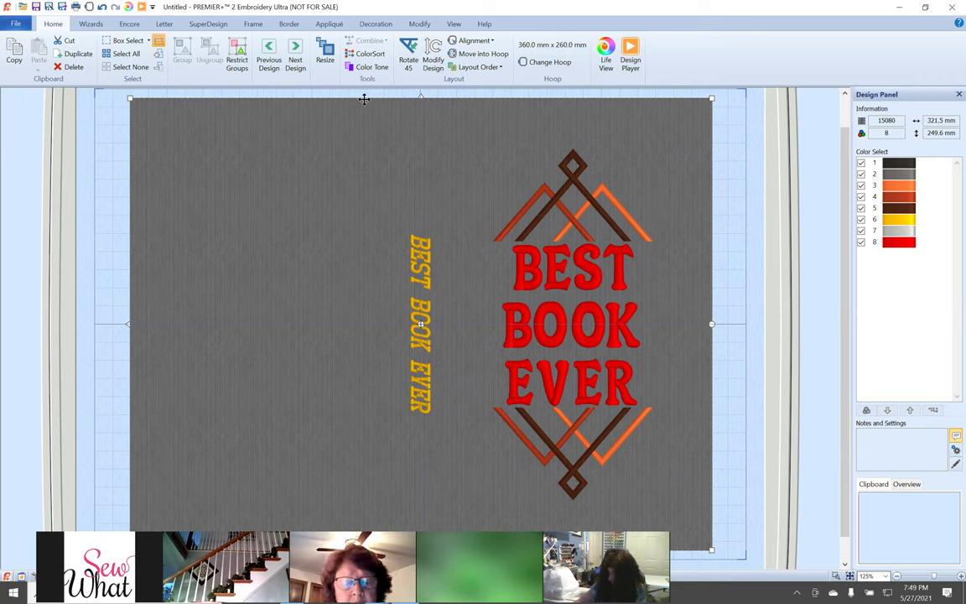
# Delete the combined book cover from the hoop and start a Project-in-the-Hoop design in the Novelty category.
pyautogui.click(67, 67)
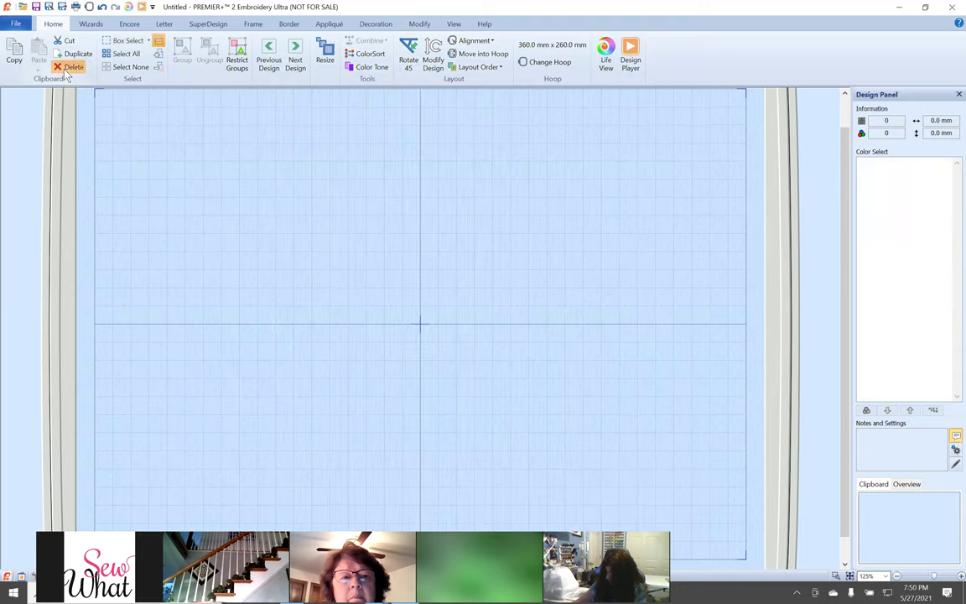
pyautogui.click(91, 27)
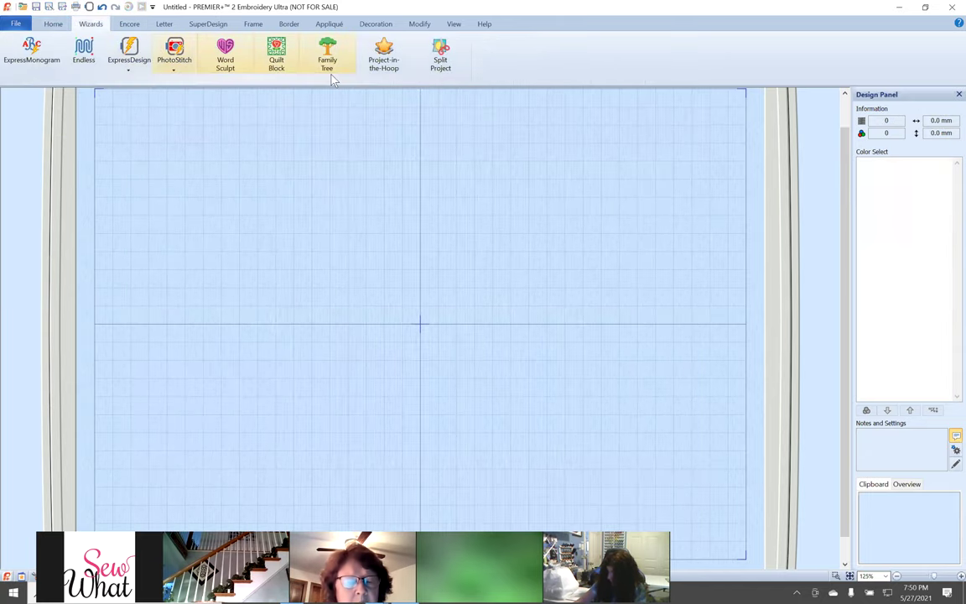
pyautogui.click(388, 55)
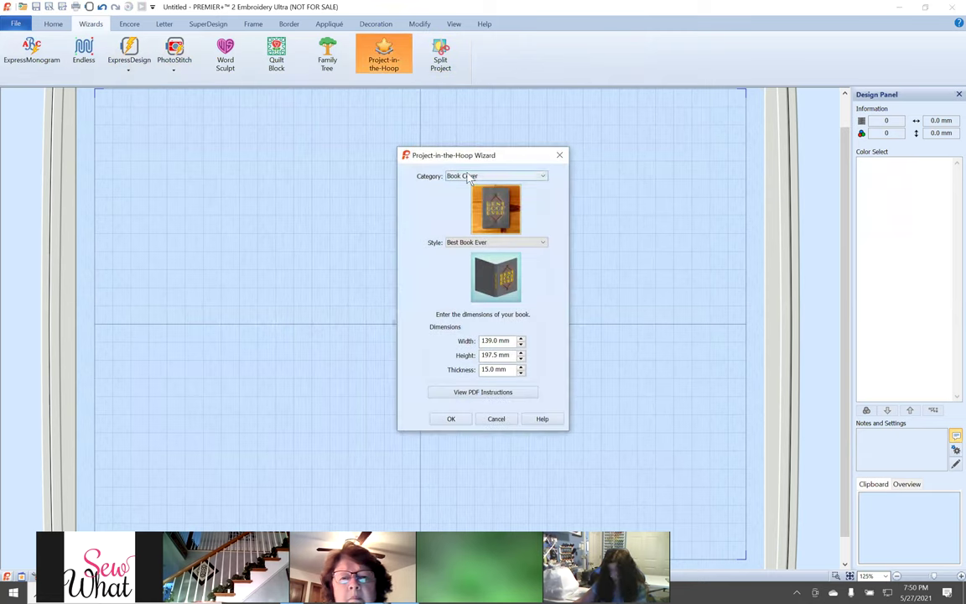
pyautogui.click(468, 178)
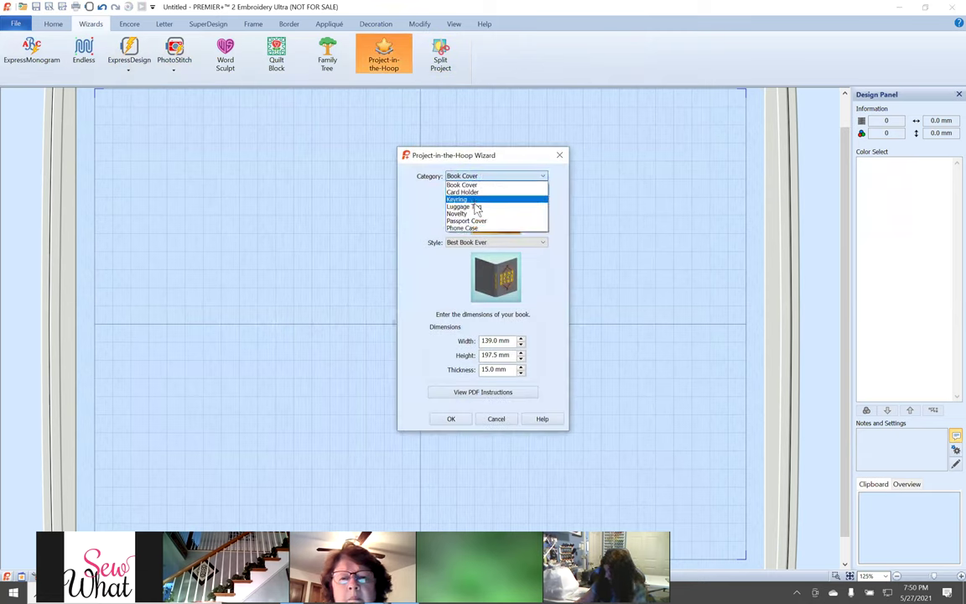
pyautogui.click(459, 213)
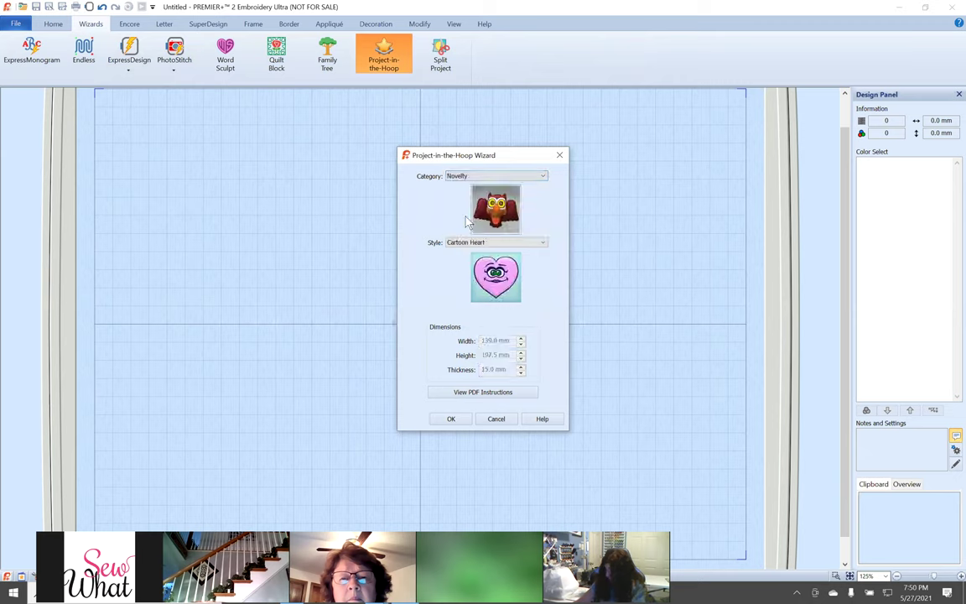
# Preview the Cartoon Heart and Cartoon Star novelty styles and choose the Gecko 1 style.
pyautogui.click(517, 242)
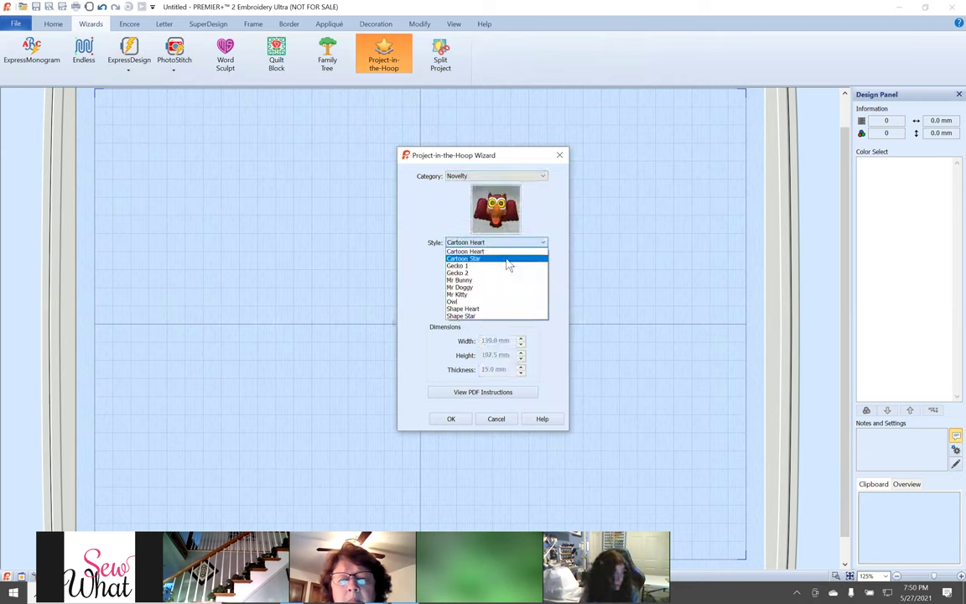
pyautogui.click(507, 252)
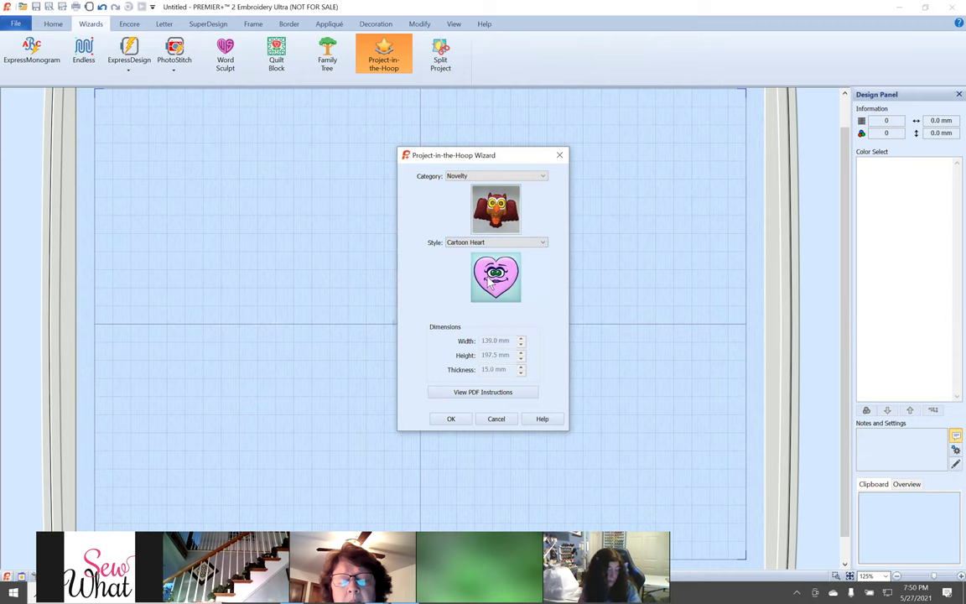
pyautogui.click(540, 242)
pyautogui.click(498, 261)
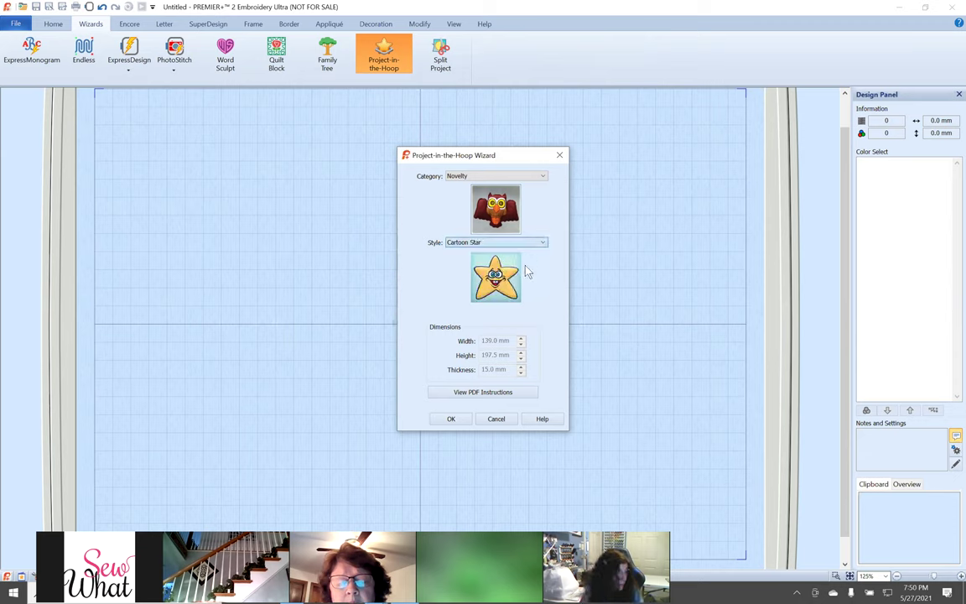
pyautogui.click(522, 243)
pyautogui.click(508, 266)
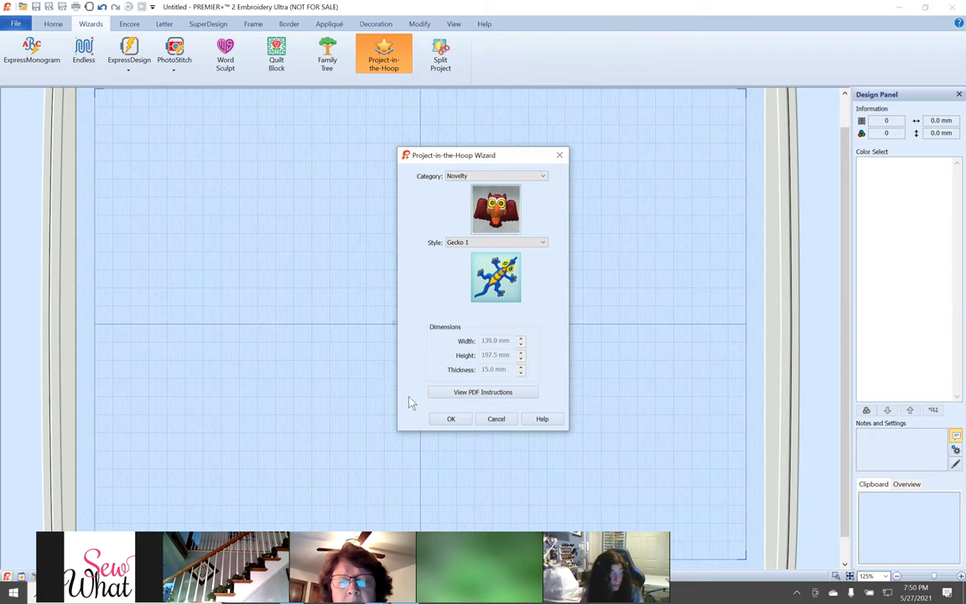
# Open the PDF instructions for the Novelty projects and look through them to the finishing steps on page 7.
pyautogui.click(473, 392)
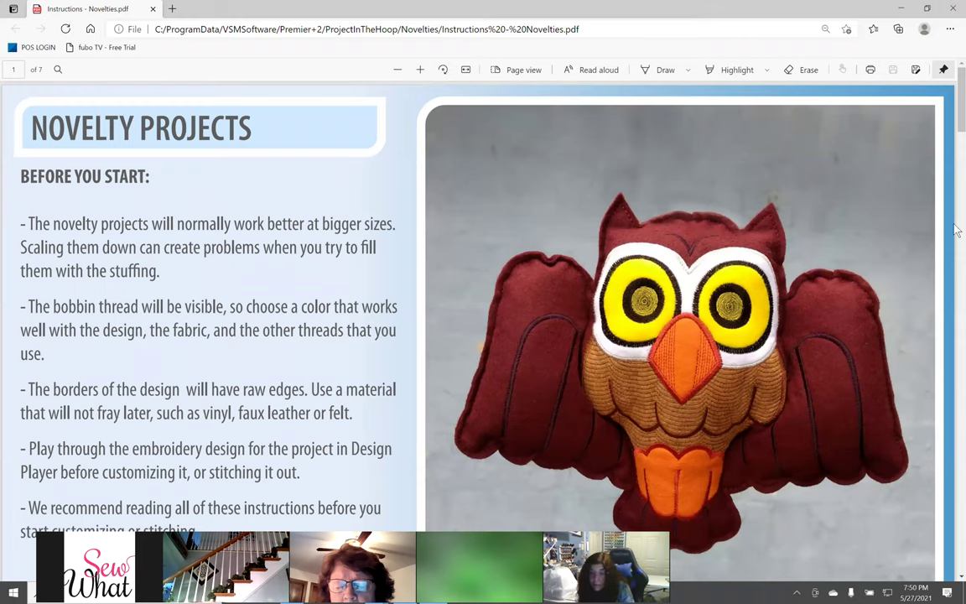
pyautogui.moveTo(956, 217); pyautogui.dragTo(956, 541)
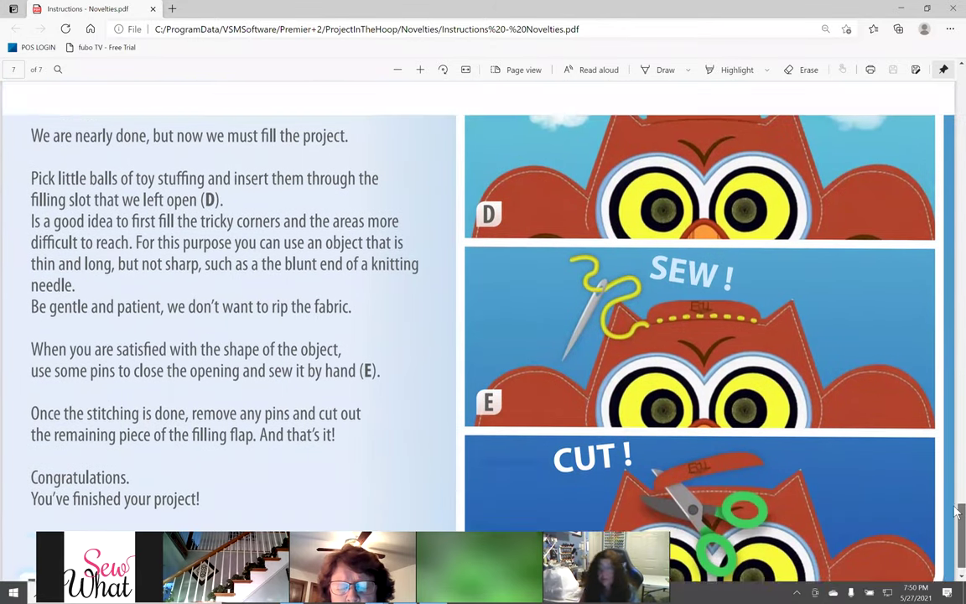
# Close the instructions, create the Gecko 1 novelty design and rotate it clockwise so the gecko lies horizontally in the hoop.
pyautogui.moveTo(956, 549); pyautogui.dragTo(956, 75)
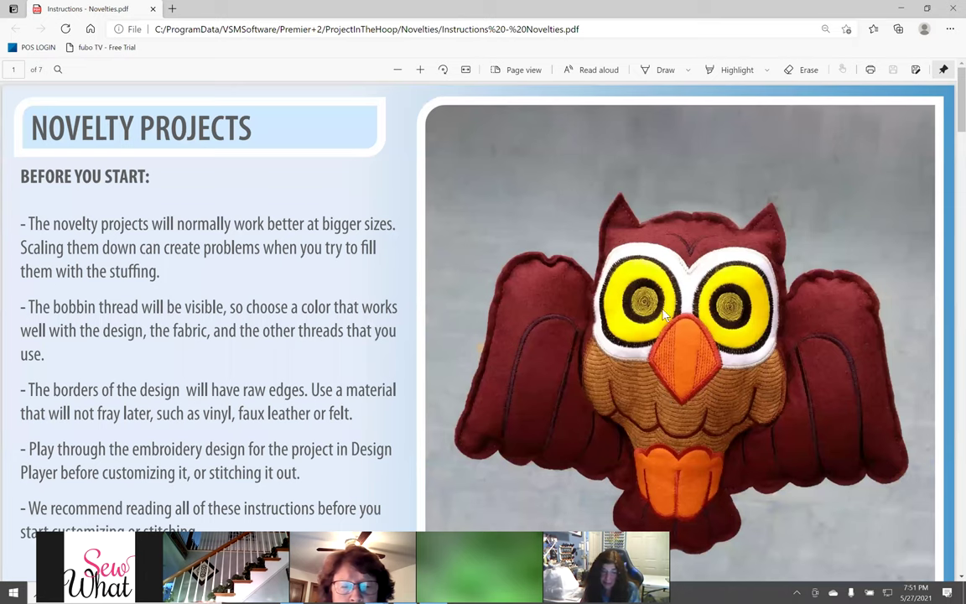
pyautogui.click(951, 9)
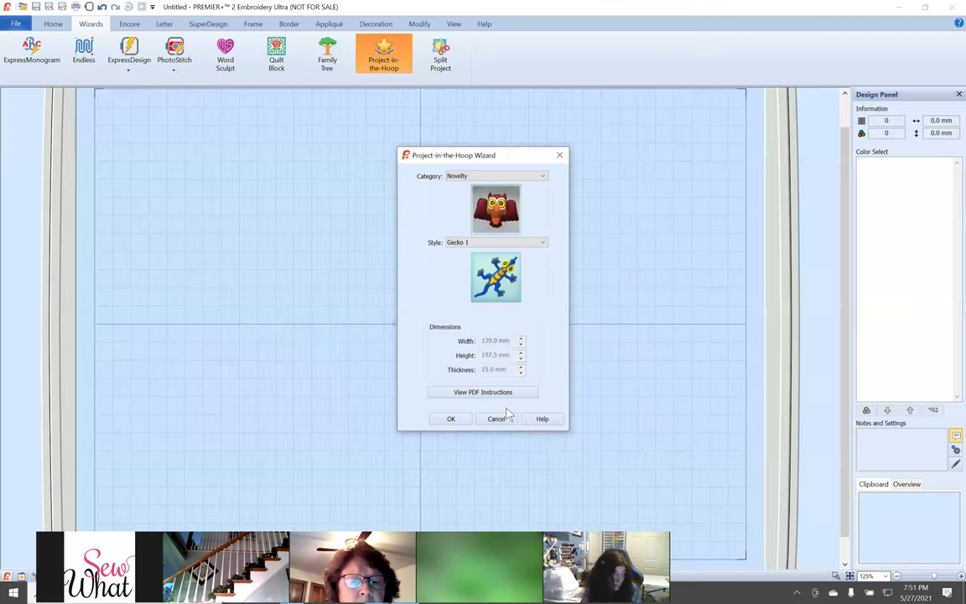
pyautogui.click(450, 419)
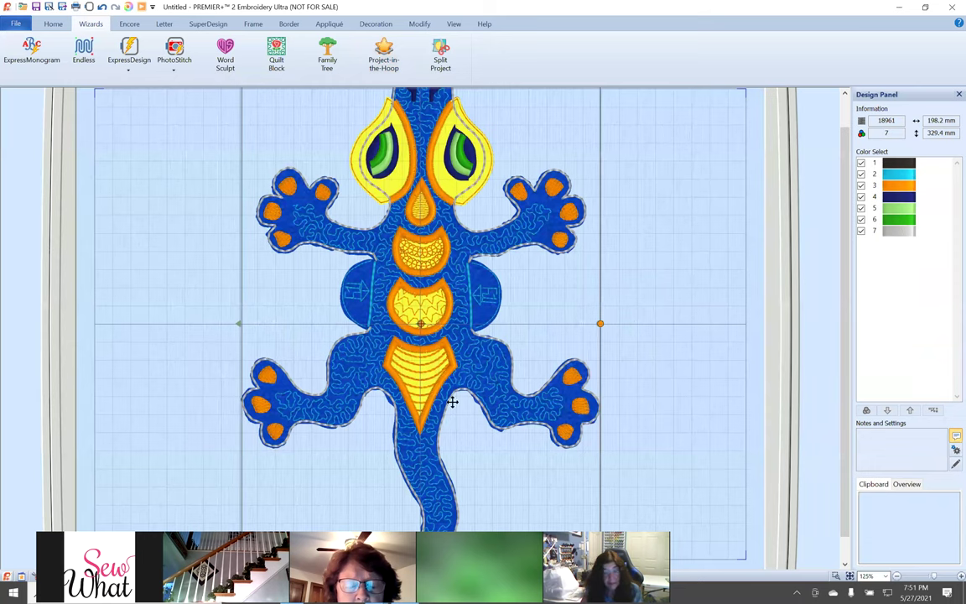
pyautogui.moveTo(603, 324); pyautogui.dragTo(423, 474)
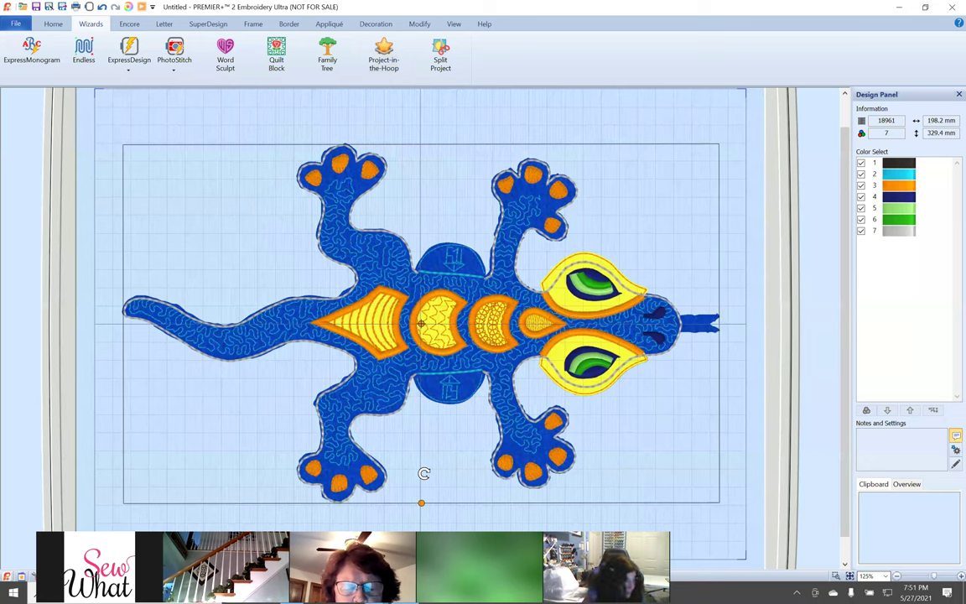
pyautogui.moveTo(422, 475); pyautogui.dragTo(420, 477)
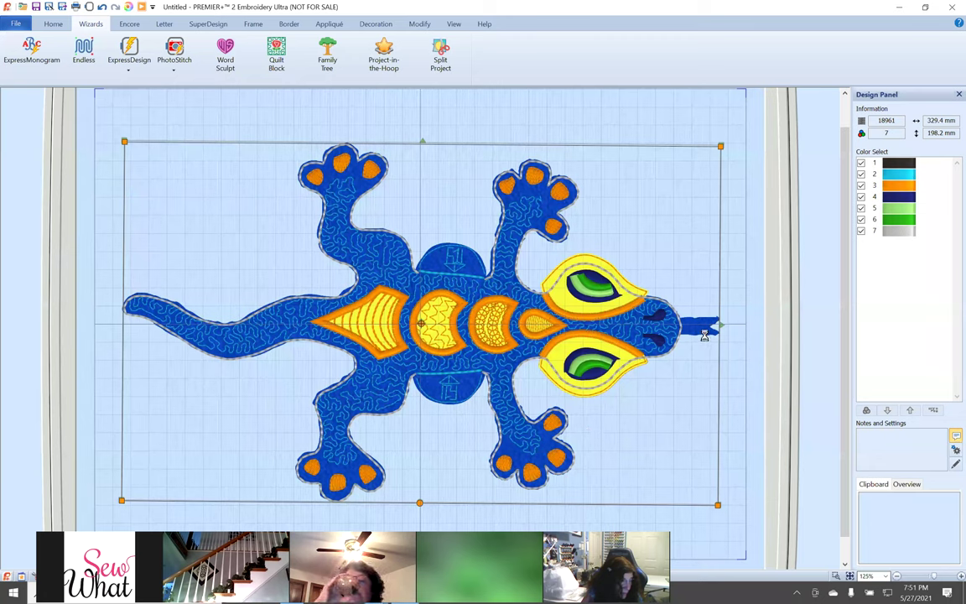
# Try a pink thread for color 4 of the gecko, then undo the color change.
pyautogui.click(894, 198)
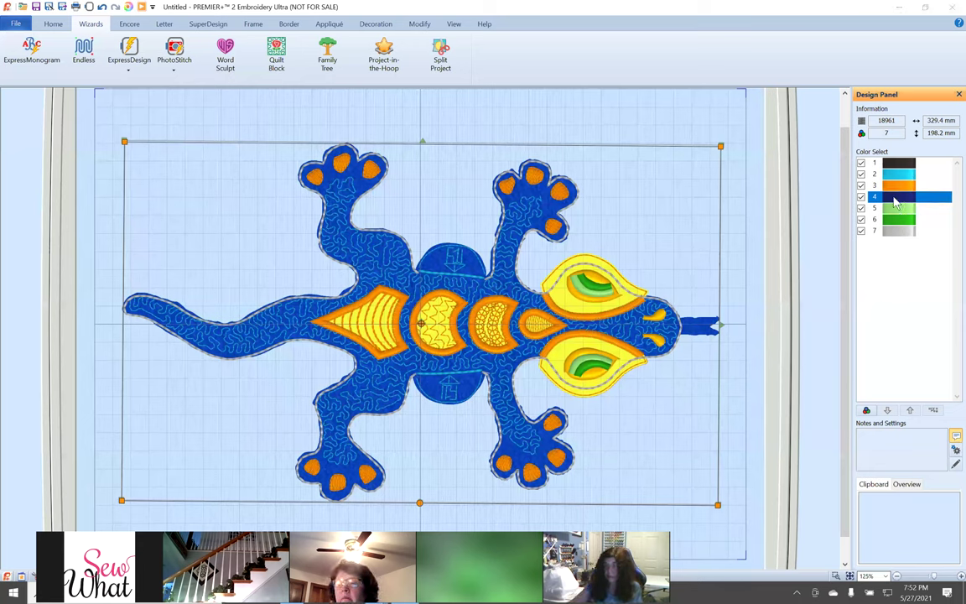
pyautogui.doubleClick(896, 202)
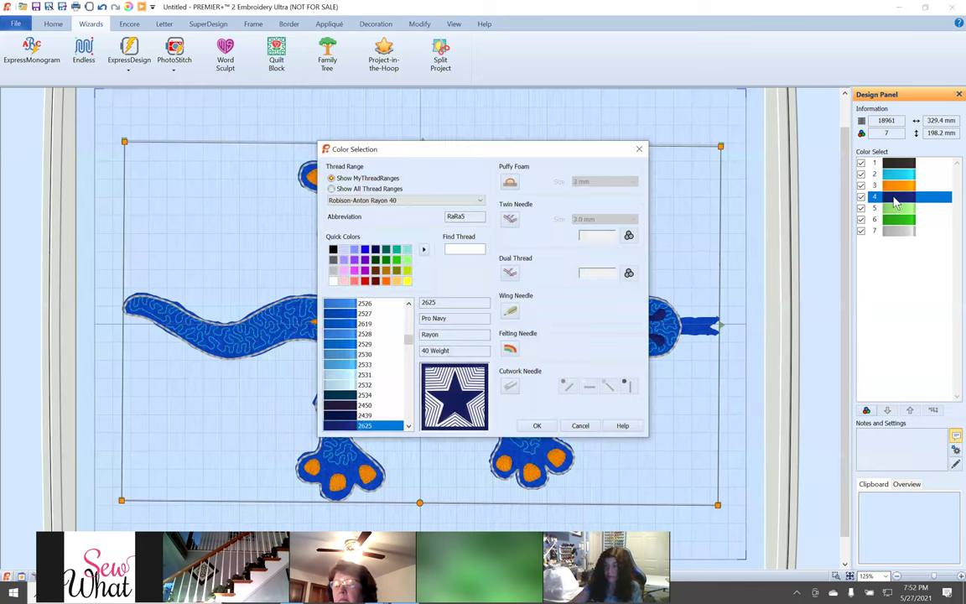
pyautogui.click(361, 271)
pyautogui.click(534, 425)
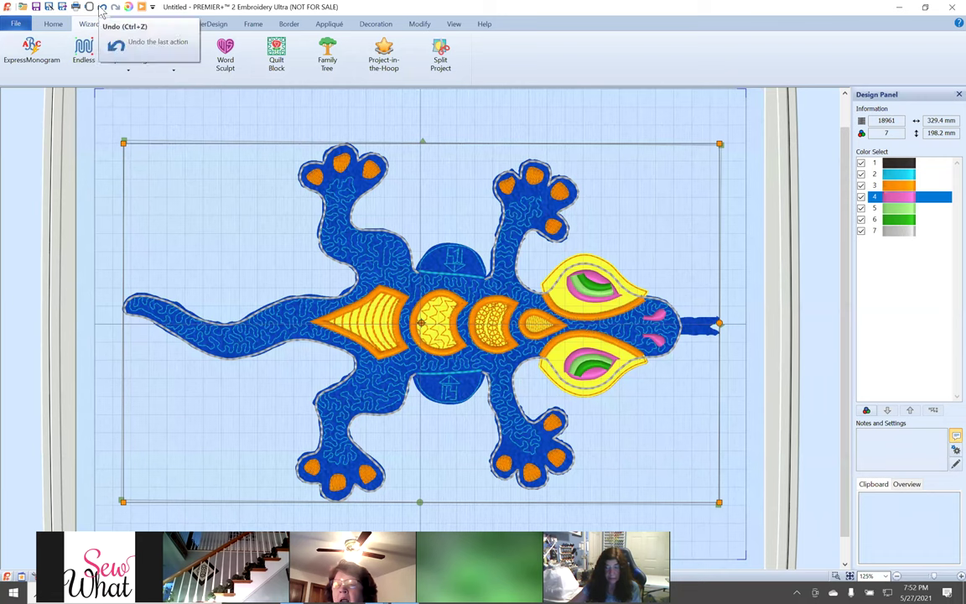
pyautogui.click(101, 7)
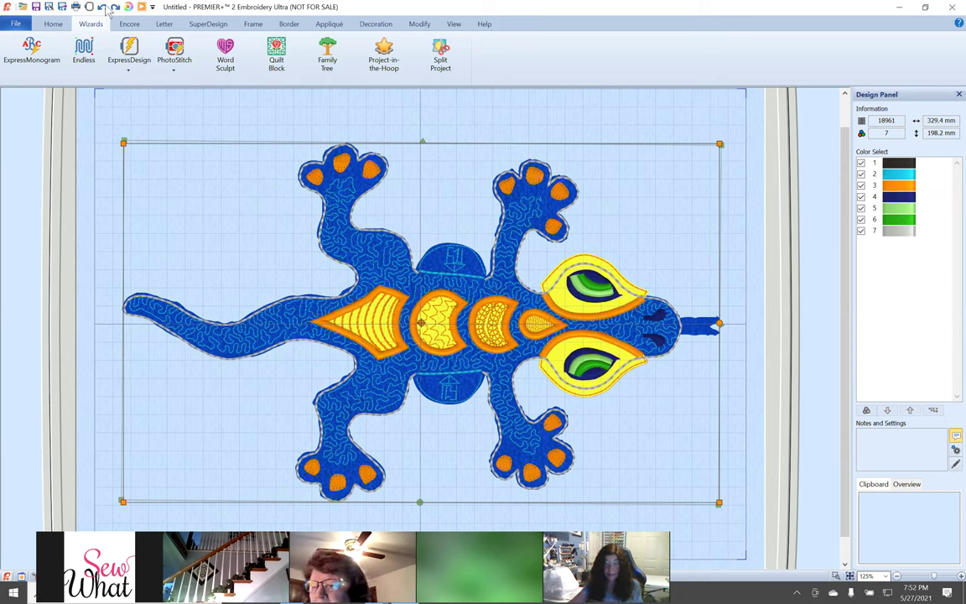
# Check the Project-in-the-Hoop categories without creating another project, and delete the gecko design from the hoop.
pyautogui.click(392, 54)
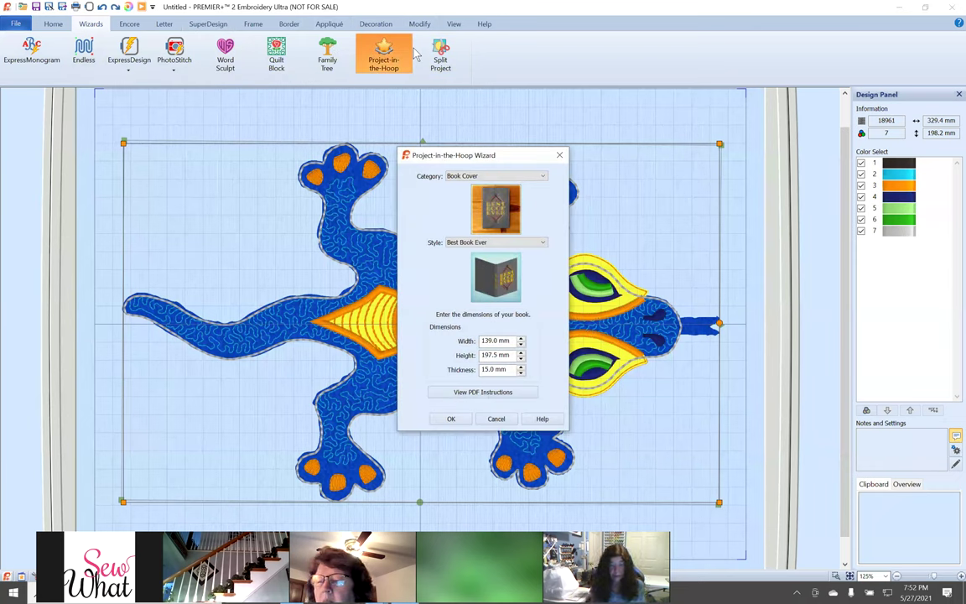
pyautogui.click(473, 177)
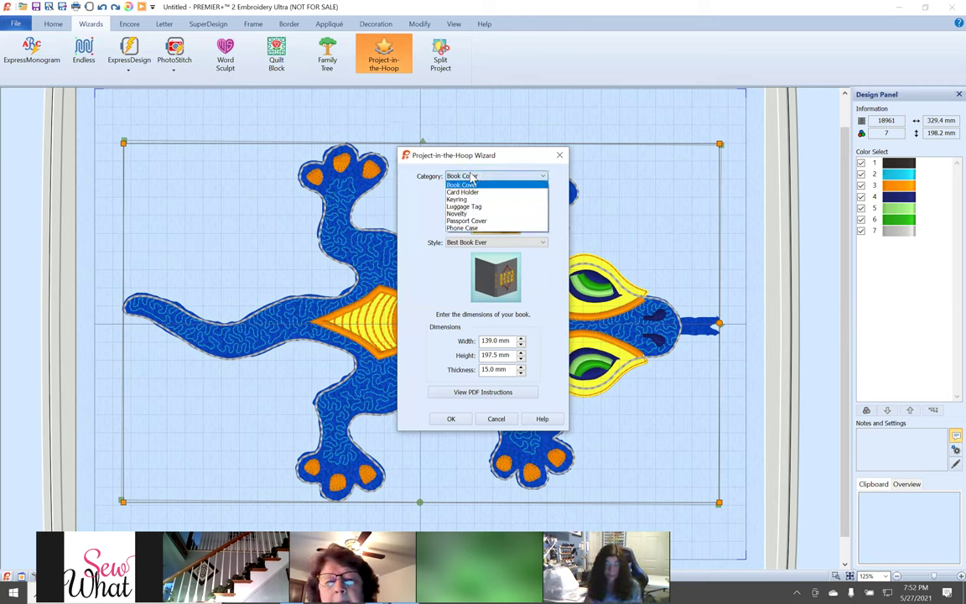
pyautogui.click(515, 431)
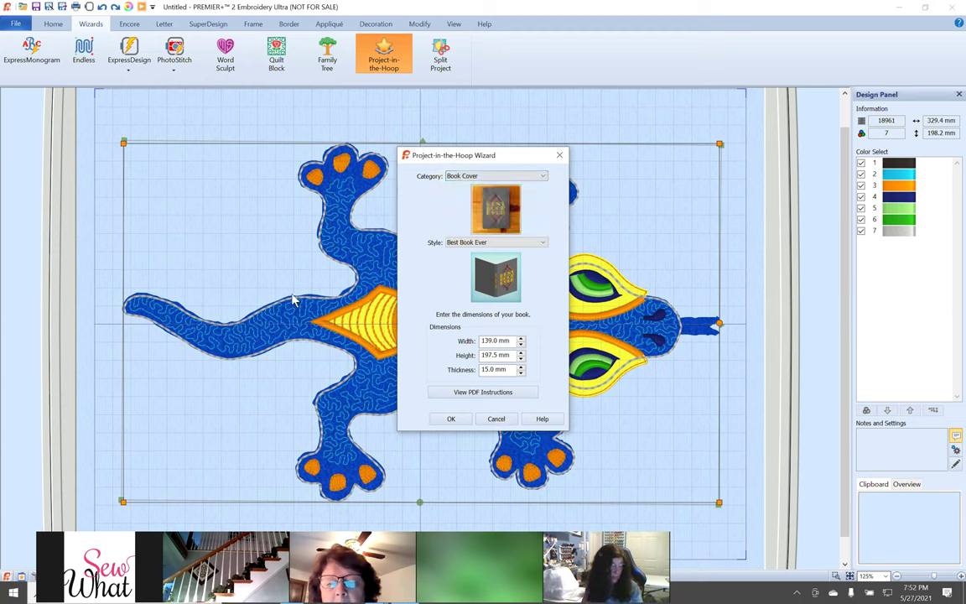
pyautogui.click(497, 418)
pyautogui.rightClick(356, 307)
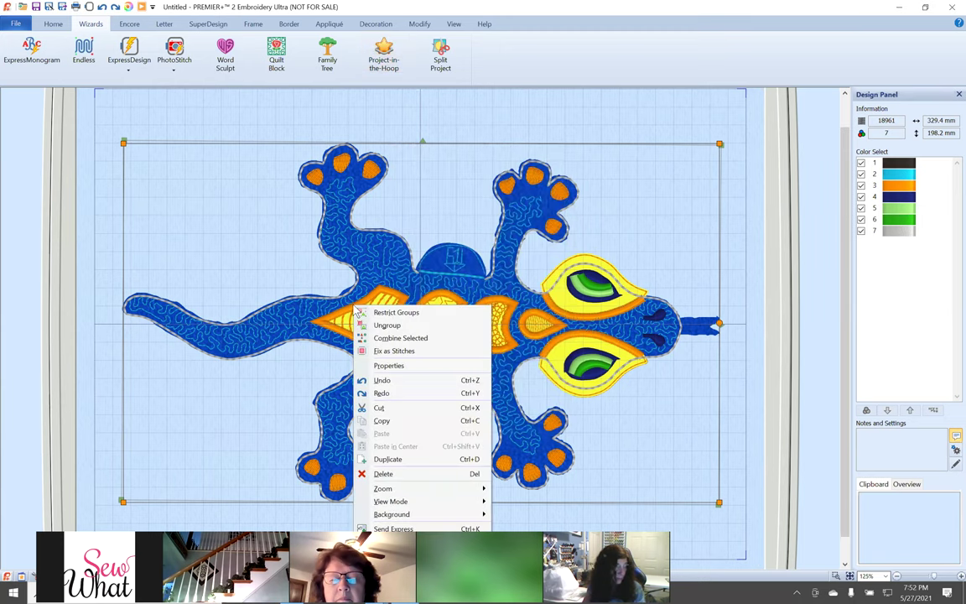
pyautogui.click(389, 477)
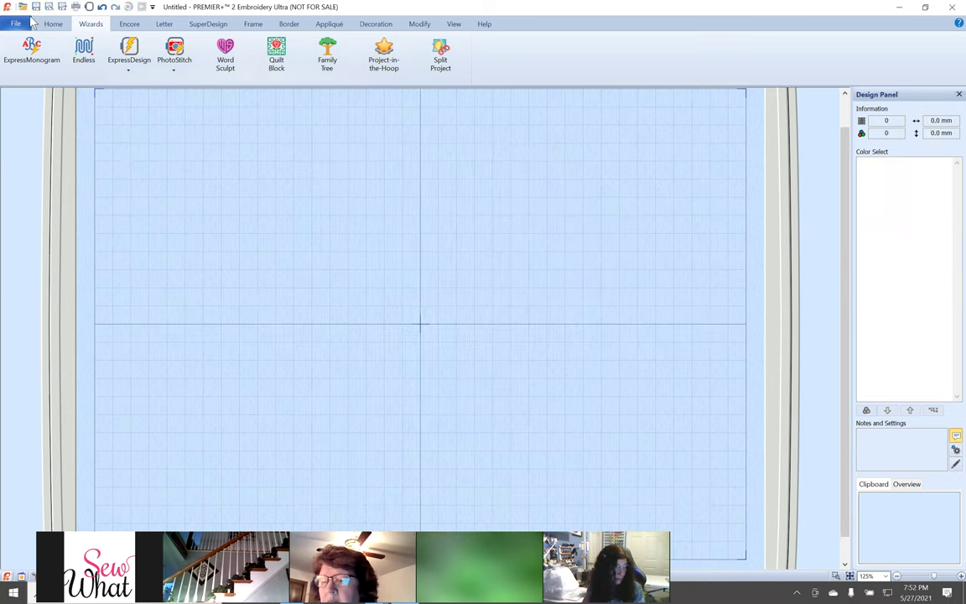
pyautogui.click(57, 26)
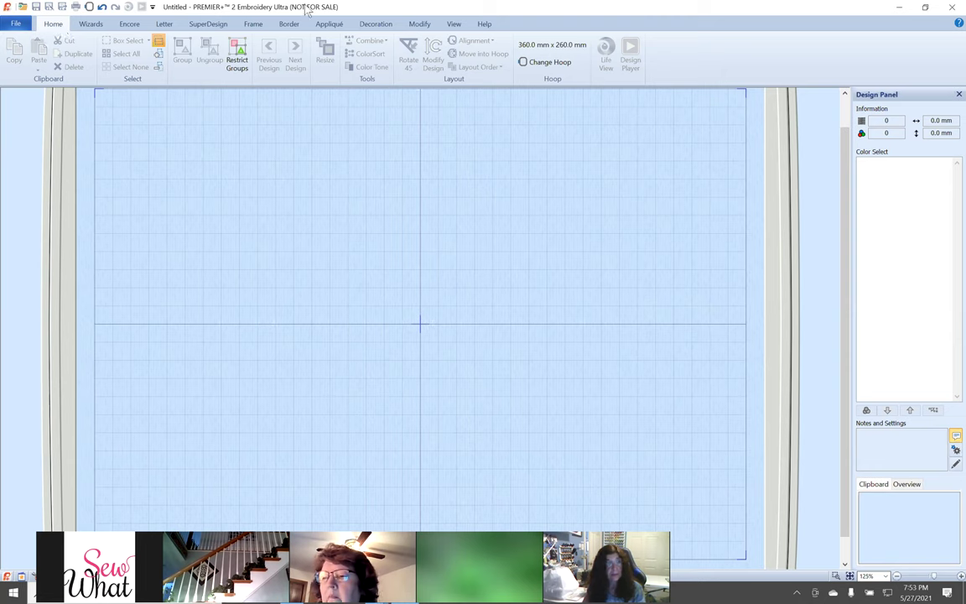
pyautogui.click(77, 24)
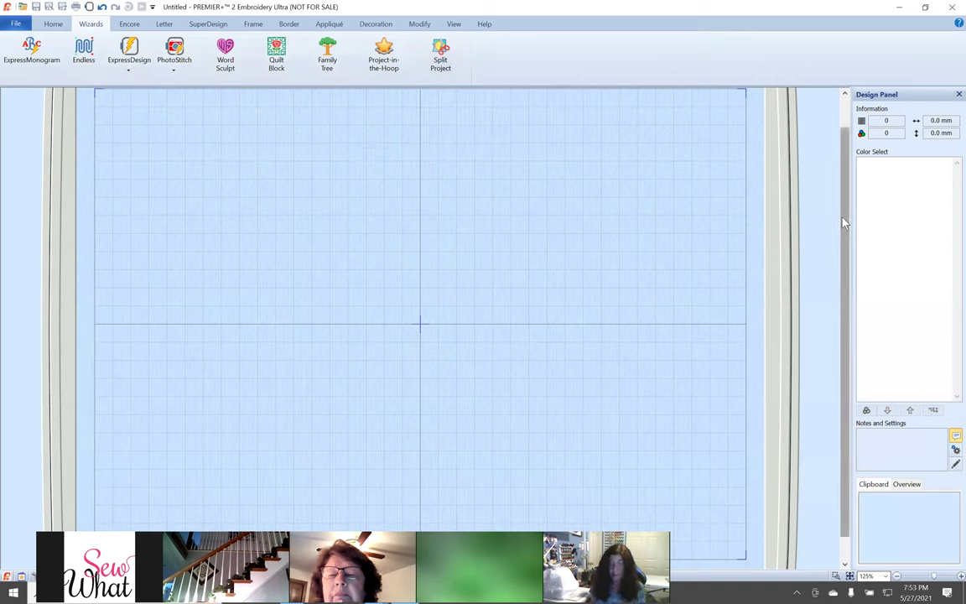
pyautogui.click(54, 25)
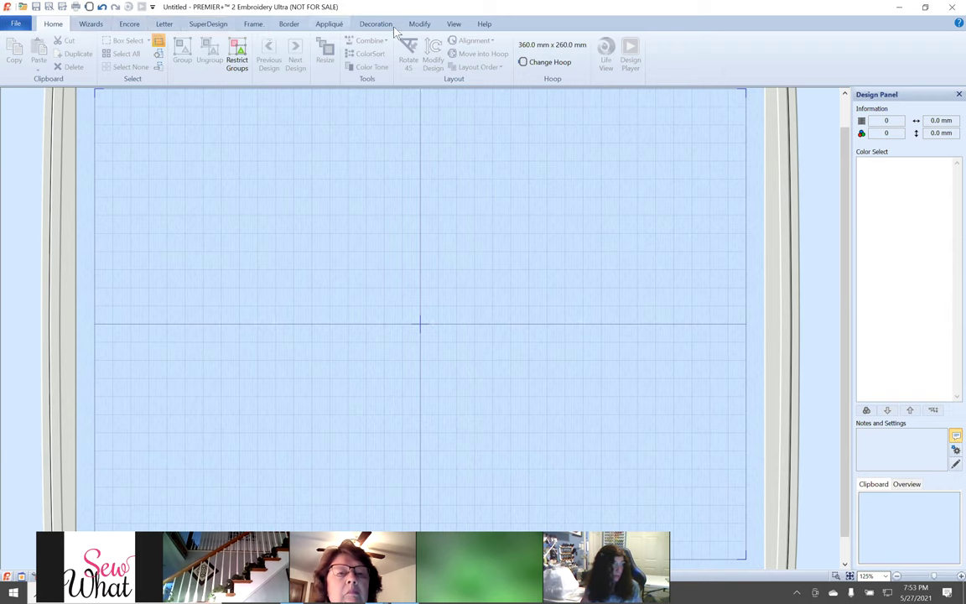
pyautogui.click(331, 24)
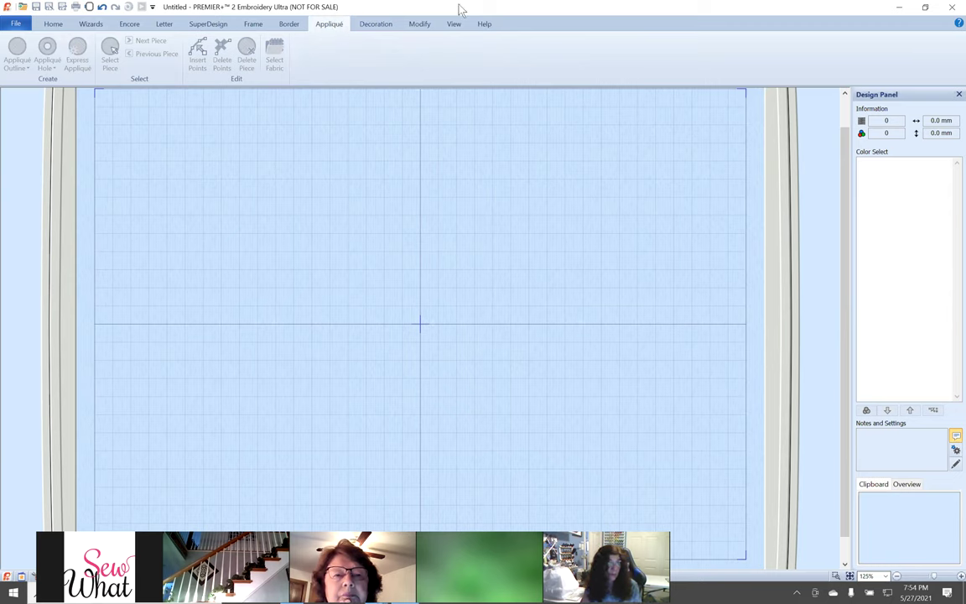
pyautogui.click(418, 25)
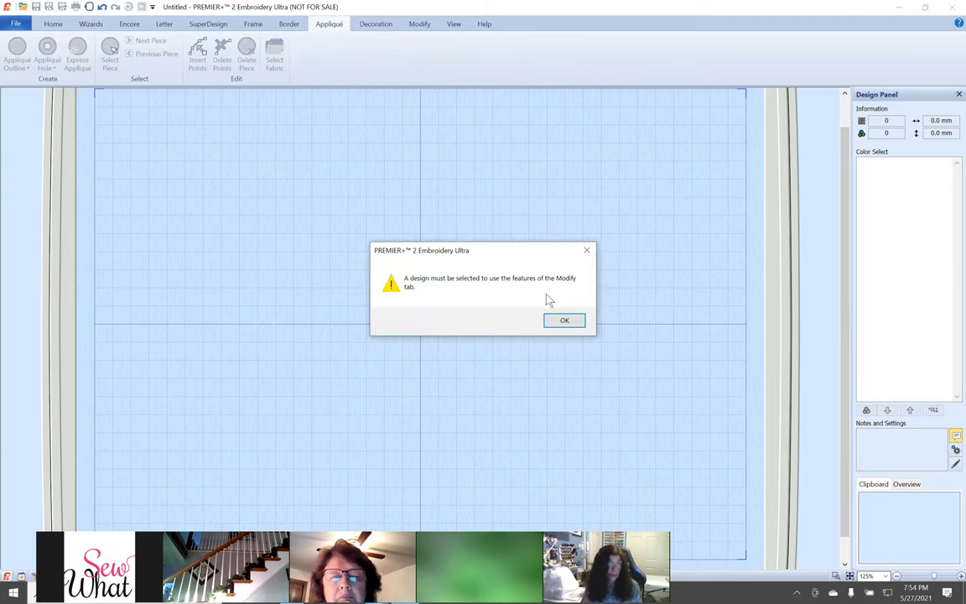
pyautogui.click(556, 322)
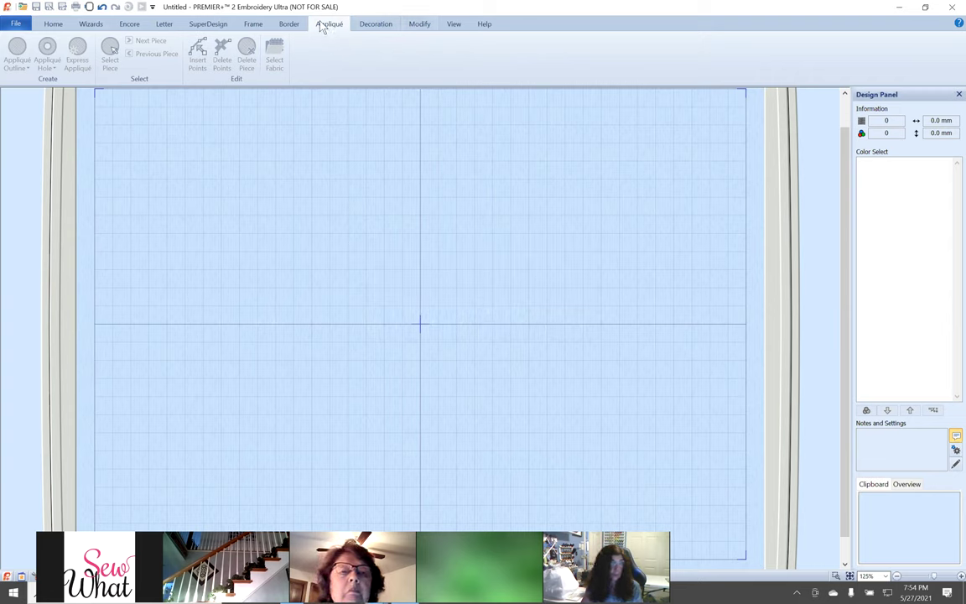
# Start changing the hoop, choosing the 120mm x 120mm Universal Square Hoop 4 with Natural orientation.
pyautogui.click(59, 27)
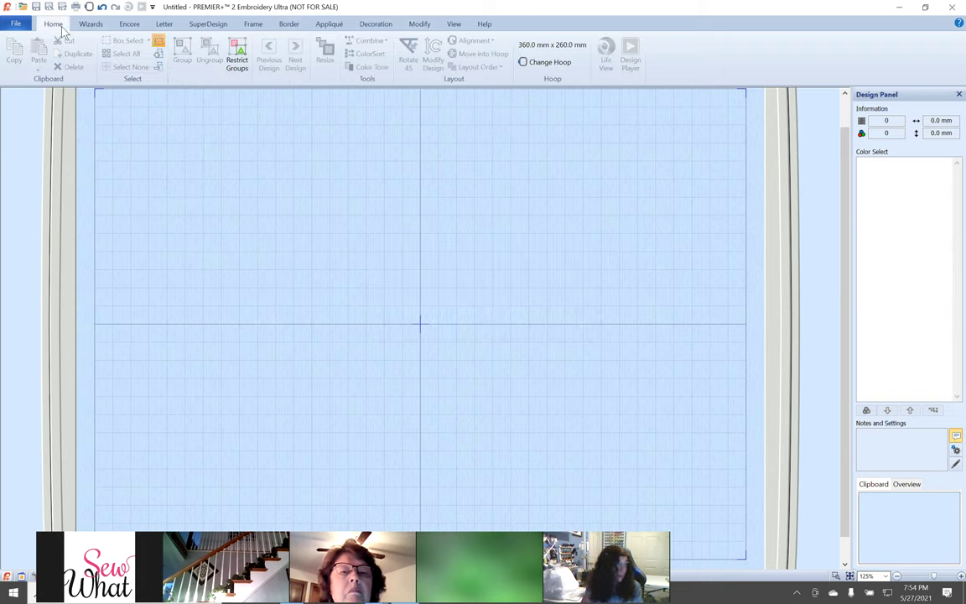
pyautogui.click(541, 64)
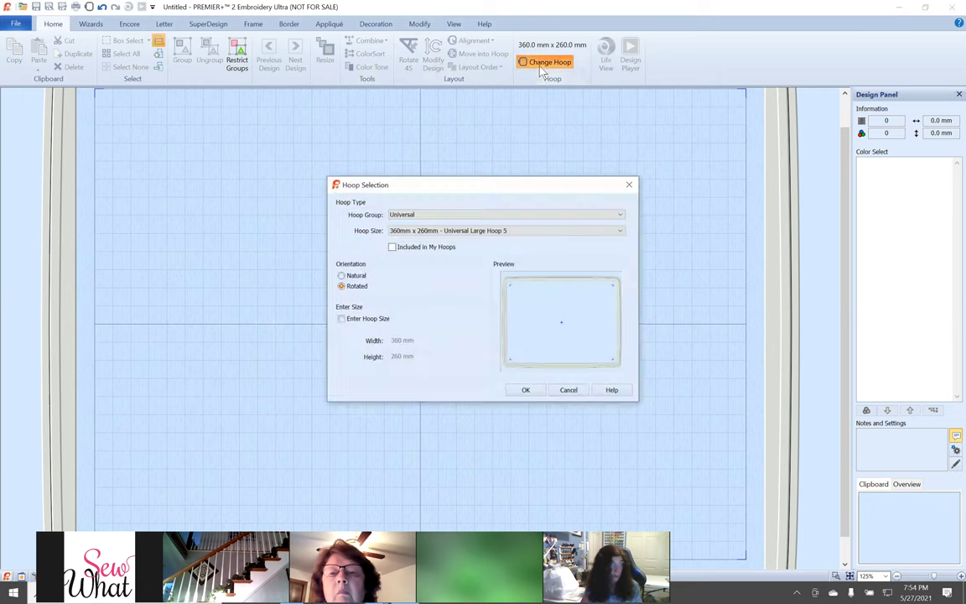
pyautogui.click(411, 230)
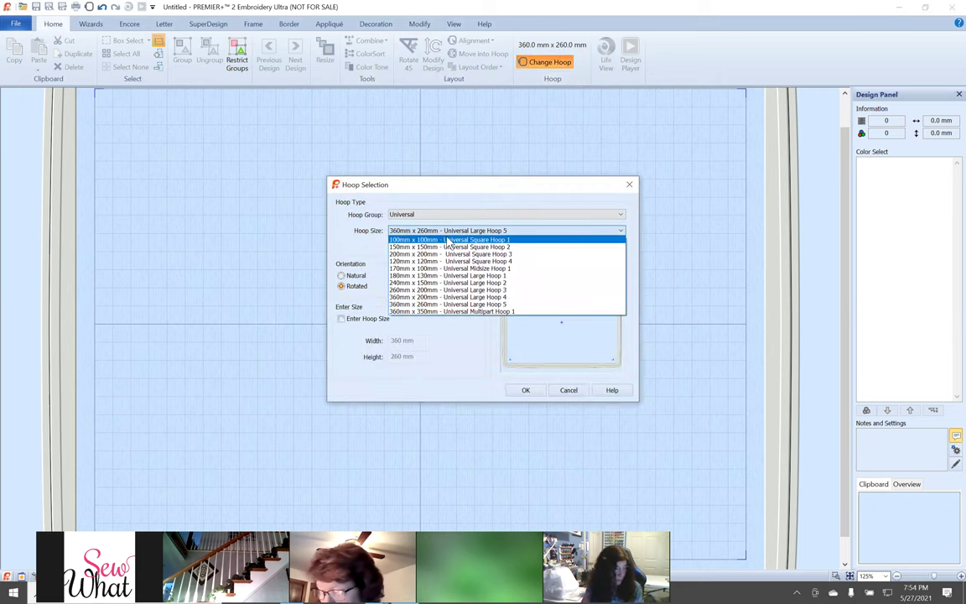
pyautogui.click(528, 267)
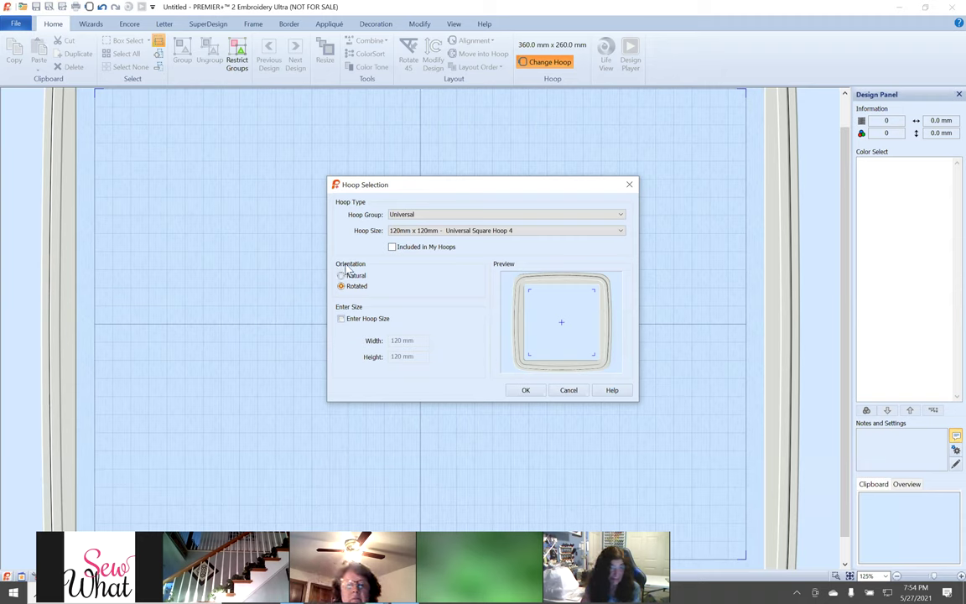
pyautogui.click(342, 276)
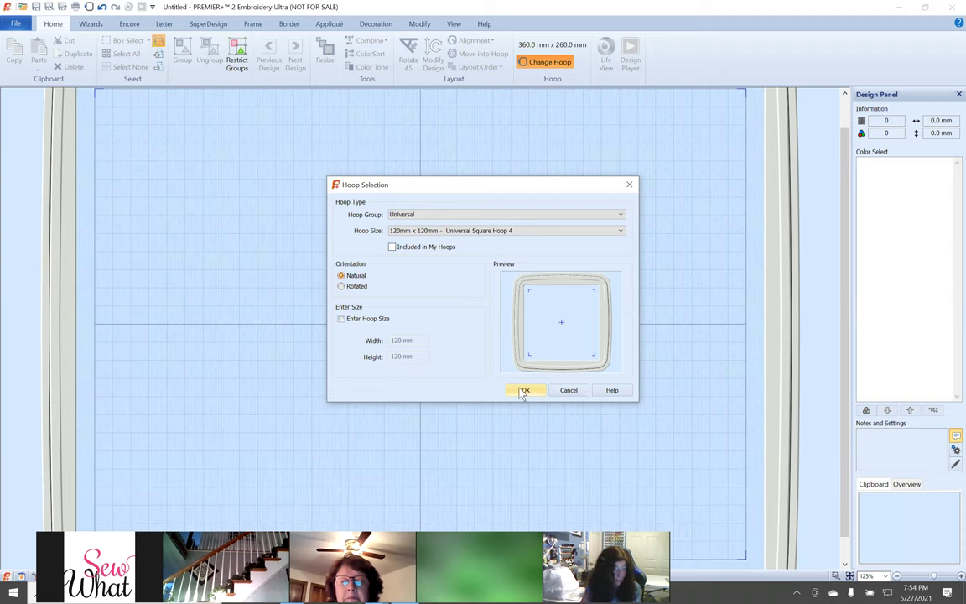
# Switch to the Husqvarna Viking Designer Epic 2 hoop group and apply its 120mm x 120mm Designer Splendid Square Hoop.
pyautogui.click(519, 214)
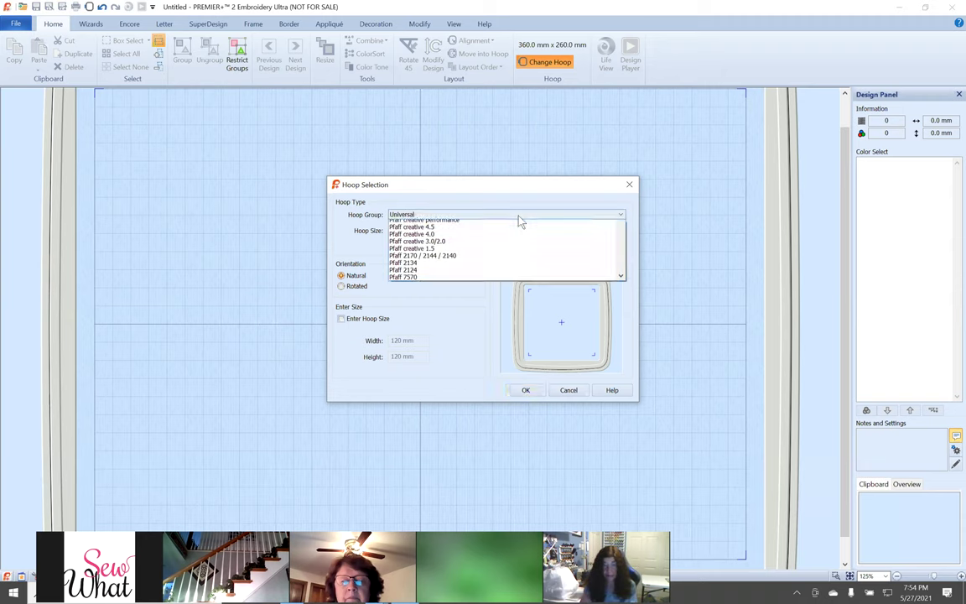
pyautogui.click(502, 230)
pyautogui.click(475, 231)
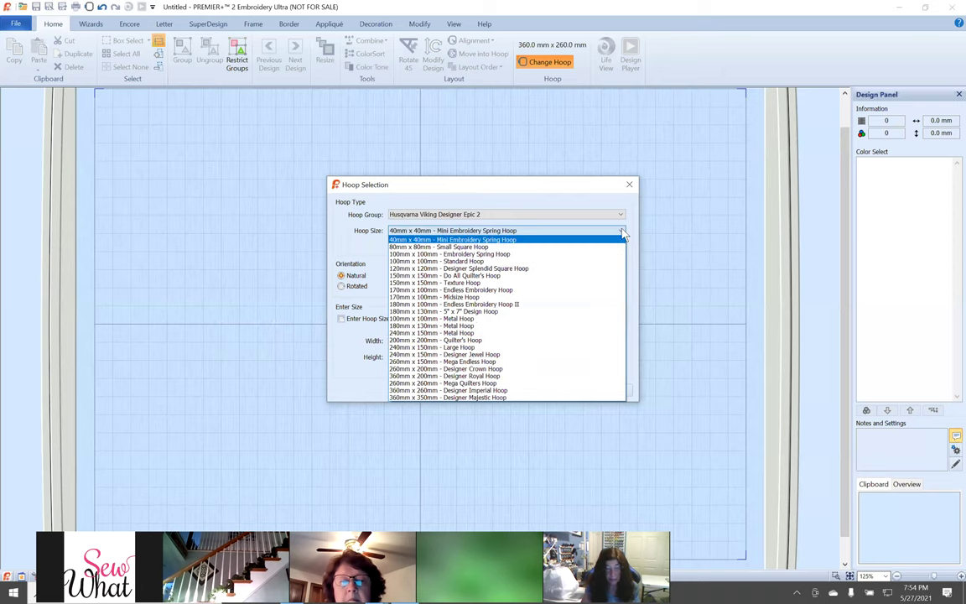
pyautogui.click(519, 269)
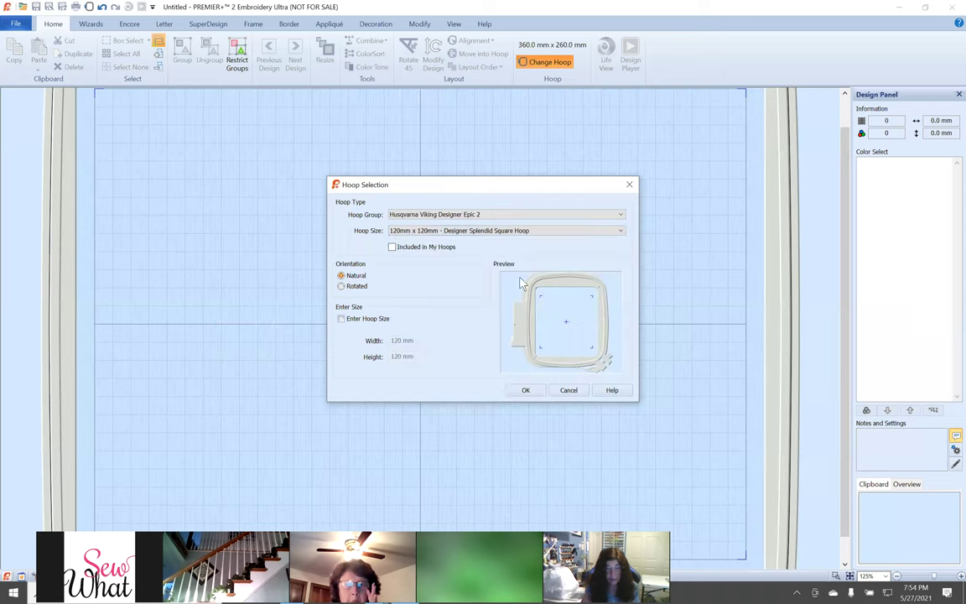
pyautogui.click(525, 390)
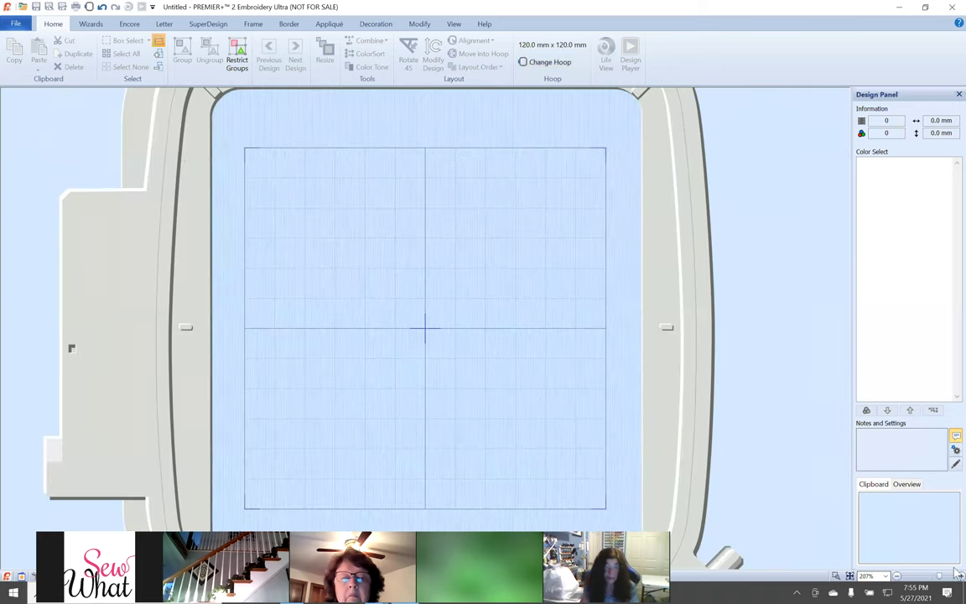
pyautogui.click(896, 579)
pyautogui.click(896, 579)
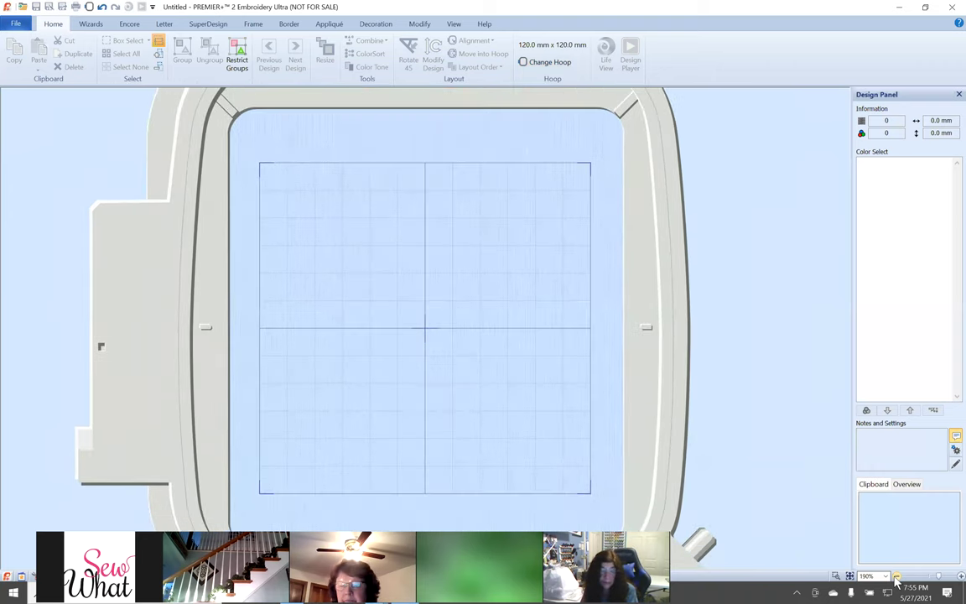
pyautogui.click(896, 578)
pyautogui.click(897, 579)
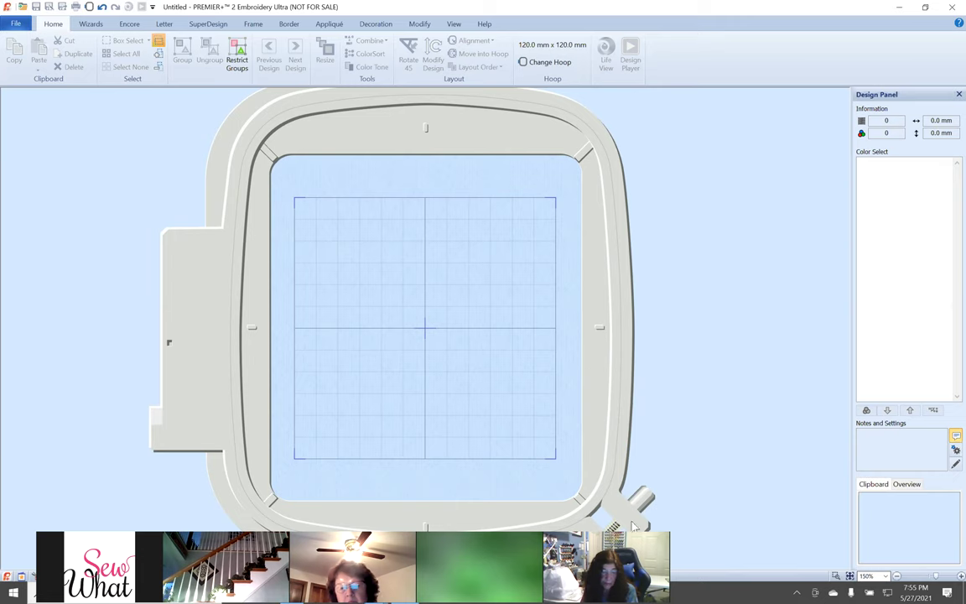
pyautogui.click(896, 577)
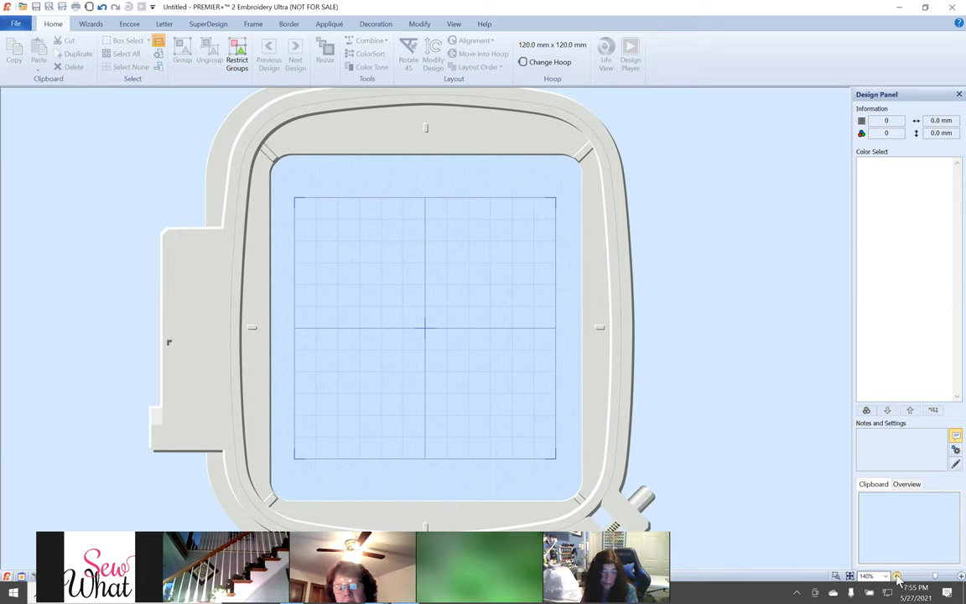
pyautogui.click(897, 576)
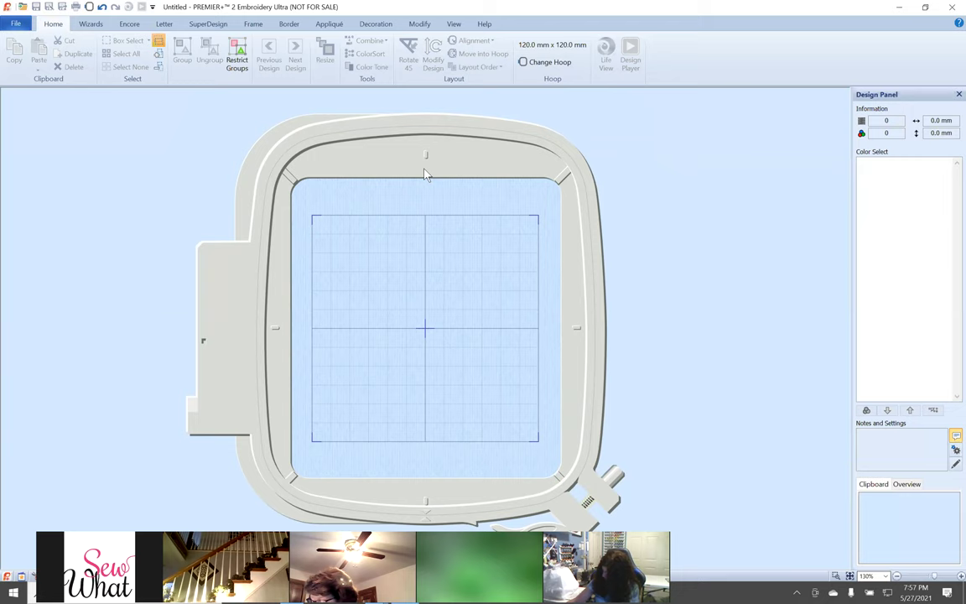
pyautogui.click(17, 24)
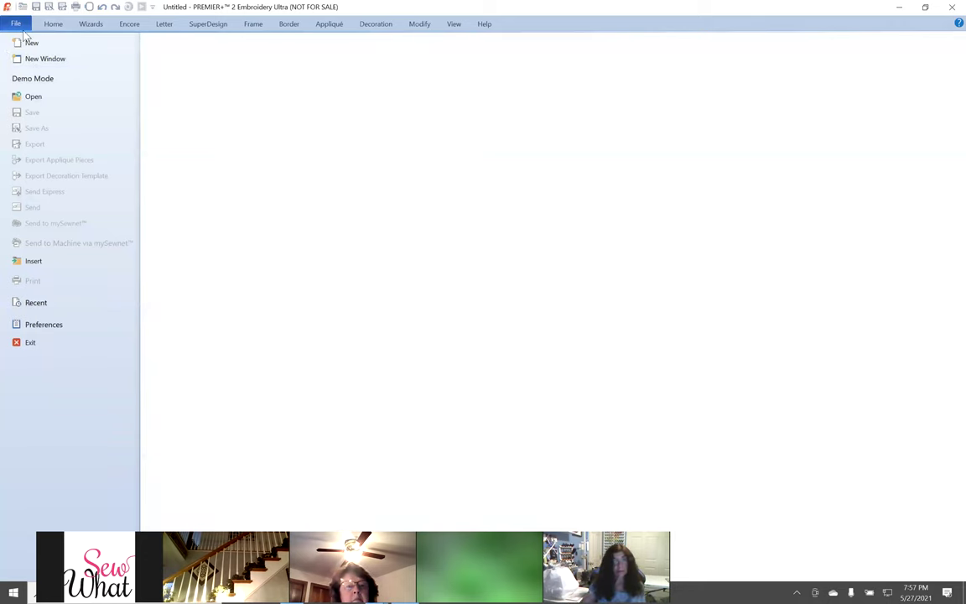
pyautogui.click(22, 26)
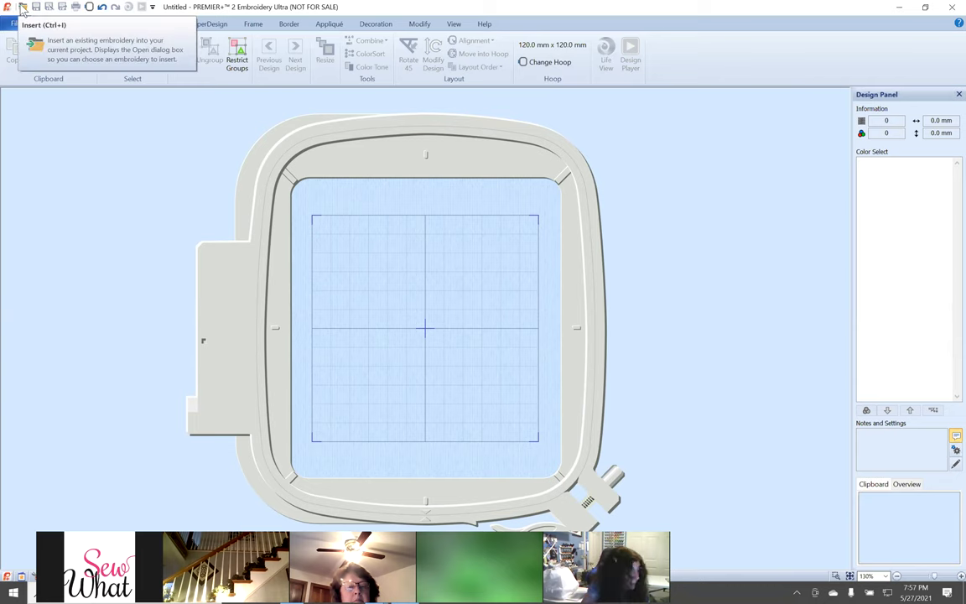
# Start inserting an embroidery, expand Documents > Premier+2 > Samples, and enlarge the Open dialog and its folder tree.
pyautogui.click(23, 9)
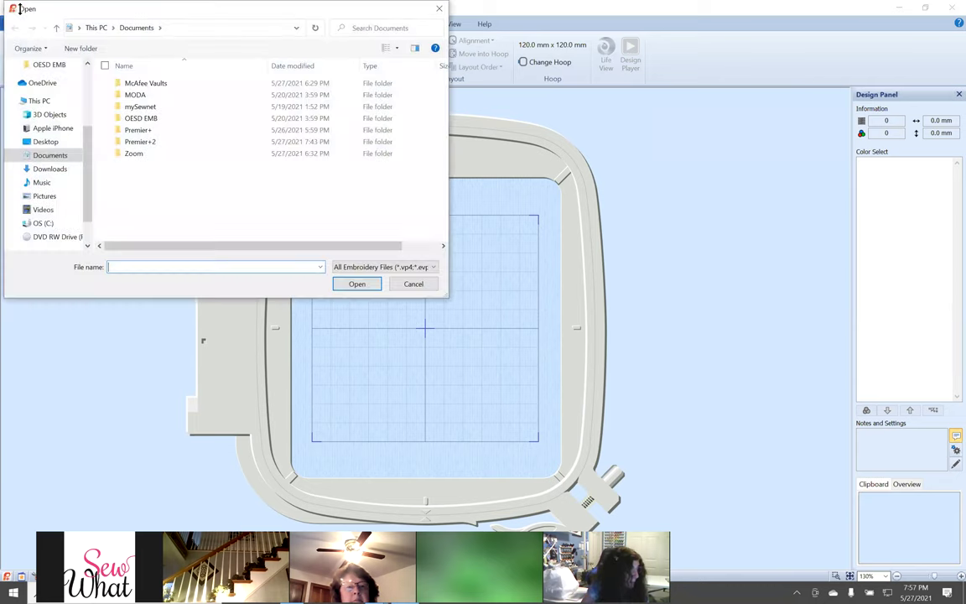
pyautogui.click(14, 155)
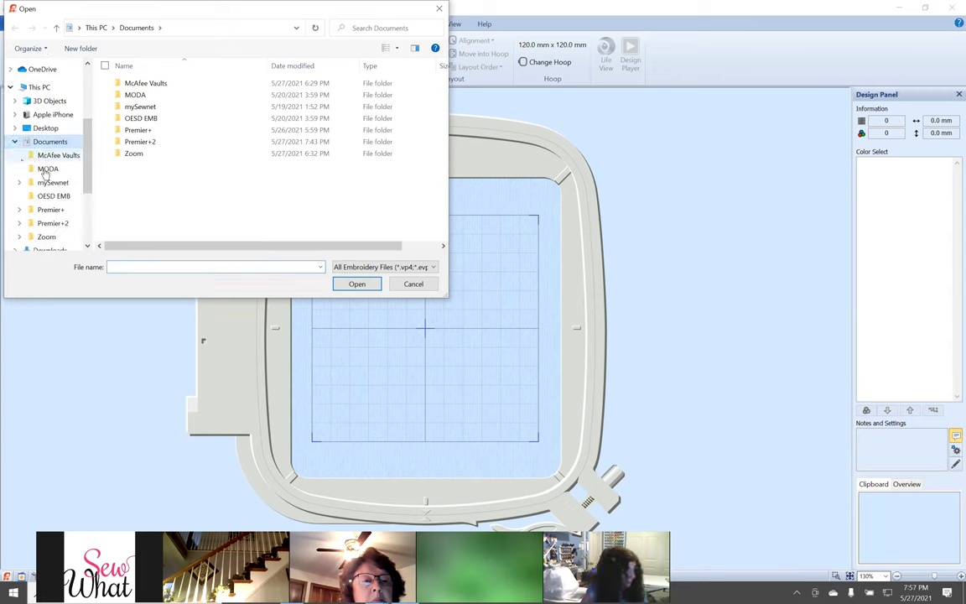
pyautogui.click(18, 224)
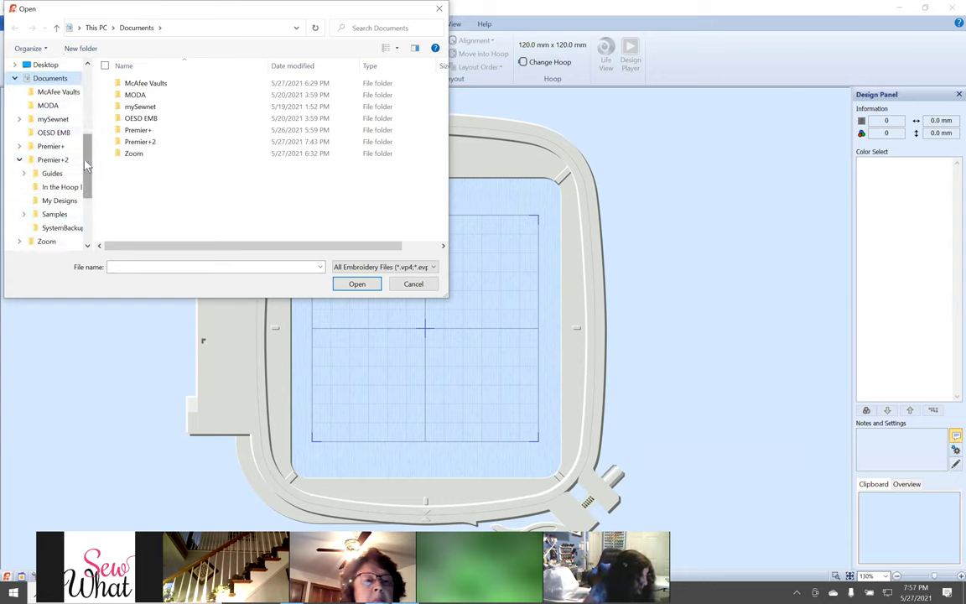
pyautogui.click(24, 214)
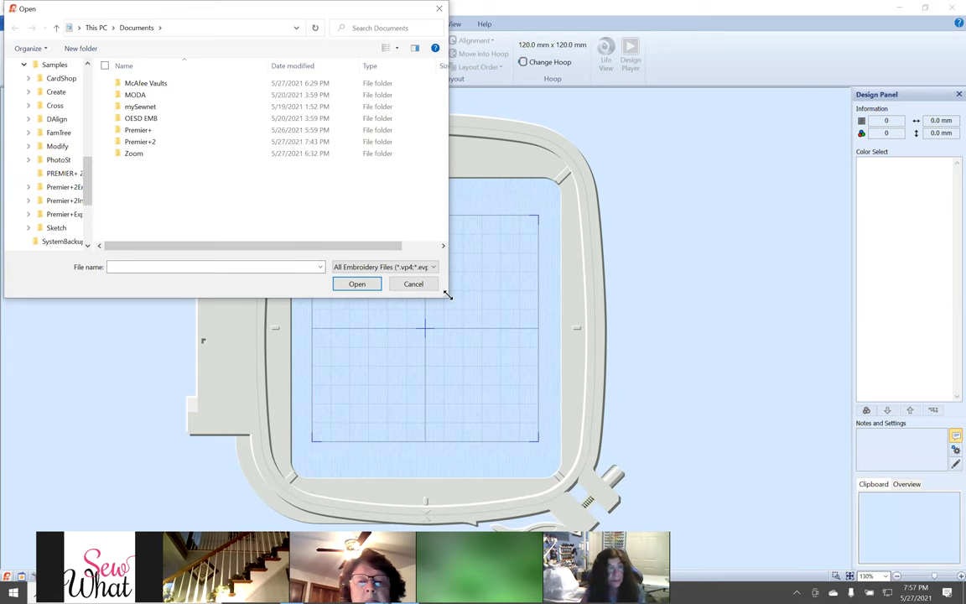
pyautogui.moveTo(692, 375); pyautogui.dragTo(704, 369)
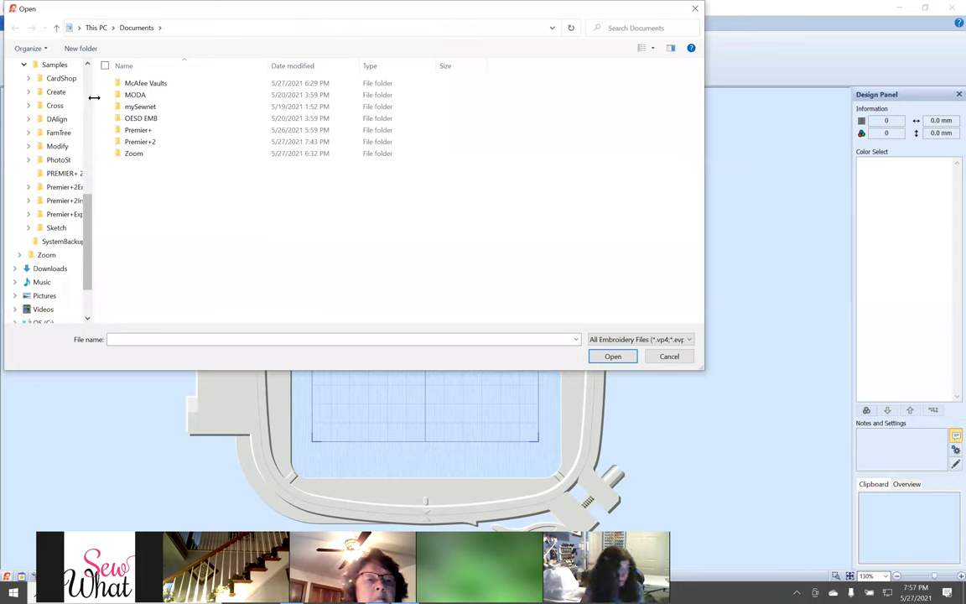
pyautogui.moveTo(90, 99); pyautogui.dragTo(172, 101)
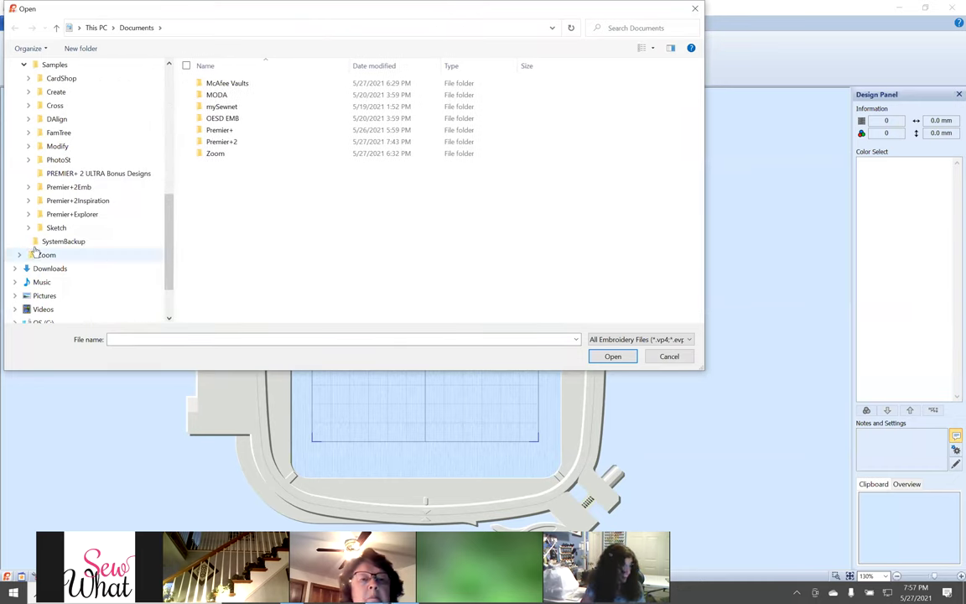
# Browse from the Premier+2Emb samples into Stitch2 and open its Holidays folder.
pyautogui.click(69, 187)
pyautogui.click(28, 188)
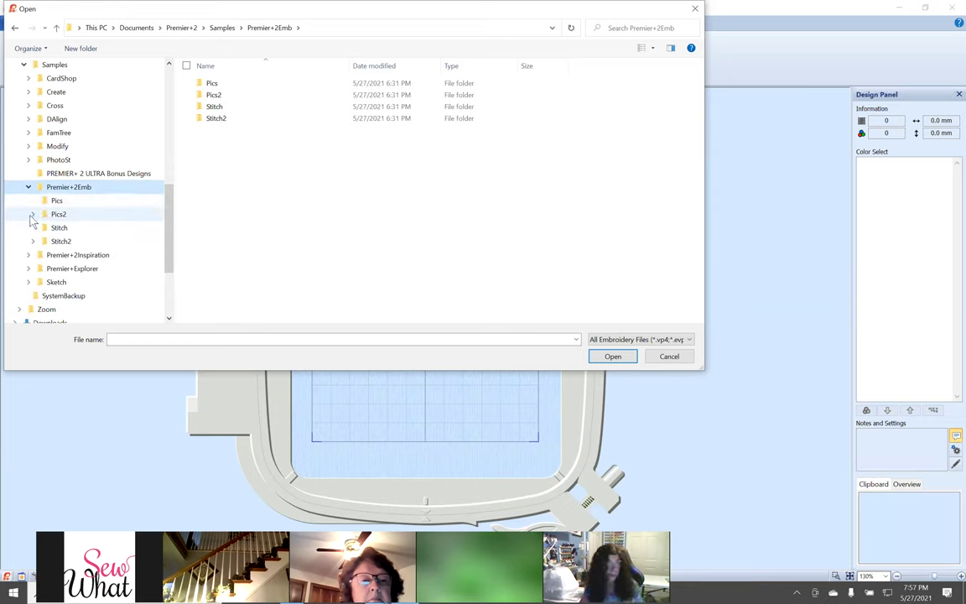
pyautogui.click(33, 242)
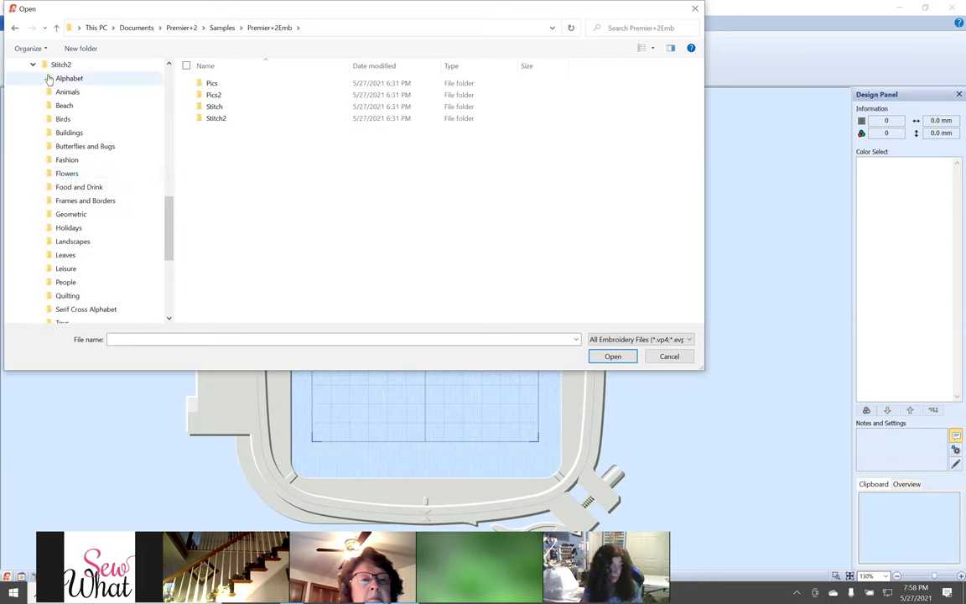
pyautogui.moveTo(172, 215)
pyautogui.mouseDown()
pyautogui.moveTo(170, 250)
pyautogui.moveTo(172, 214)
pyautogui.mouseUp()
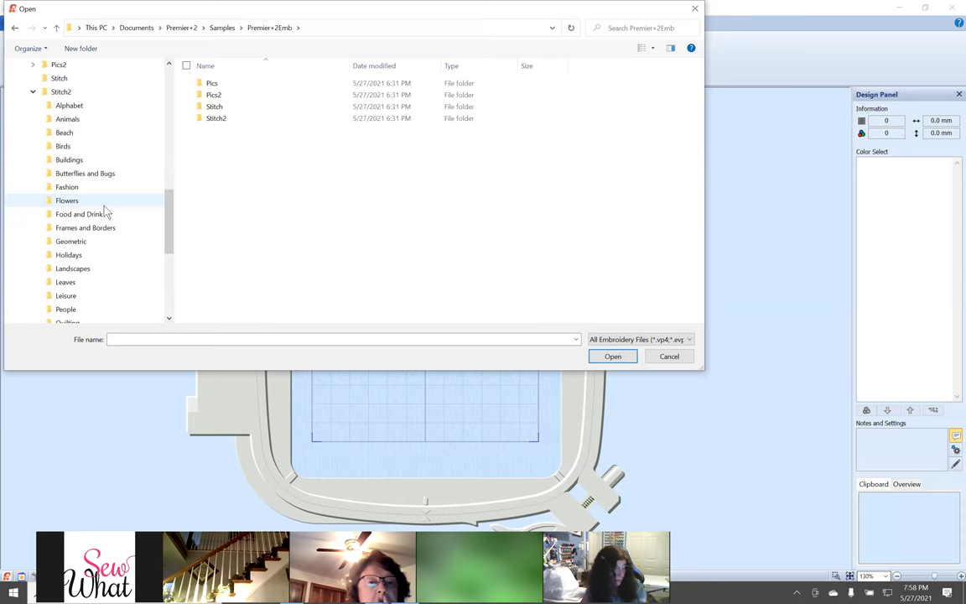
pyautogui.click(68, 257)
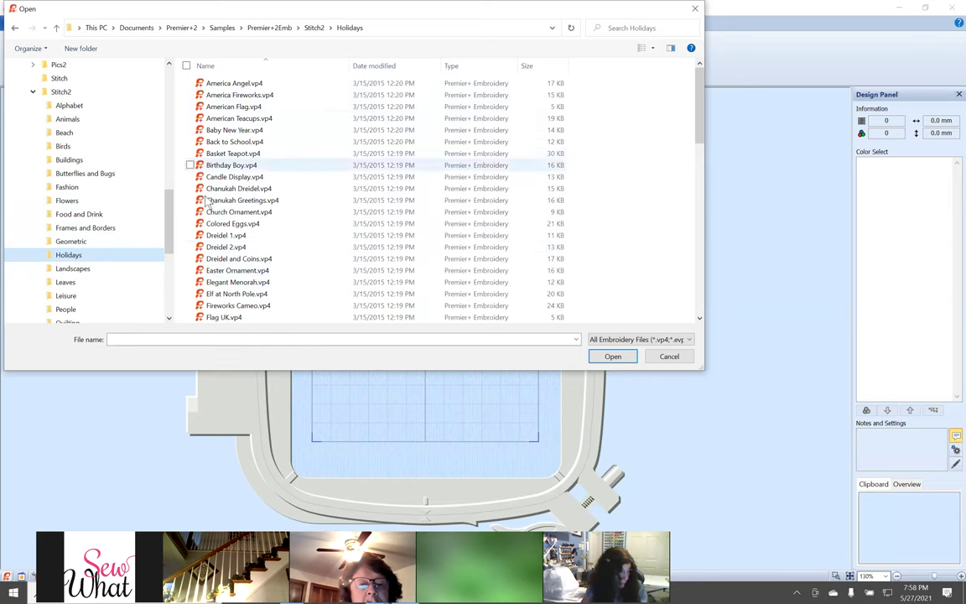
# Look through the names of the embroidery files in the Holidays folder.
pyautogui.click(701, 319)
pyautogui.click(700, 319)
pyautogui.click(700, 319)
pyautogui.click(700, 318)
pyautogui.click(700, 318)
pyautogui.click(700, 319)
pyautogui.click(700, 319)
pyautogui.click(700, 318)
pyautogui.click(700, 318)
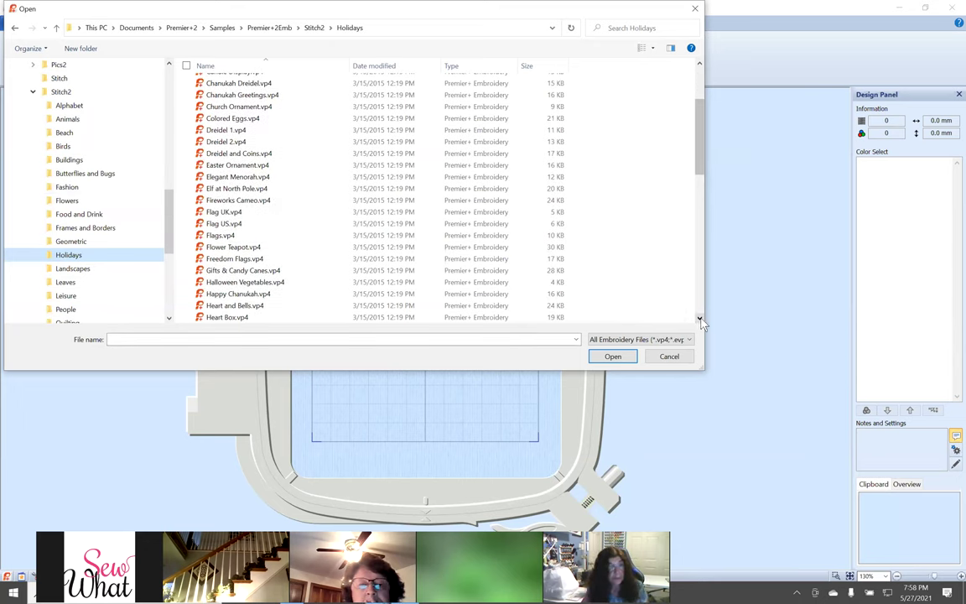
pyautogui.click(700, 319)
pyautogui.click(700, 319)
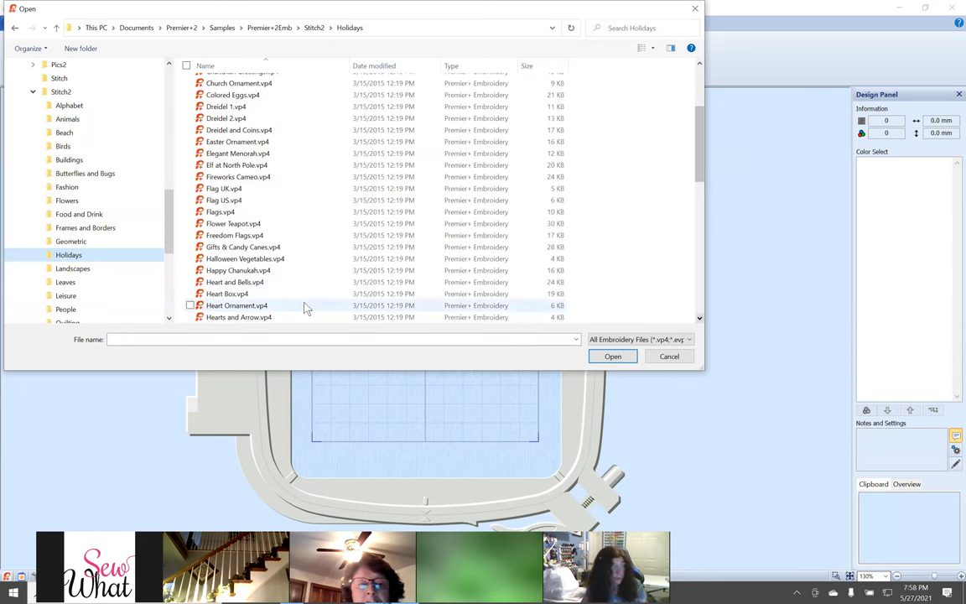
# Try medium icons for the Holidays files, and set the file view to large icons.
pyautogui.click(654, 50)
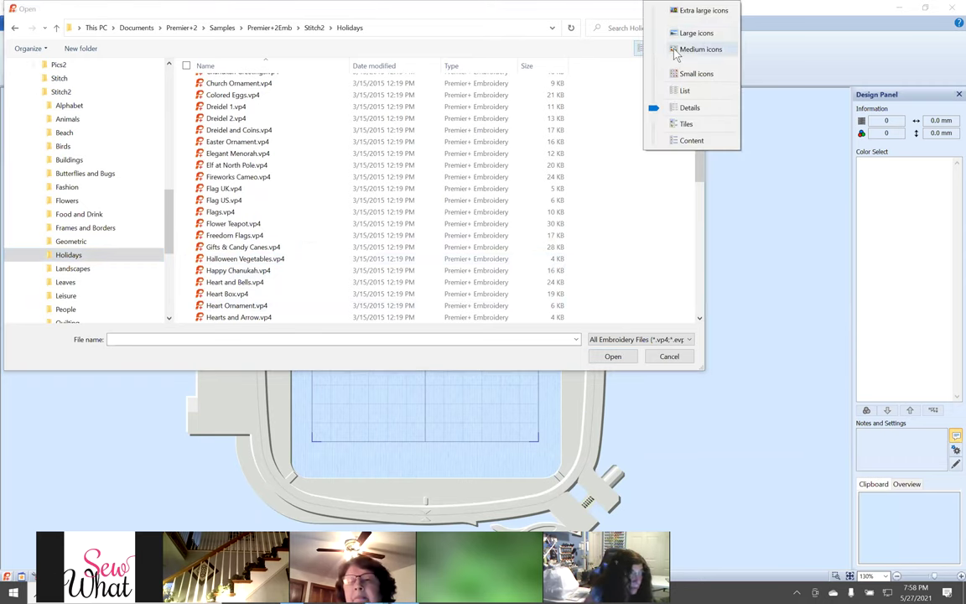
pyautogui.click(686, 49)
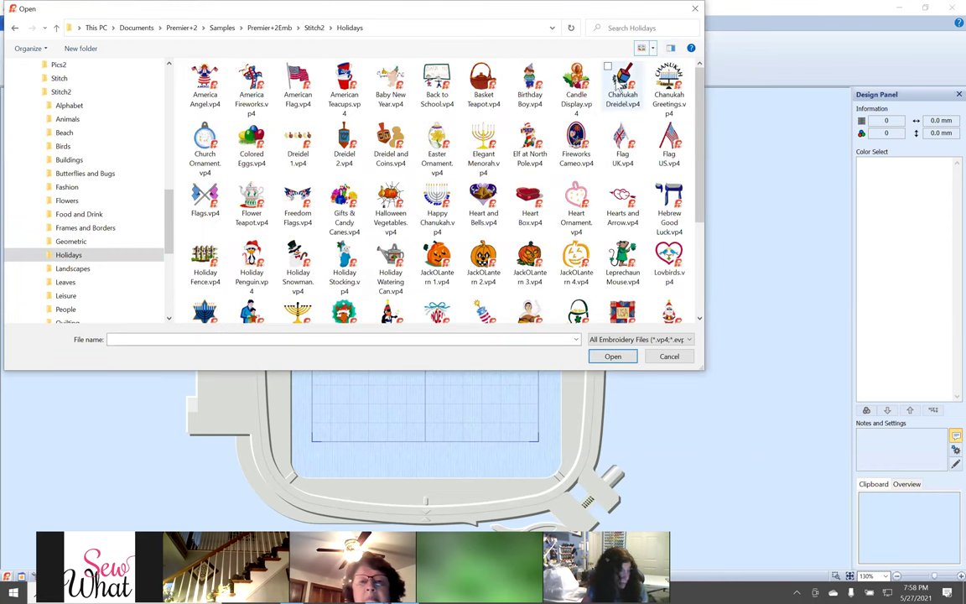
pyautogui.click(652, 48)
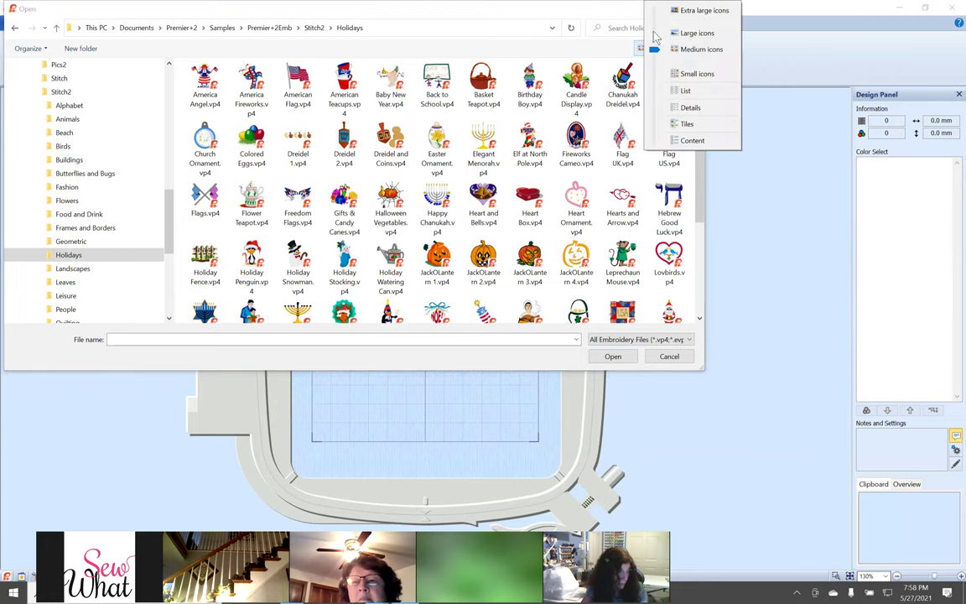
pyautogui.click(675, 33)
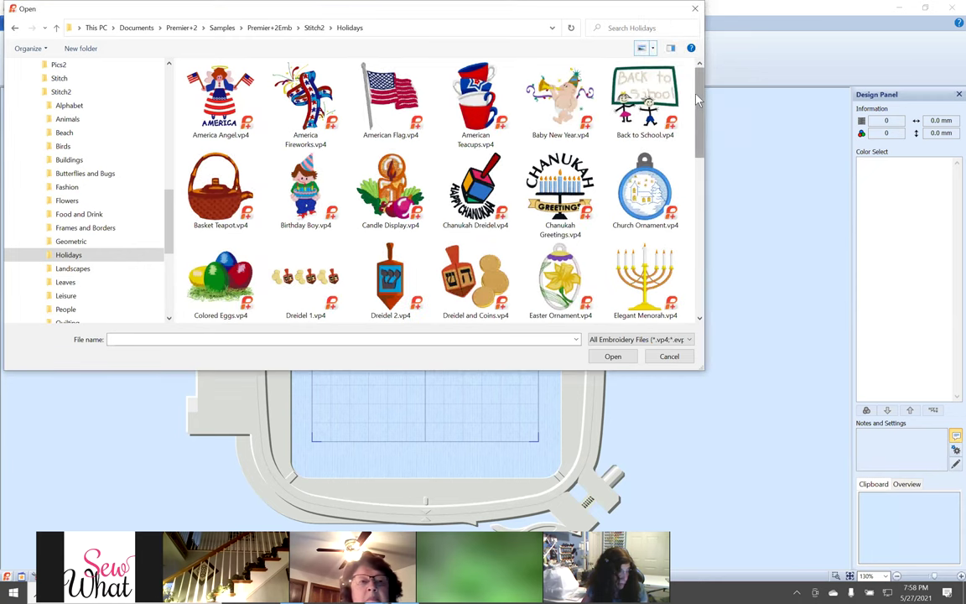
# Find Heart Ornament.vp4 among the Holidays designs and insert it into the hoop.
pyautogui.moveTo(697, 100); pyautogui.dragTo(692, 247)
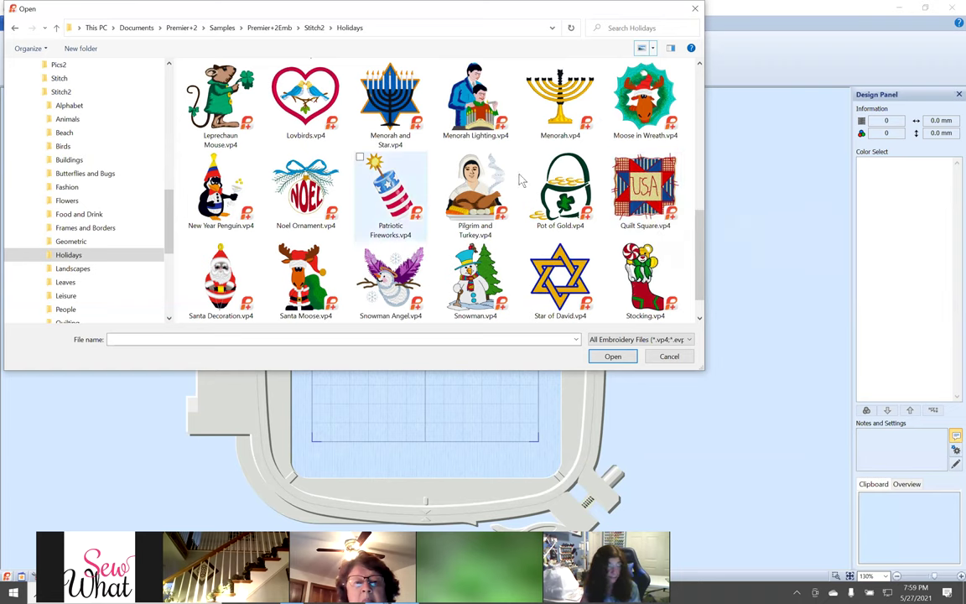
pyautogui.scroll(2, 702, 191)
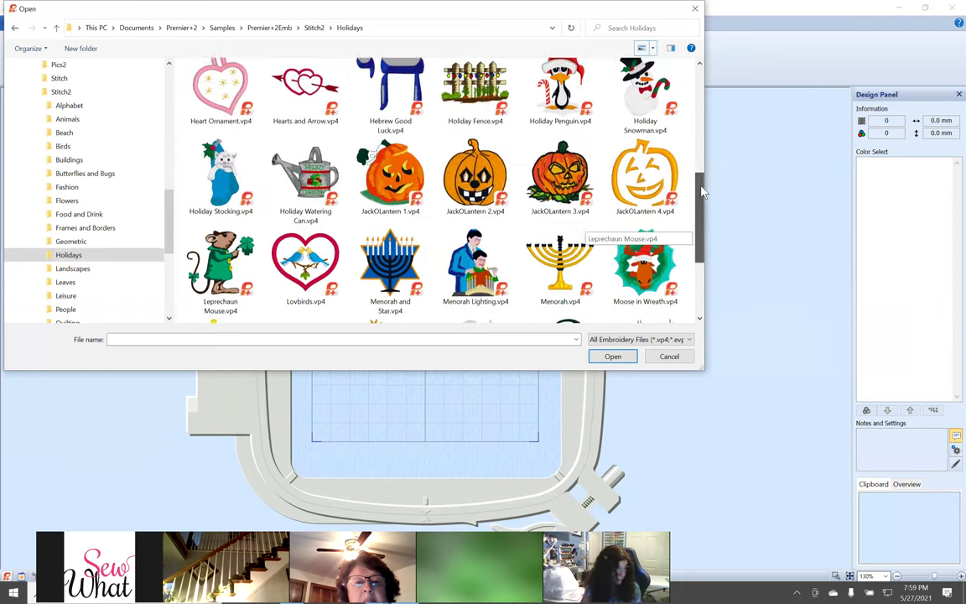
pyautogui.scroll(1, 703, 191)
pyautogui.click(228, 183)
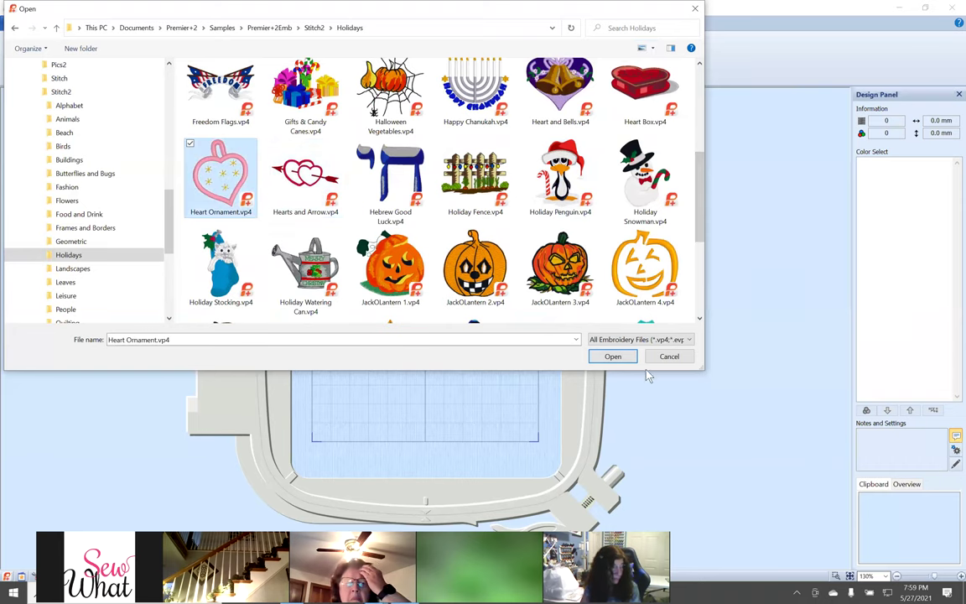
pyautogui.click(612, 357)
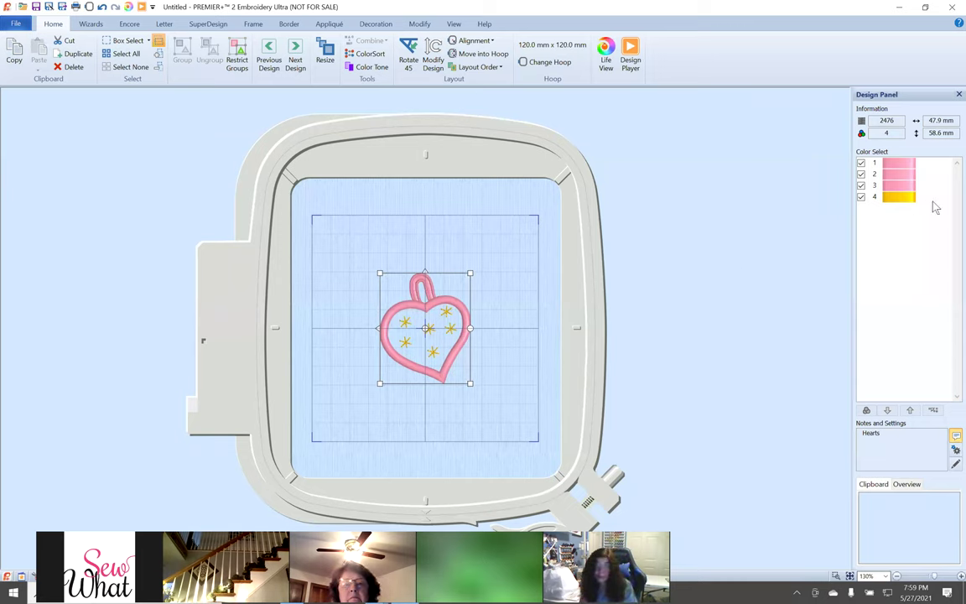
# Change color 2 of the heart ornament to Sulky Rayon 40 thread 1191 Dk. Rose.
pyautogui.click(894, 198)
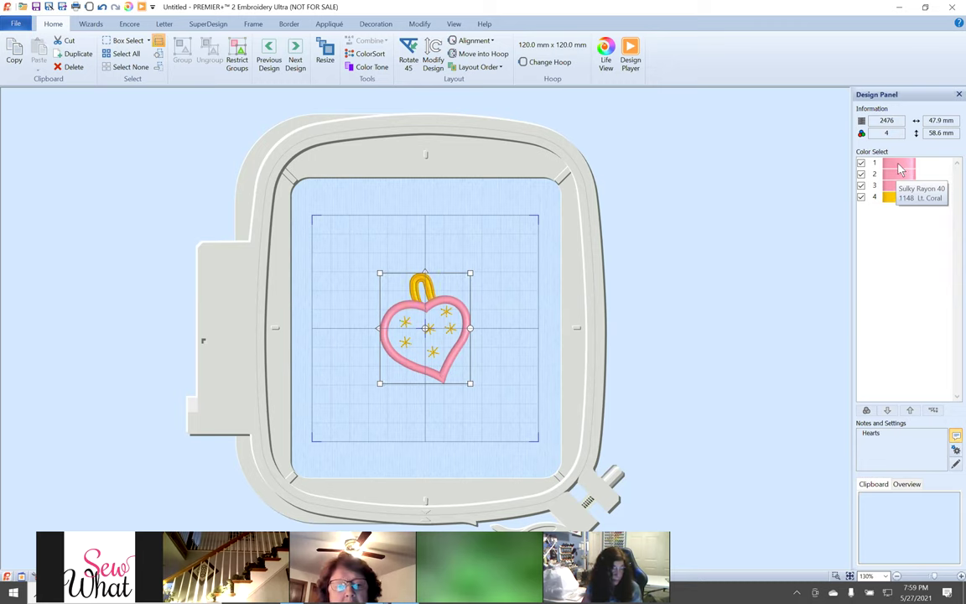
pyautogui.doubleClick(897, 177)
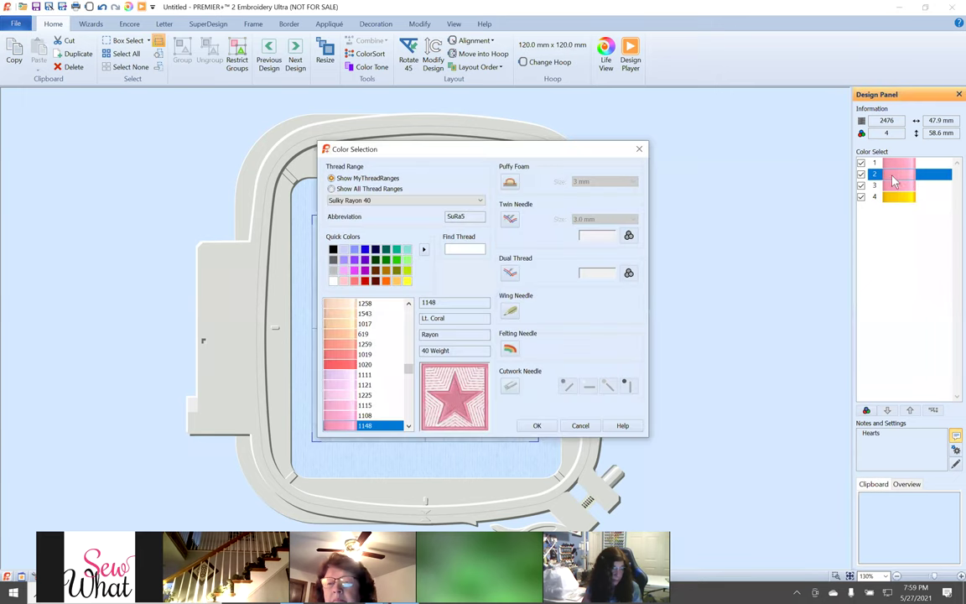
pyautogui.click(366, 273)
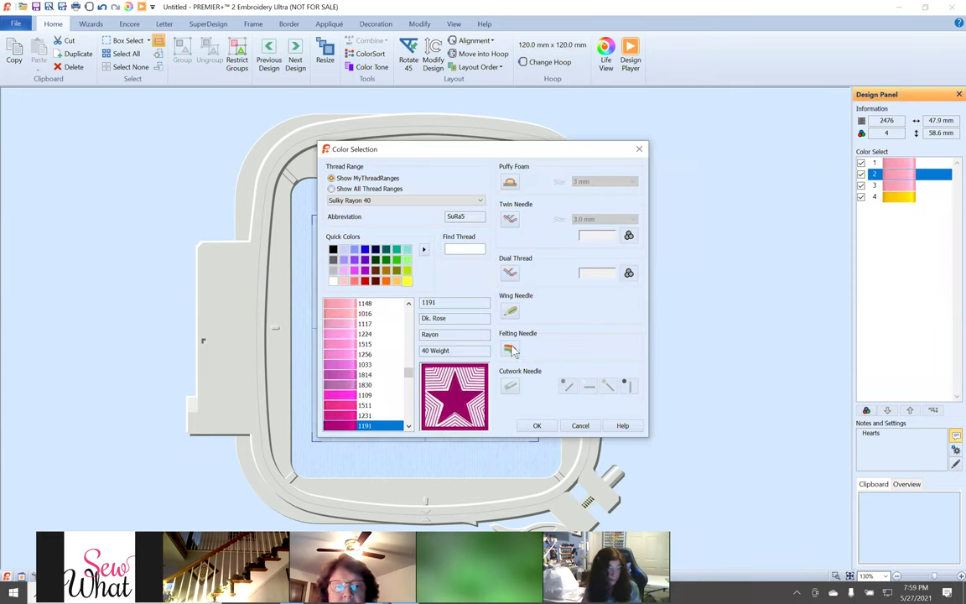
pyautogui.click(537, 426)
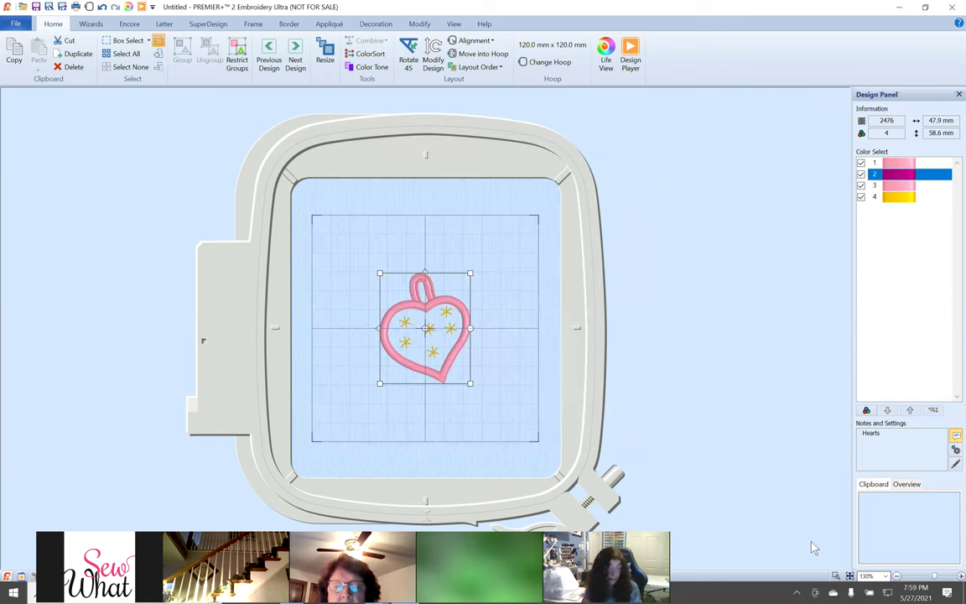
# Open the heart ornament for stitch modification at close range and hide color 1, which forms the hanging loop.
pyautogui.click(835, 577)
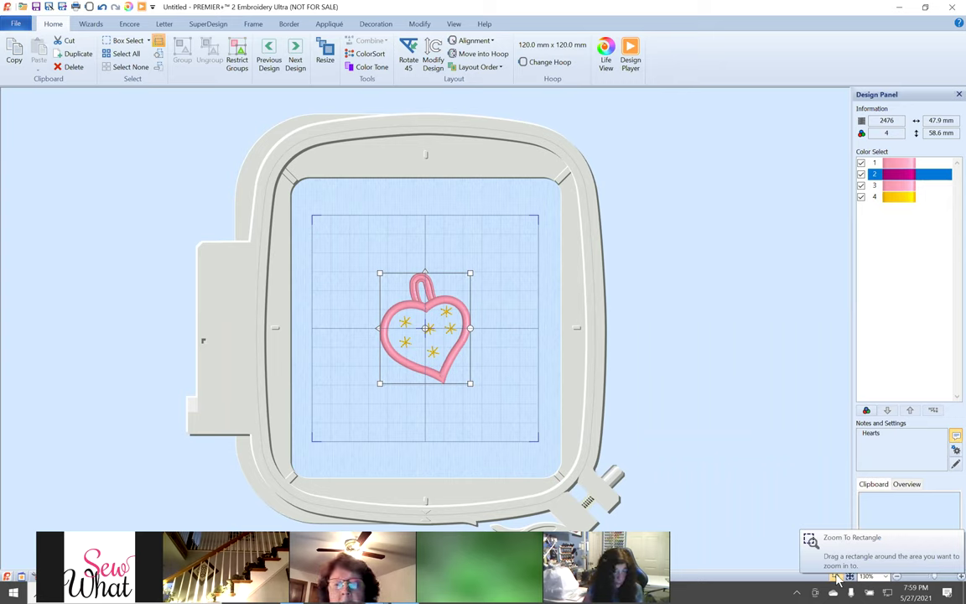
pyautogui.click(836, 577)
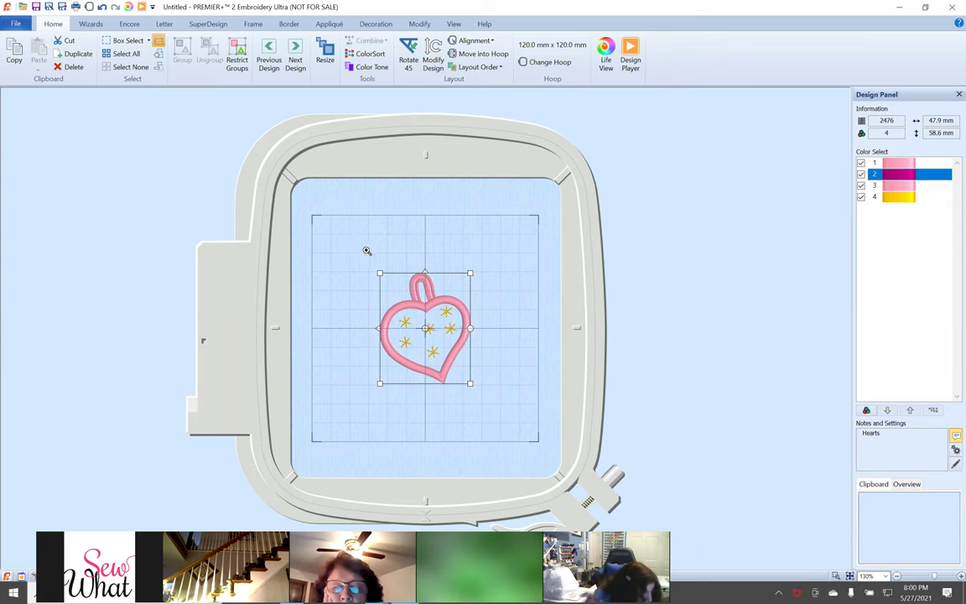
pyautogui.moveTo(367, 257); pyautogui.dragTo(494, 401)
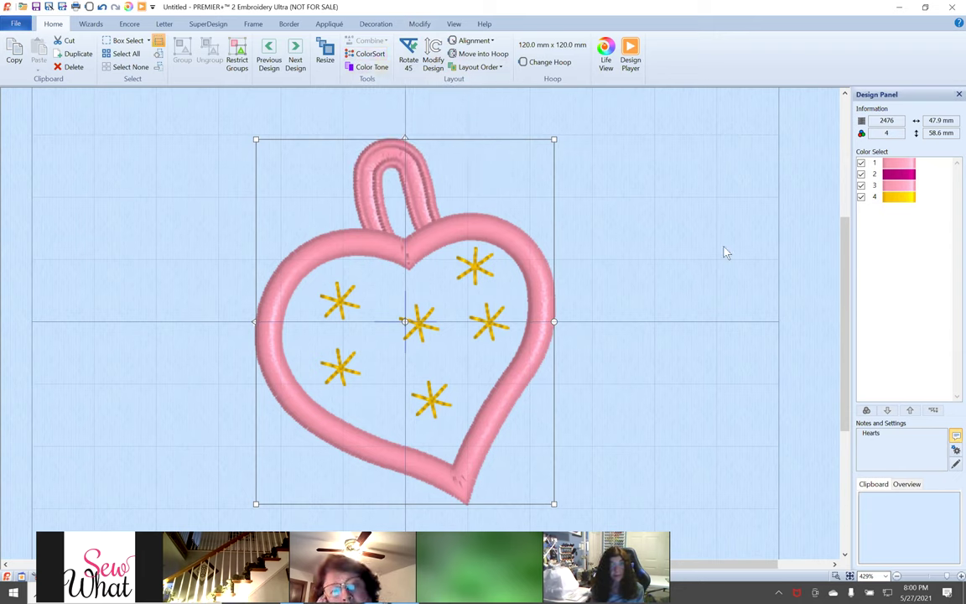
pyautogui.click(919, 173)
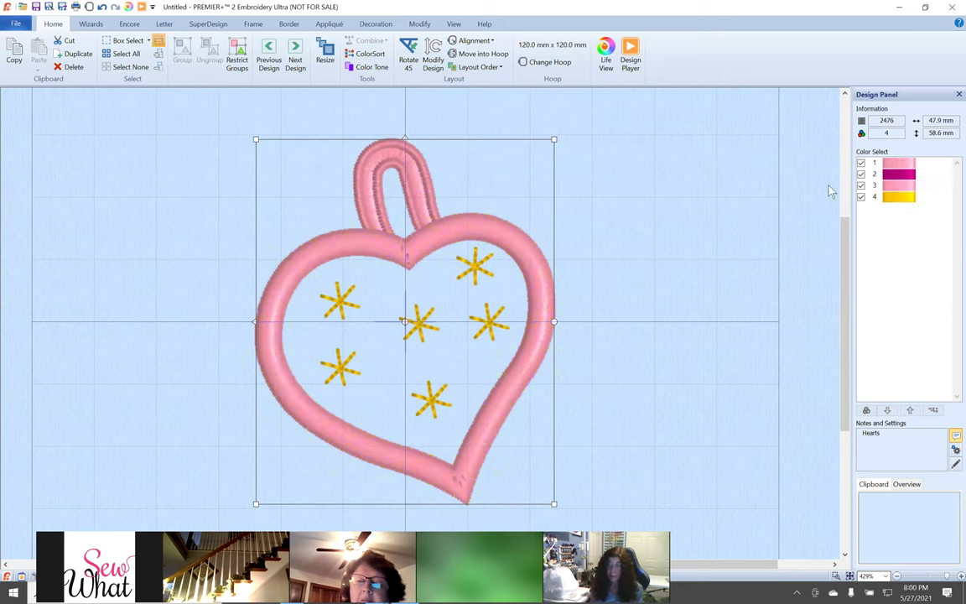
pyautogui.click(420, 24)
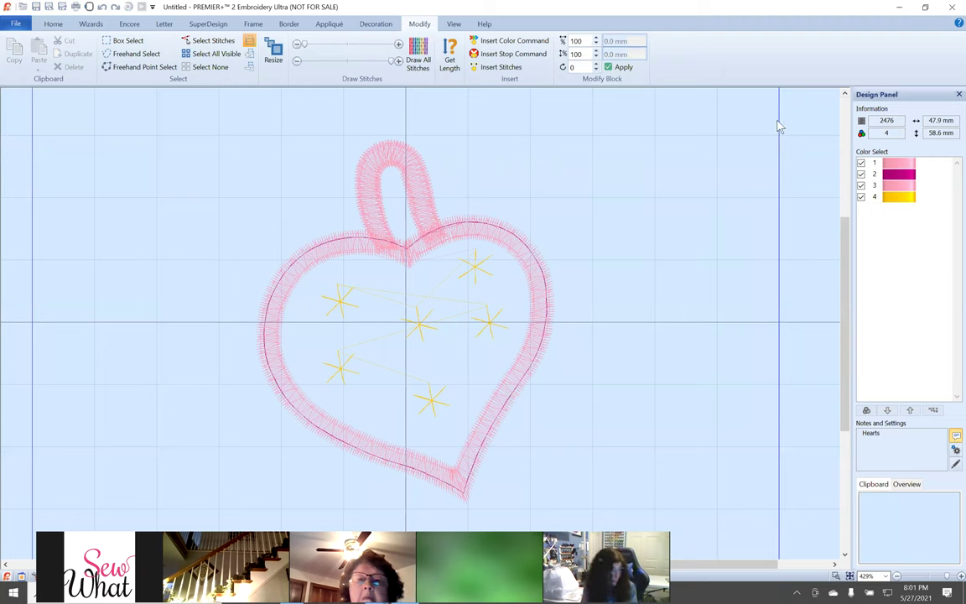
pyautogui.click(892, 166)
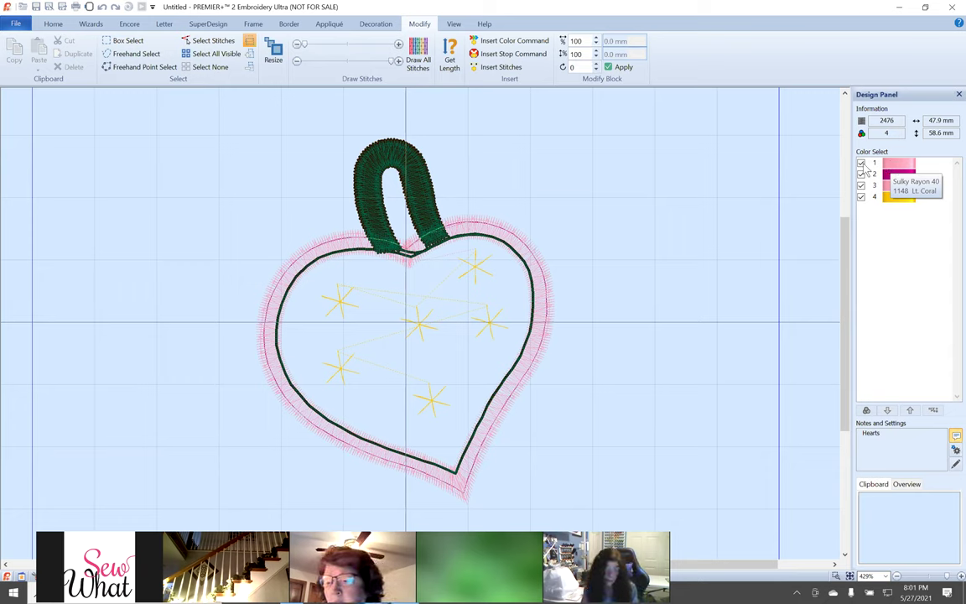
pyautogui.click(860, 163)
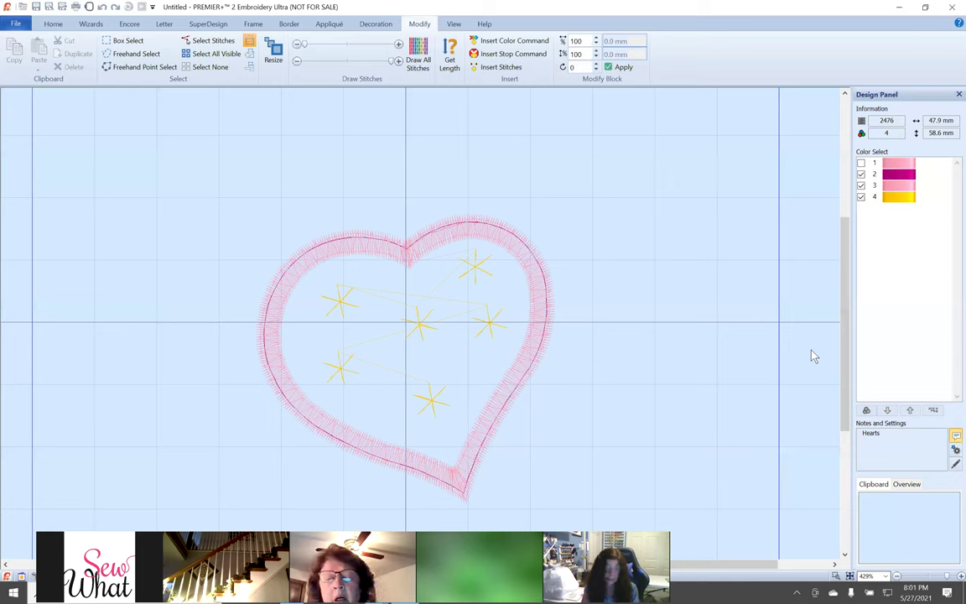
# Hide color 2 briefly to check which heart stitches it holds, and show it again.
pyautogui.click(902, 178)
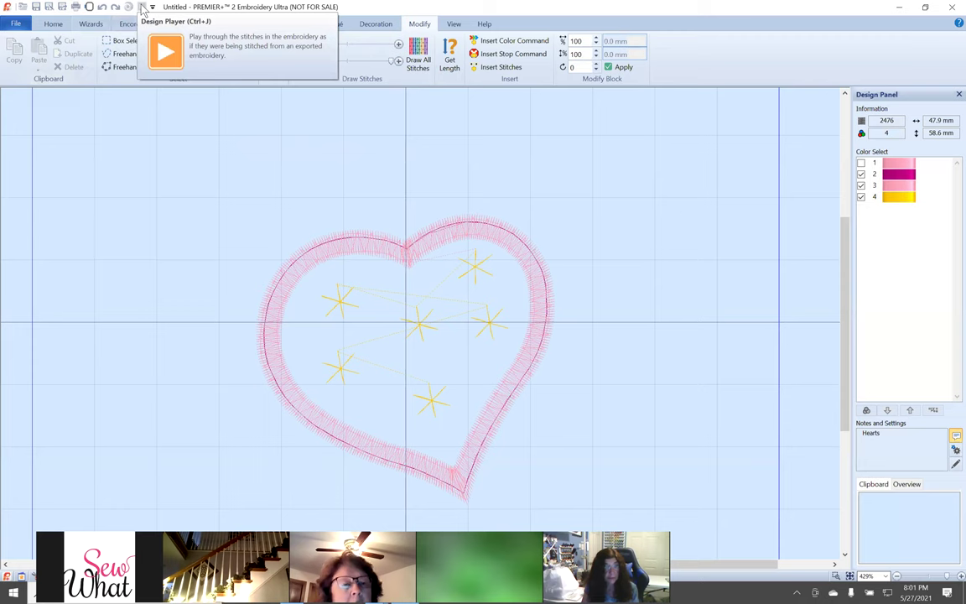
pyautogui.click(860, 174)
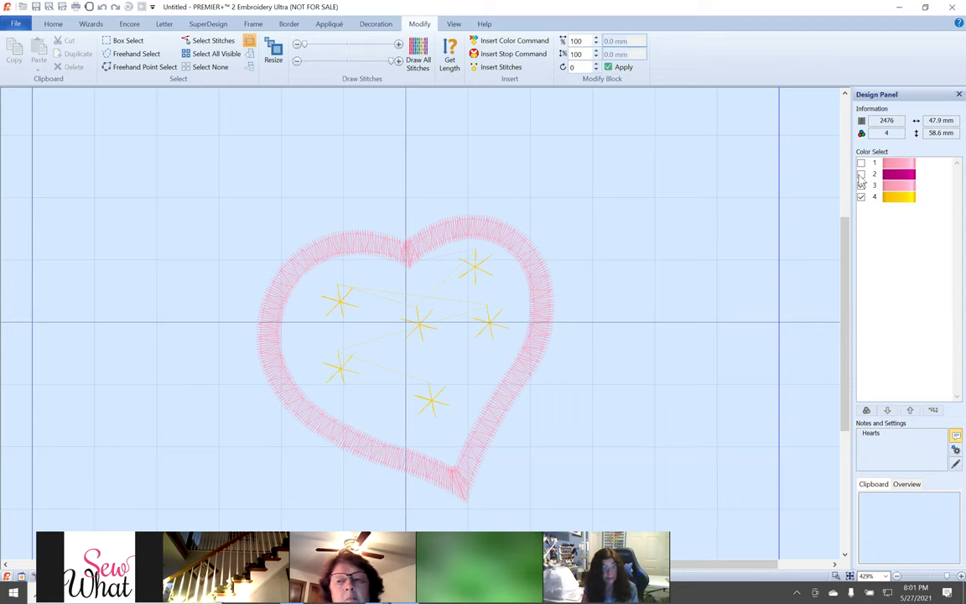
pyautogui.click(860, 174)
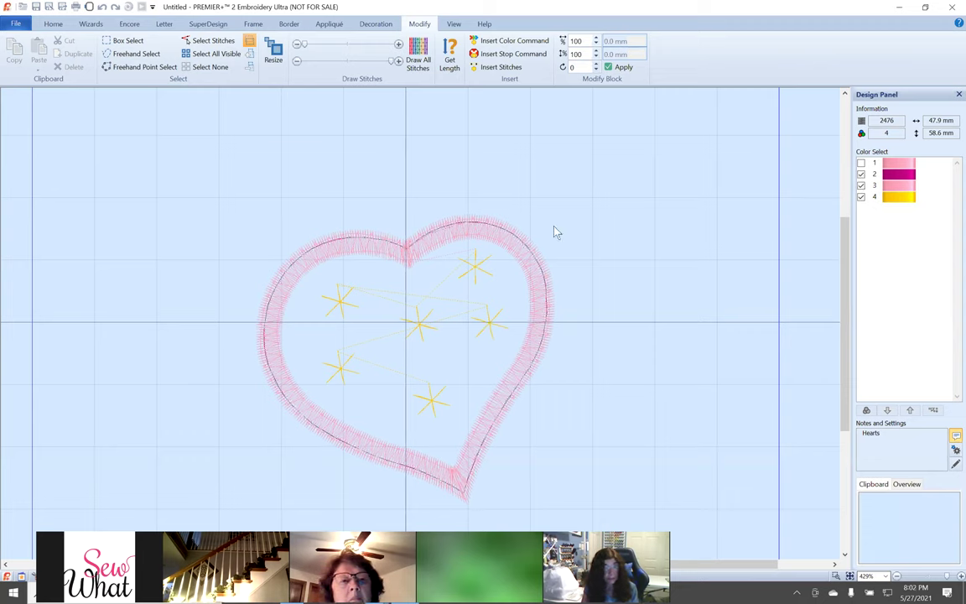
# Select all visible heart stitches, leaving out the hidden loop, and move them up to the hoop's centre.
pyautogui.click(185, 41)
pyautogui.click(214, 56)
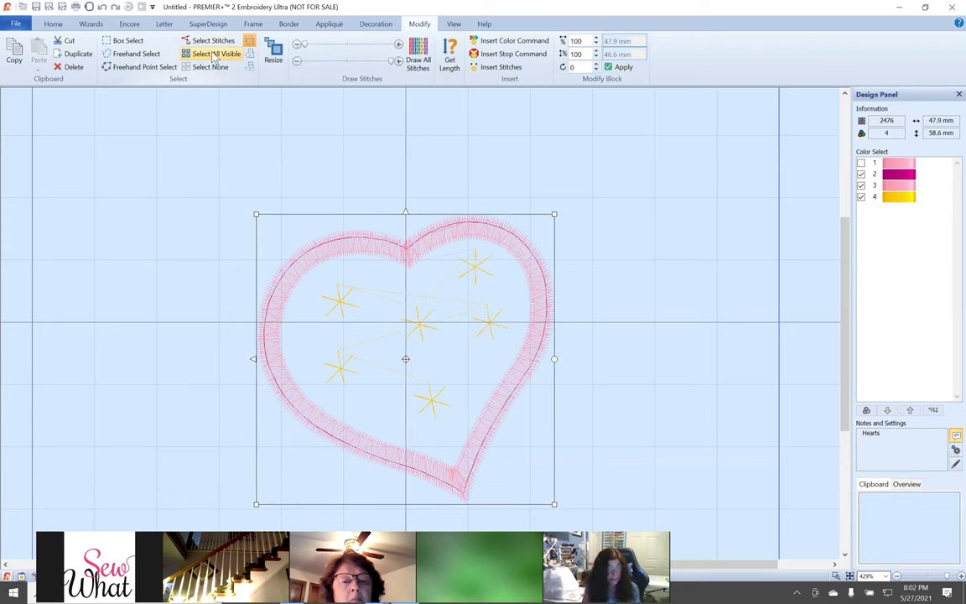
pyautogui.moveTo(556, 222); pyautogui.dragTo(785, 159)
pyautogui.moveTo(653, 205); pyautogui.dragTo(440, 235)
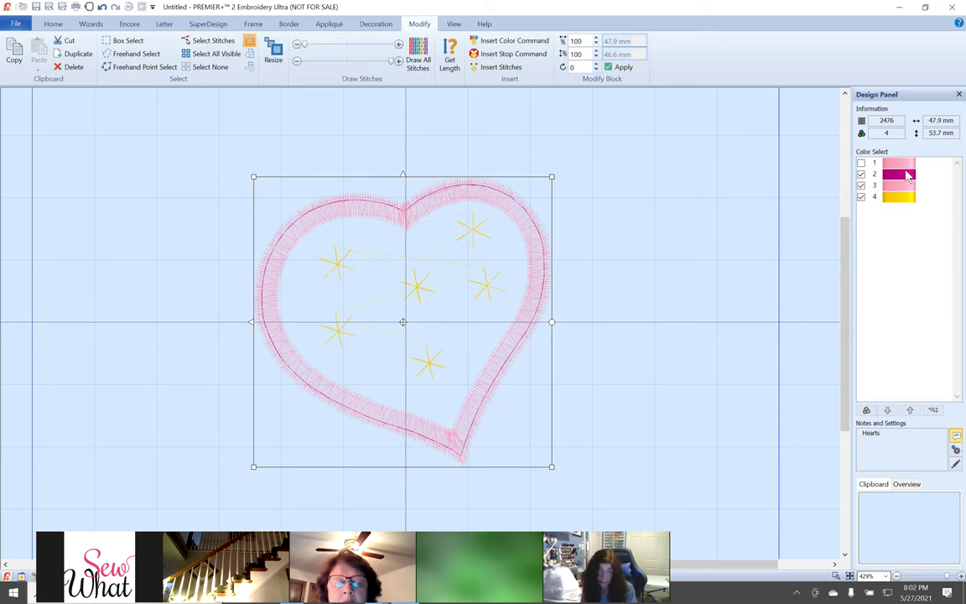
# Isolate color 2 by hiding colors 3 and 4, and delete its dark rose heart outline.
pyautogui.click(860, 186)
pyautogui.click(860, 197)
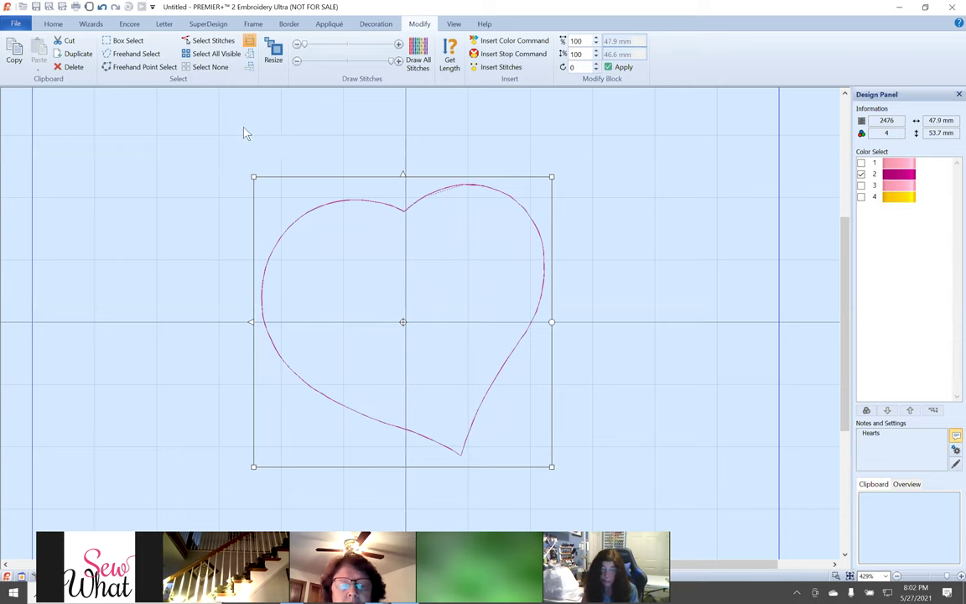
pyautogui.click(211, 55)
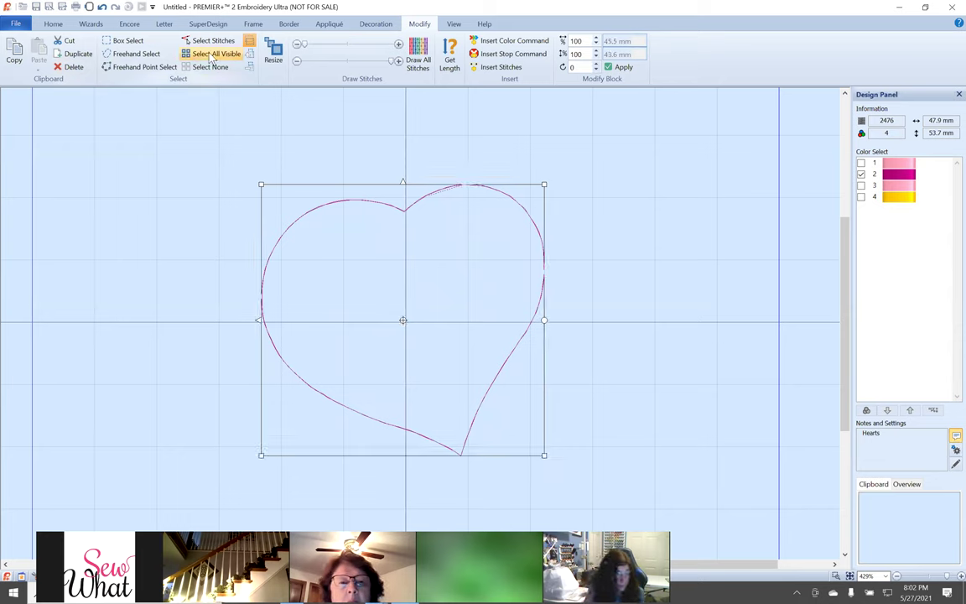
pyautogui.click(71, 69)
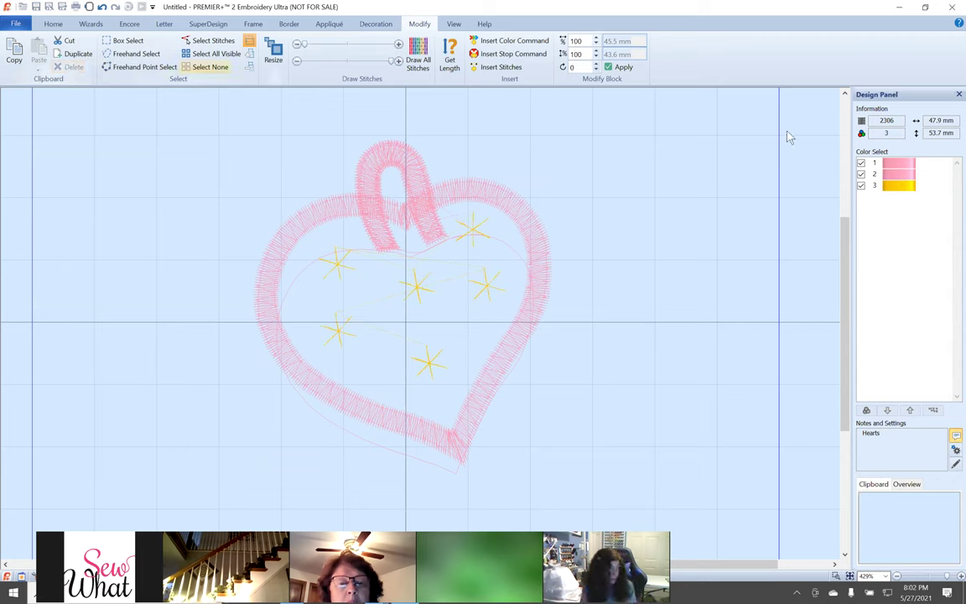
# Isolate color 1 and delete all its stitches, including the hanging loop and the thin heart outline.
pyautogui.click(860, 174)
pyautogui.click(861, 174)
pyautogui.click(860, 185)
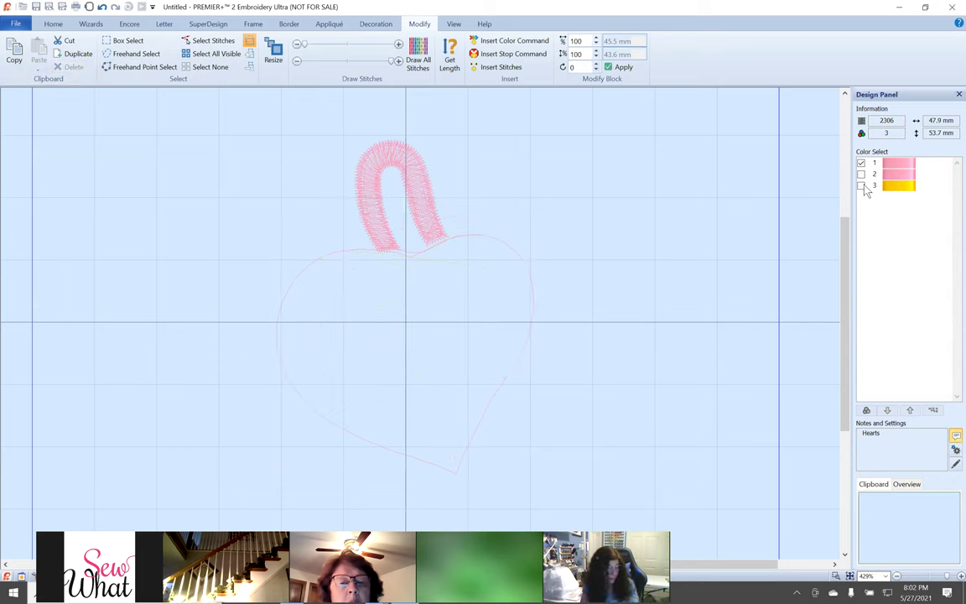
pyautogui.click(211, 53)
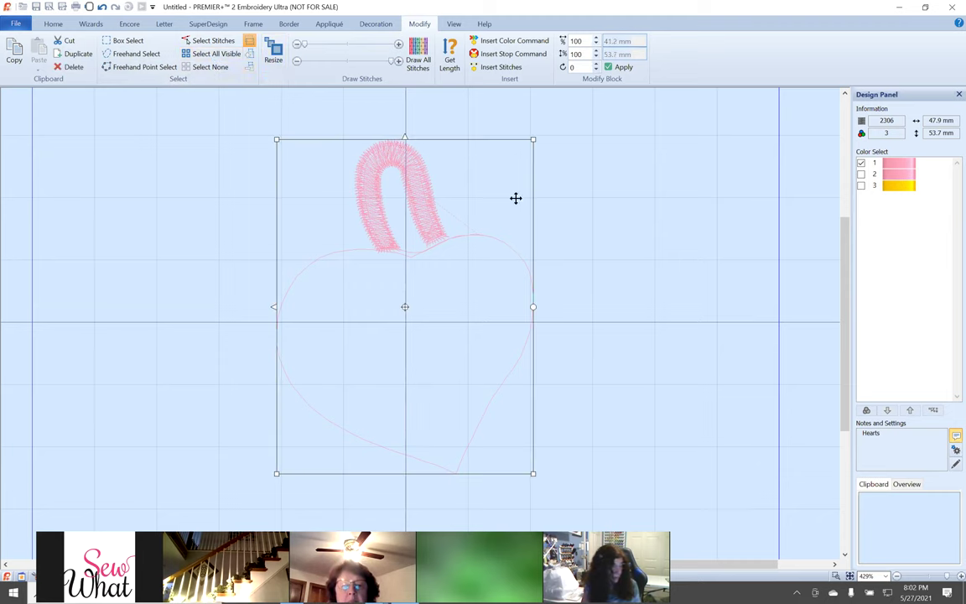
pyautogui.click(72, 67)
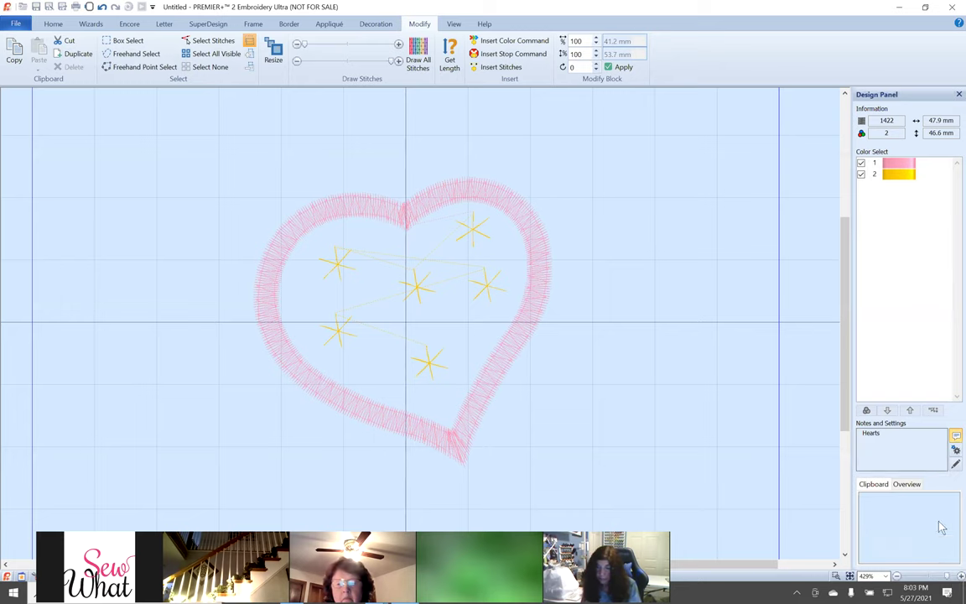
# Try a freehand tablet appliqué outline on the enlarged heart.
pyautogui.scroll(-5, 959, 581)
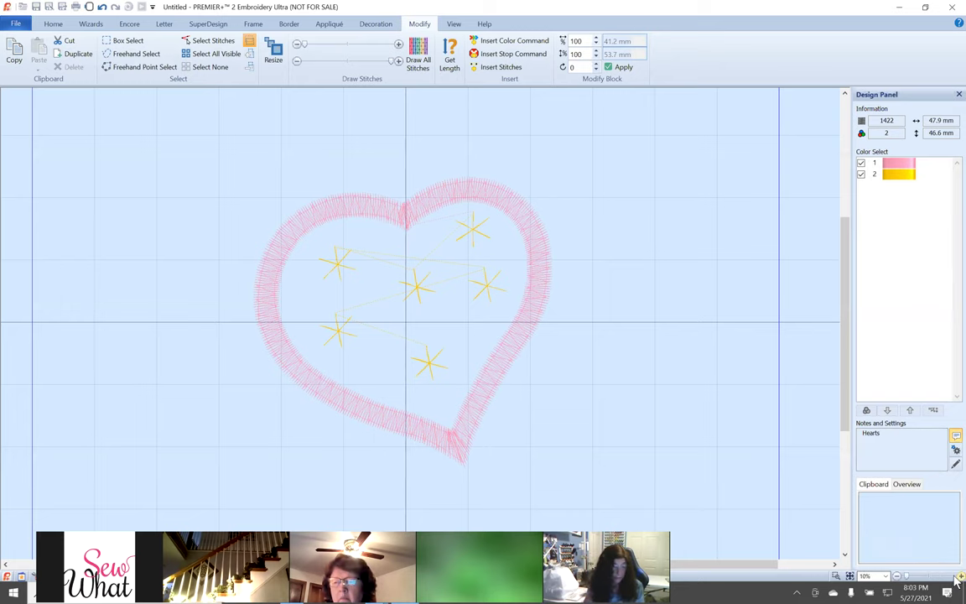
pyautogui.scroll(2, 959, 580)
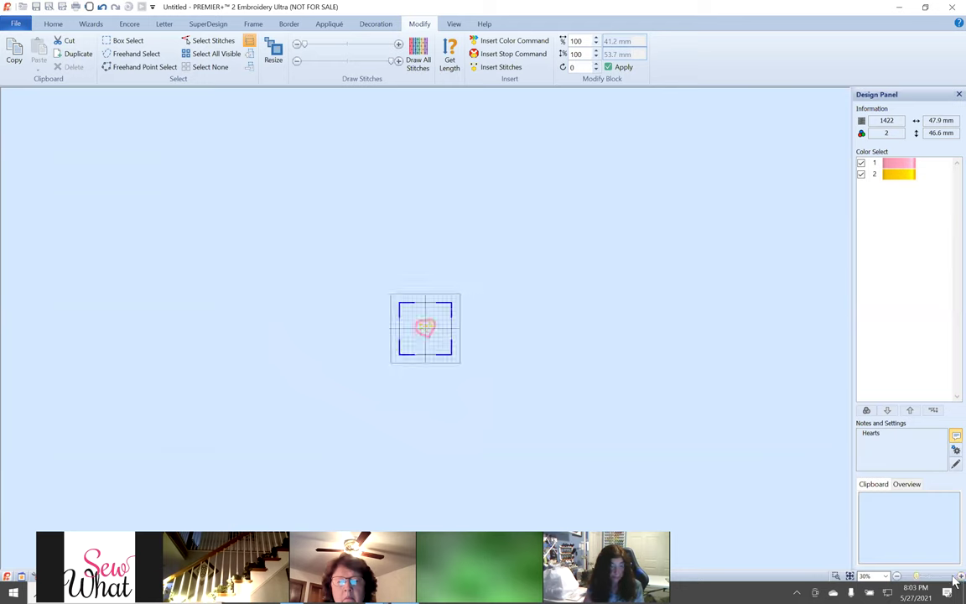
pyautogui.scroll(1, 956, 581)
pyautogui.scroll(2, 923, 580)
pyautogui.moveTo(923, 580); pyautogui.dragTo(956, 576)
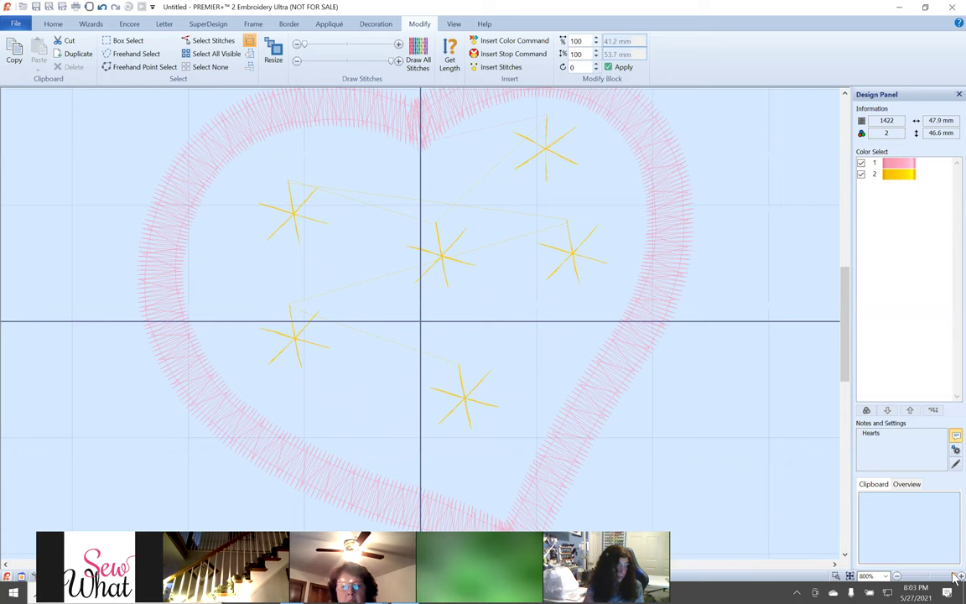
pyautogui.moveTo(956, 577); pyautogui.dragTo(942, 578)
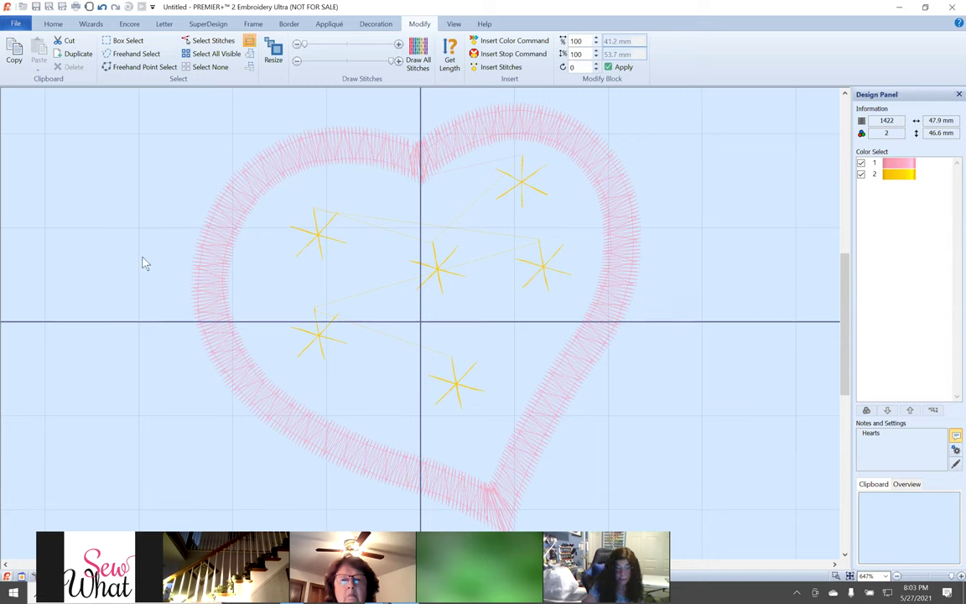
pyautogui.click(327, 25)
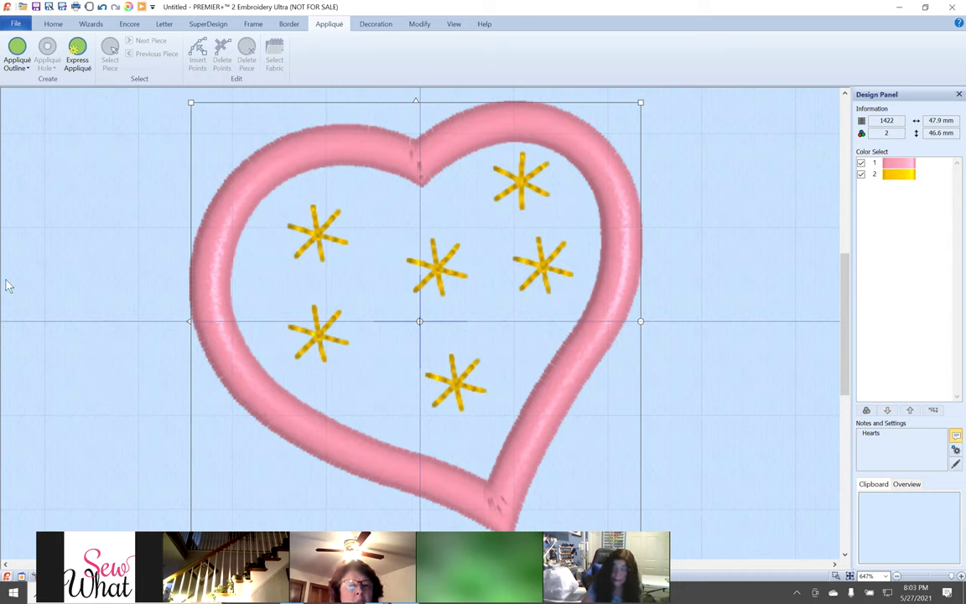
pyautogui.click(17, 60)
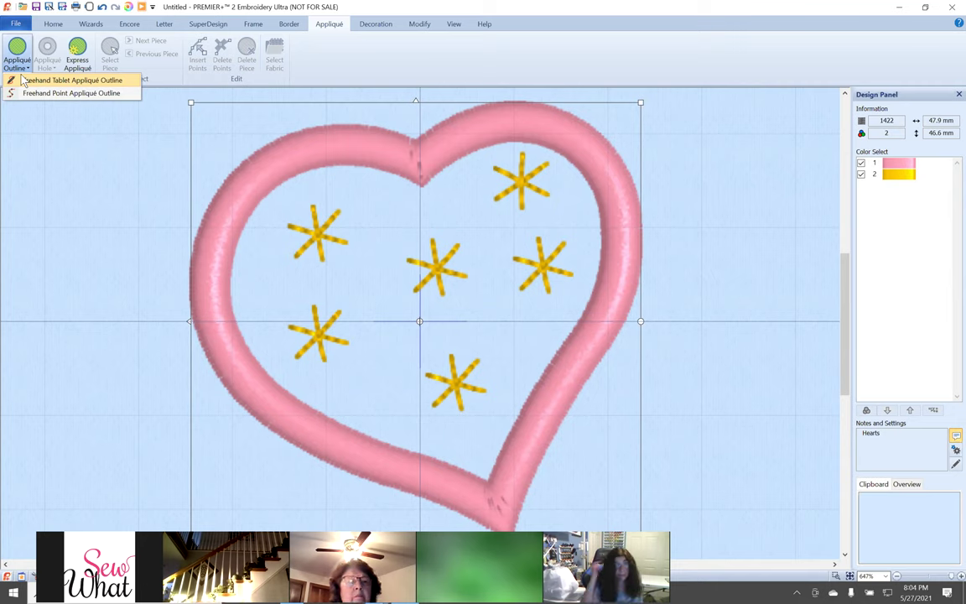
pyautogui.click(64, 82)
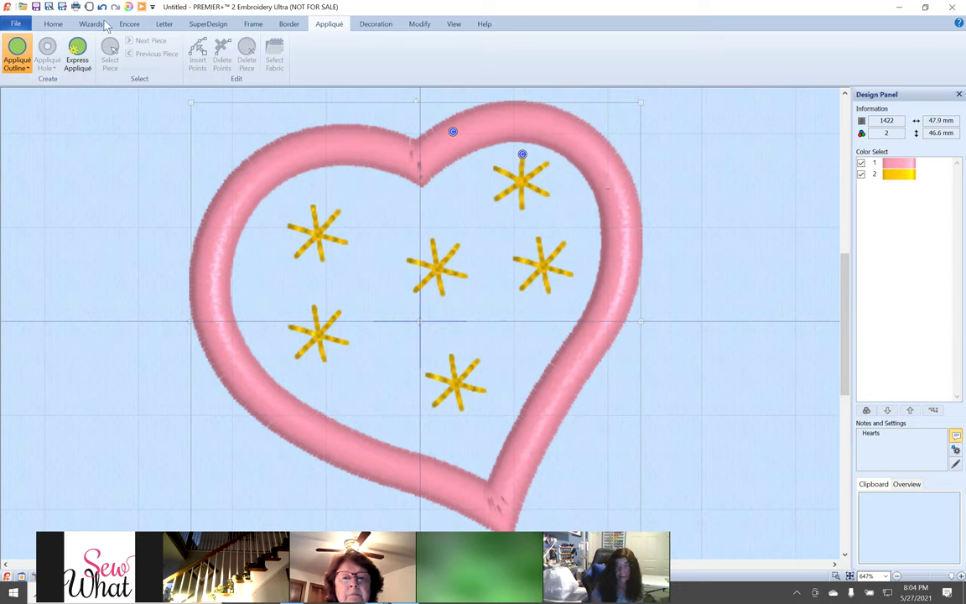
# Trace the right half of the pink satin border with a freehand point appliqué outline, from the upper notch to the lower tip.
pyautogui.click(17, 64)
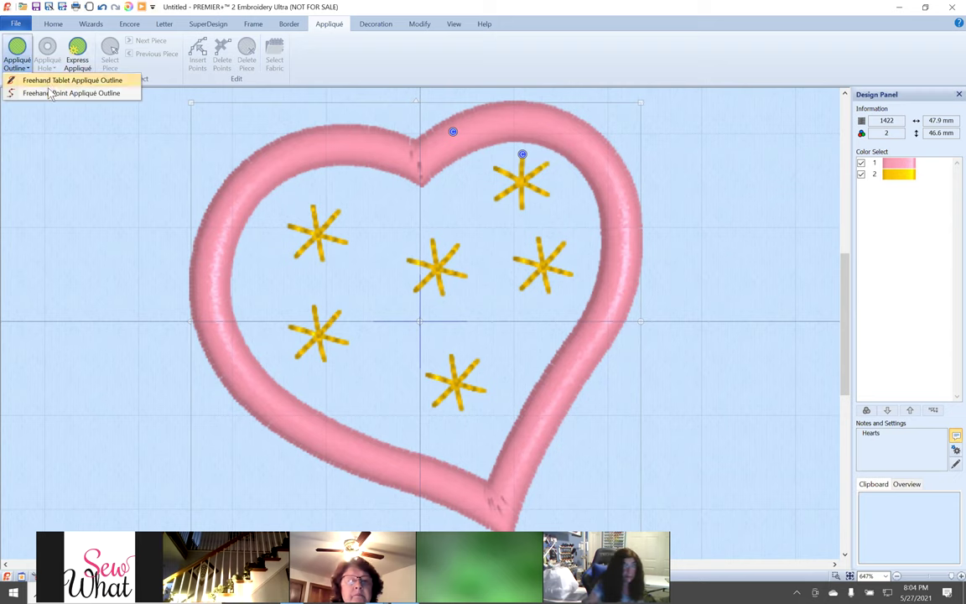
pyautogui.click(52, 93)
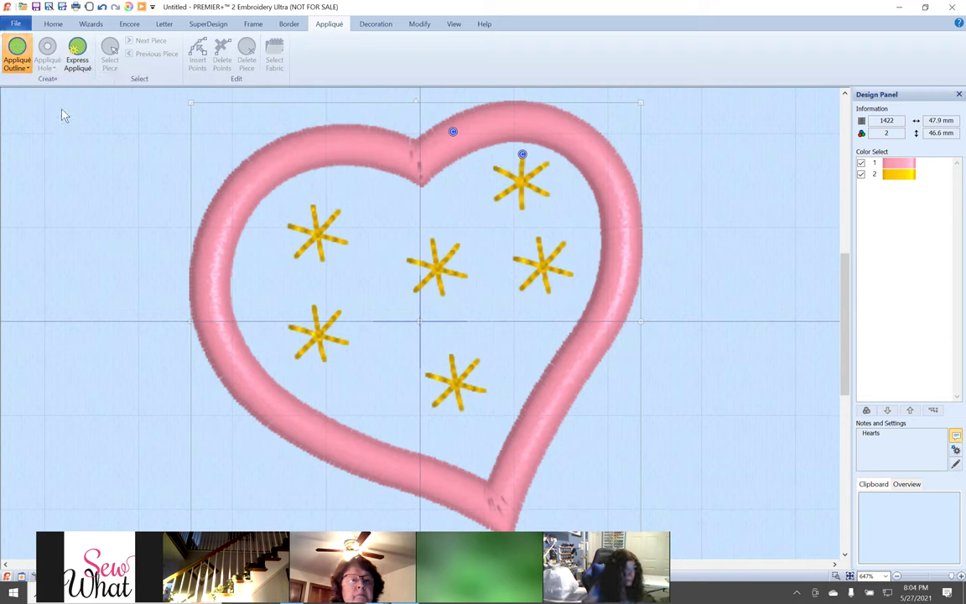
pyautogui.click(453, 133)
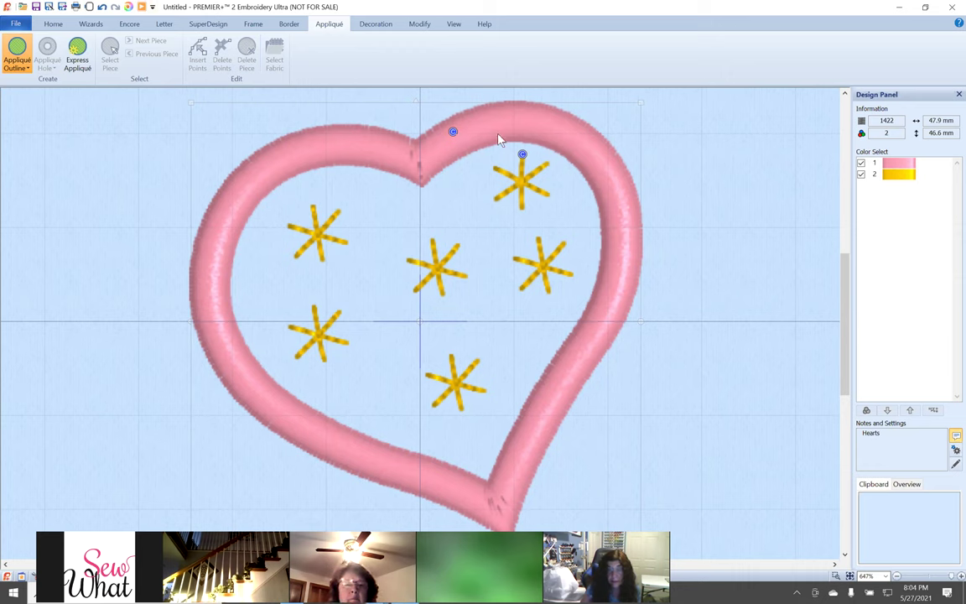
pyautogui.click(457, 134)
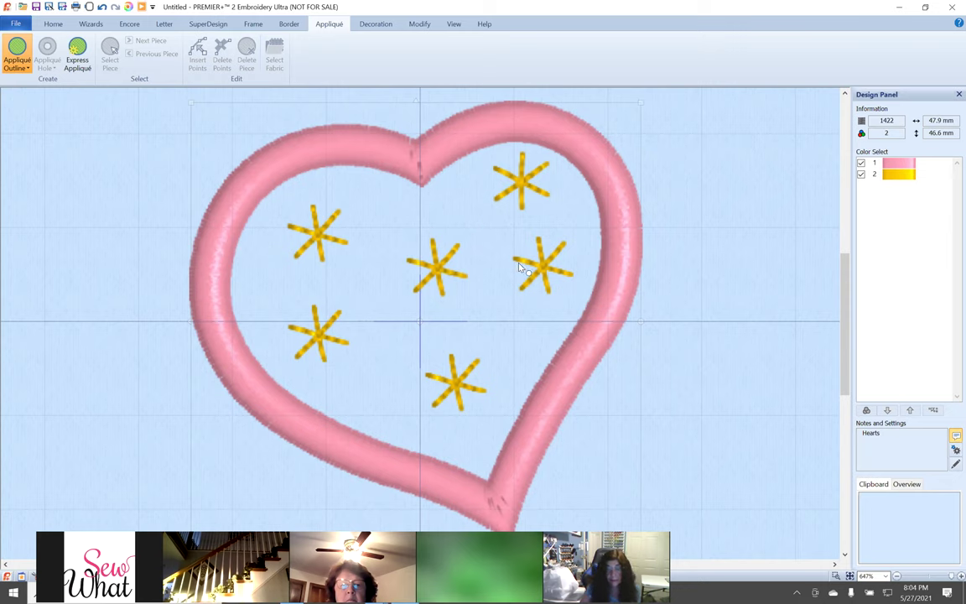
pyautogui.click(418, 160)
pyautogui.click(448, 142)
pyautogui.click(485, 128)
pyautogui.click(535, 122)
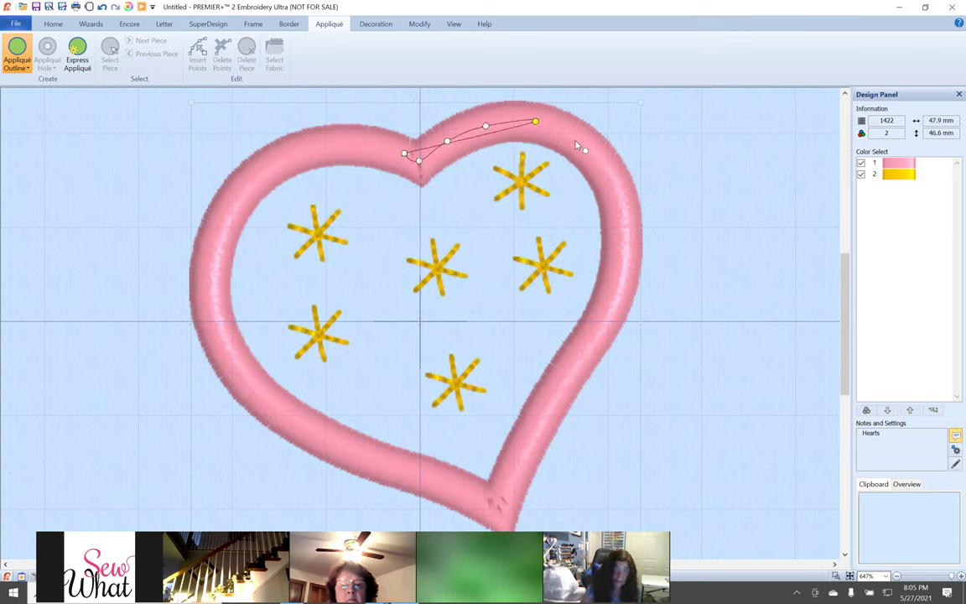
pyautogui.click(577, 139)
pyautogui.click(611, 176)
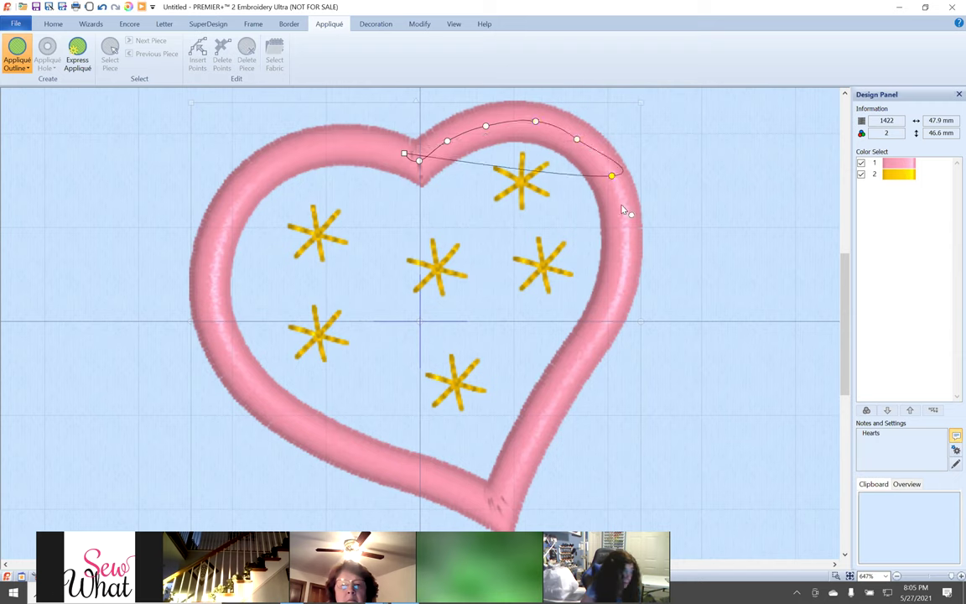
pyautogui.click(625, 239)
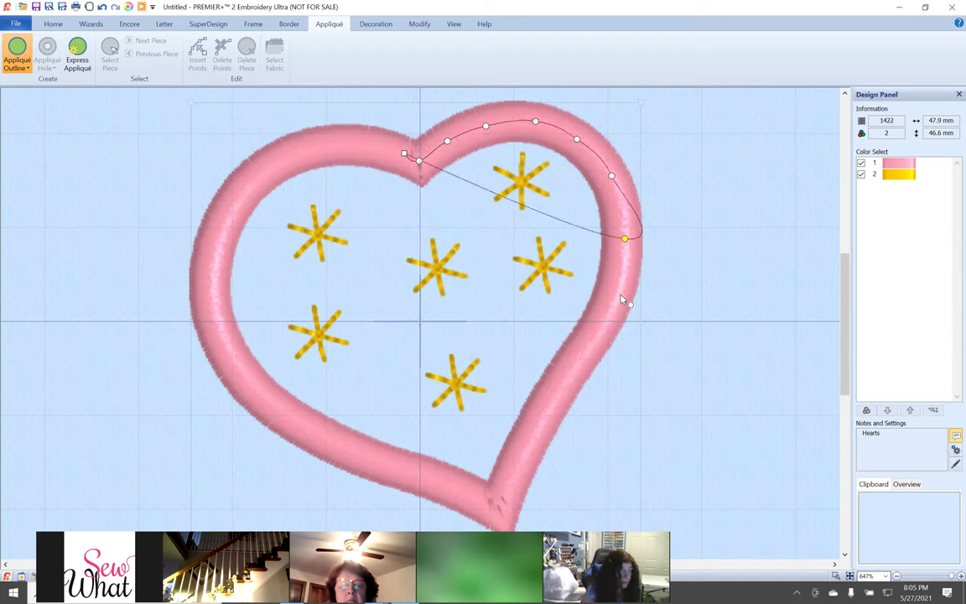
pyautogui.click(623, 288)
pyautogui.click(595, 340)
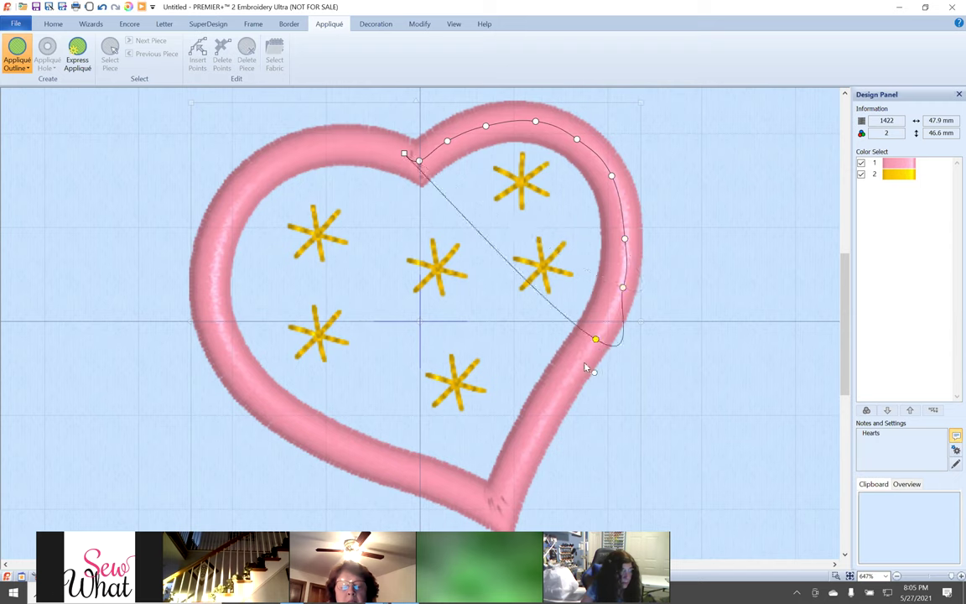
pyautogui.click(568, 378)
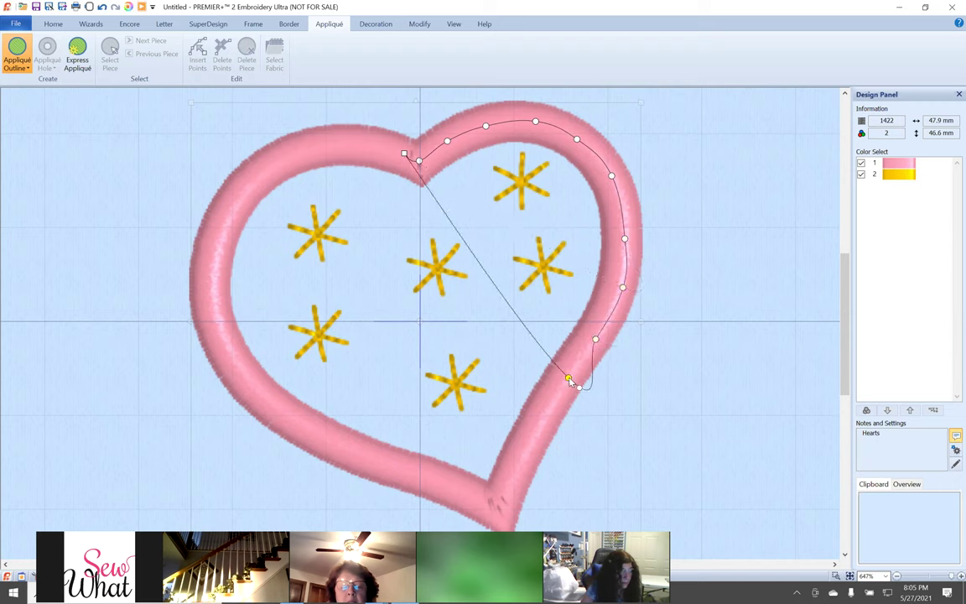
pyautogui.click(543, 419)
pyautogui.click(519, 459)
pyautogui.click(508, 490)
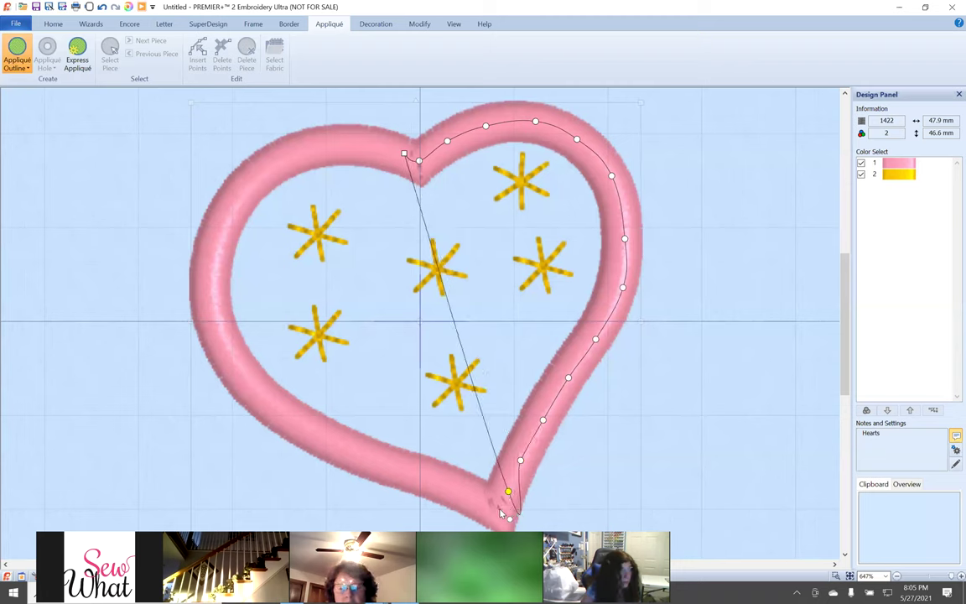
pyautogui.click(499, 511)
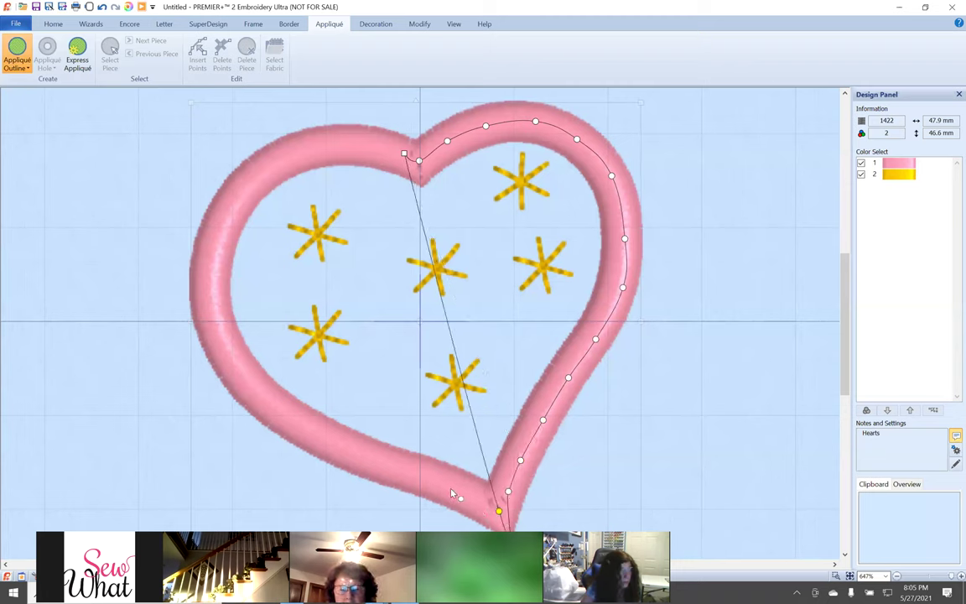
# Continue the appliqué outline from the lower tip up the left half of the pink border, back towards the upper notch.
pyautogui.click(447, 487)
pyautogui.click(401, 475)
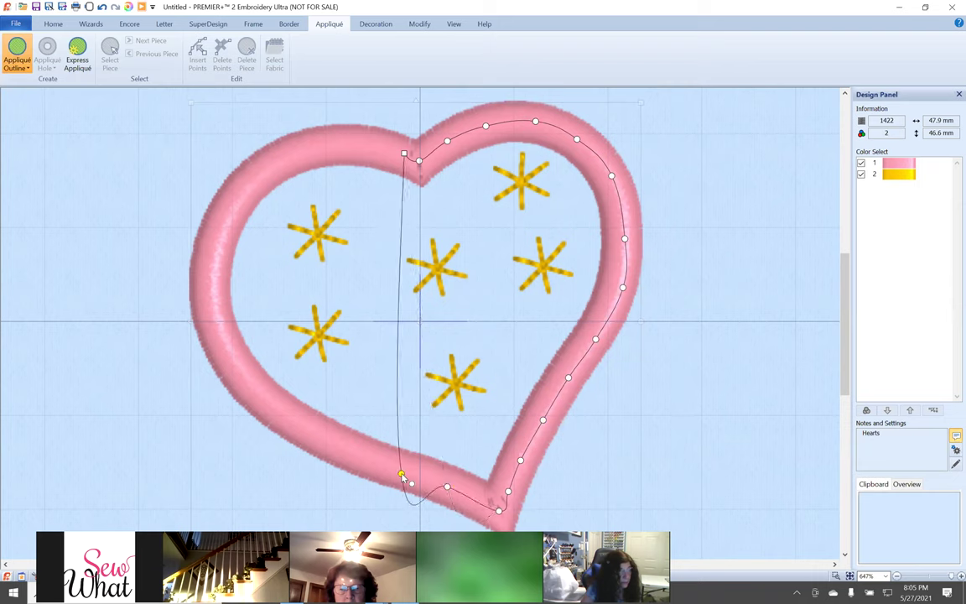
pyautogui.click(335, 448)
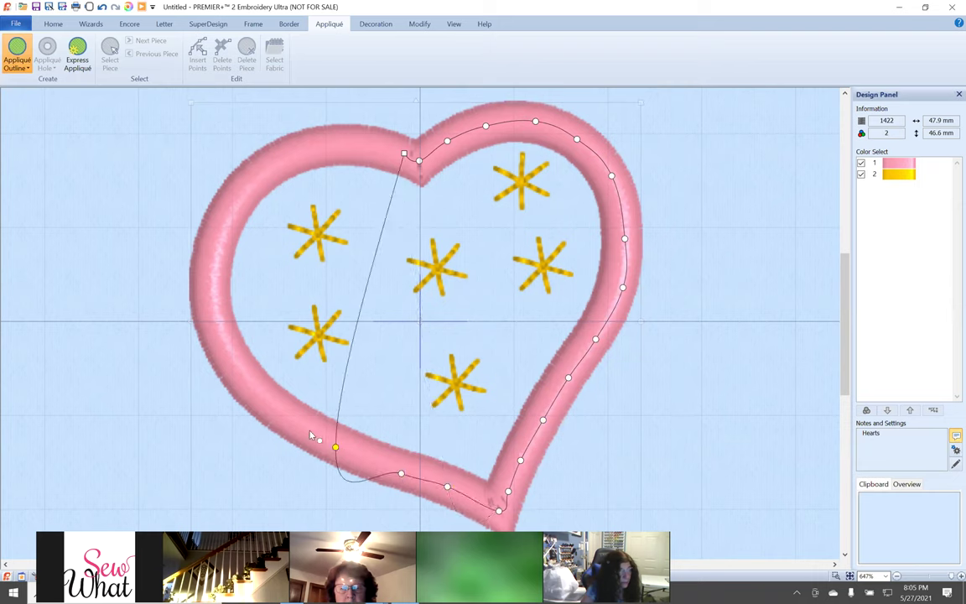
pyautogui.click(271, 408)
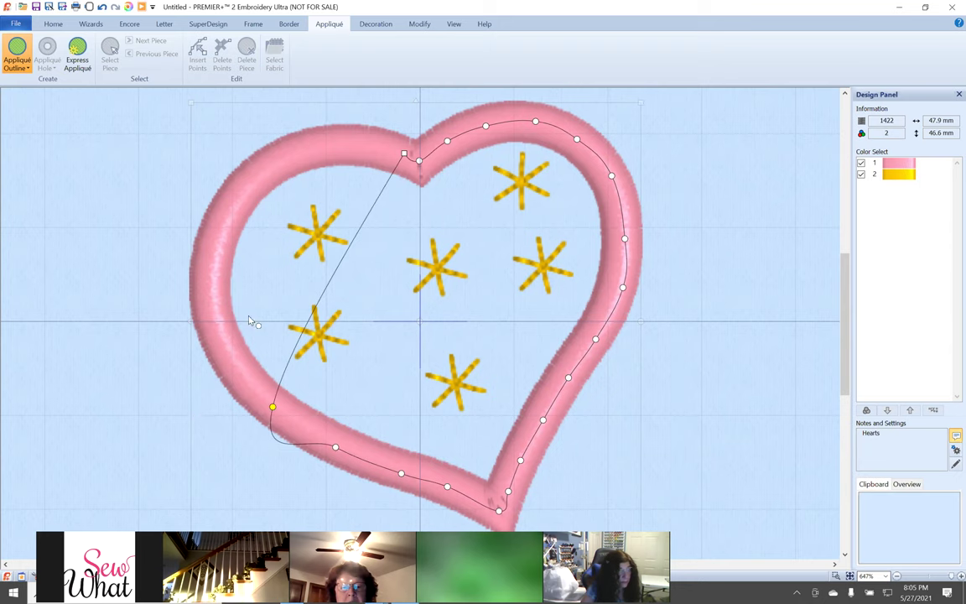
pyautogui.click(232, 355)
pyautogui.click(214, 290)
pyautogui.click(221, 230)
pyautogui.click(253, 186)
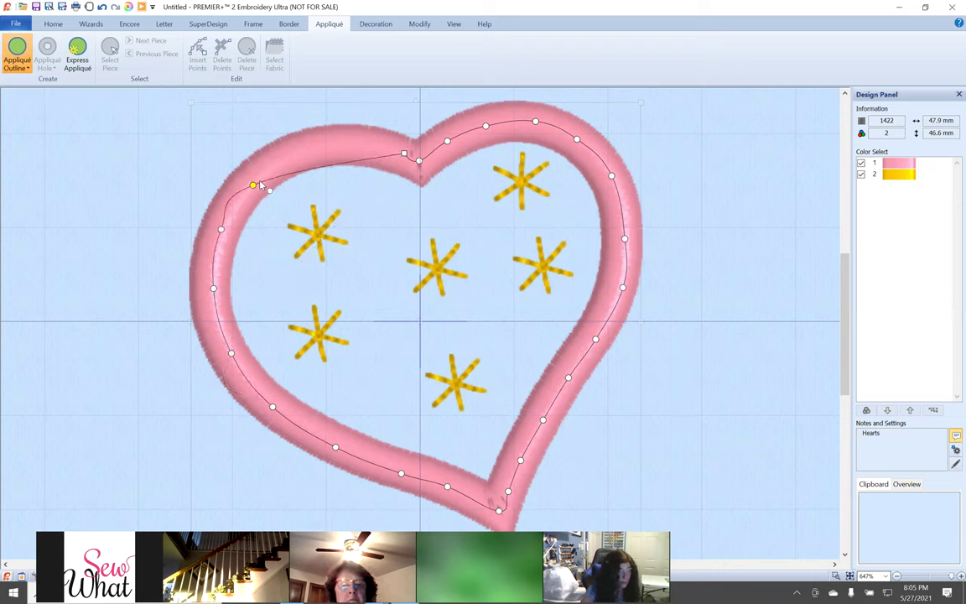
pyautogui.click(288, 156)
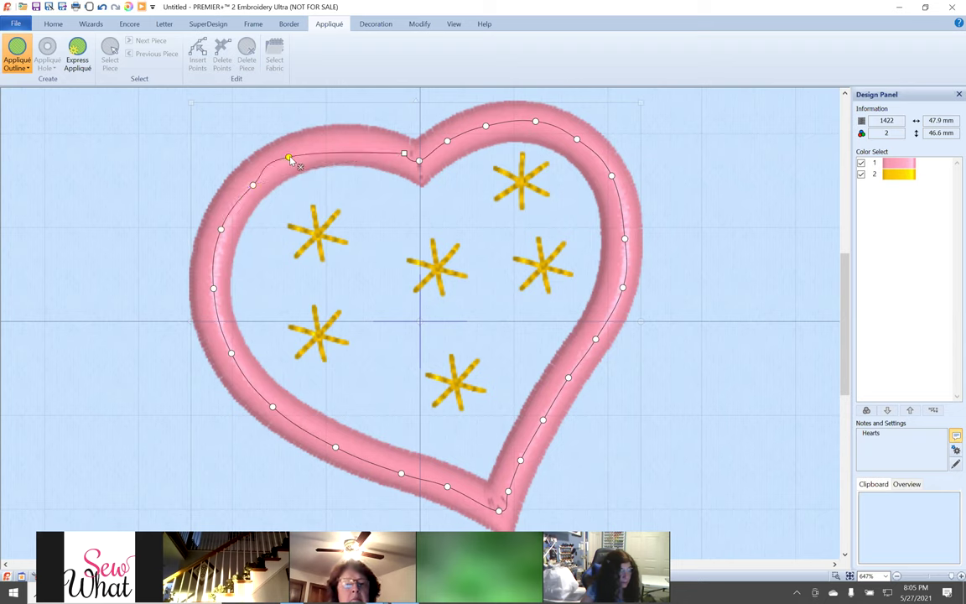
pyautogui.click(329, 146)
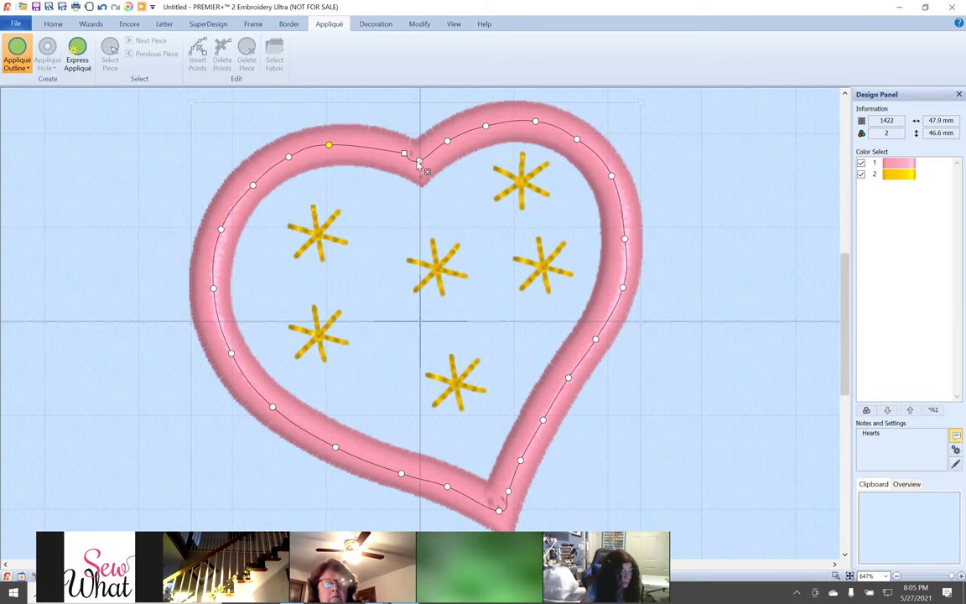
# Close the appliqué outline at the upper notch and compare the Fabric, Picture and Cut-out appliqué types, returning to Quick.
pyautogui.click(418, 163)
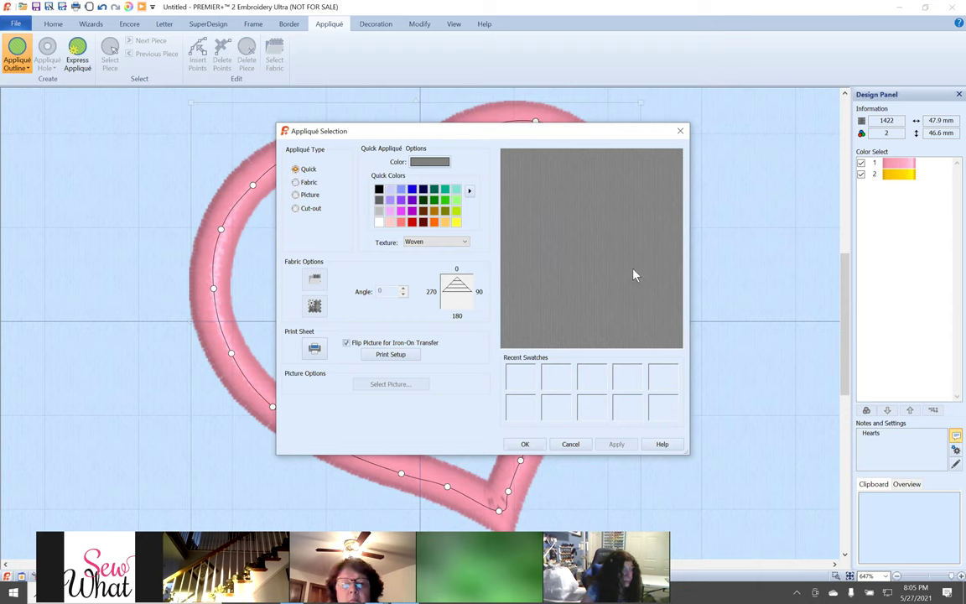
pyautogui.click(297, 183)
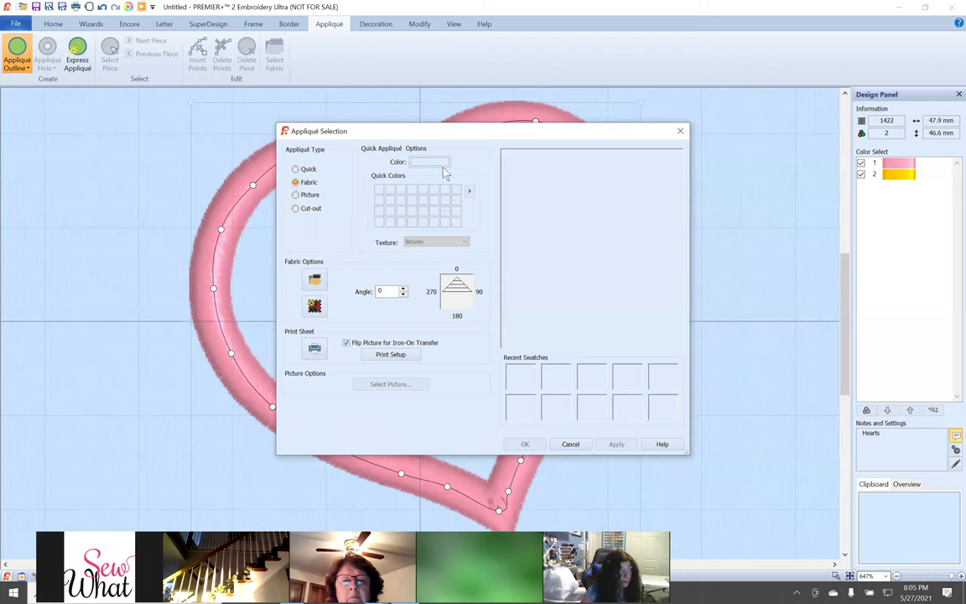
pyautogui.click(296, 196)
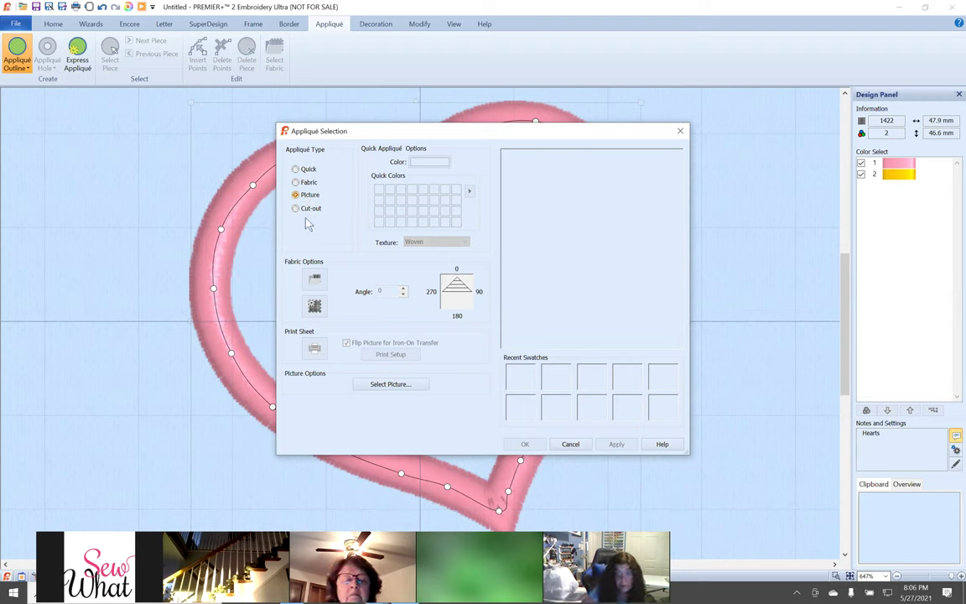
pyautogui.click(304, 209)
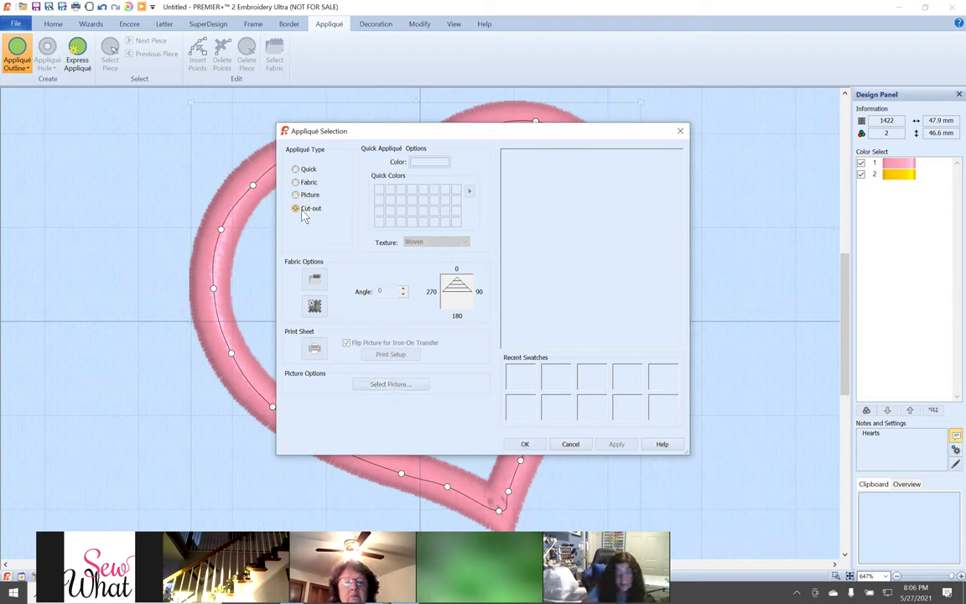
pyautogui.click(302, 170)
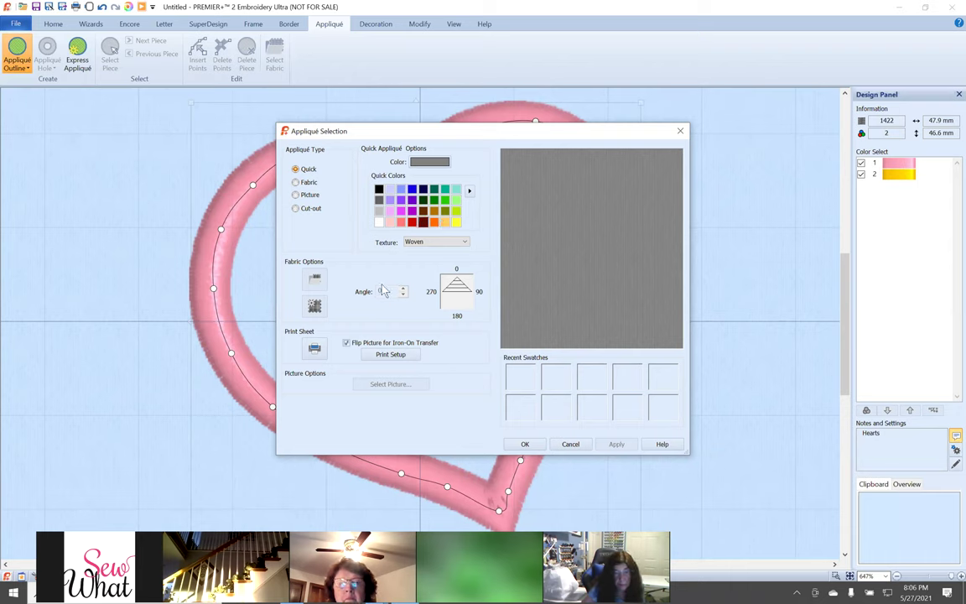
# Try several quick colors and fill the heart appliqué with light purple in the Woven texture.
pyautogui.click(400, 211)
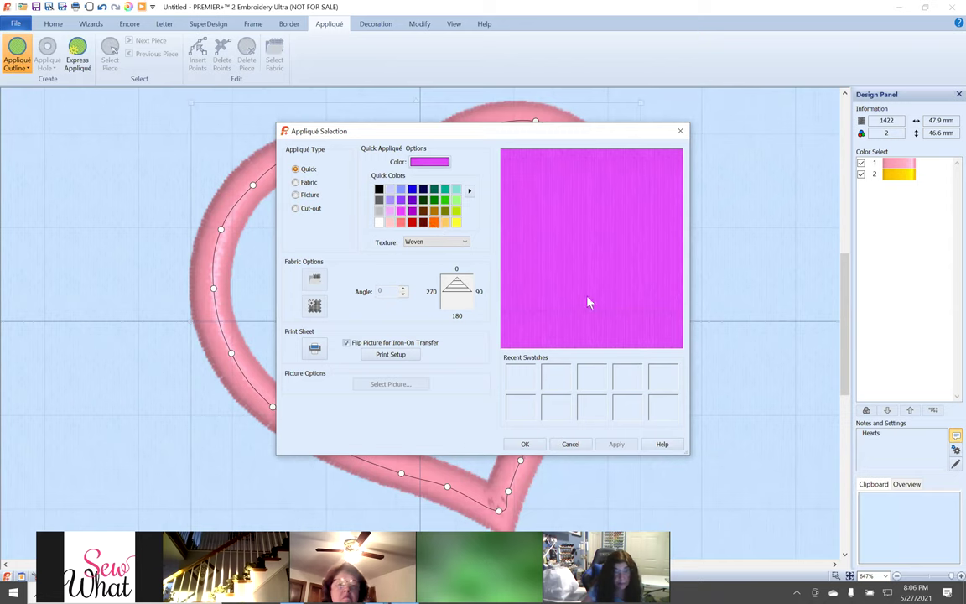
pyautogui.click(412, 211)
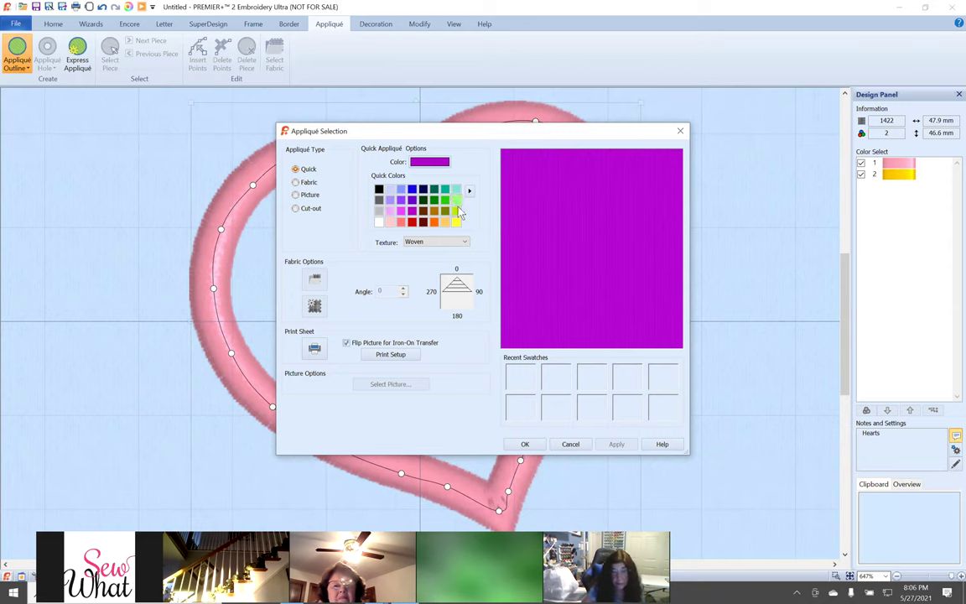
pyautogui.click(455, 210)
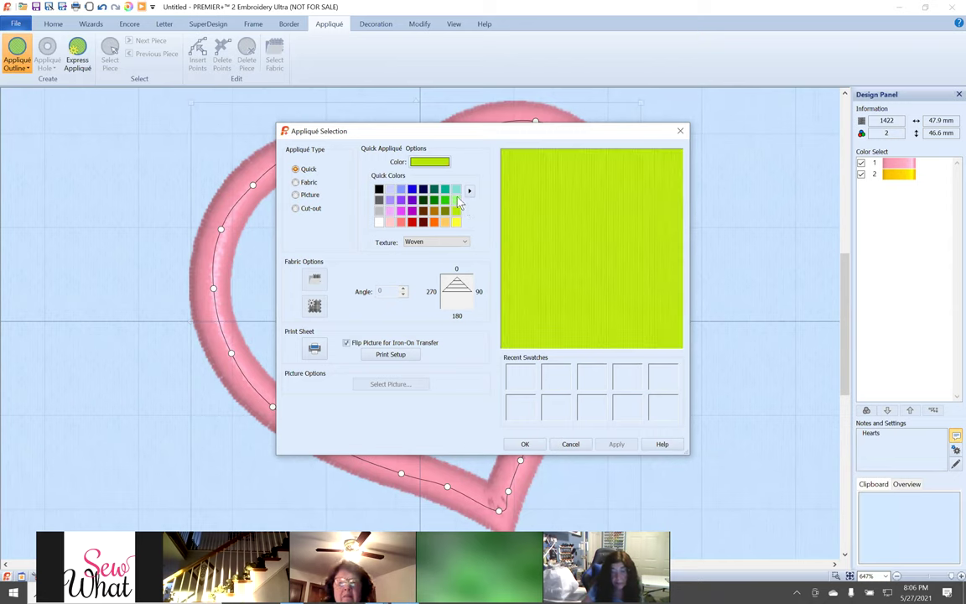
pyautogui.click(379, 216)
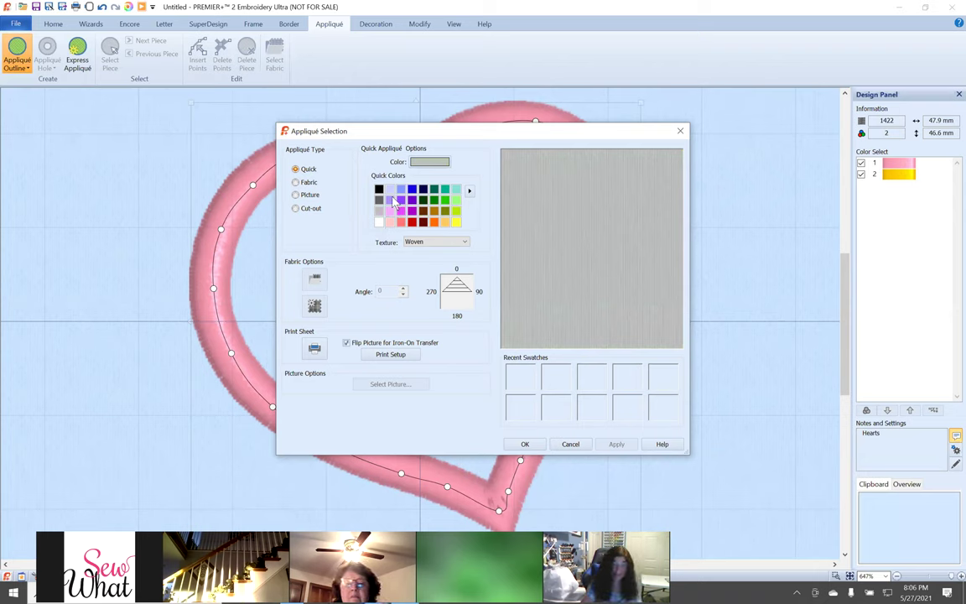
pyautogui.click(390, 206)
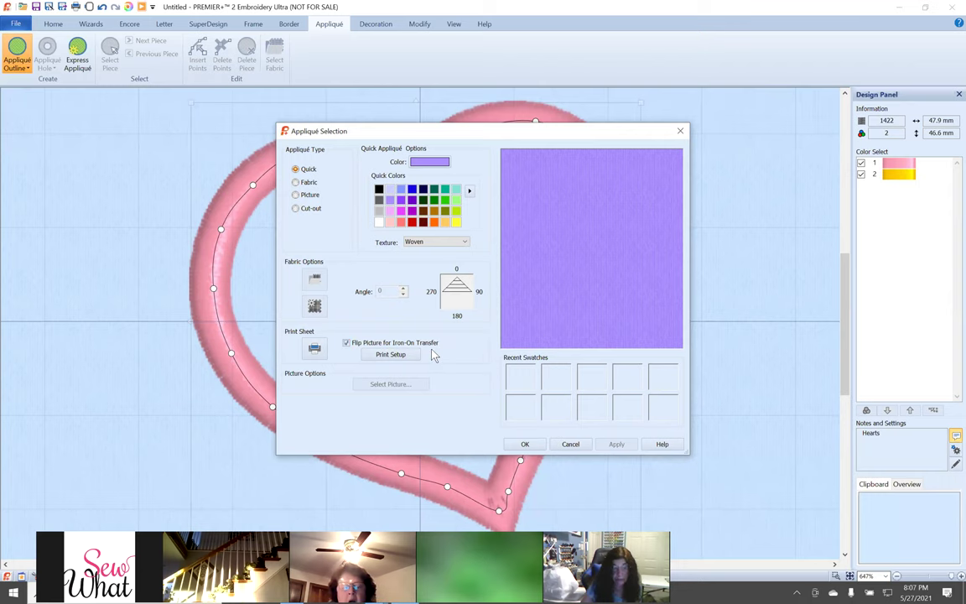
pyautogui.click(512, 445)
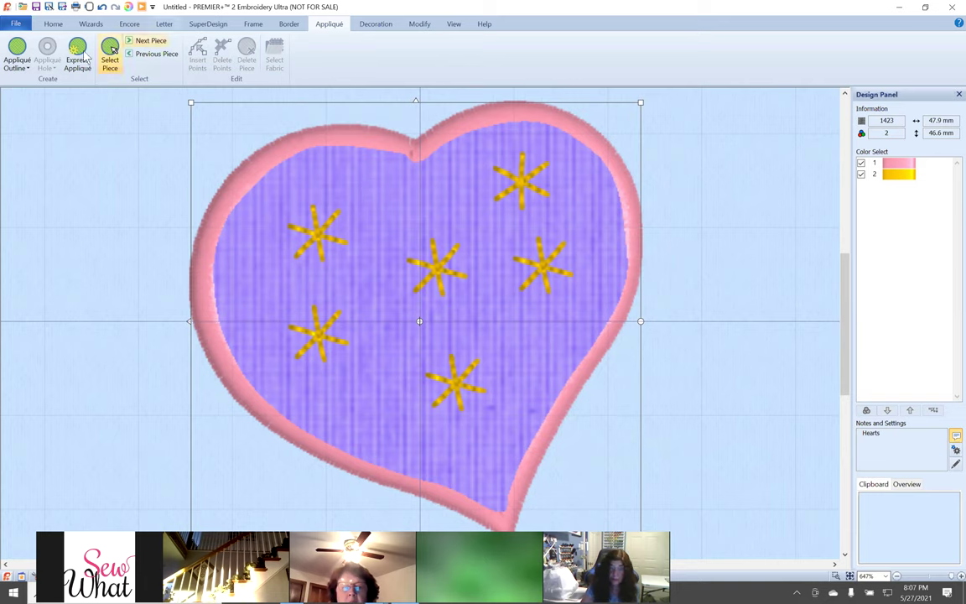
# Examine the export options for the appliqué pieces and for the whole design without exporting anything.
pyautogui.click(15, 26)
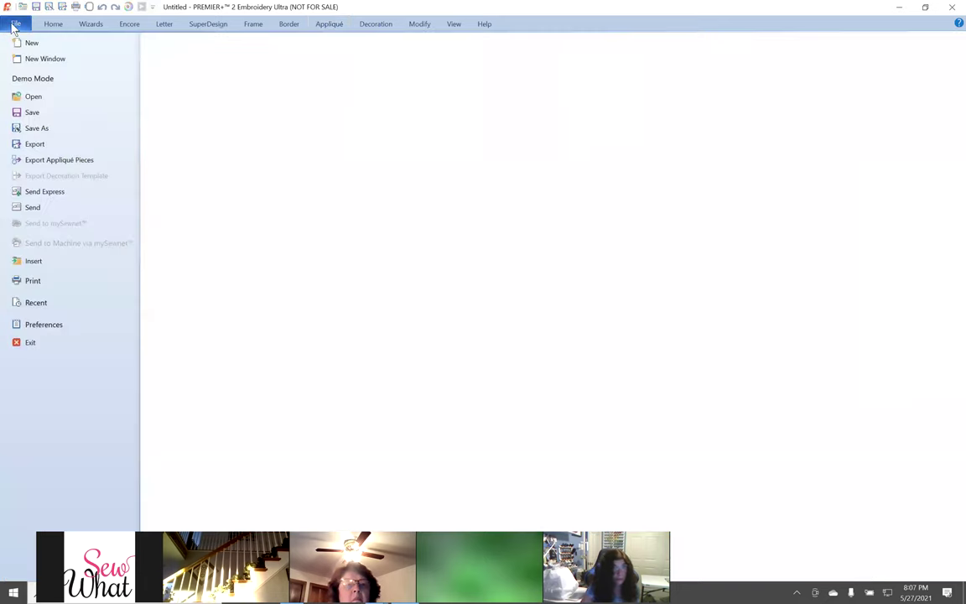
pyautogui.click(47, 159)
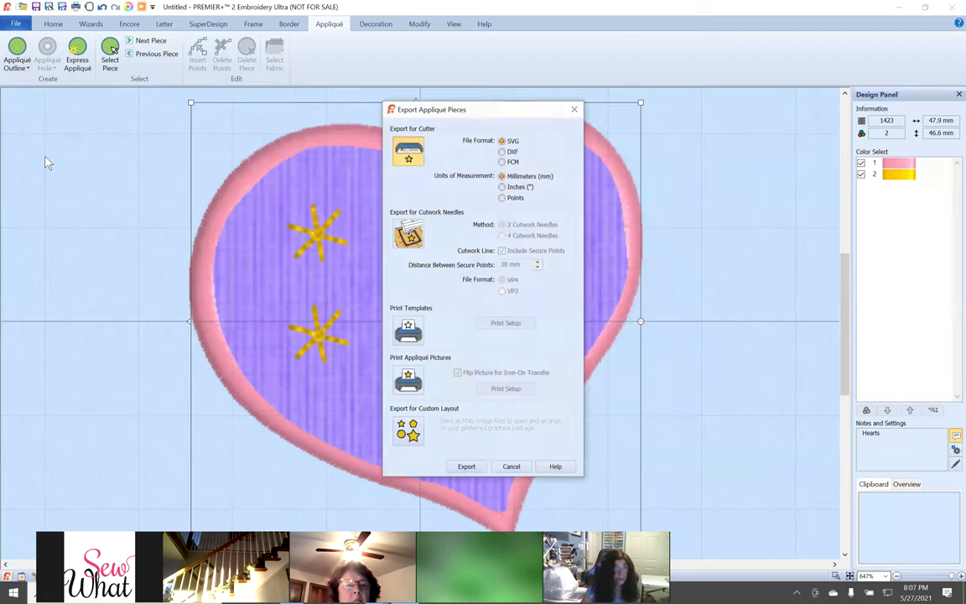
pyautogui.click(514, 466)
pyautogui.click(14, 25)
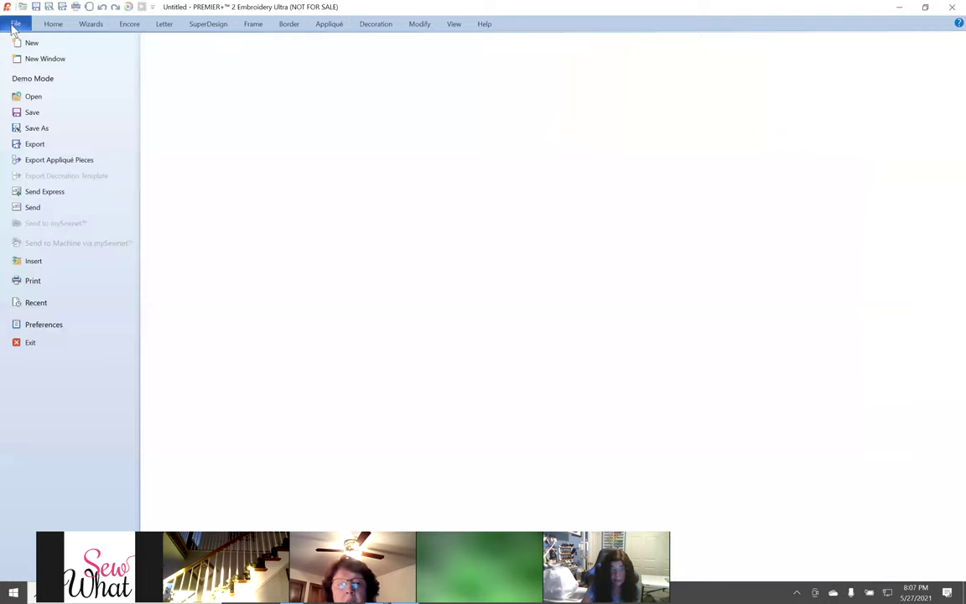
pyautogui.click(30, 146)
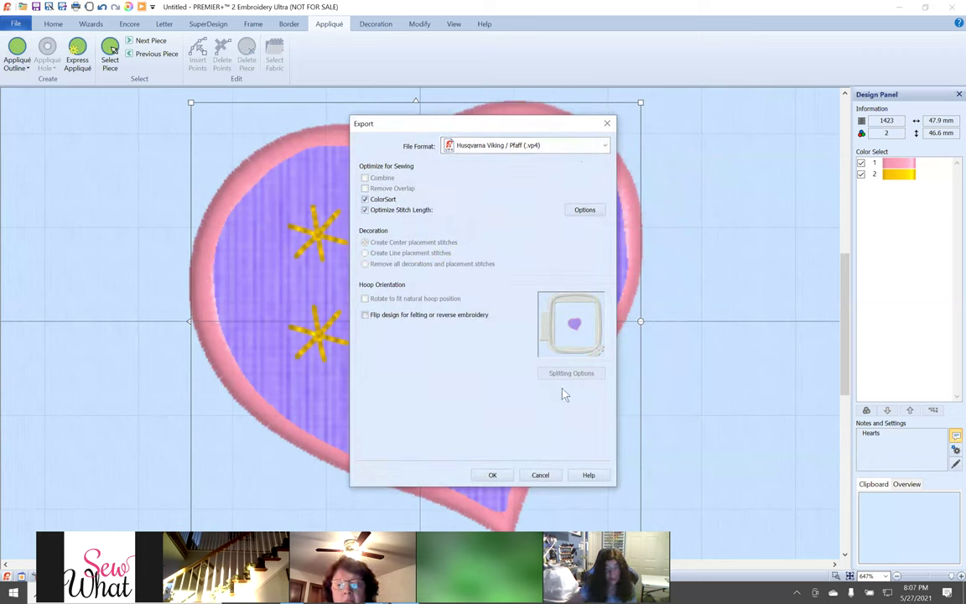
pyautogui.click(541, 475)
pyautogui.click(18, 25)
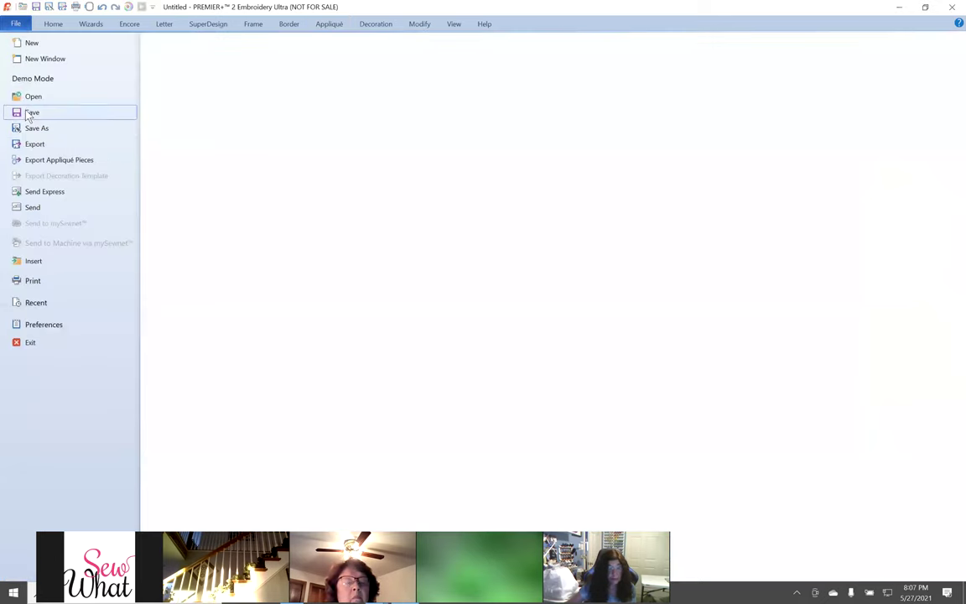
pyautogui.click(13, 25)
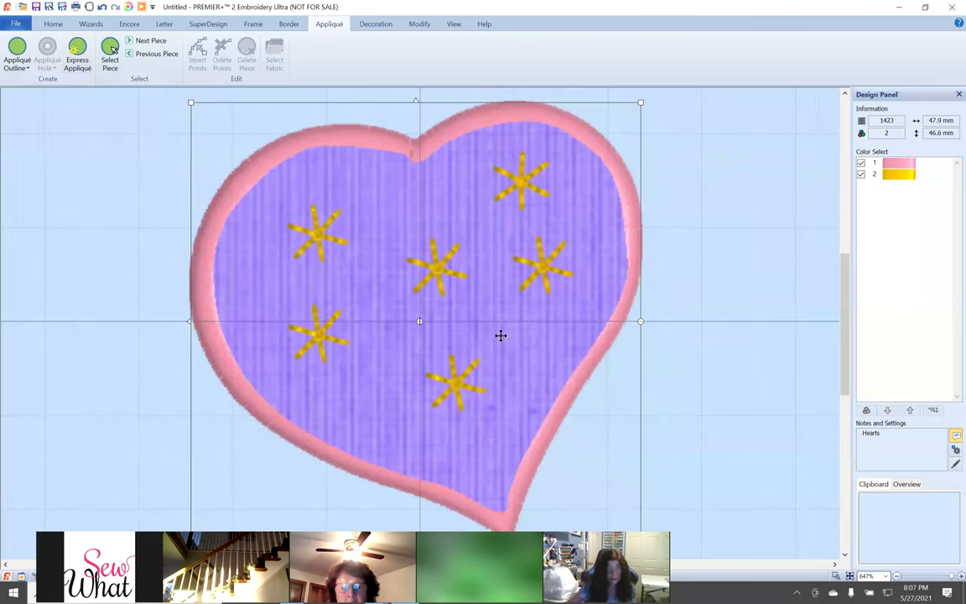
# Play the stitch-out of the appliqué heart in the Design Player to check its sewing sequence.
pyautogui.click(53, 25)
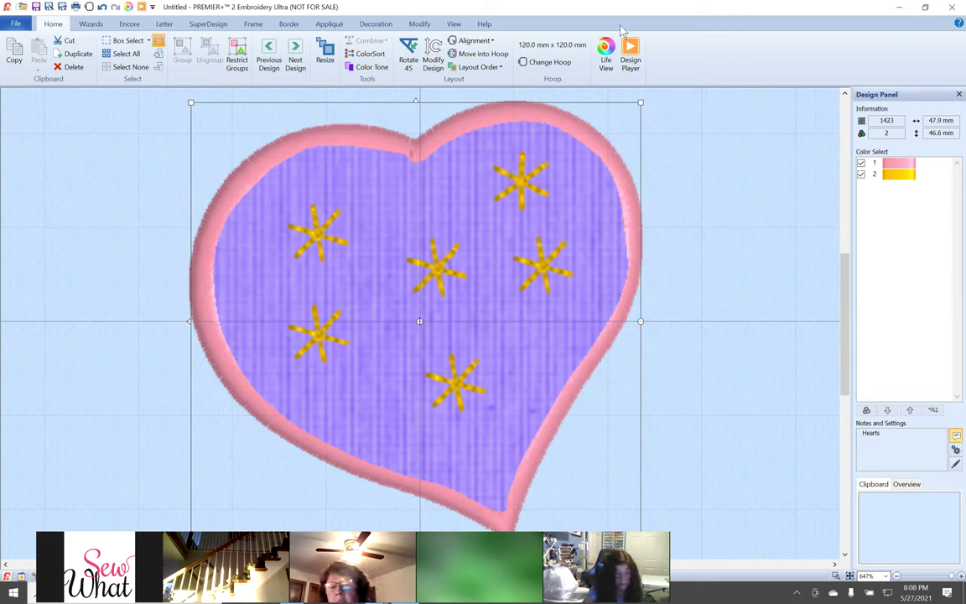
pyautogui.click(631, 59)
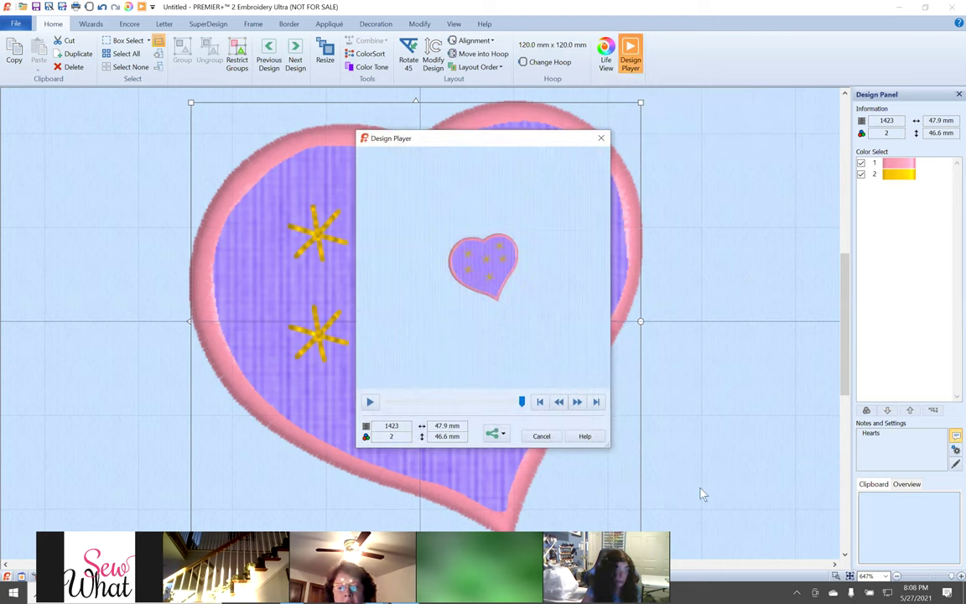
pyautogui.click(369, 403)
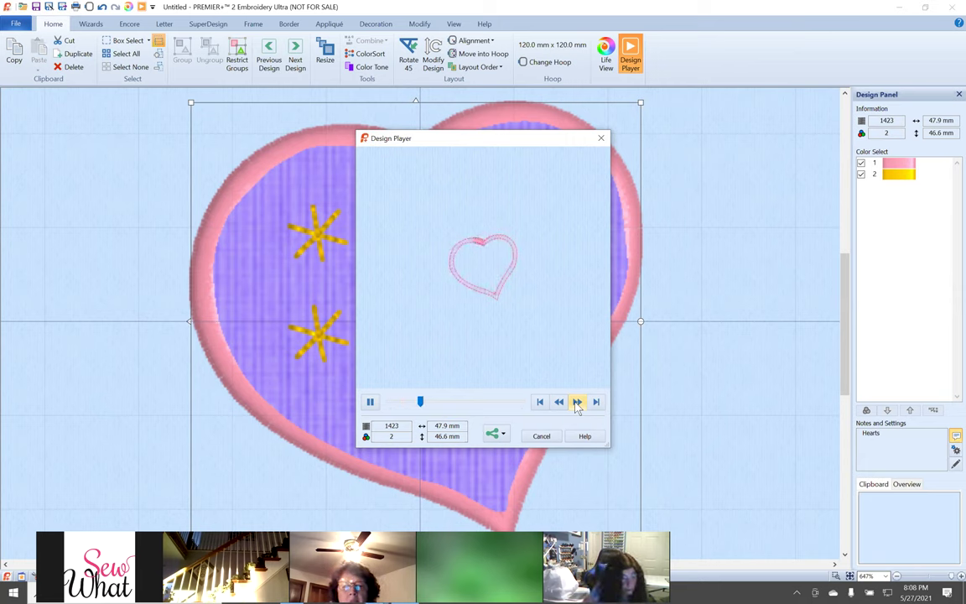
pyautogui.click(542, 436)
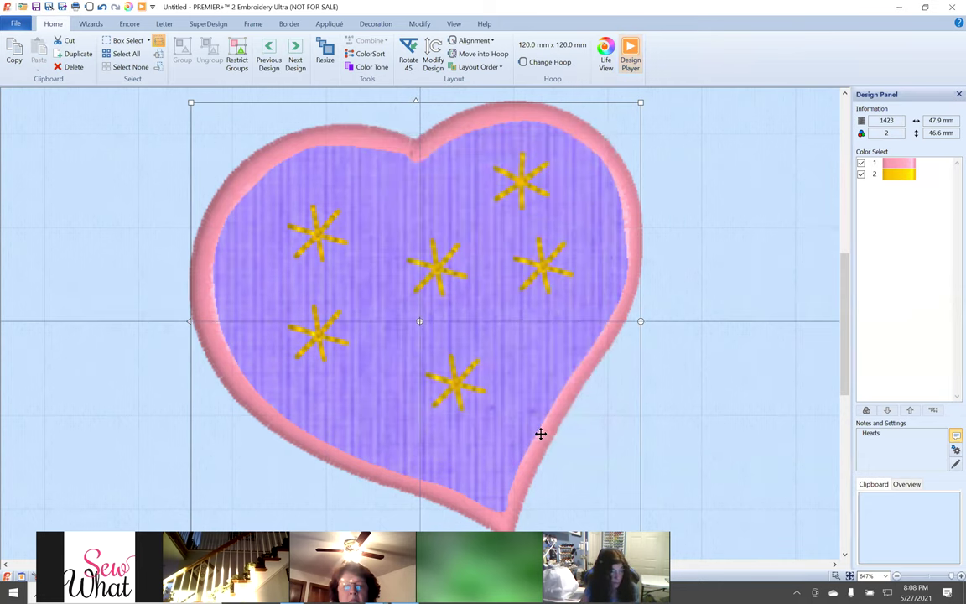
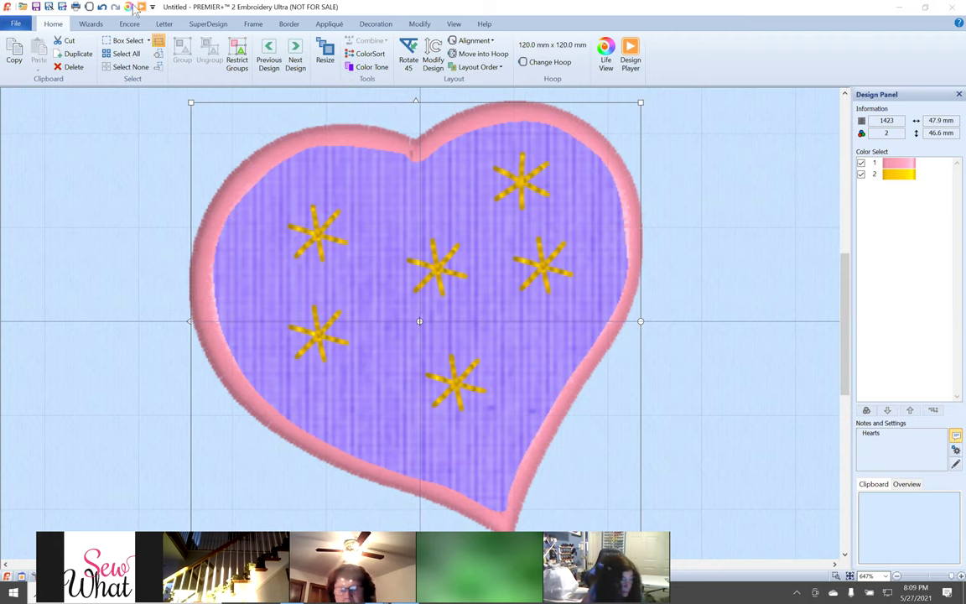
# Cut the appliqué heart to the clipboard and open the Heart Ornament.vp4 sample from the Holidays folder.
pyautogui.click(70, 40)
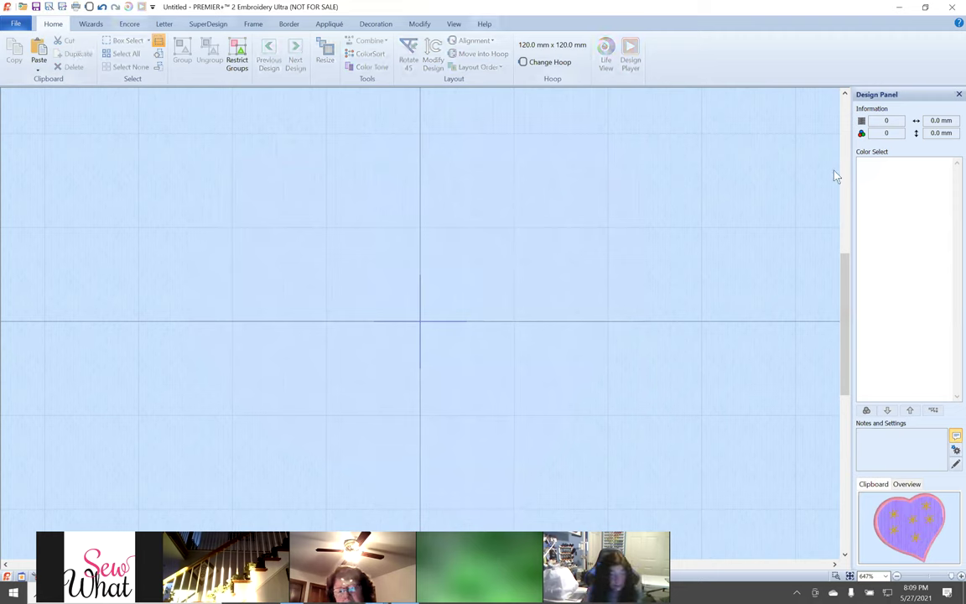
pyautogui.click(849, 577)
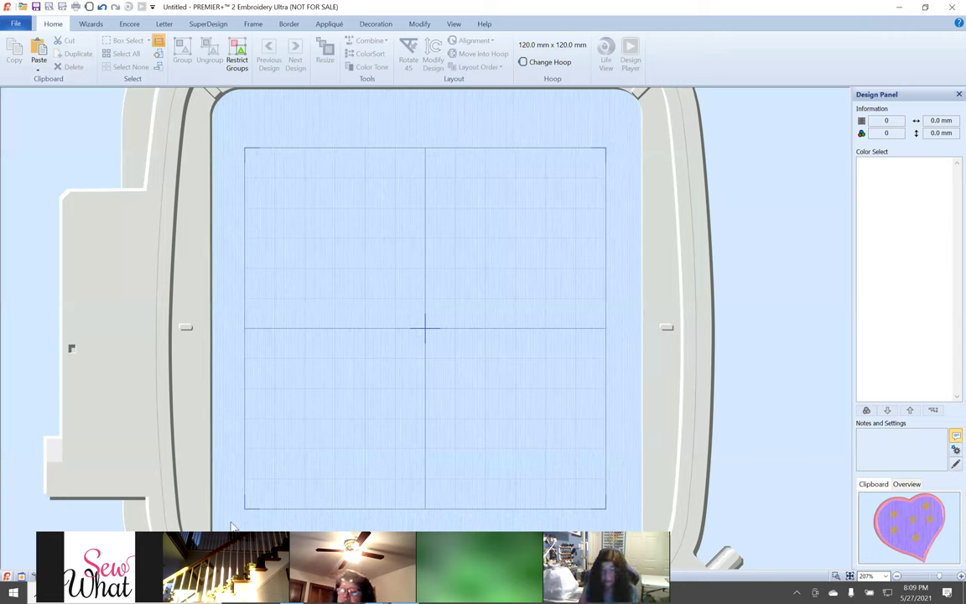
pyautogui.click(23, 8)
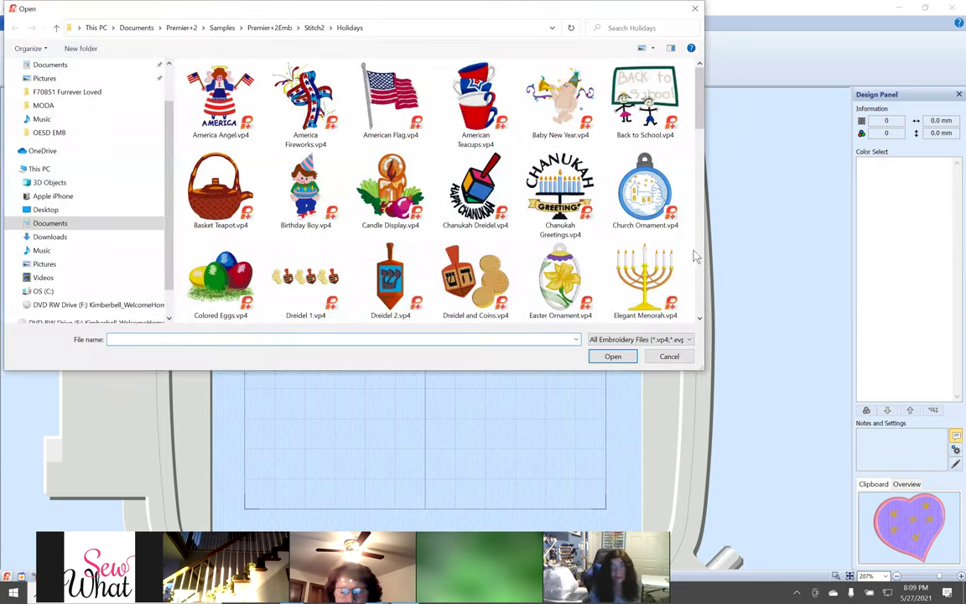
pyautogui.scroll(-6, 696, 289)
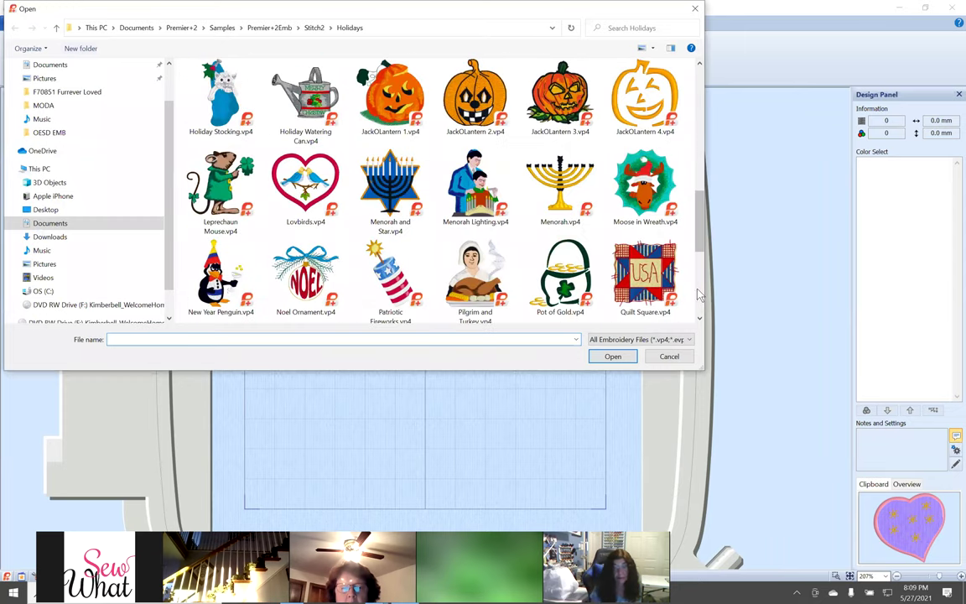
pyautogui.scroll(3, 419, 193)
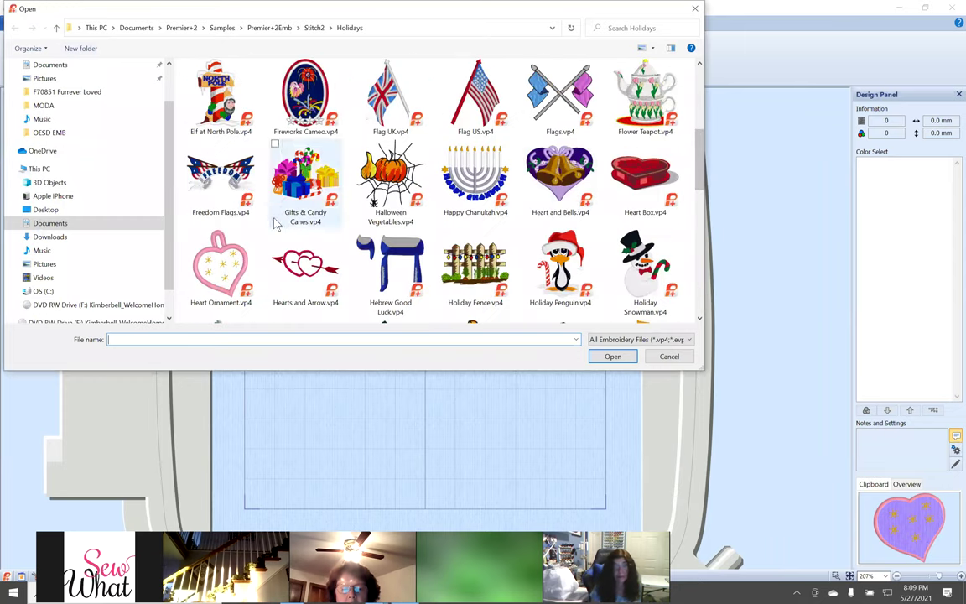
pyautogui.doubleClick(215, 260)
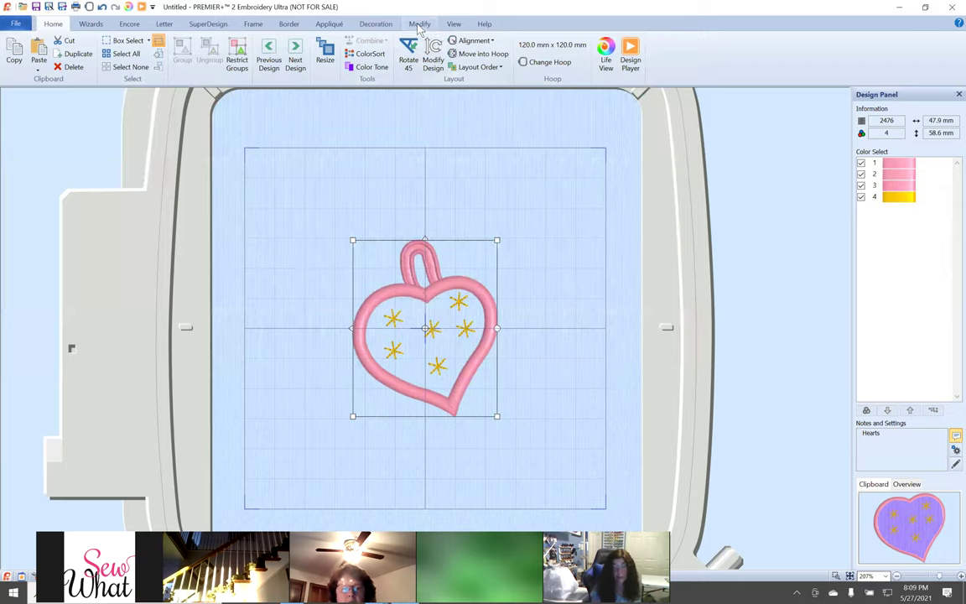
# Check the ornament's color blocks in the stitch editing view, leaving only color 3, the pink heart border, shown.
pyautogui.click(419, 23)
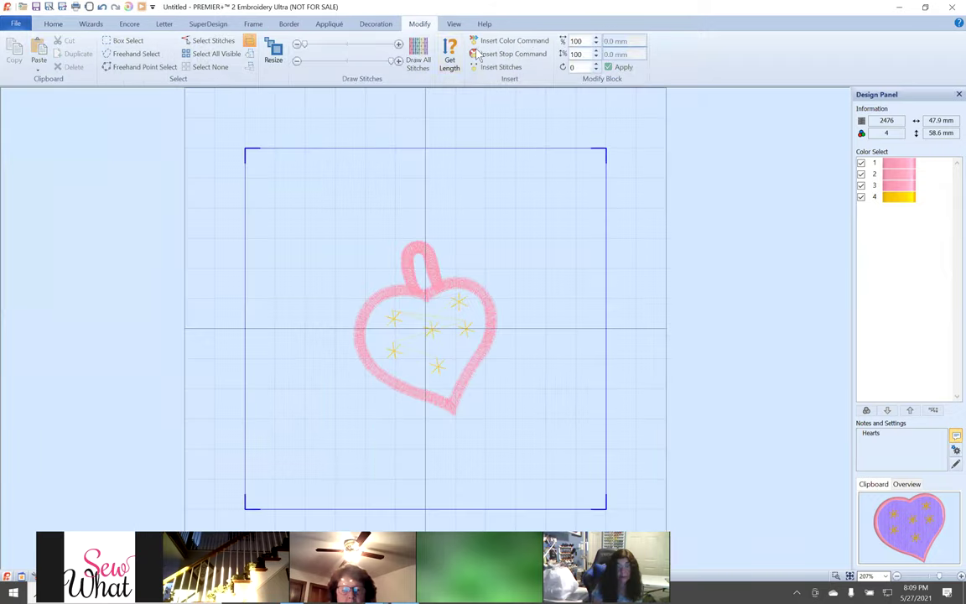
pyautogui.click(861, 163)
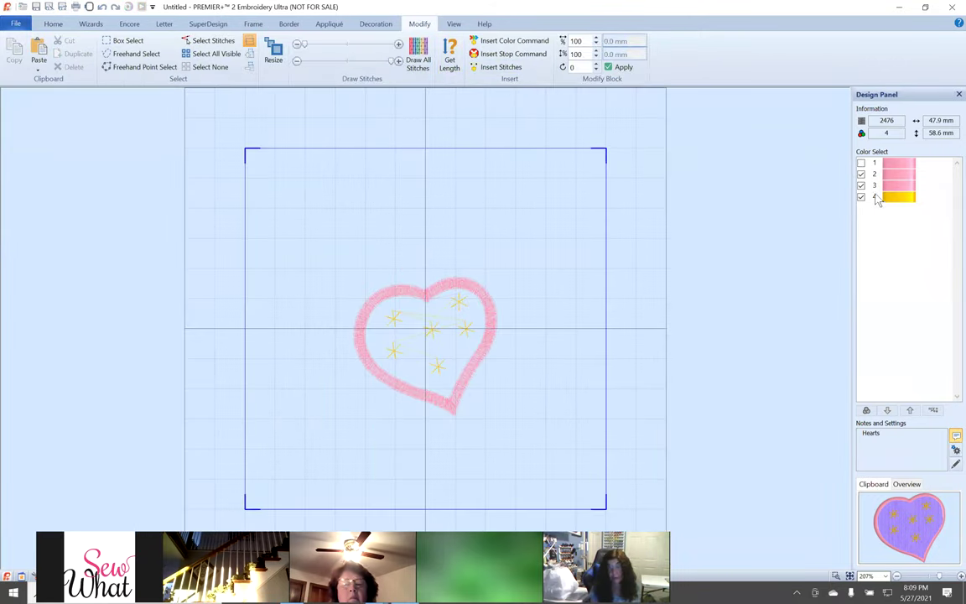
pyautogui.click(860, 174)
pyautogui.click(860, 186)
pyautogui.click(860, 196)
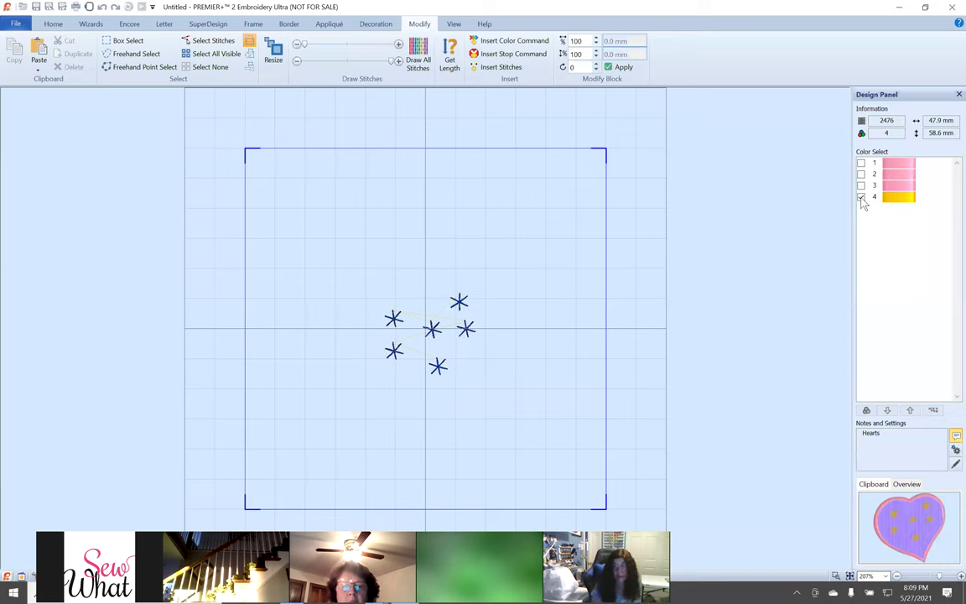
pyautogui.click(860, 185)
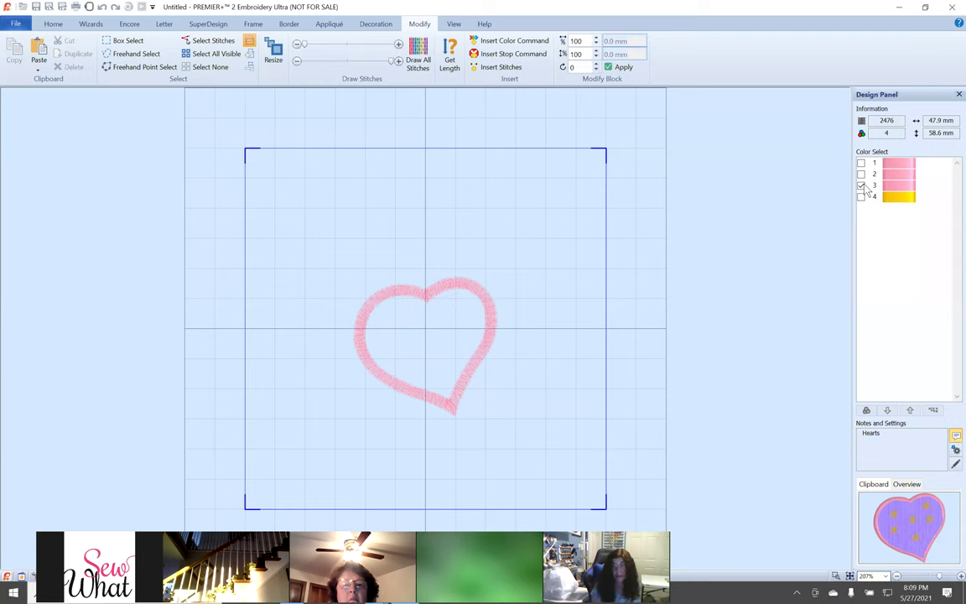
pyautogui.click(861, 162)
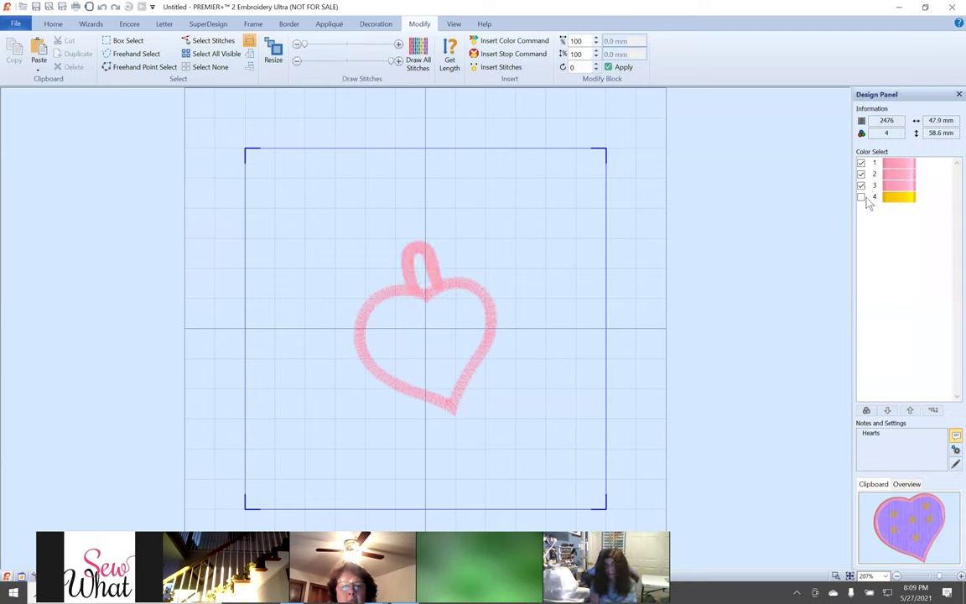
pyautogui.click(862, 174)
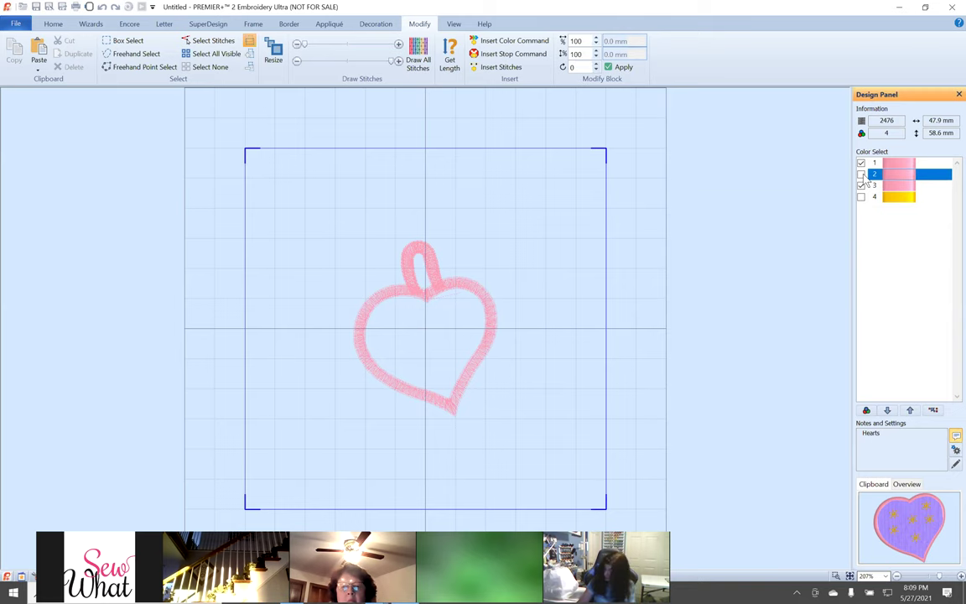
pyautogui.click(860, 163)
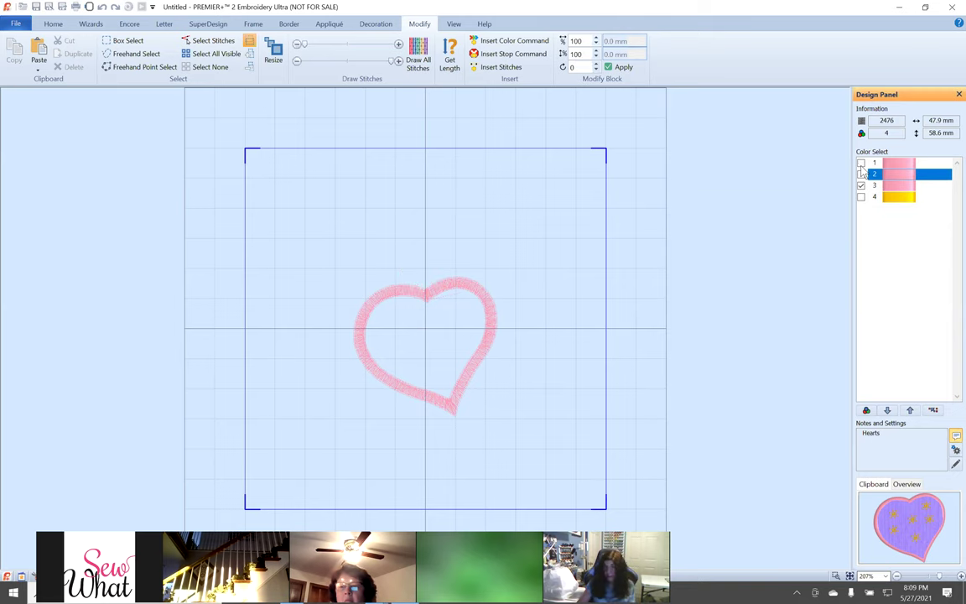
# Inspect the pink heart border up close and show color blocks 1, 2 and 4 together with it.
pyautogui.scroll(5, 431, 344)
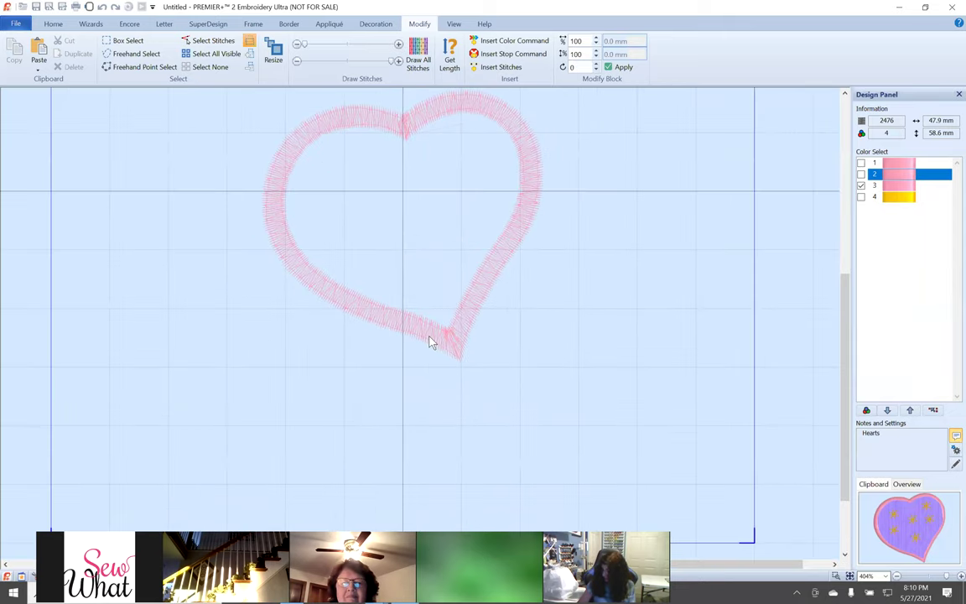
pyautogui.scroll(3, 441, 250)
pyautogui.scroll(2, 489, 249)
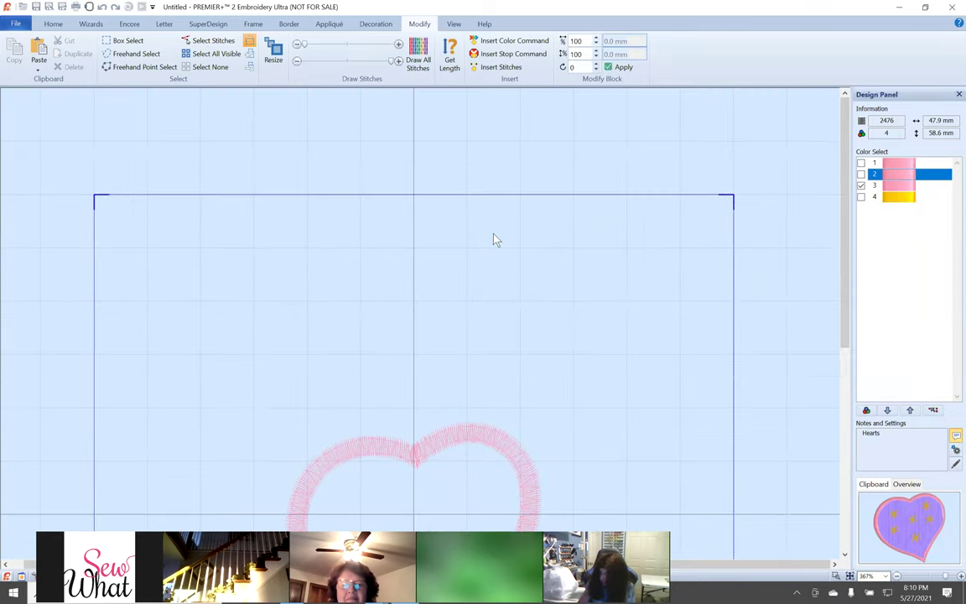
pyautogui.click(483, 298)
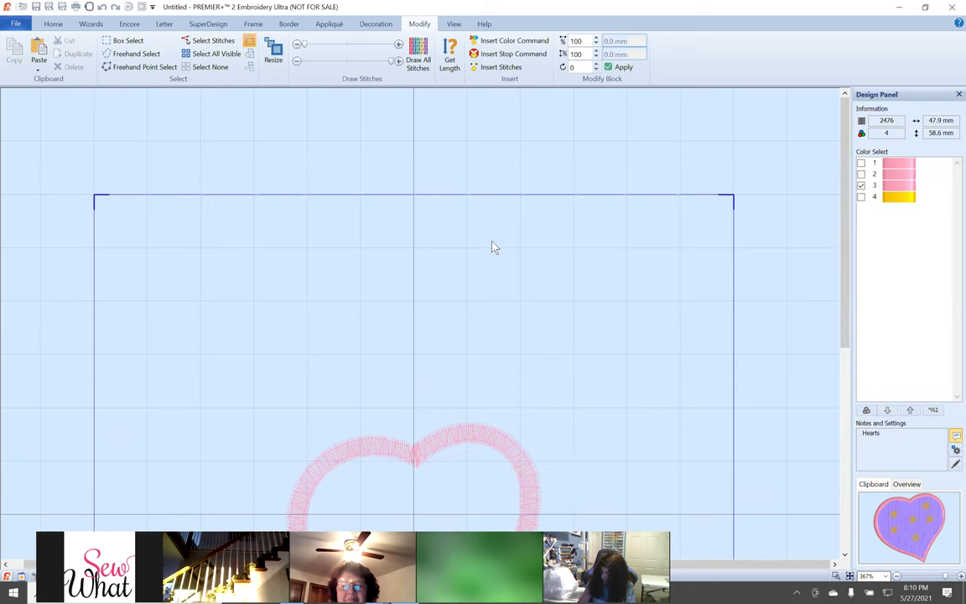
pyautogui.moveTo(850, 244); pyautogui.dragTo(846, 335)
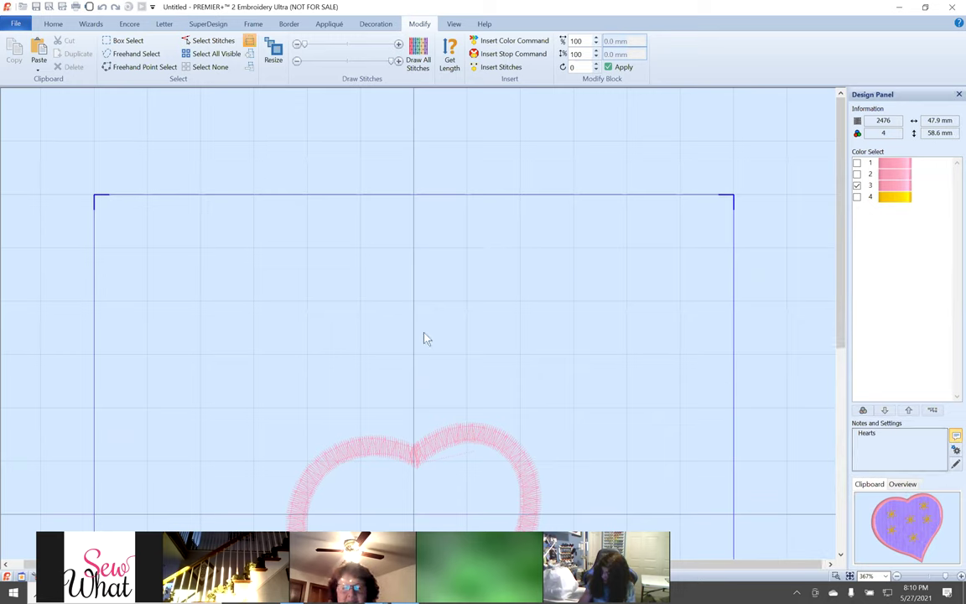
pyautogui.moveTo(841, 314); pyautogui.dragTo(841, 440)
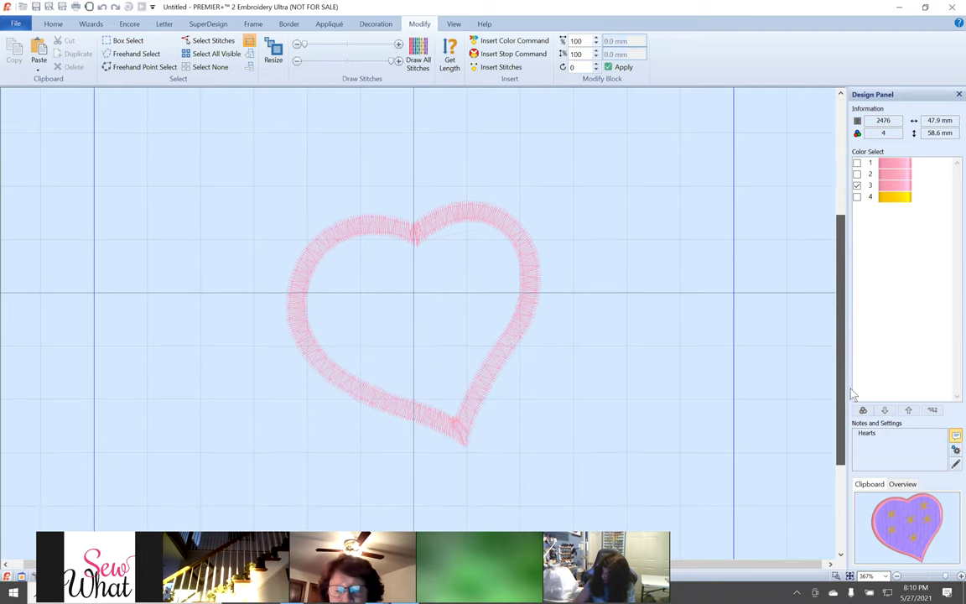
pyautogui.click(856, 163)
pyautogui.click(857, 197)
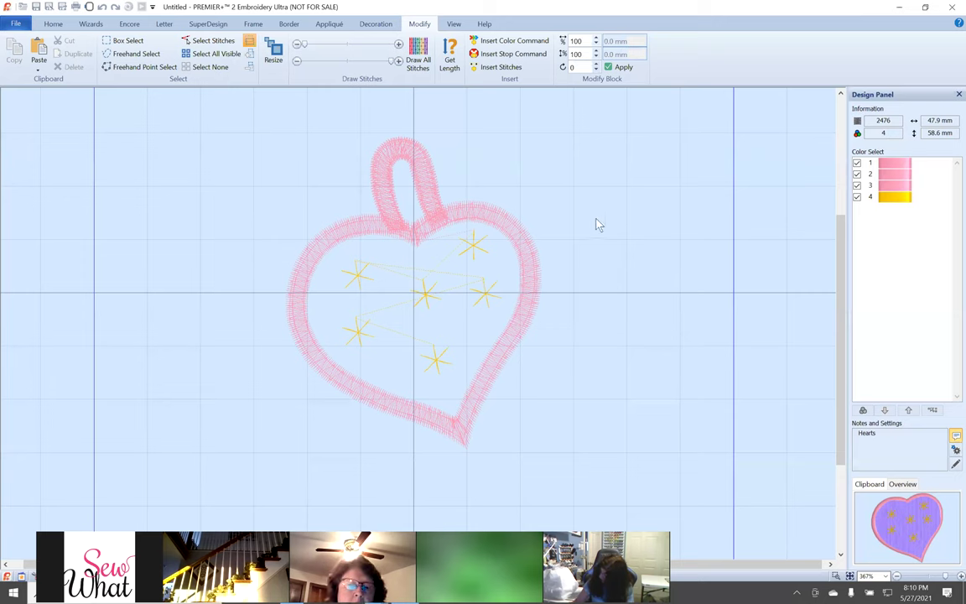
# Highlight the stitches of color blocks 1 and 2 in turn to compare their heart outlines.
pyautogui.click(857, 165)
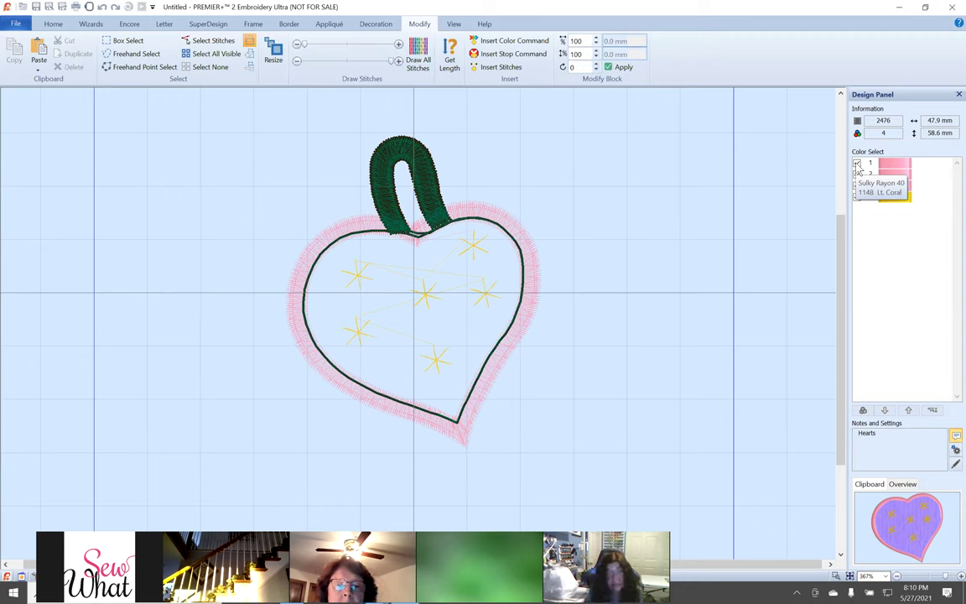
pyautogui.click(857, 174)
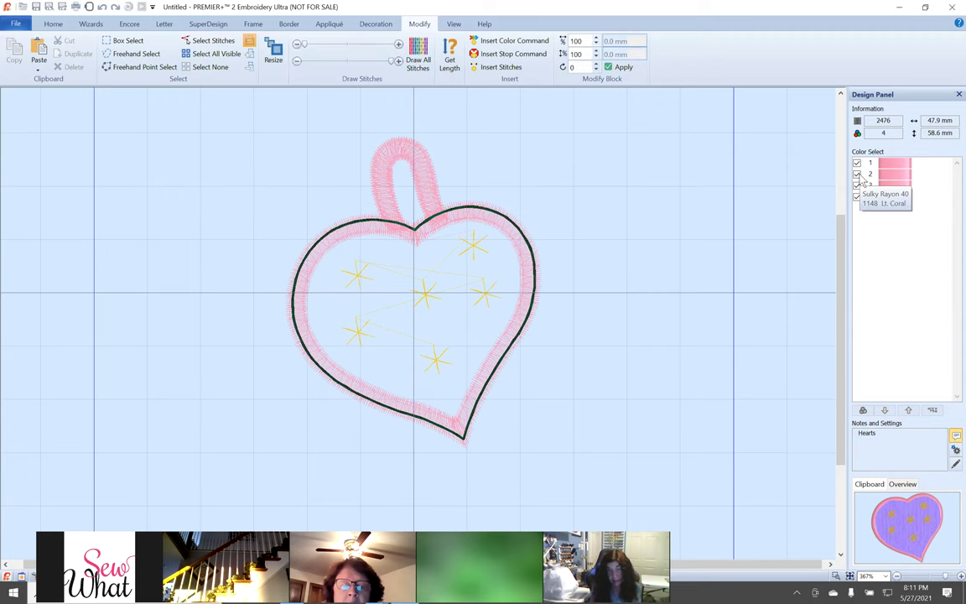
pyautogui.click(858, 180)
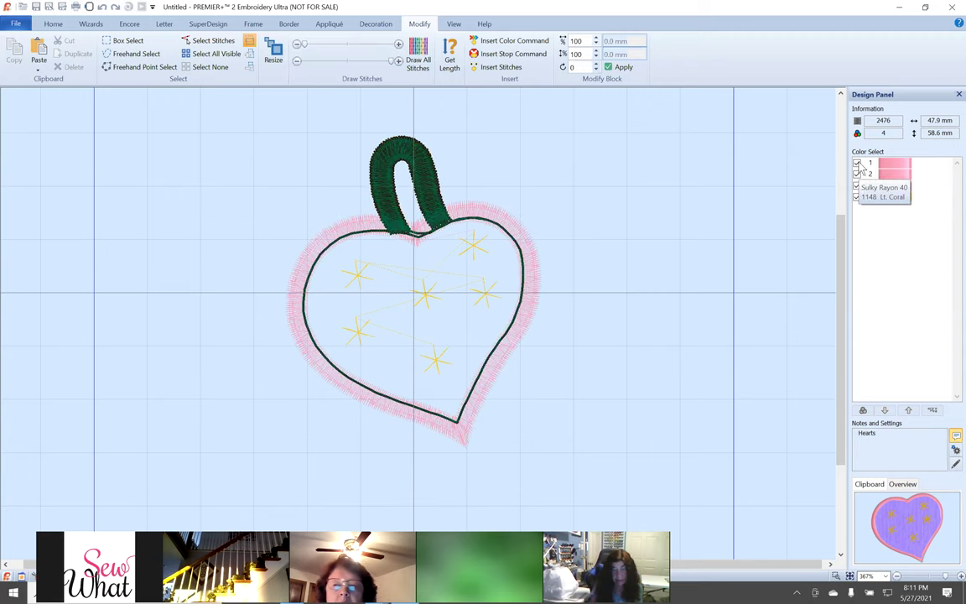
# Hide color blocks 1, 3 and 4 so that only the color 2 heart outline is shown.
pyautogui.click(857, 163)
pyautogui.click(857, 185)
pyautogui.click(857, 196)
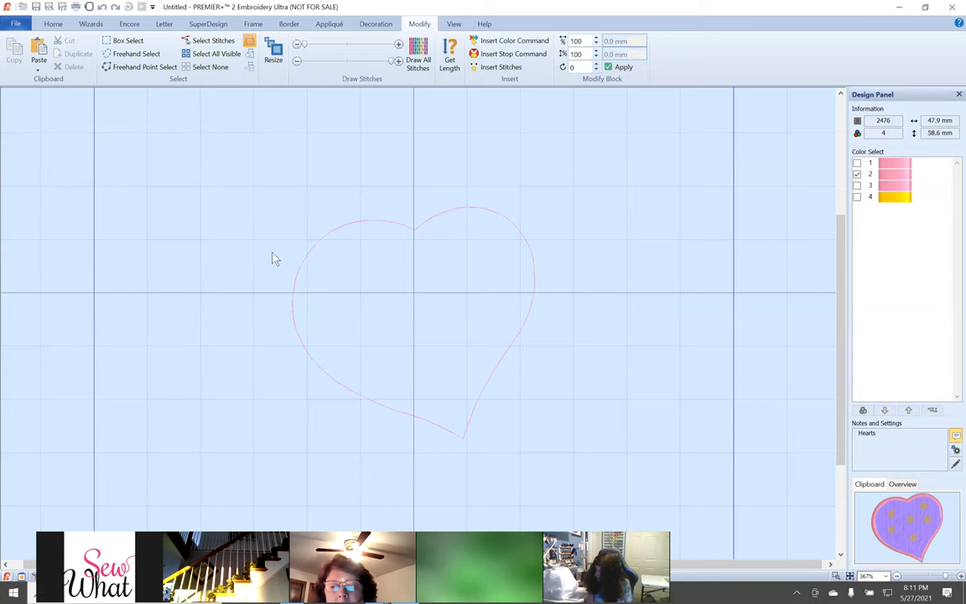
# Try Box Select around the whole color 2 heart outline and clear the selection.
pyautogui.scroll(1, 271, 258)
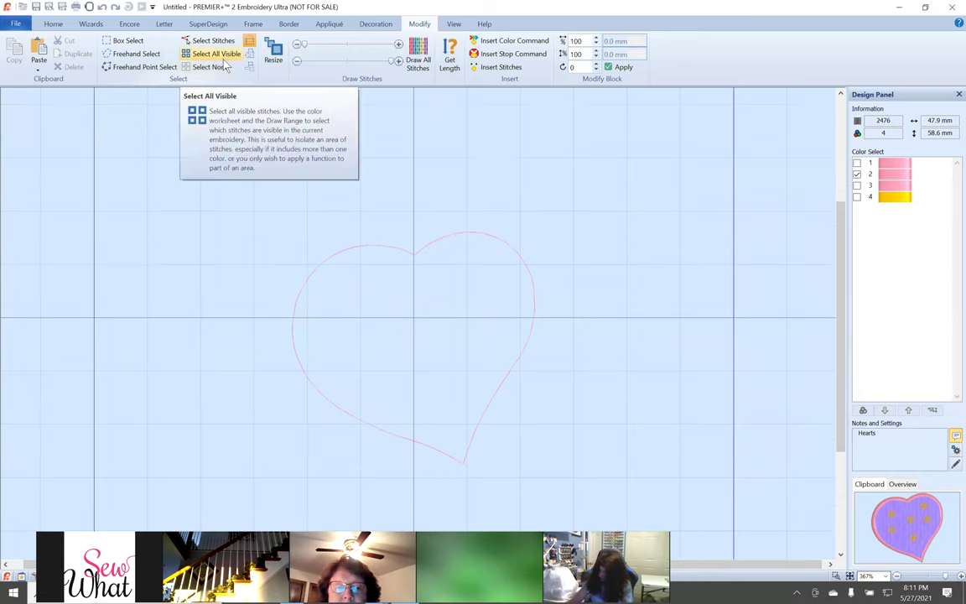
pyautogui.click(125, 40)
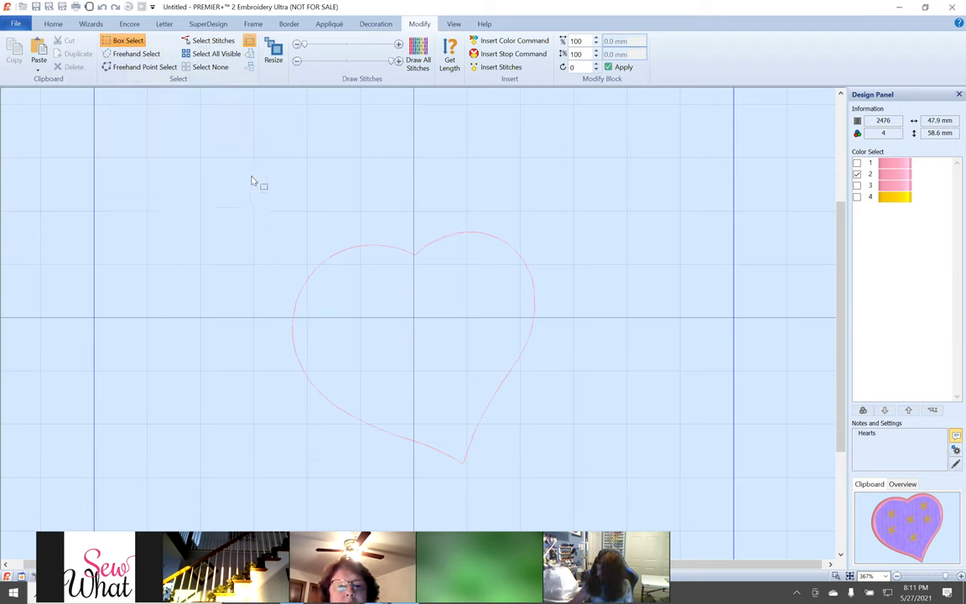
pyautogui.moveTo(250, 180); pyautogui.dragTo(587, 529)
pyautogui.click(474, 190)
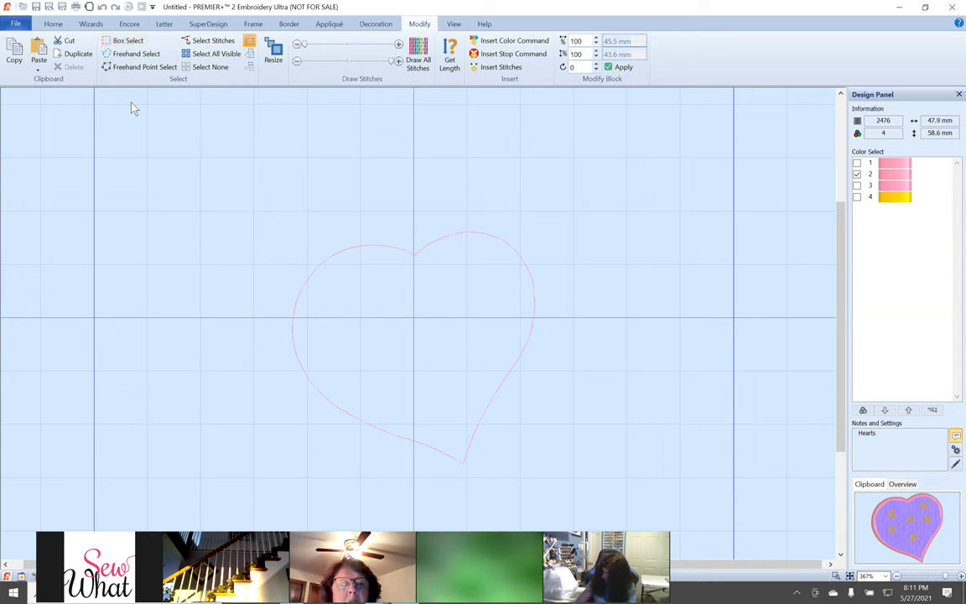
# Try Freehand Select by drawing a loop around the color 2 heart outline, and clear that selection.
pyautogui.click(124, 55)
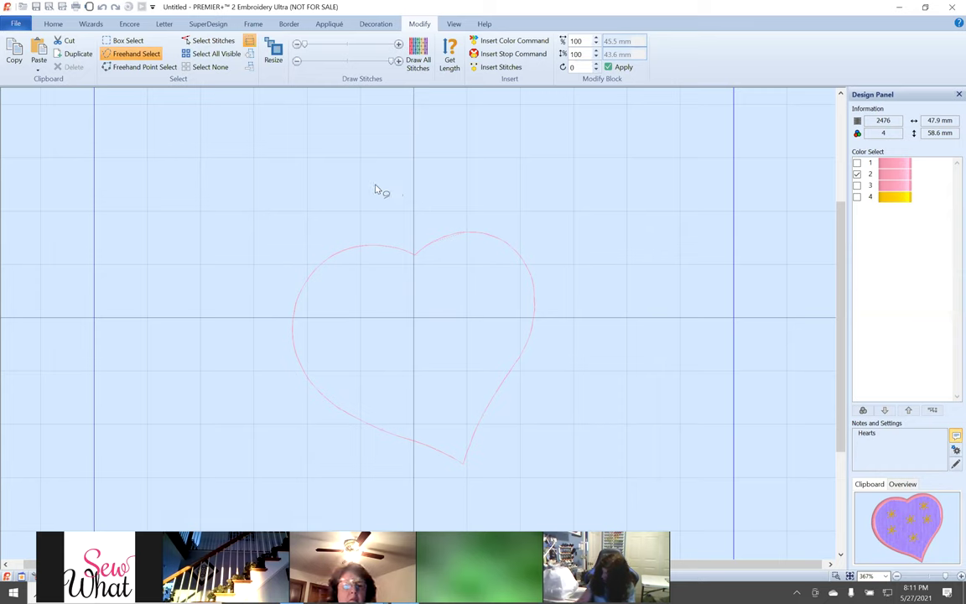
pyautogui.moveTo(376, 190)
pyautogui.mouseDown()
pyautogui.moveTo(279, 231)
pyautogui.moveTo(239, 291)
pyautogui.moveTo(219, 342)
pyautogui.moveTo(224, 394)
pyautogui.moveTo(256, 439)
pyautogui.moveTo(322, 460)
pyautogui.moveTo(318, 477)
pyautogui.moveTo(338, 495)
pyautogui.moveTo(413, 504)
pyautogui.moveTo(420, 520)
pyautogui.moveTo(499, 521)
pyautogui.moveTo(527, 495)
pyautogui.moveTo(588, 504)
pyautogui.moveTo(597, 482)
pyautogui.moveTo(590, 446)
pyautogui.moveTo(575, 481)
pyautogui.moveTo(579, 515)
pyautogui.moveTo(601, 477)
pyautogui.moveTo(603, 511)
pyautogui.moveTo(645, 500)
pyautogui.moveTo(648, 476)
pyautogui.moveTo(643, 508)
pyautogui.moveTo(713, 491)
pyautogui.moveTo(695, 445)
pyautogui.moveTo(617, 430)
pyautogui.moveTo(649, 416)
pyautogui.moveTo(647, 437)
pyautogui.moveTo(633, 439)
pyautogui.moveTo(664, 381)
pyautogui.moveTo(681, 246)
pyautogui.moveTo(524, 160)
pyautogui.moveTo(449, 145)
pyautogui.moveTo(340, 209)
pyautogui.mouseUp()
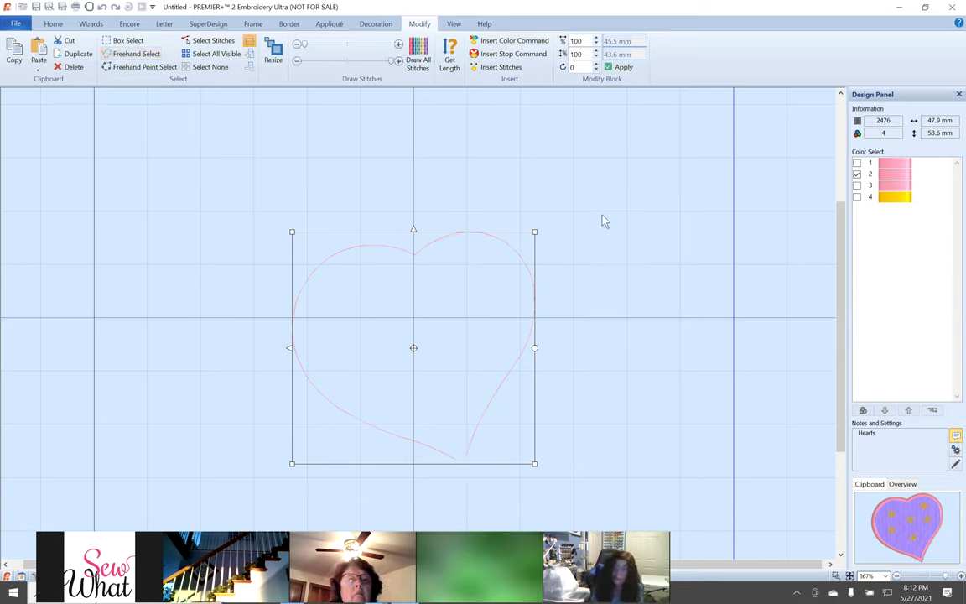
pyautogui.click(201, 185)
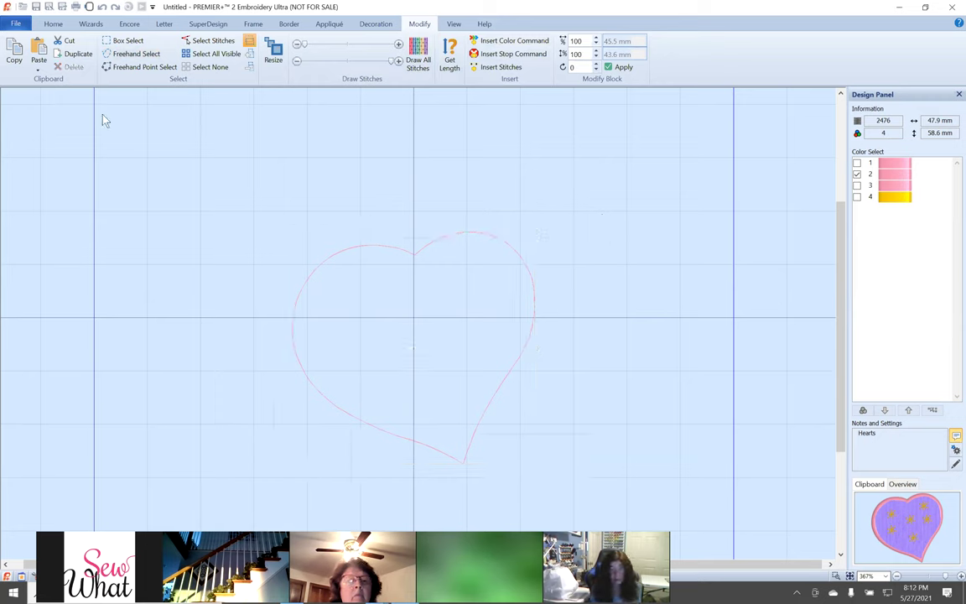
# Place Freehand Point Select points around the color 2 heart outline, from the upper notch counterclockwise past the tip to the right side.
pyautogui.click(125, 66)
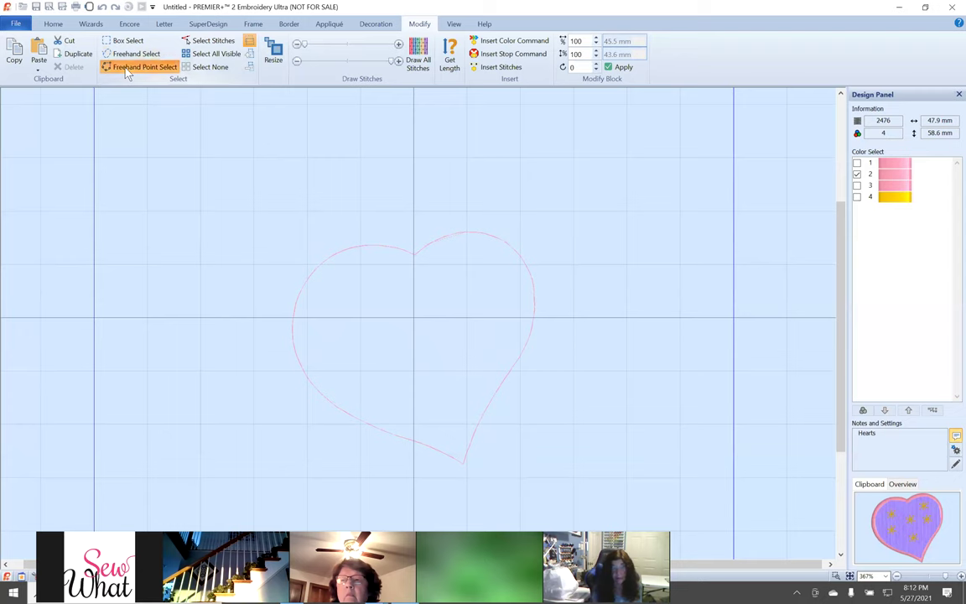
pyautogui.click(409, 233)
pyautogui.click(328, 224)
pyautogui.click(287, 267)
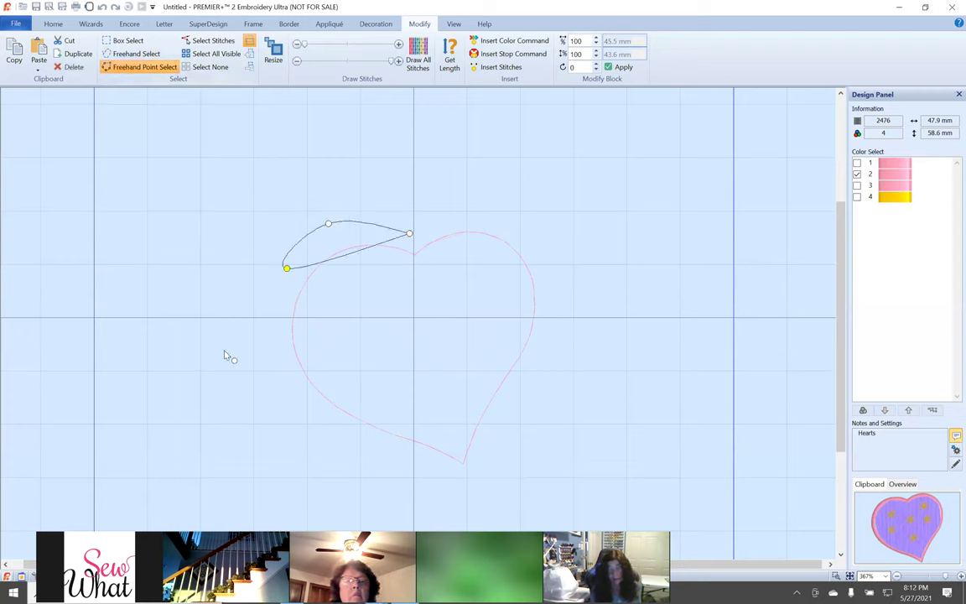
pyautogui.click(267, 376)
pyautogui.click(323, 440)
pyautogui.click(387, 467)
pyautogui.click(456, 480)
pyautogui.click(515, 479)
pyautogui.click(578, 412)
pyautogui.click(591, 352)
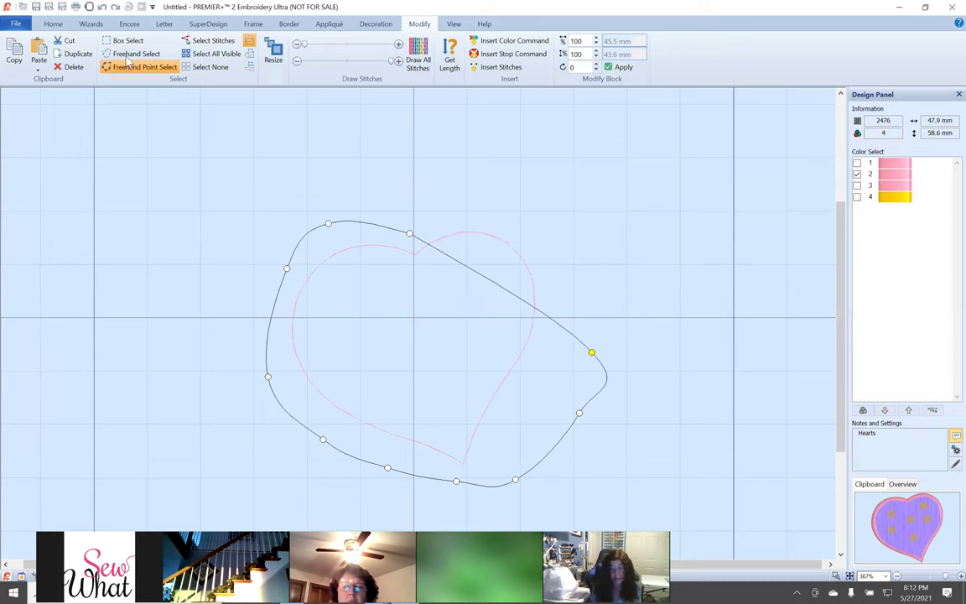
pyautogui.click(485, 273)
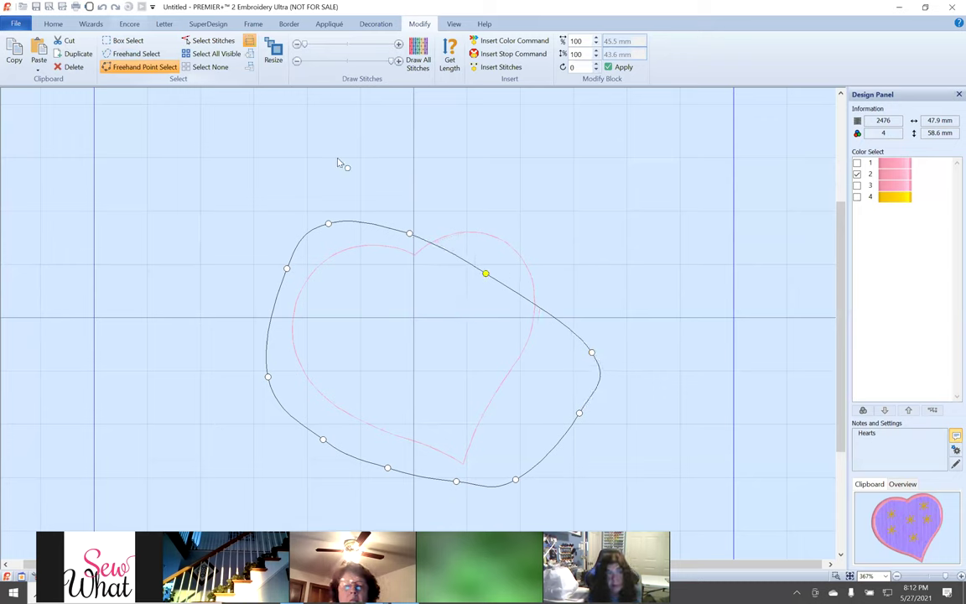
pyautogui.doubleClick(589, 259)
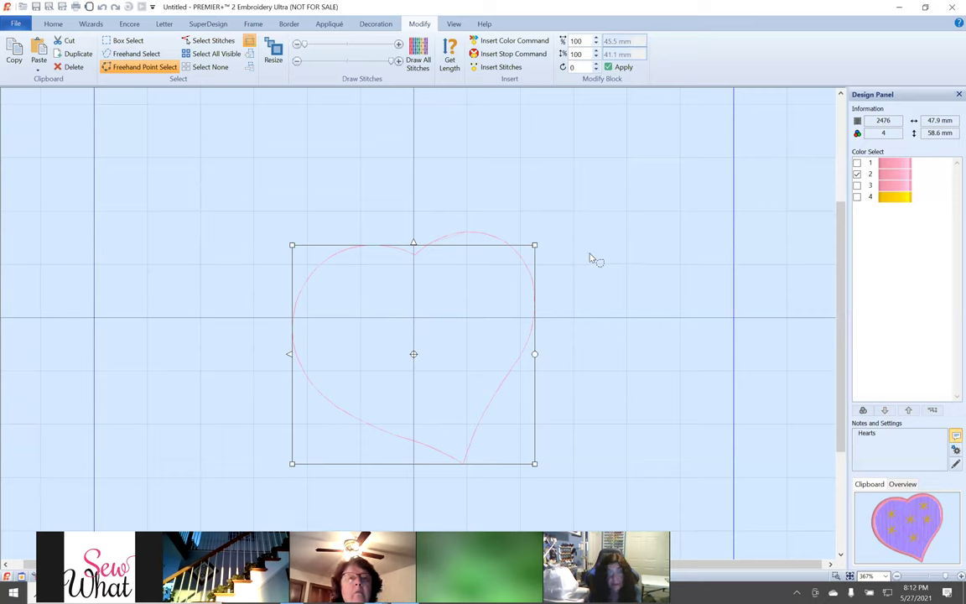
pyautogui.press('Escape')
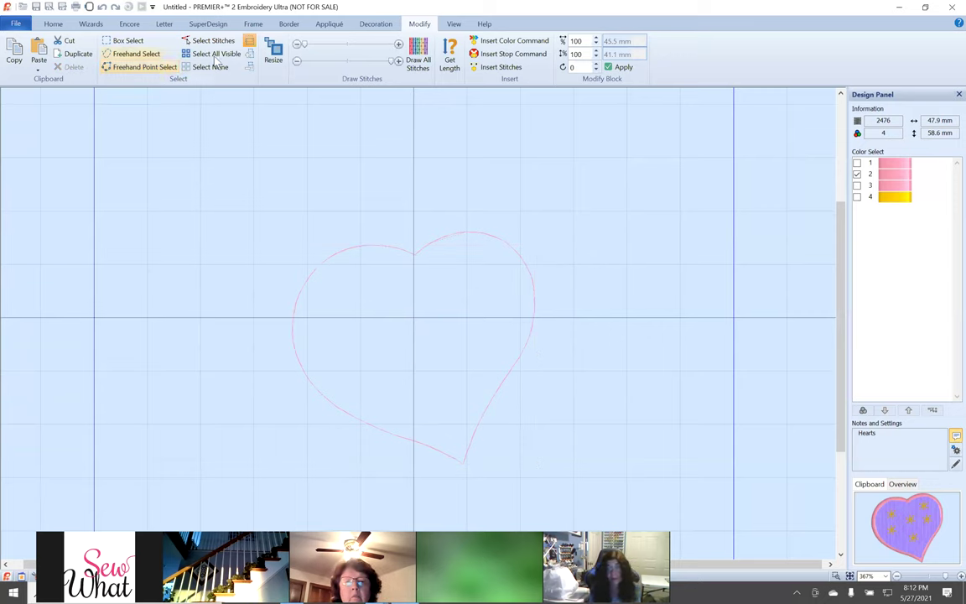
# Select the entire colour 2 heart outline by enclosing it with a freehand point selection.
pyautogui.click(134, 66)
pyautogui.click(402, 218)
pyautogui.click(280, 219)
pyautogui.click(210, 326)
pyautogui.click(255, 430)
pyautogui.click(330, 456)
pyautogui.click(441, 468)
pyautogui.click(507, 487)
pyautogui.click(555, 433)
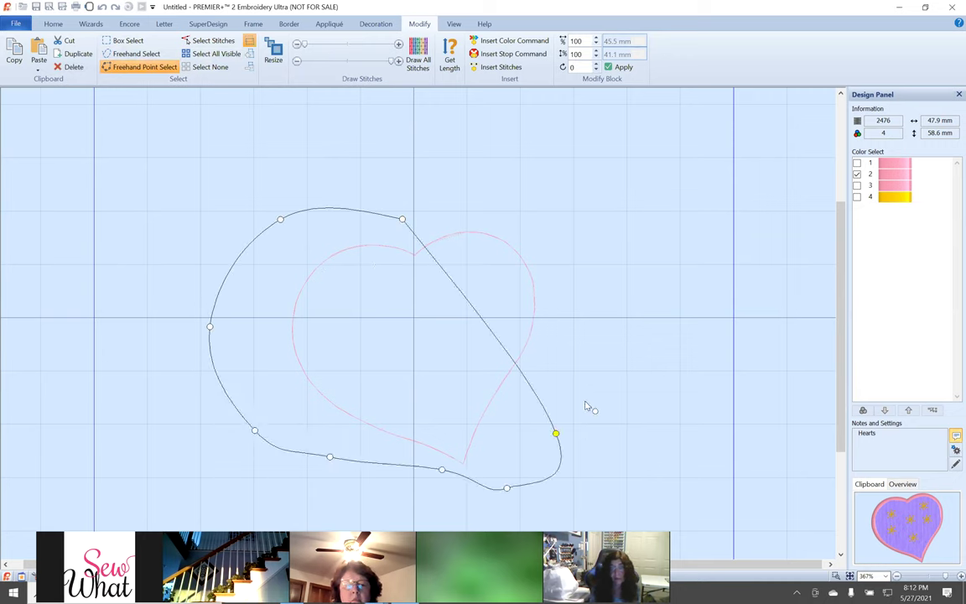
pyautogui.click(633, 354)
pyautogui.click(606, 271)
pyautogui.click(507, 206)
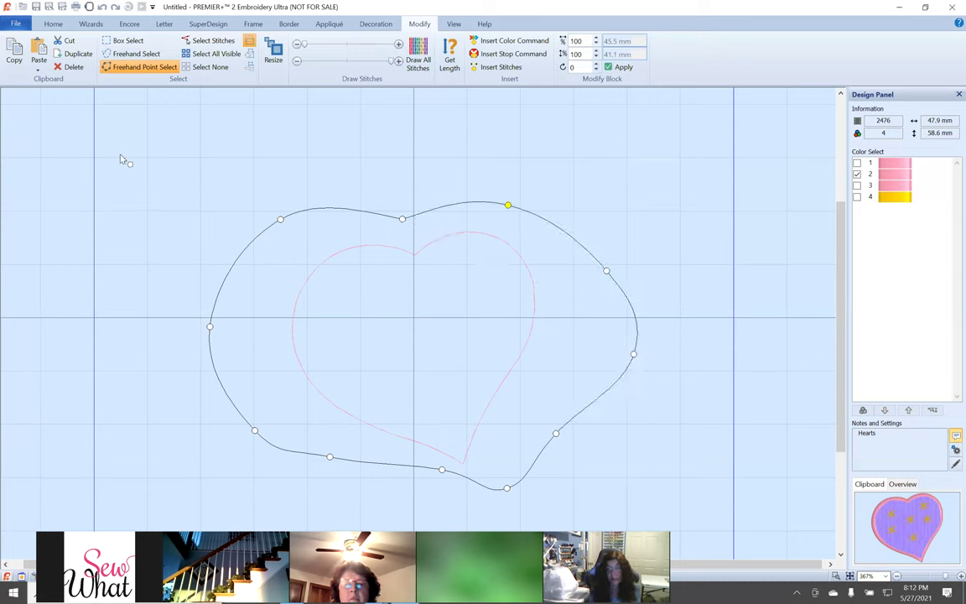
pyautogui.press('Return')
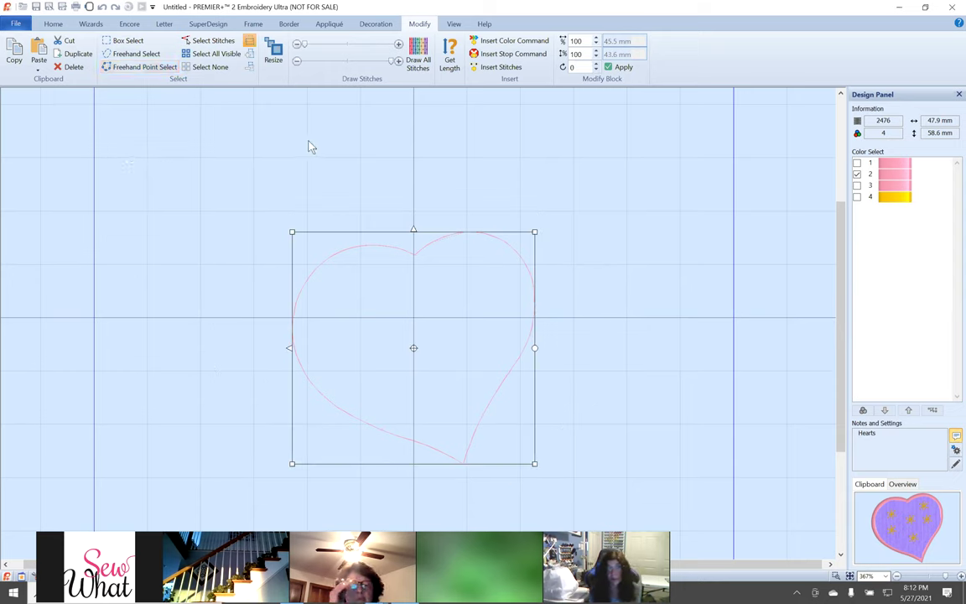
# Clear the current selection and reselect the heart outline with Select All Visible.
pyautogui.click(218, 54)
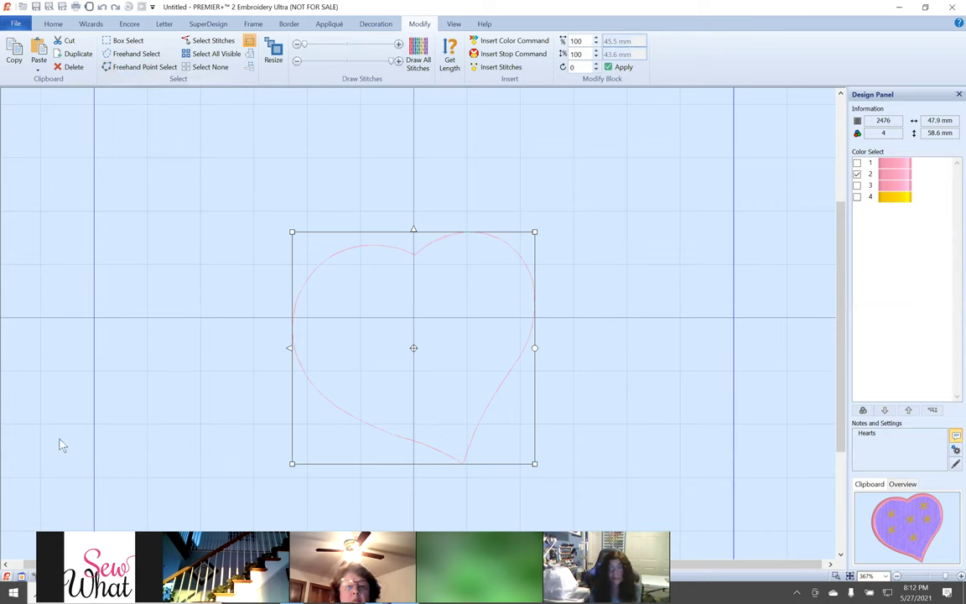
pyautogui.click(571, 168)
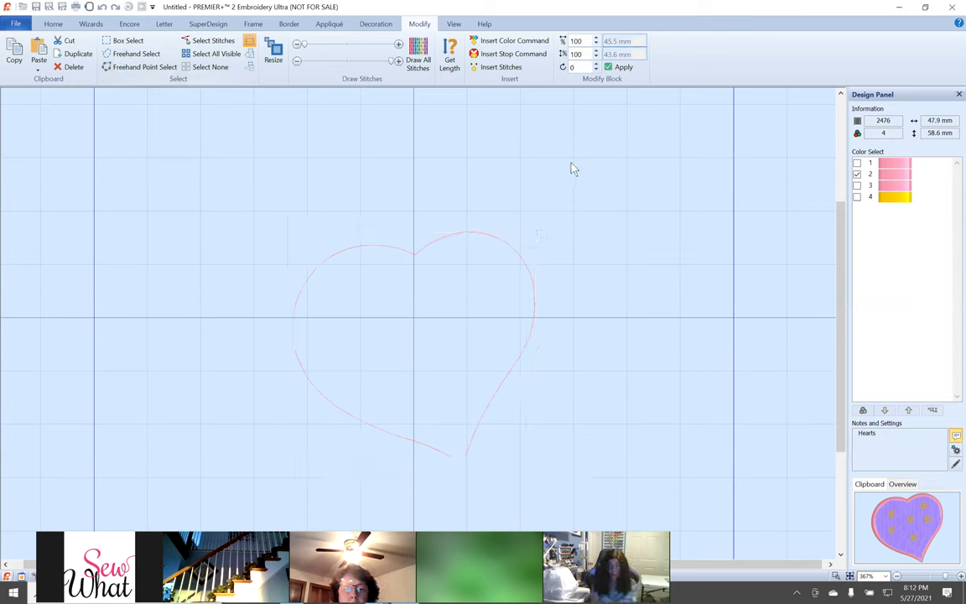
pyautogui.click(203, 53)
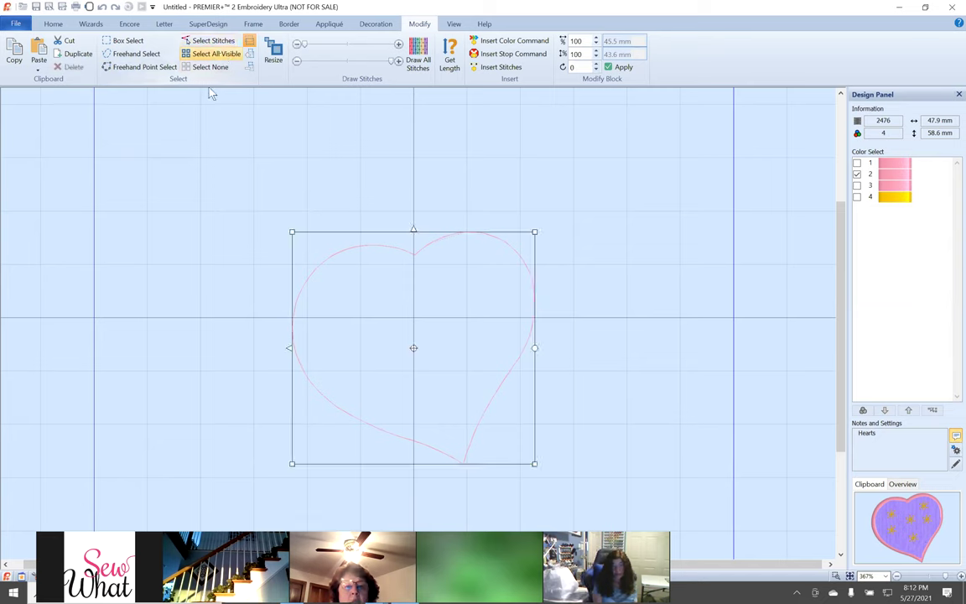
# Show the gold stars of colour 4 together with the colour 2 outline, then select all visible stitches and delete them.
pyautogui.click(856, 185)
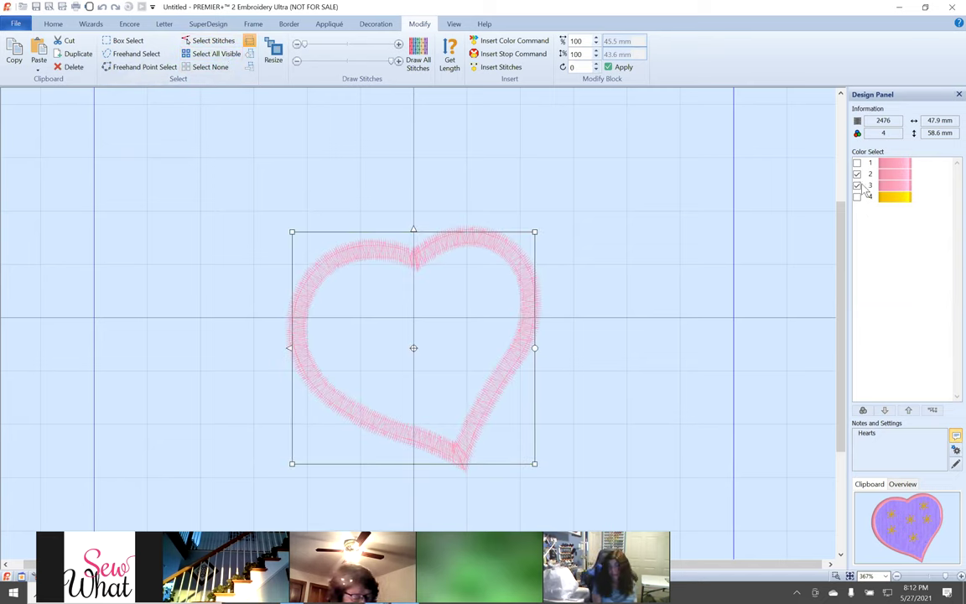
pyautogui.click(856, 185)
pyautogui.click(856, 196)
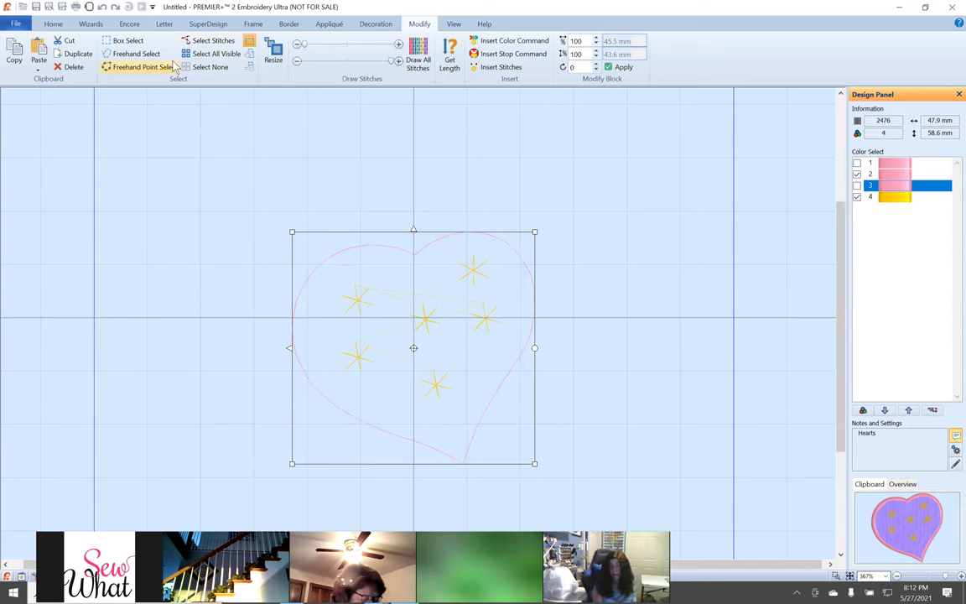
pyautogui.click(228, 55)
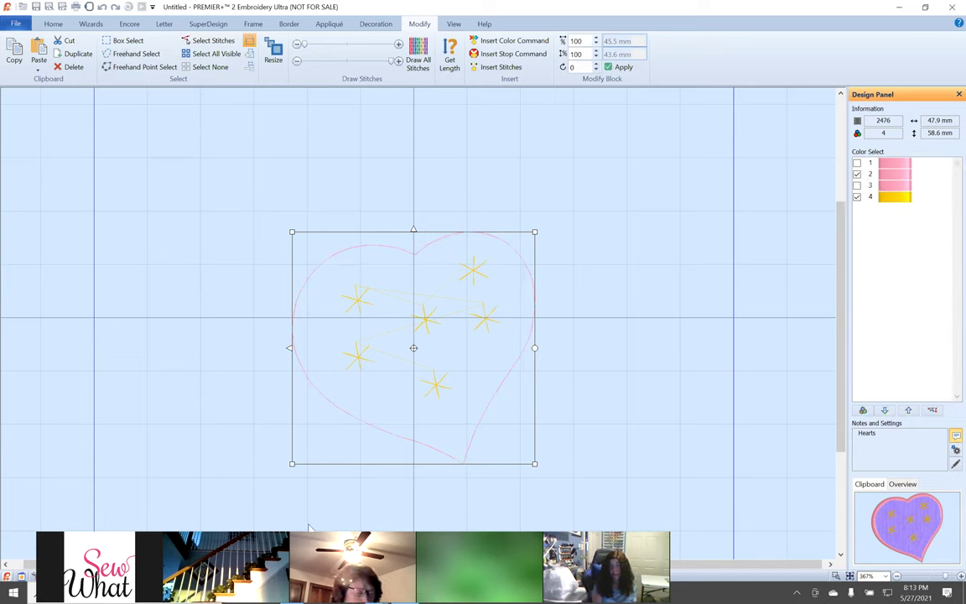
pyautogui.moveTo(379, 347); pyautogui.dragTo(606, 311)
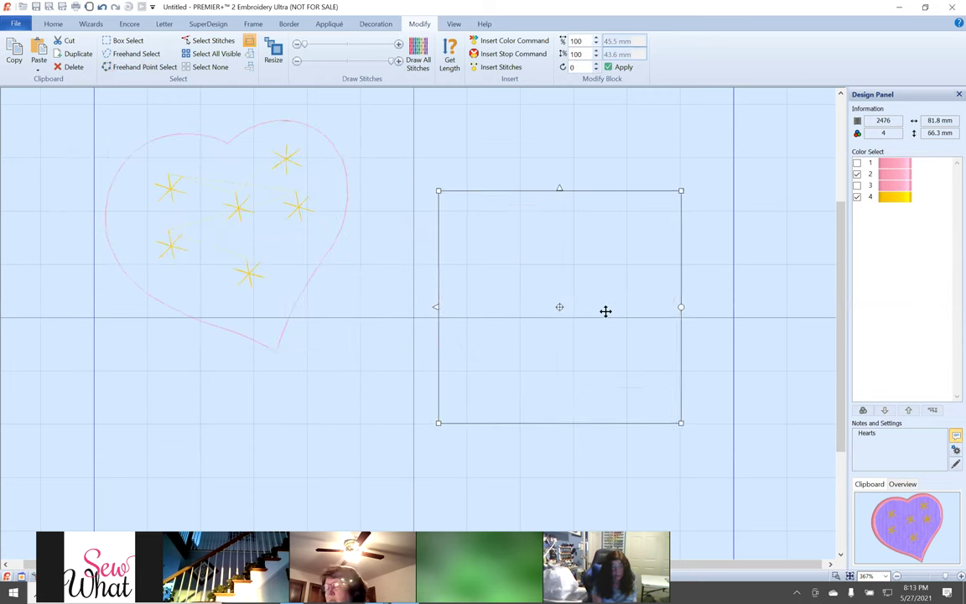
pyautogui.click(71, 67)
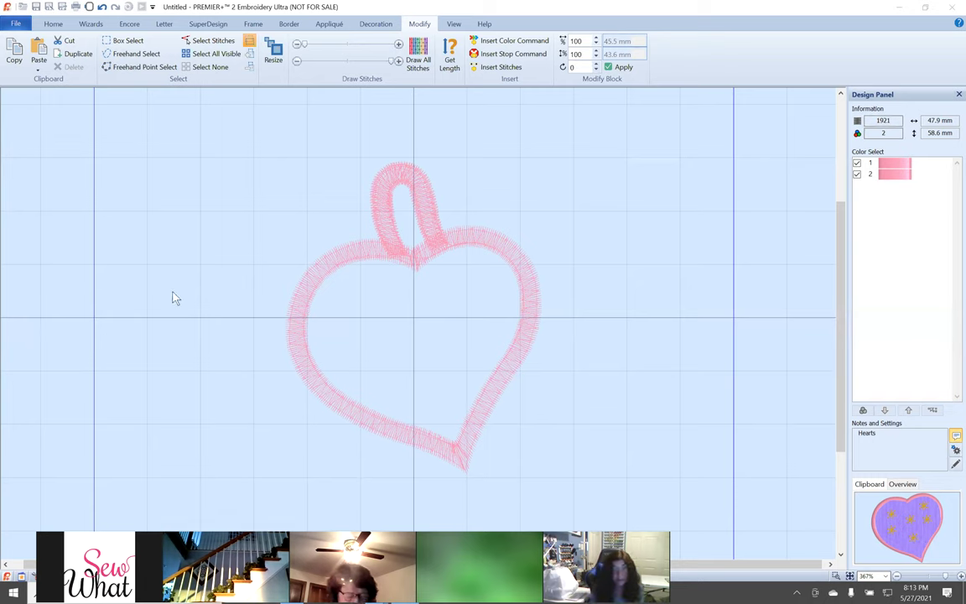
# Leave stitch editing and start a new design without saving the changes to the heart.
pyautogui.click(53, 26)
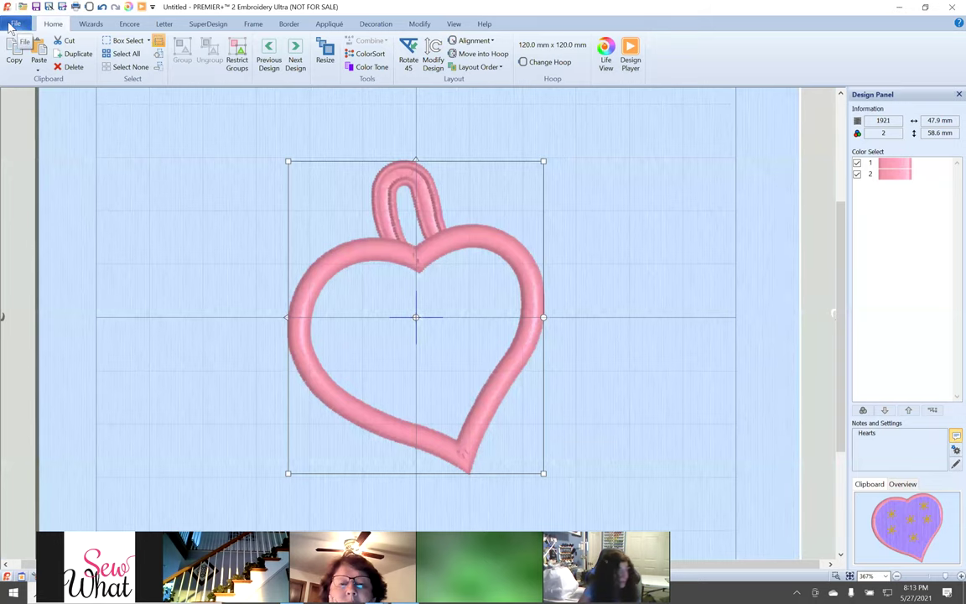
pyautogui.click(17, 24)
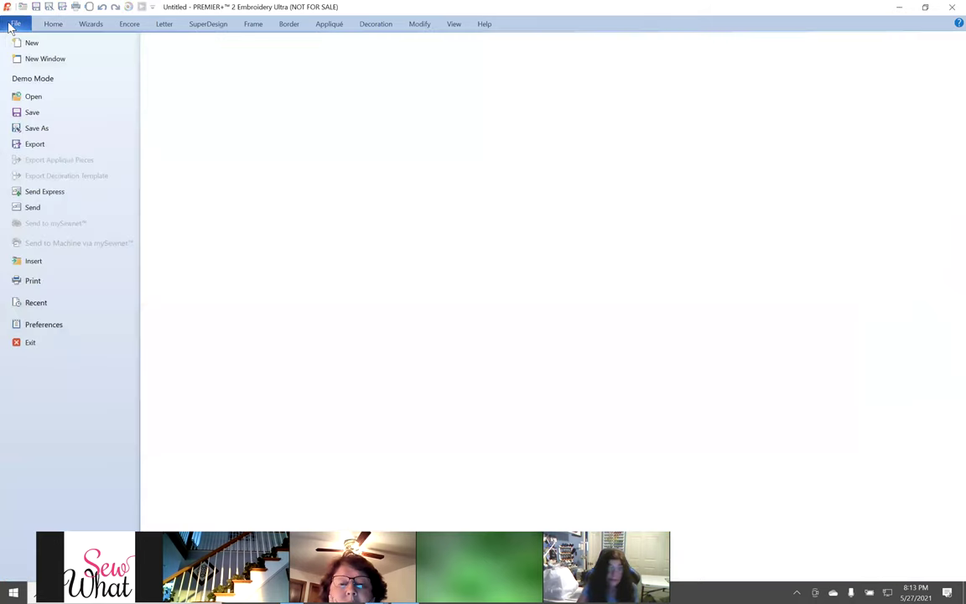
pyautogui.click(51, 41)
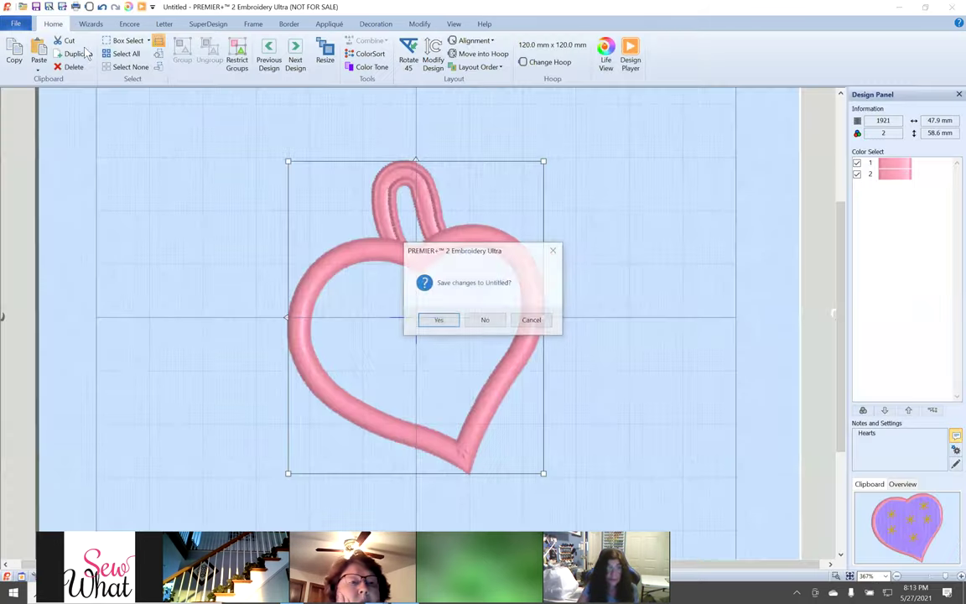
pyautogui.click(484, 324)
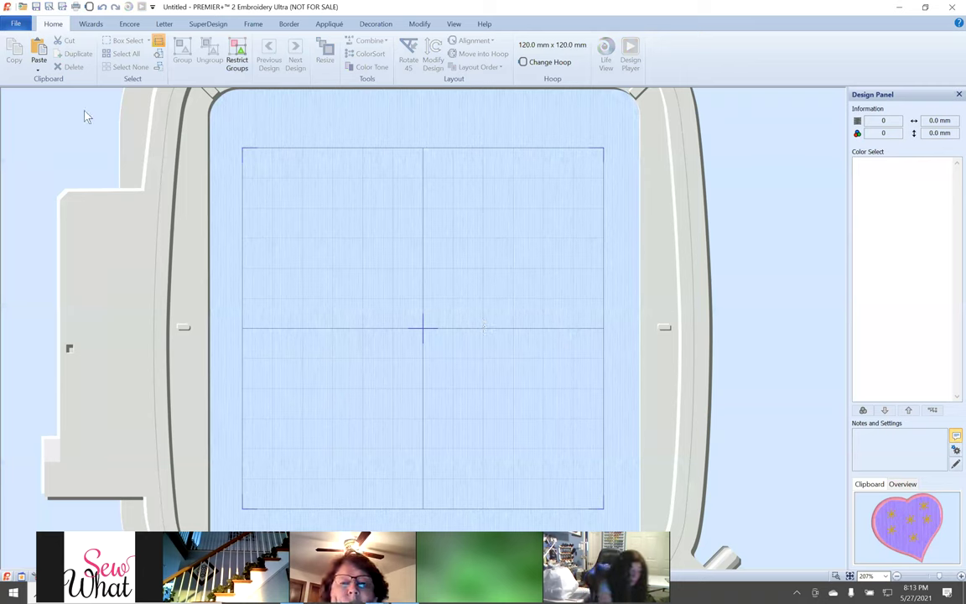
# Open the sample design Church Ornament.vp4 from the Holidays folder.
pyautogui.click(22, 8)
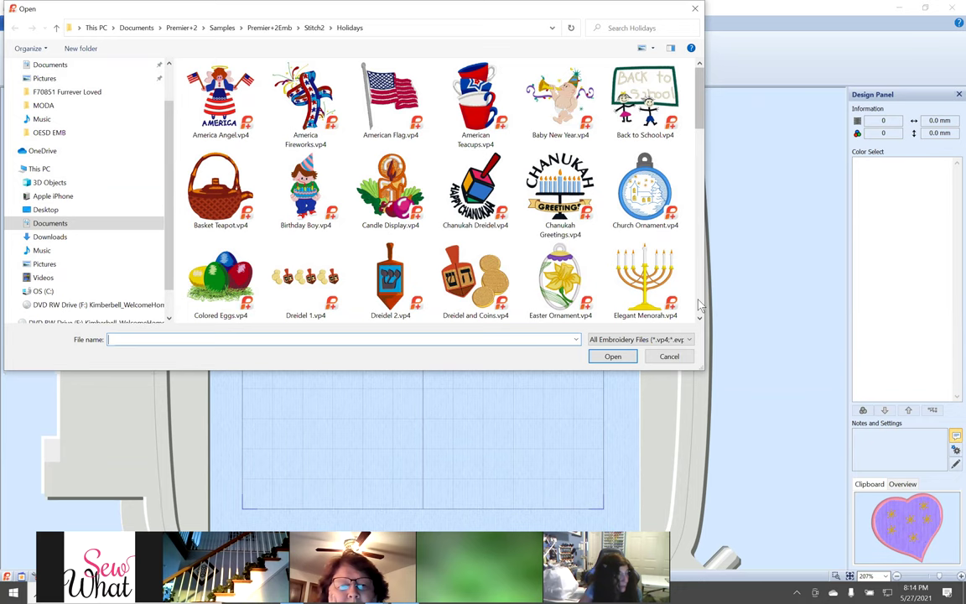
pyautogui.click(649, 196)
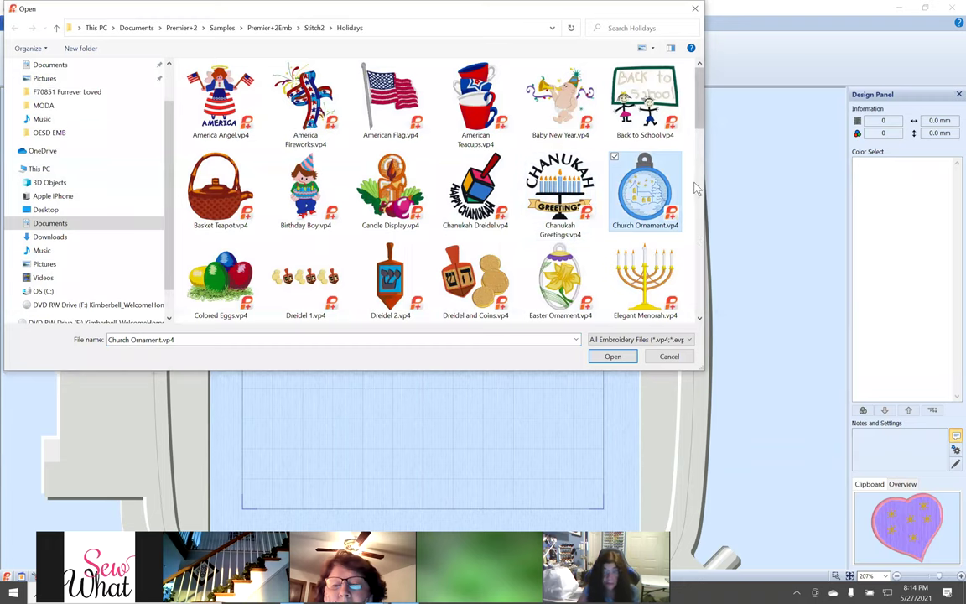
pyautogui.click(617, 359)
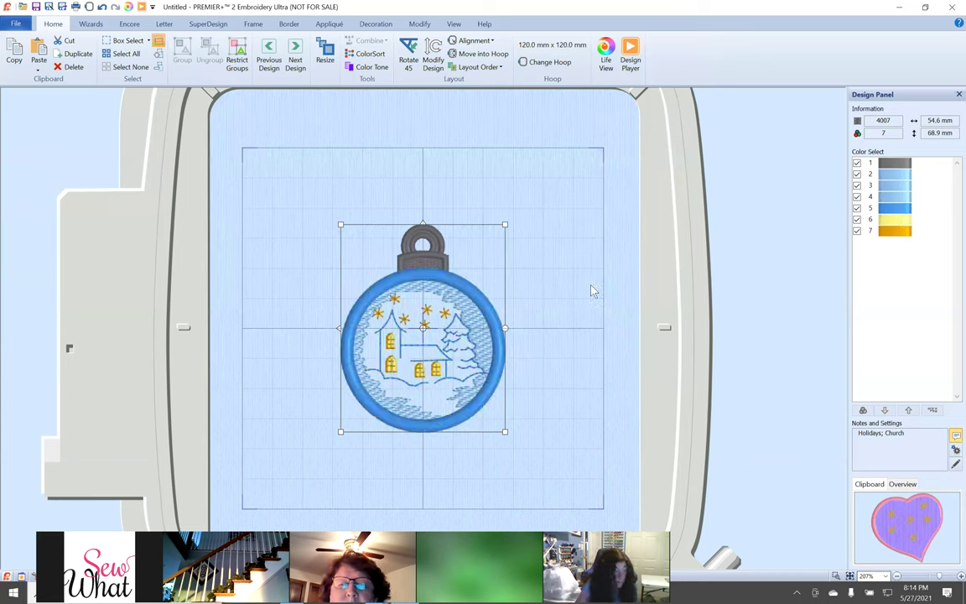
# Select the church ornament and open it for stitch-level modification.
pyautogui.click(563, 217)
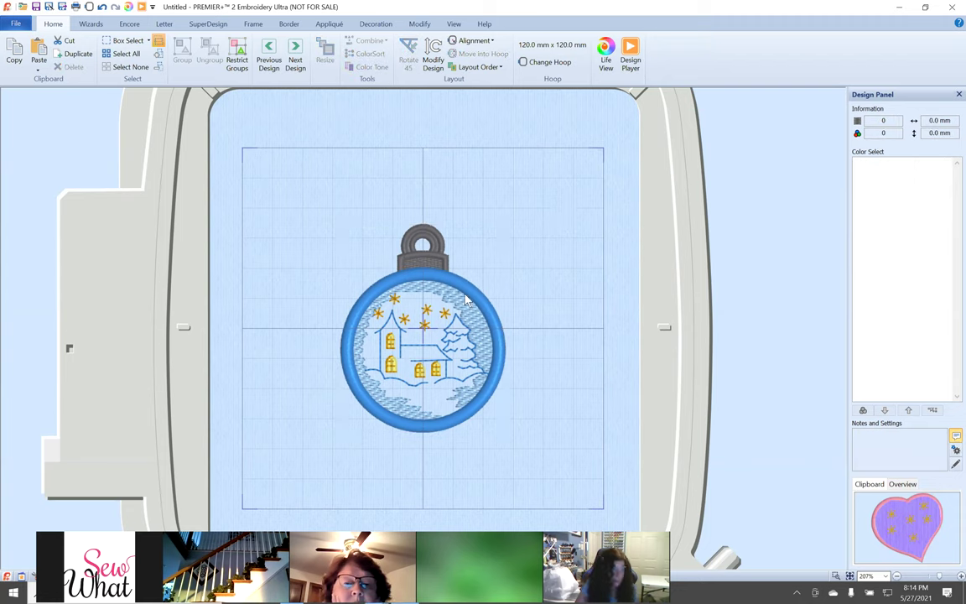
pyautogui.click(417, 24)
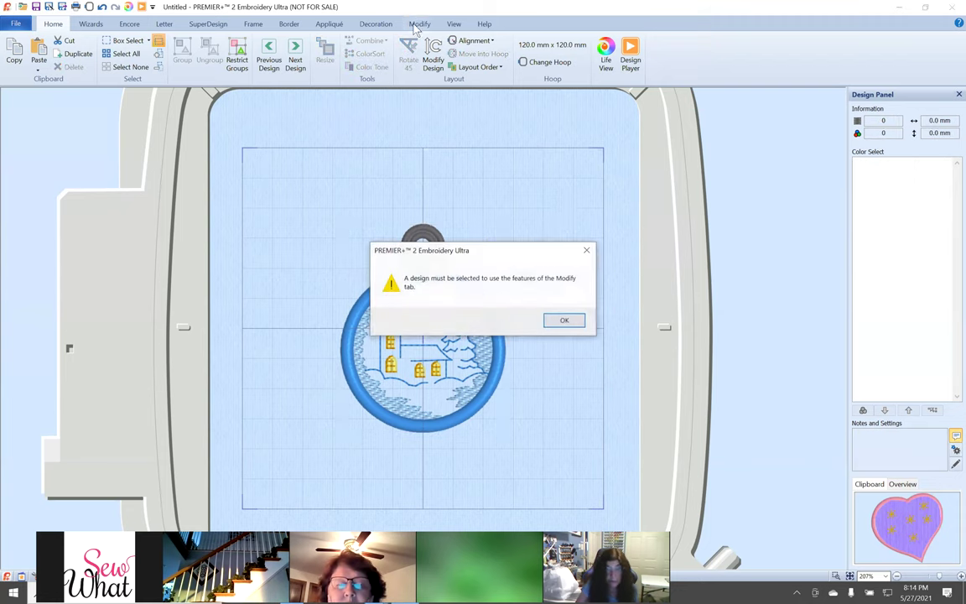
pyautogui.click(564, 322)
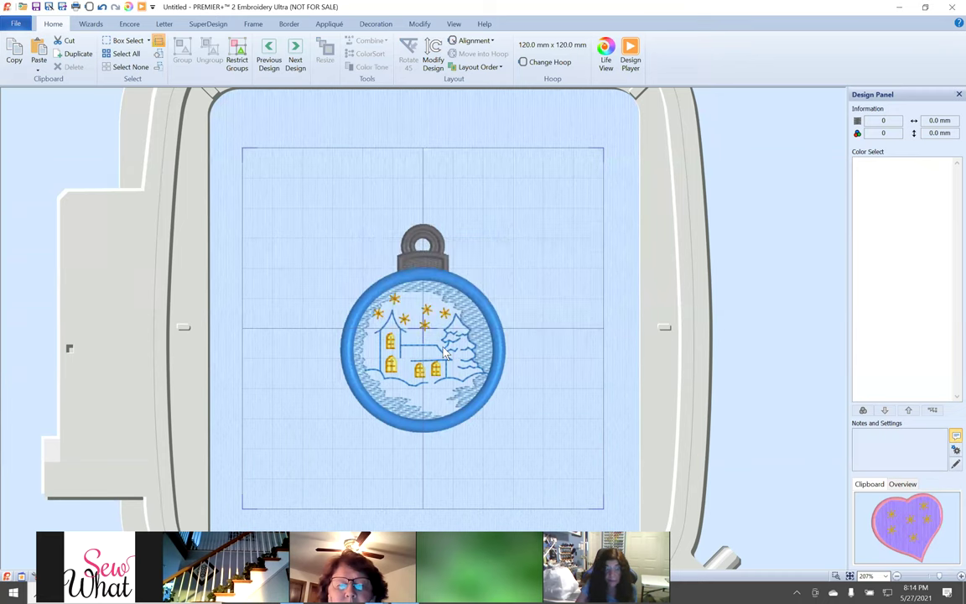
pyautogui.click(400, 305)
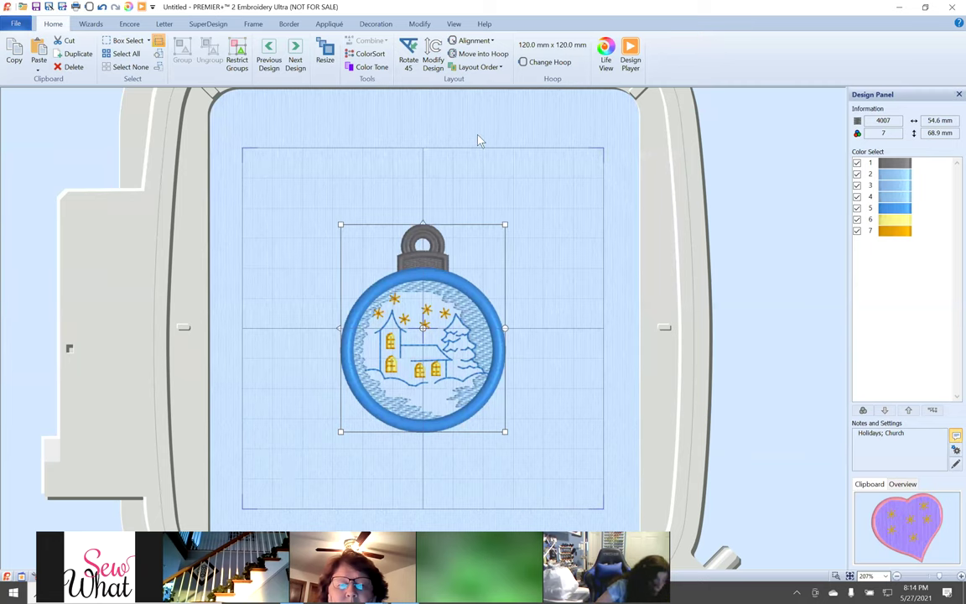
pyautogui.click(419, 23)
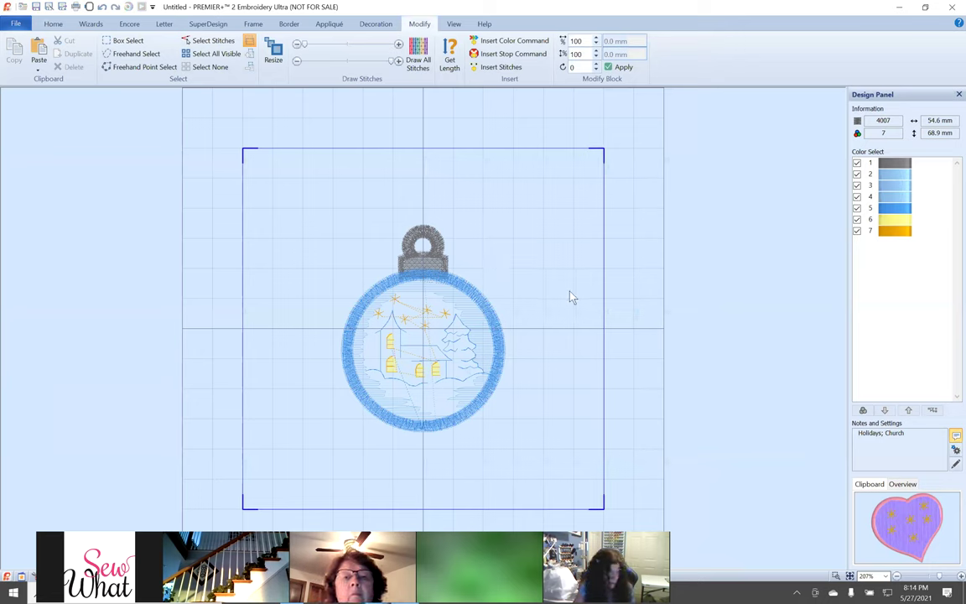
# Hide the ornament's grey hanger (colour 1) and the light blue circle of colour 2.
pyautogui.click(897, 165)
pyautogui.click(856, 163)
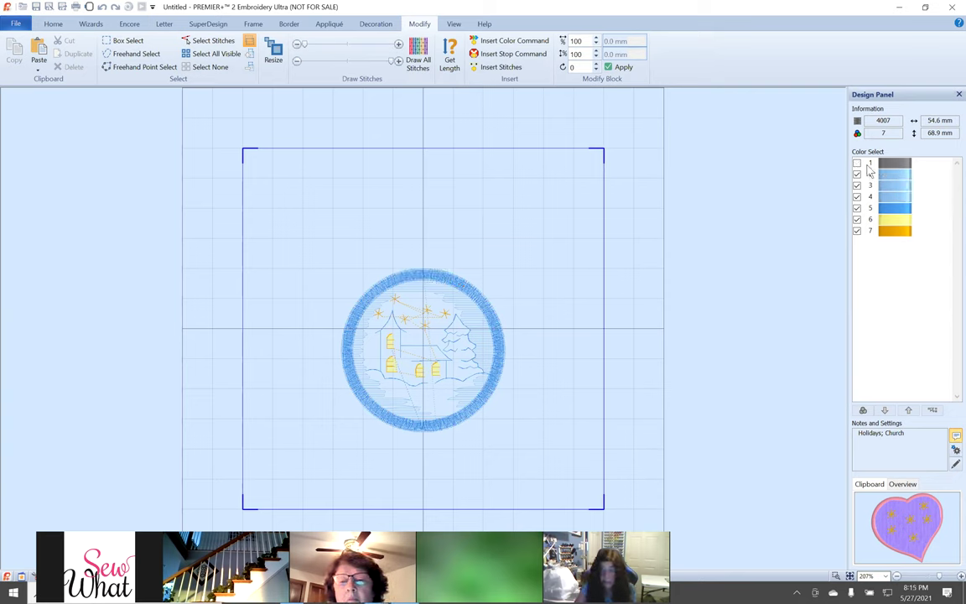
pyautogui.click(856, 174)
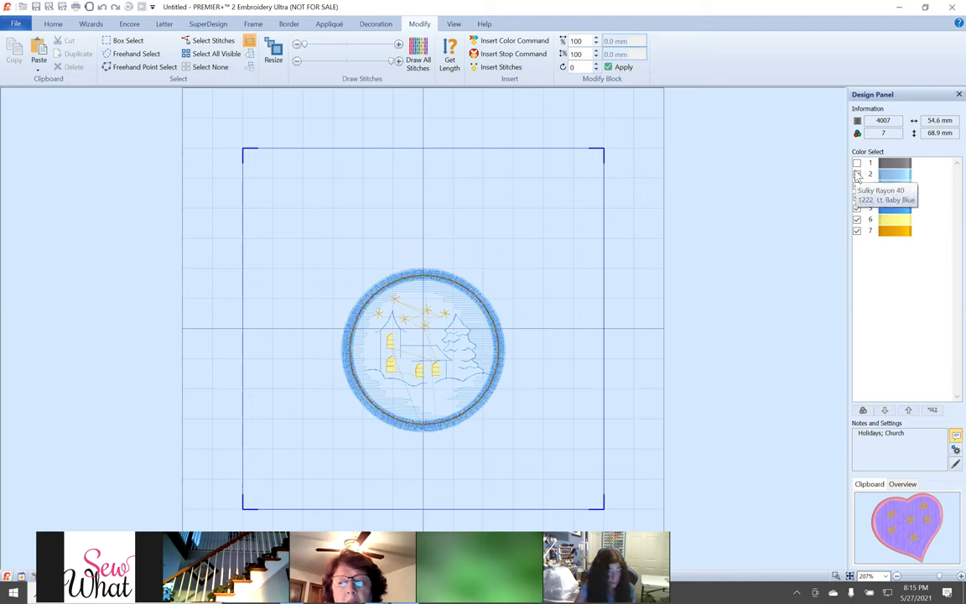
pyautogui.click(856, 175)
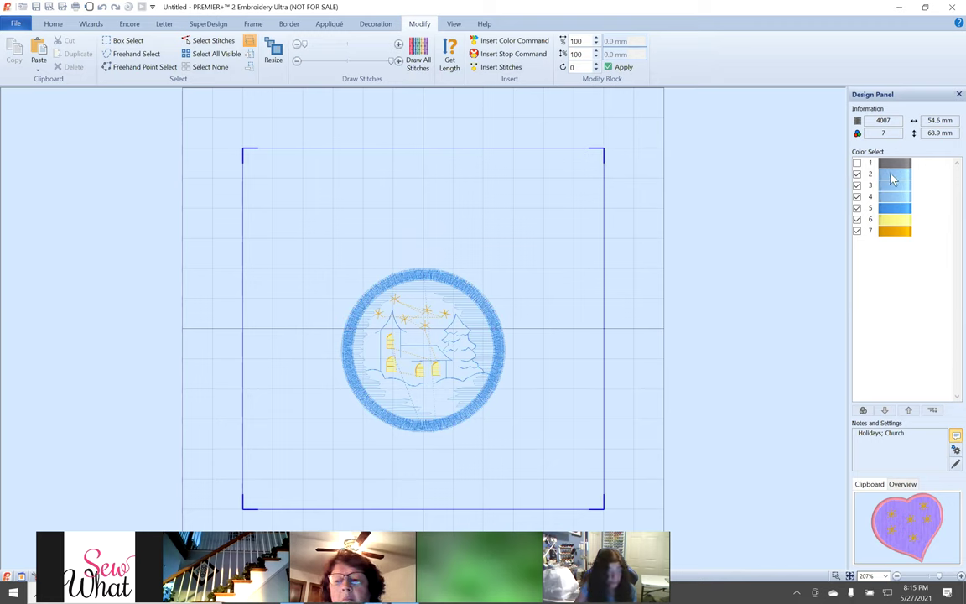
pyautogui.click(857, 184)
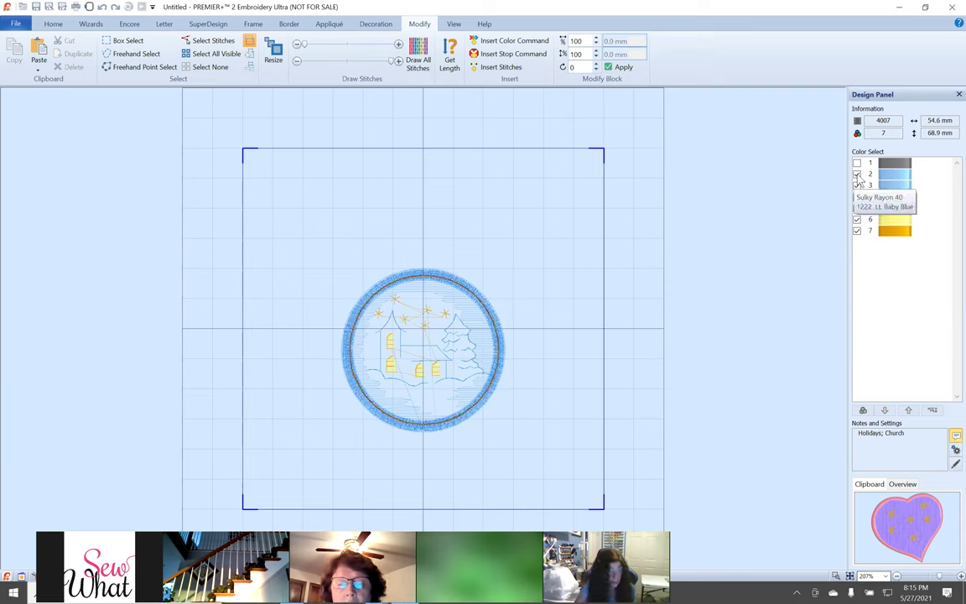
pyautogui.click(857, 184)
pyautogui.moveTo(316, 227)
pyautogui.mouseDown()
pyautogui.moveTo(324, 328)
pyautogui.moveTo(528, 465)
pyautogui.mouseUp()
pyautogui.click(857, 173)
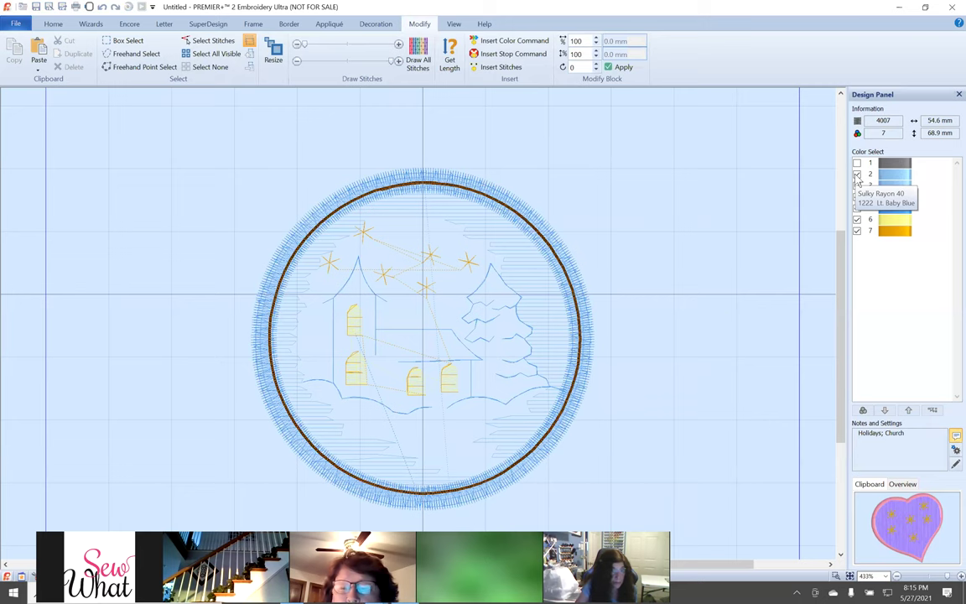
pyautogui.click(857, 175)
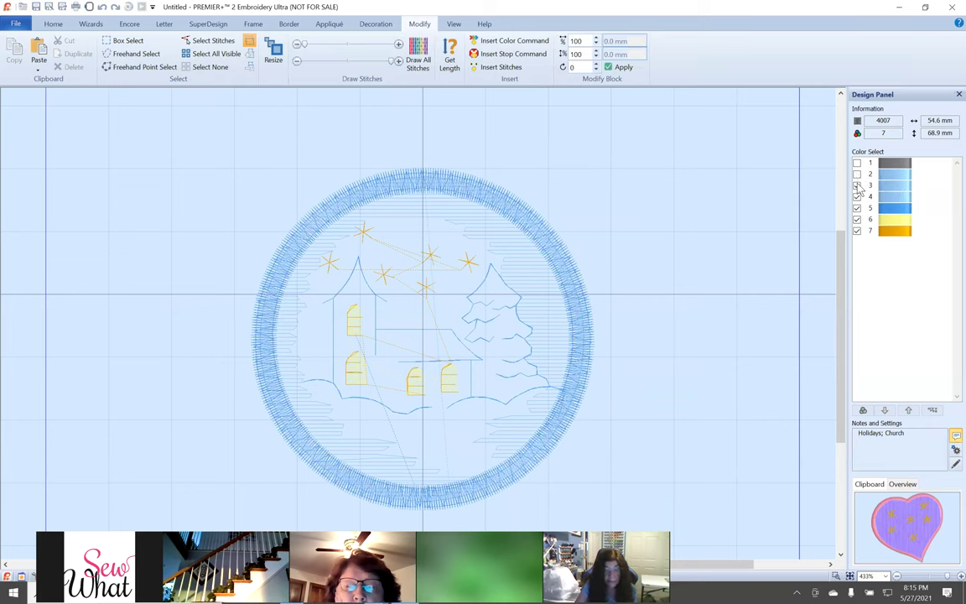
# Hide the light blue outer circle of colour 3 and the blue border and scene outlines of colour 5.
pyautogui.click(857, 185)
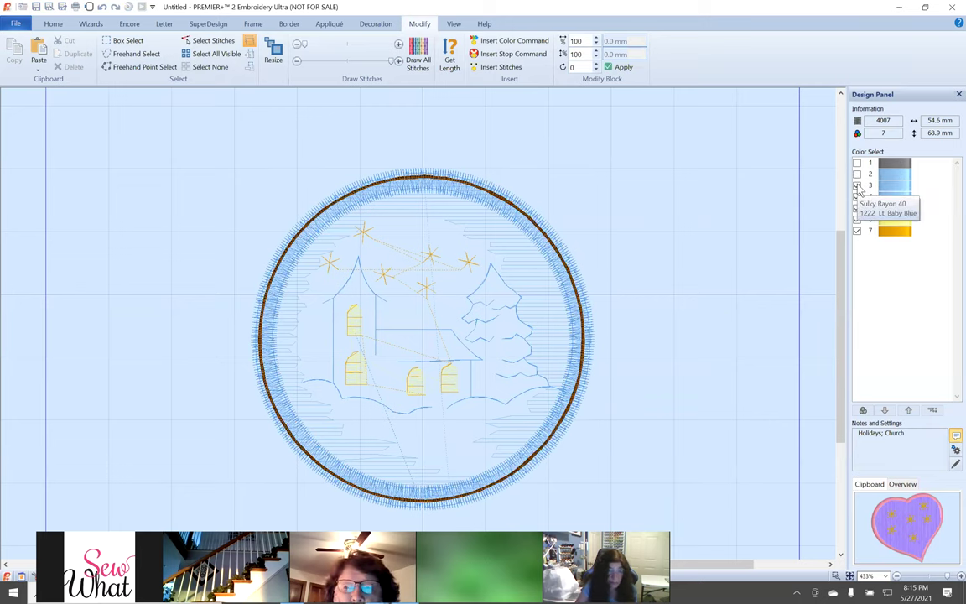
pyautogui.click(857, 185)
pyautogui.click(857, 196)
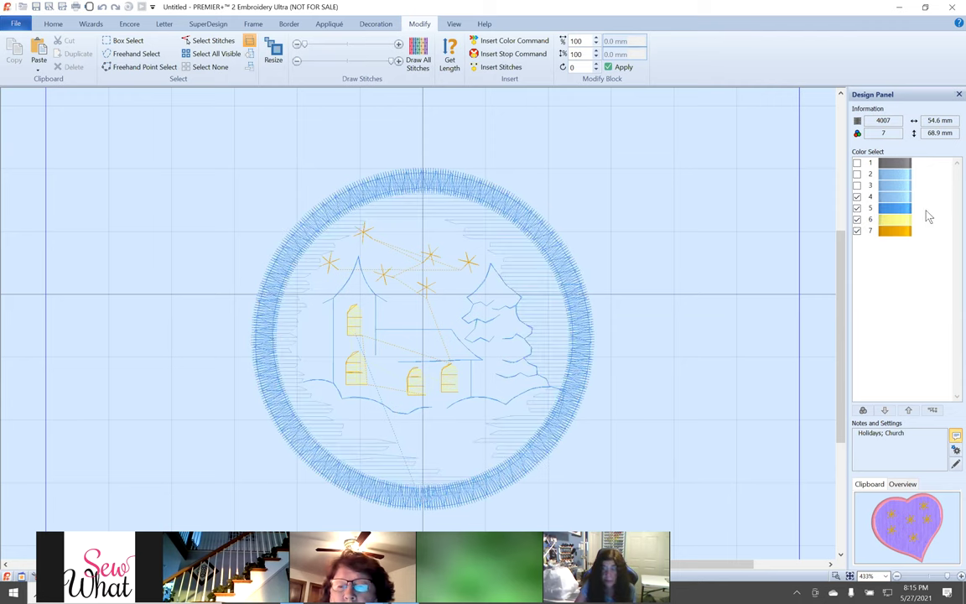
pyautogui.click(856, 209)
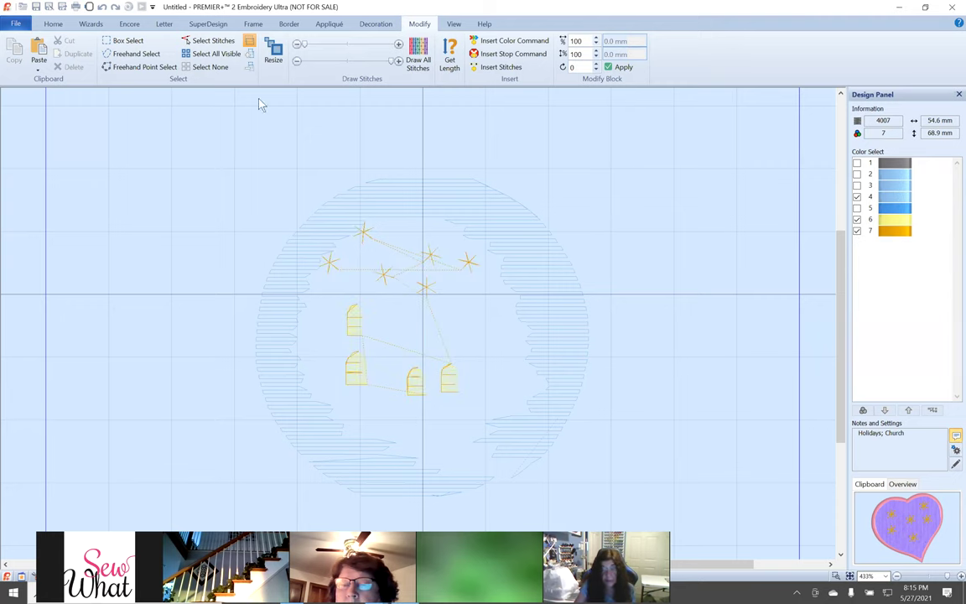
# Select all the visible stitches of the light blue fill, windows and stars (colours 4, 6 and 7) and delete them.
pyautogui.click(216, 55)
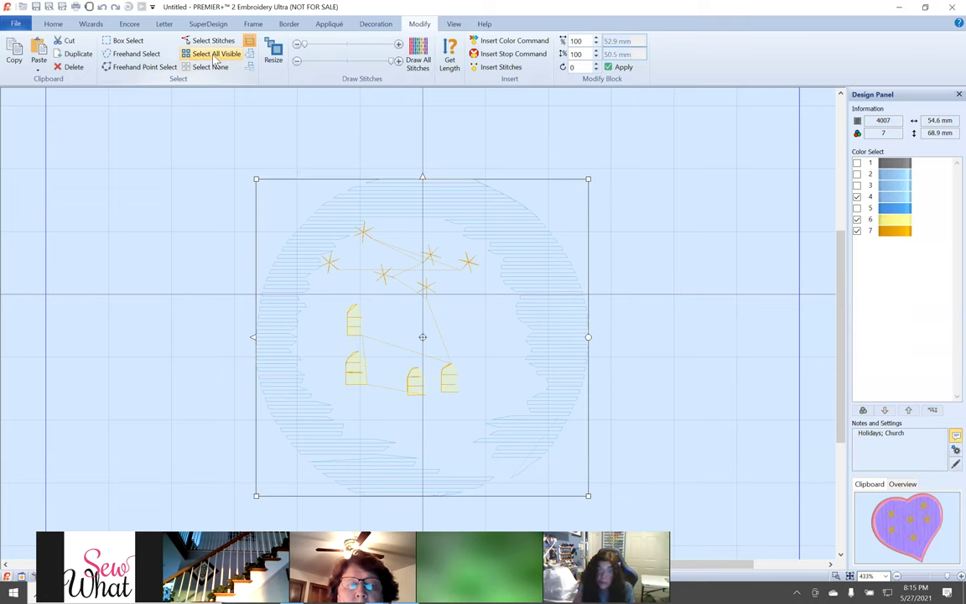
pyautogui.click(71, 67)
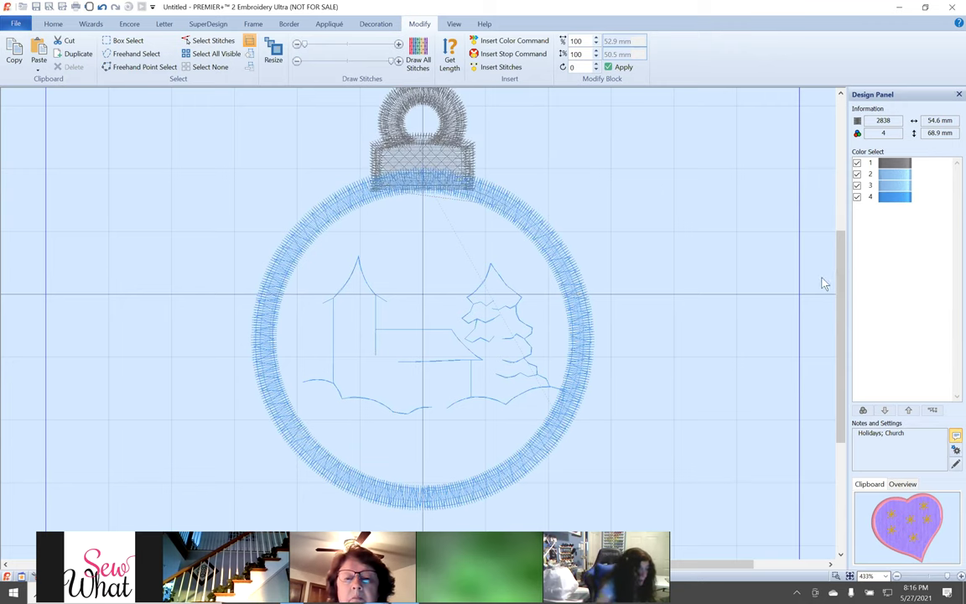
# Hide the ornament's grey hanger (colour 1) and the two light blue colours 2 and 3.
pyautogui.scroll(1, 842, 307)
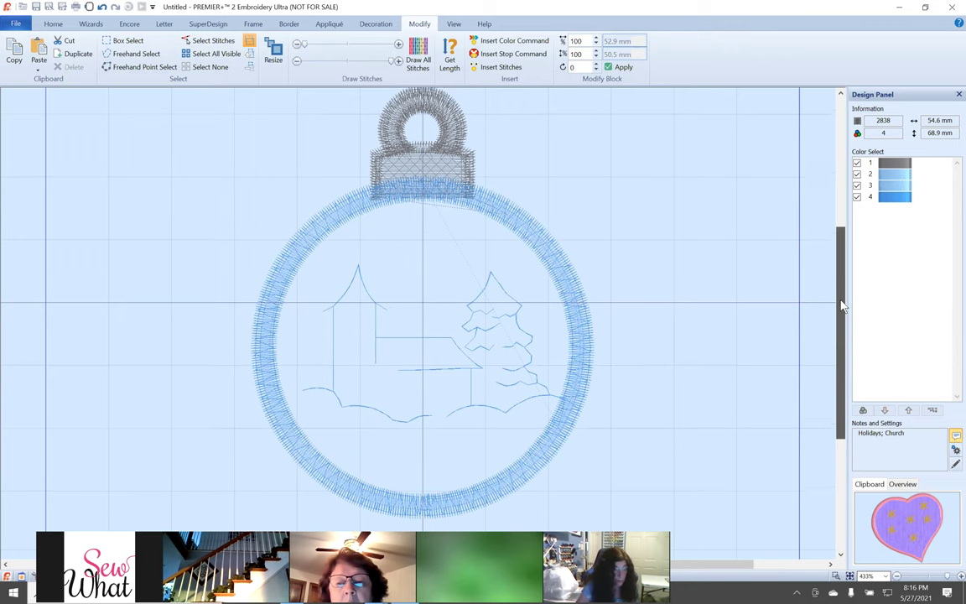
pyautogui.scroll(3, 842, 306)
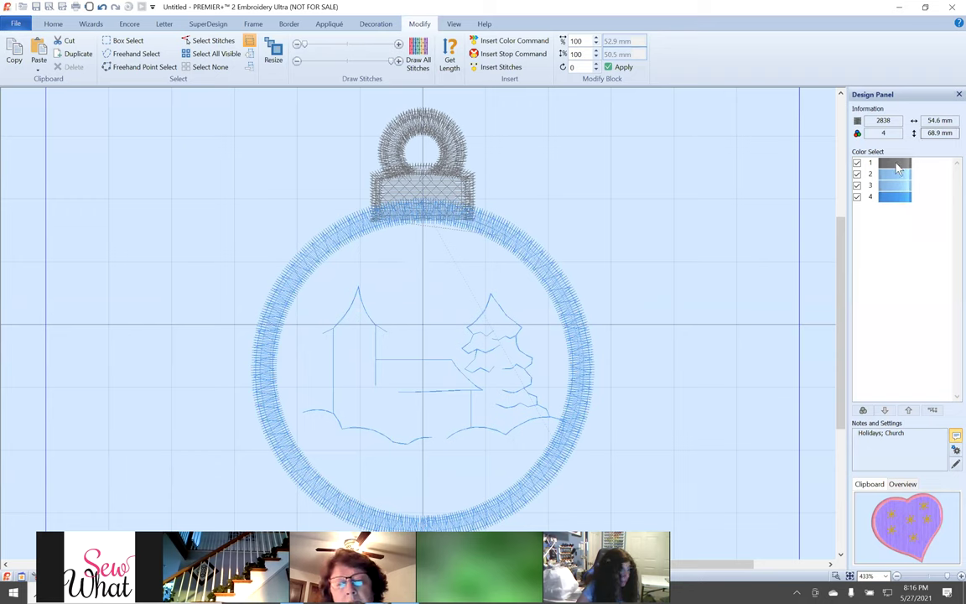
pyautogui.click(856, 163)
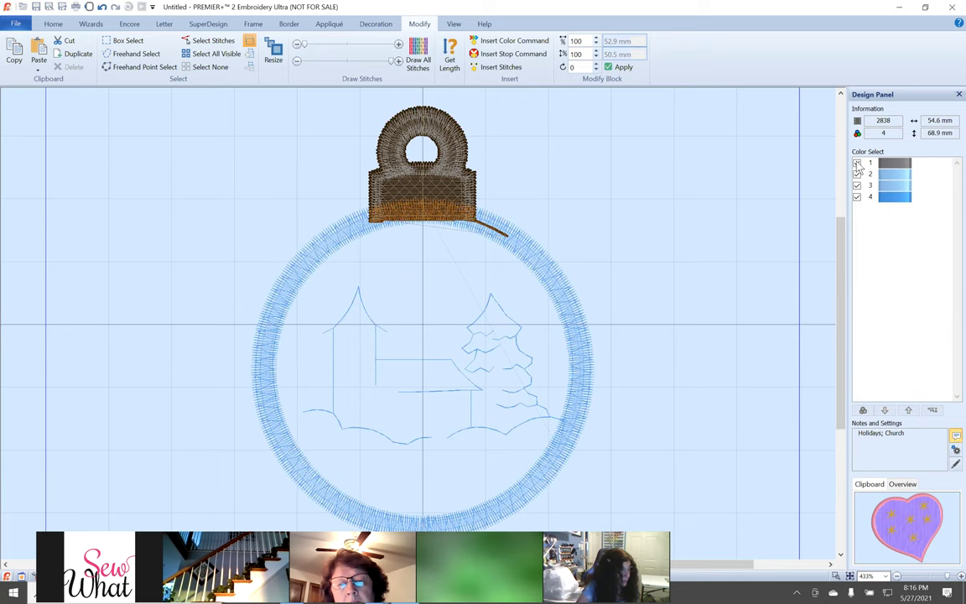
pyautogui.click(856, 174)
pyautogui.click(856, 185)
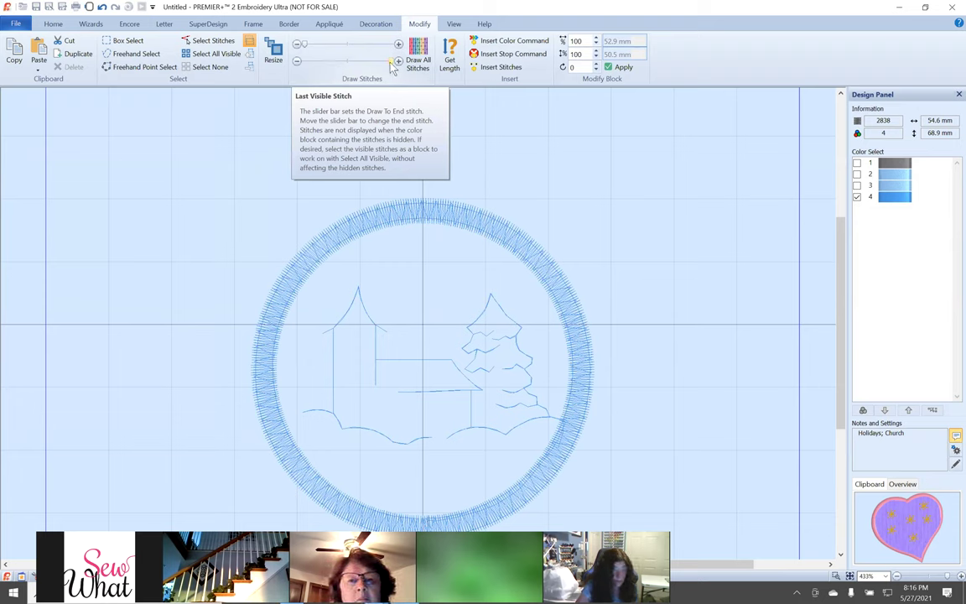
# Lower the last visible stitch until only the church and tree outlines are drawn, and delete those stitches.
pyautogui.moveTo(399, 67)
pyautogui.mouseDown()
pyautogui.moveTo(353, 72)
pyautogui.moveTo(366, 67)
pyautogui.mouseUp()
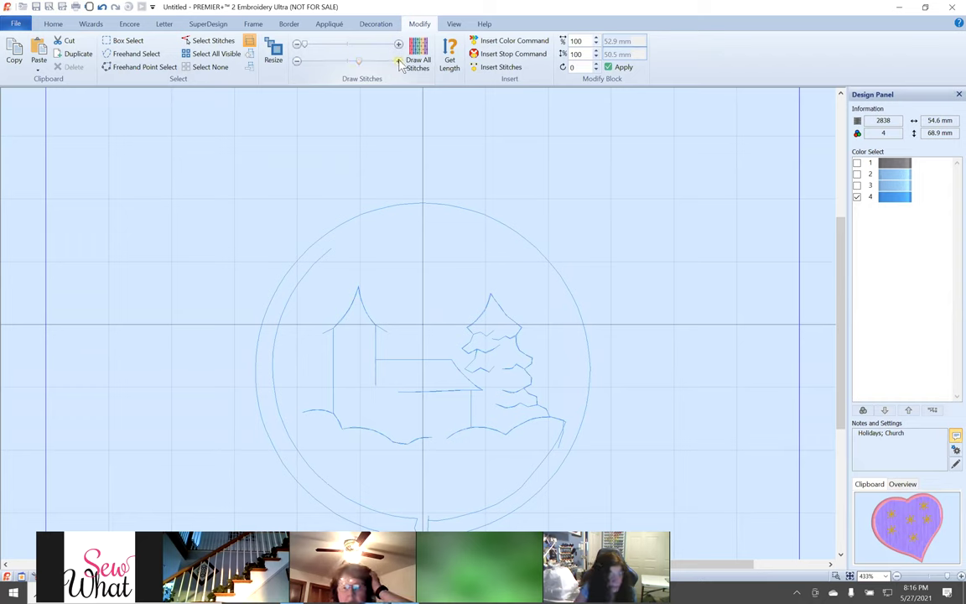
pyautogui.click(398, 62)
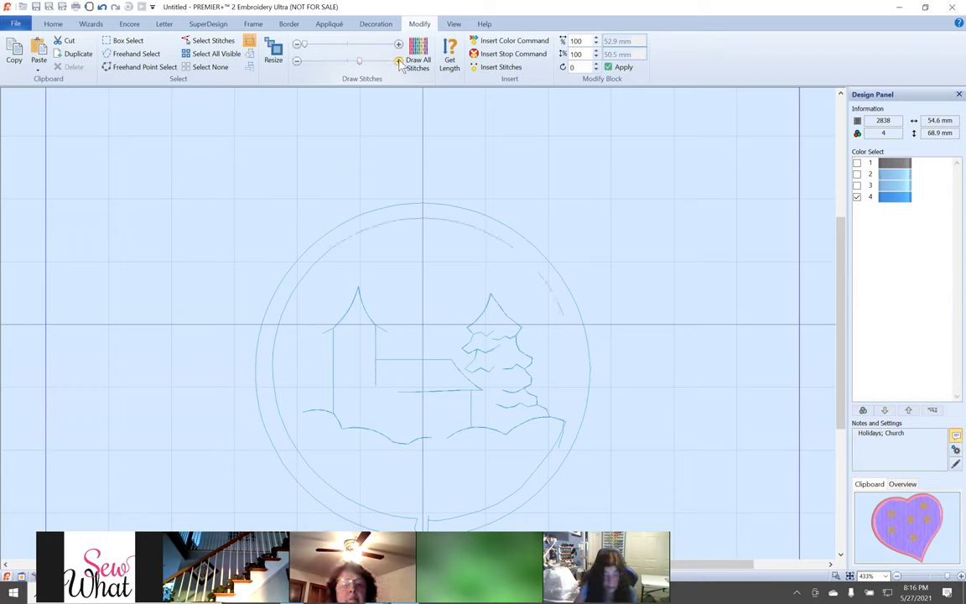
pyautogui.moveTo(361, 62); pyautogui.dragTo(366, 64)
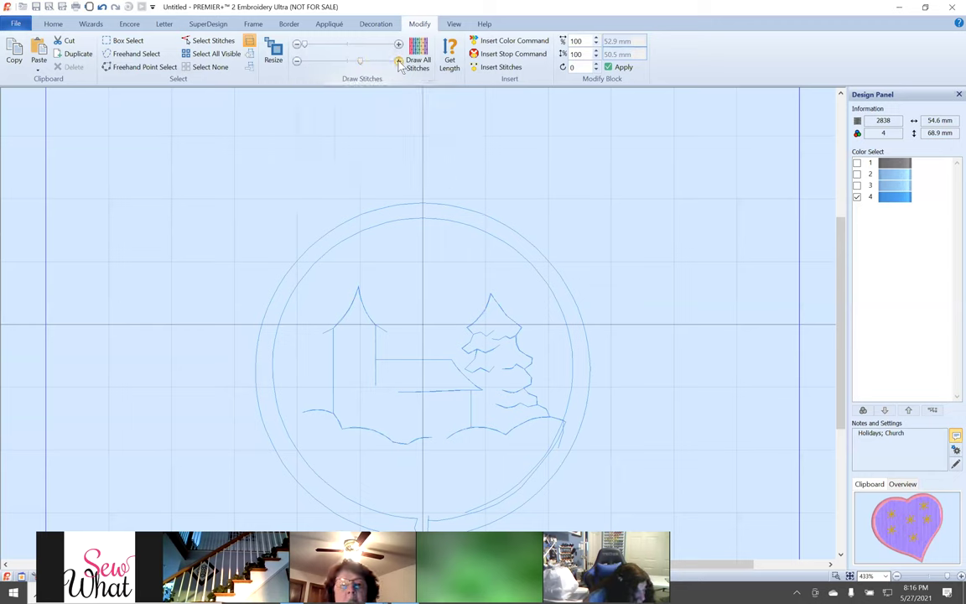
pyautogui.click(400, 62)
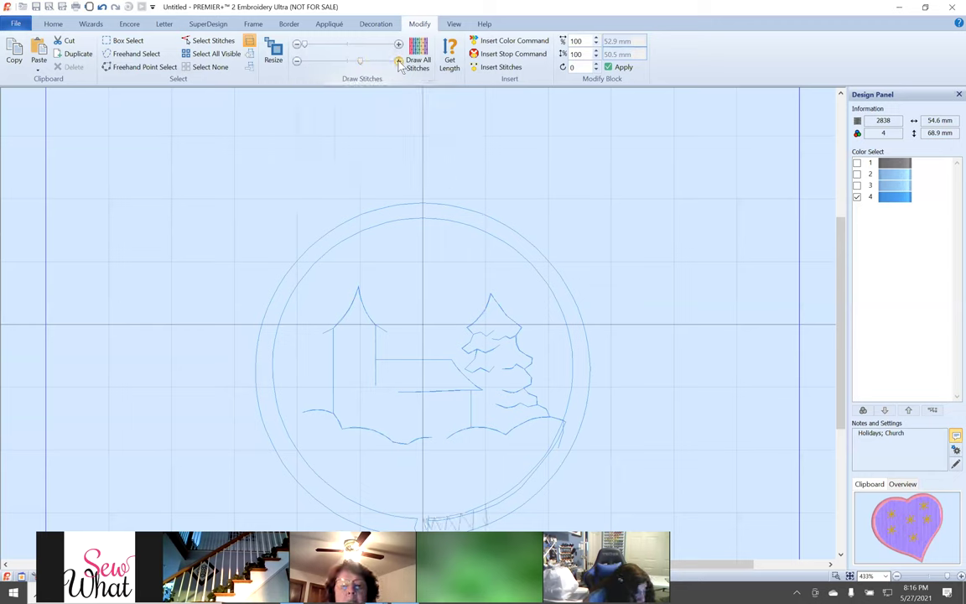
pyautogui.click(298, 62)
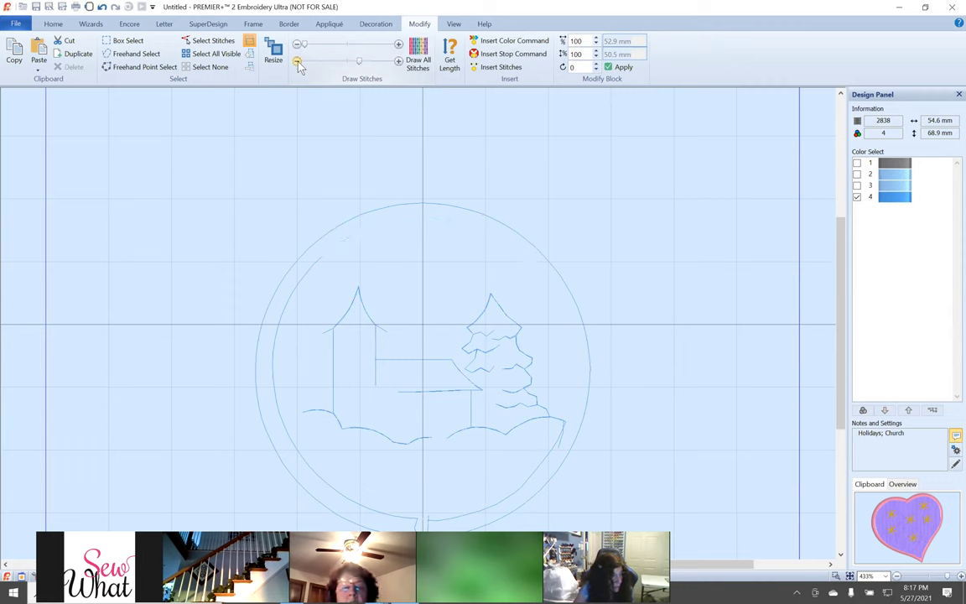
pyautogui.click(297, 63)
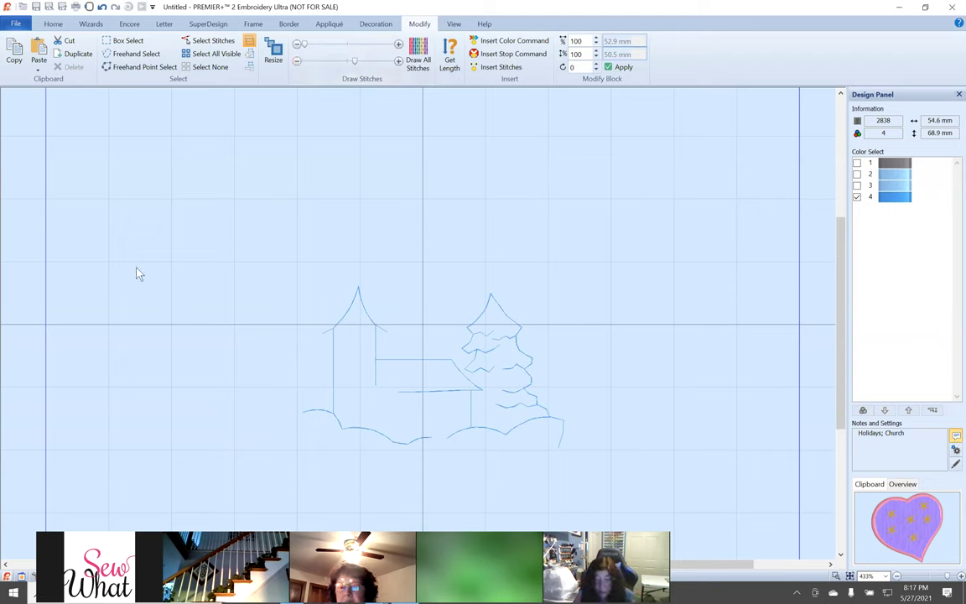
pyautogui.click(211, 53)
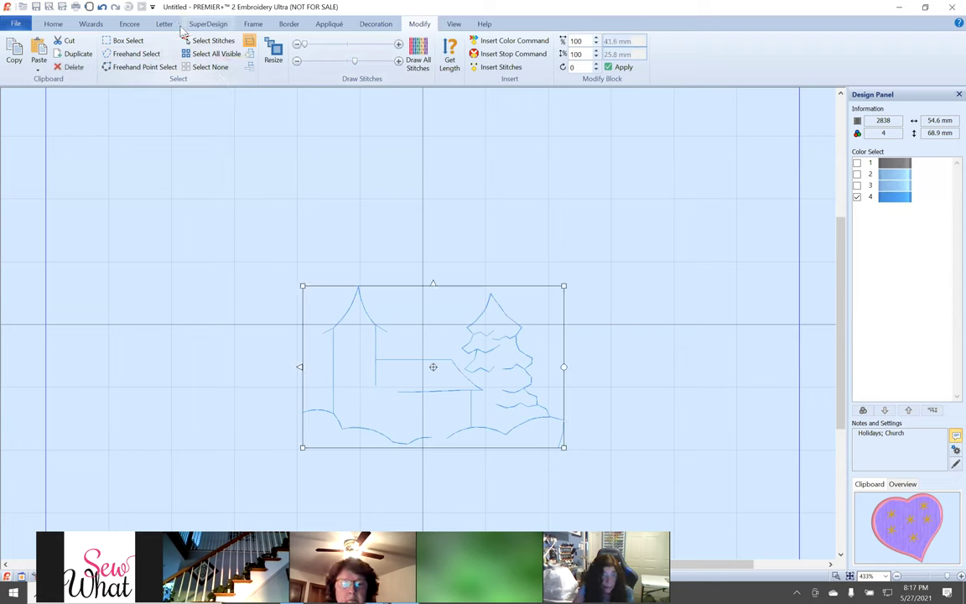
pyautogui.click(74, 67)
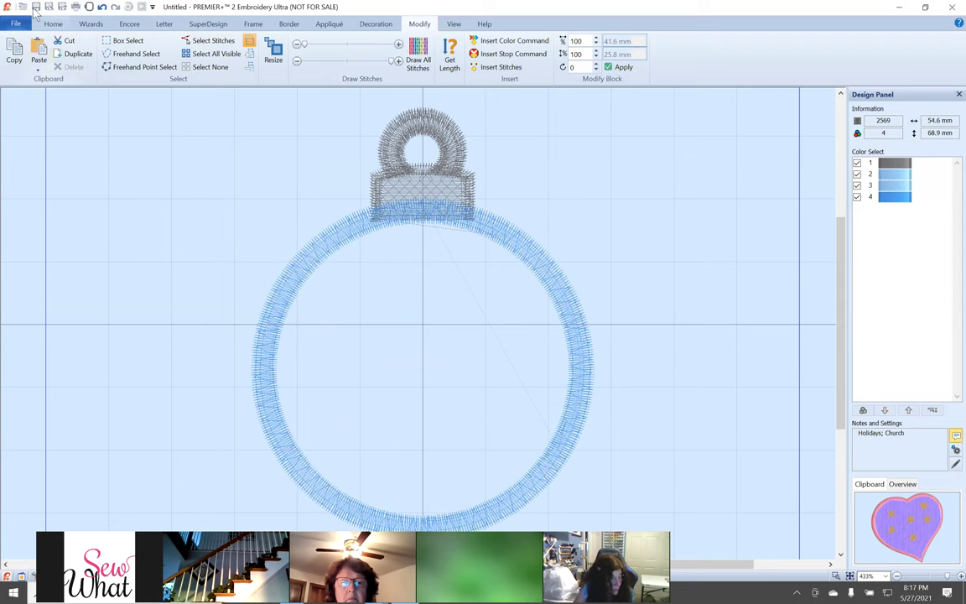
# Leave stitch-level modification and recolour the ornament's colour 3 from the quick colours to yellow.
pyautogui.click(53, 23)
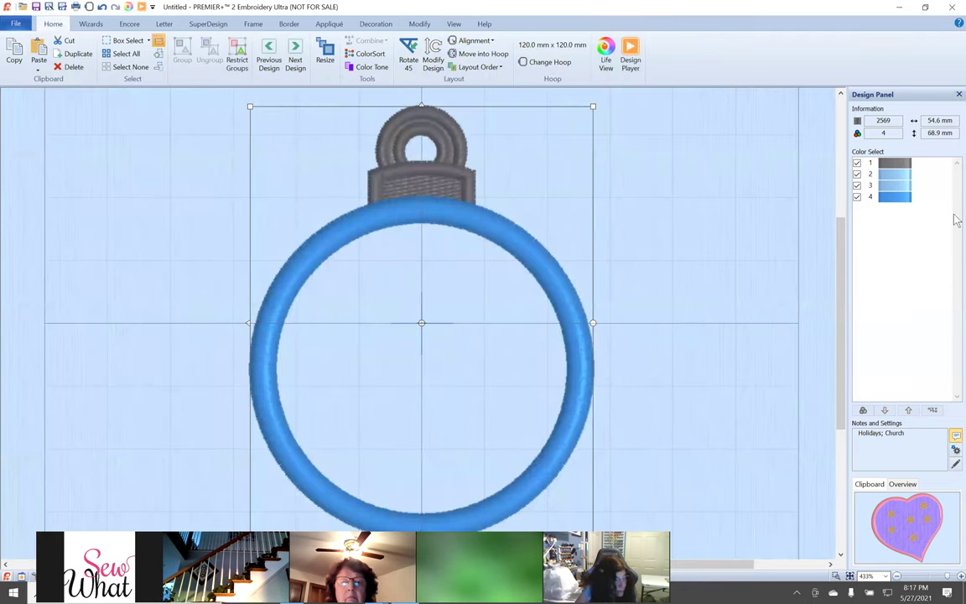
pyautogui.doubleClick(894, 184)
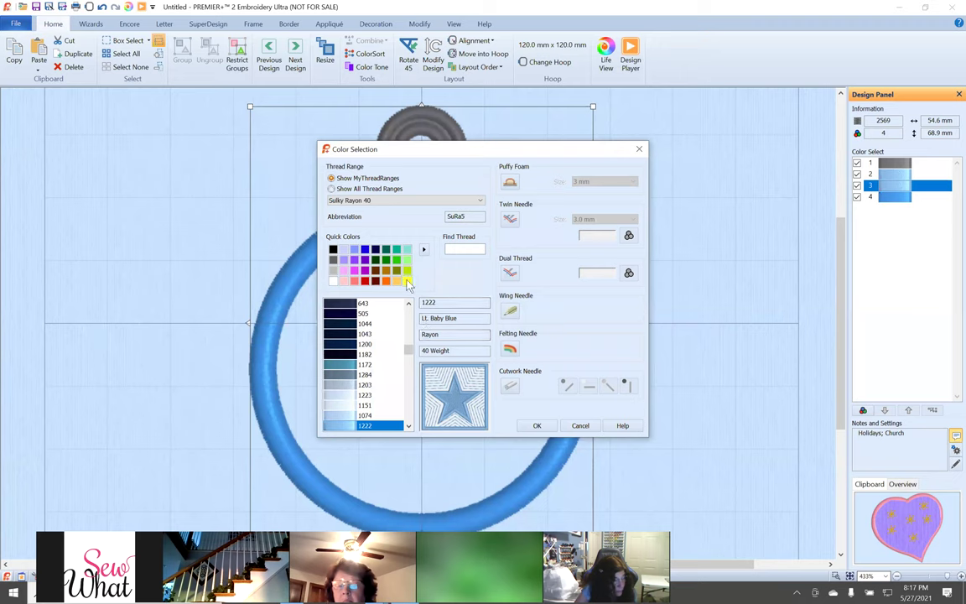
pyautogui.click(407, 282)
pyautogui.click(536, 425)
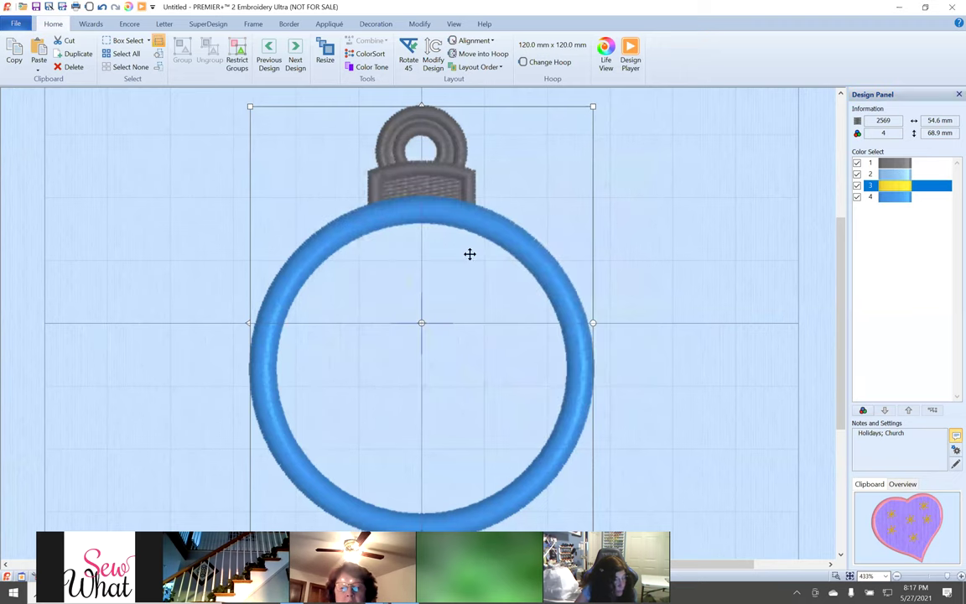
pyautogui.click(705, 246)
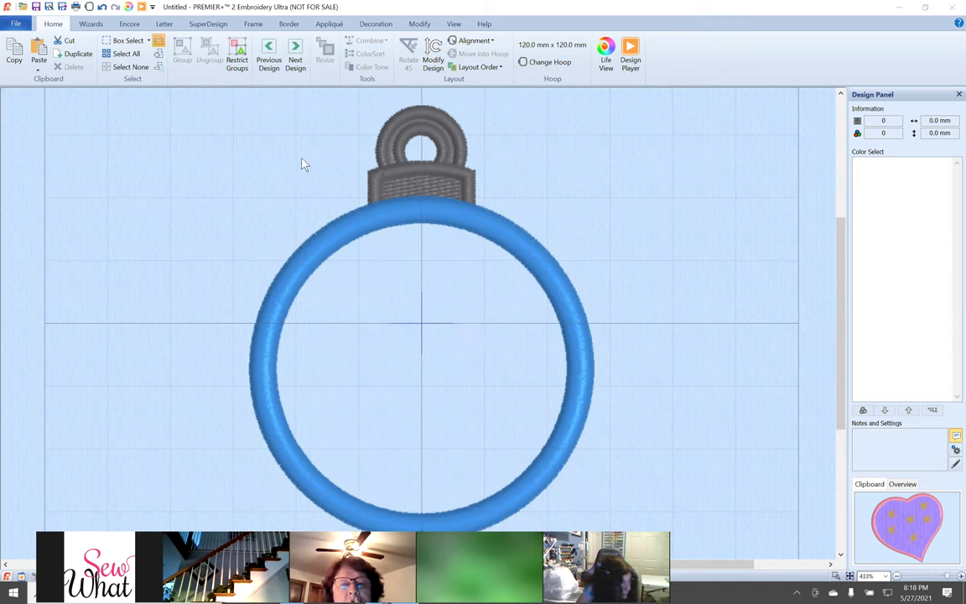
# Use Get Length to measure across the ornament from its hanger to the lower edge of the ring.
pyautogui.click(453, 24)
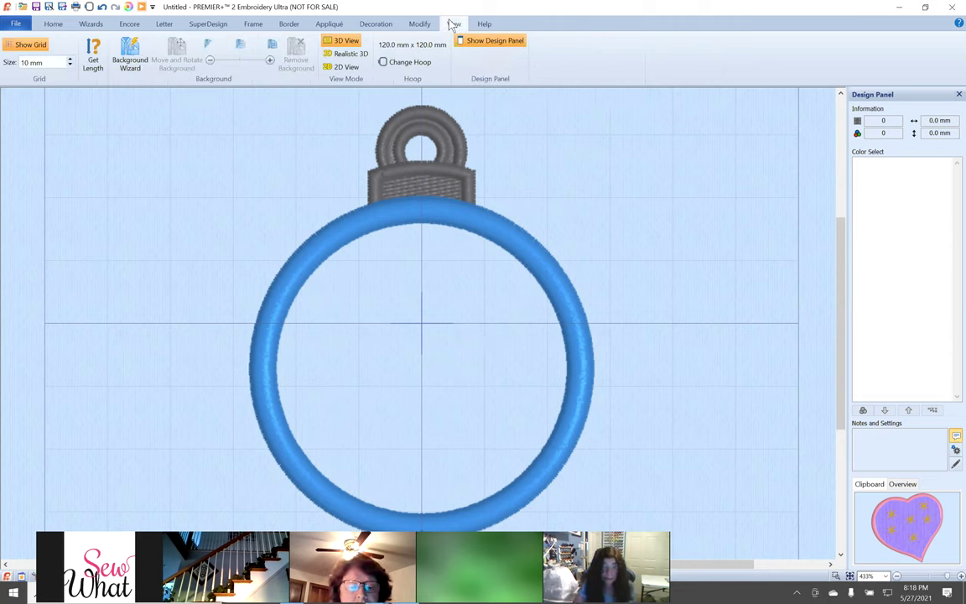
pyautogui.click(93, 58)
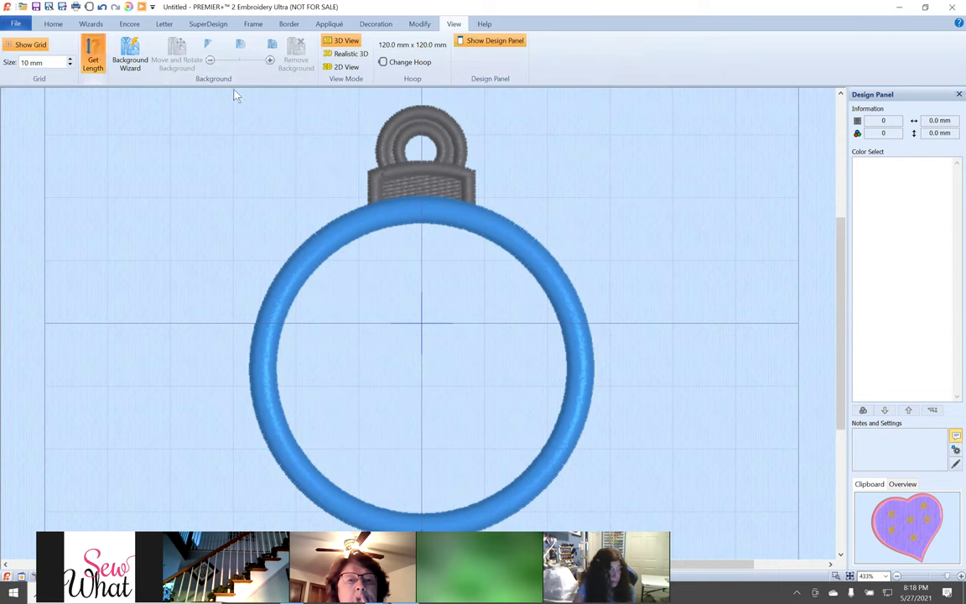
pyautogui.moveTo(426, 110); pyautogui.dragTo(427, 527)
pyautogui.moveTo(452, 206); pyautogui.dragTo(537, 482)
pyautogui.moveTo(425, 135); pyautogui.dragTo(440, 514)
pyautogui.click(482, 517)
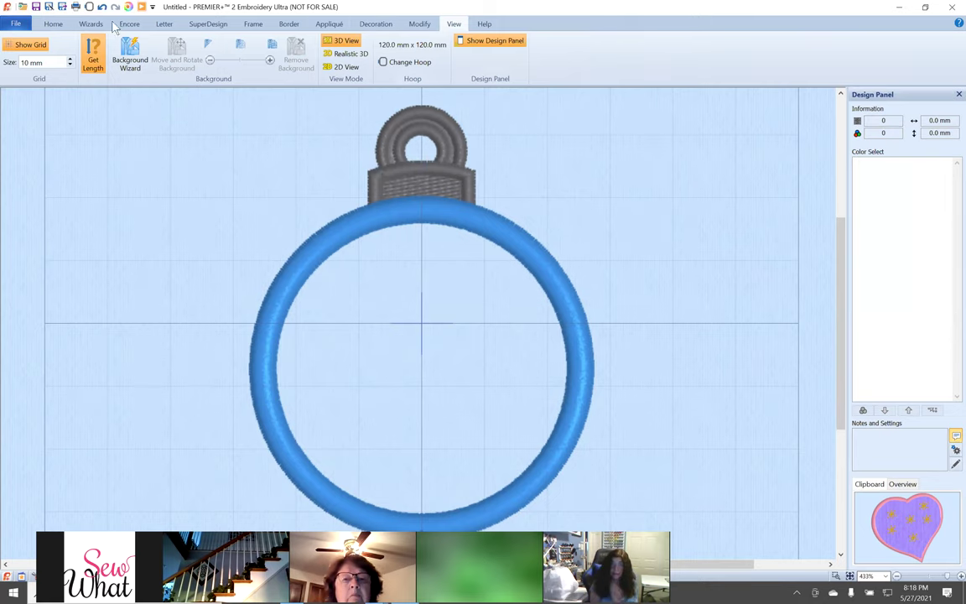
# Start saving the design under a new name and create a folder named EMBROIDERY in Documents.
pyautogui.click(15, 24)
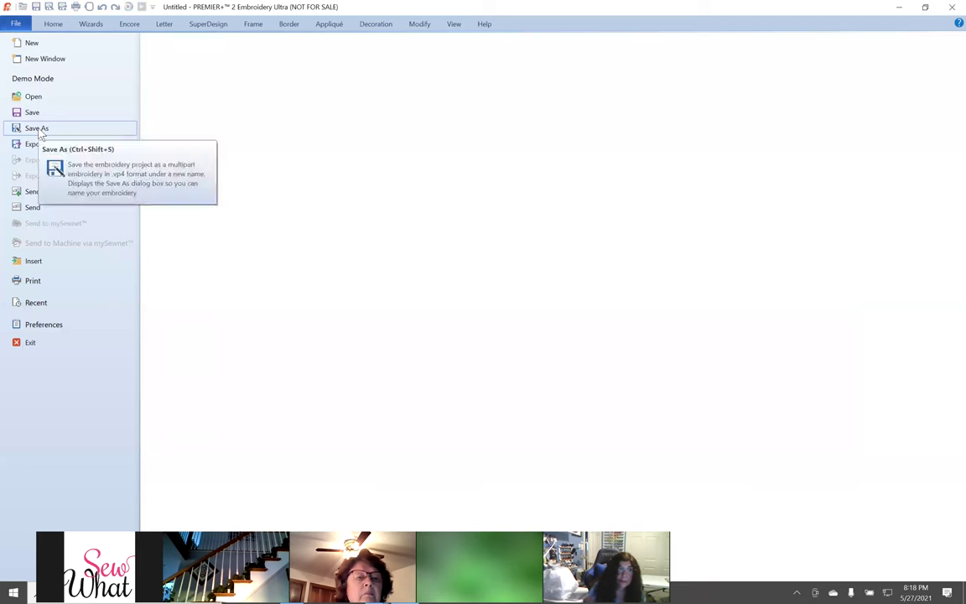
pyautogui.click(37, 128)
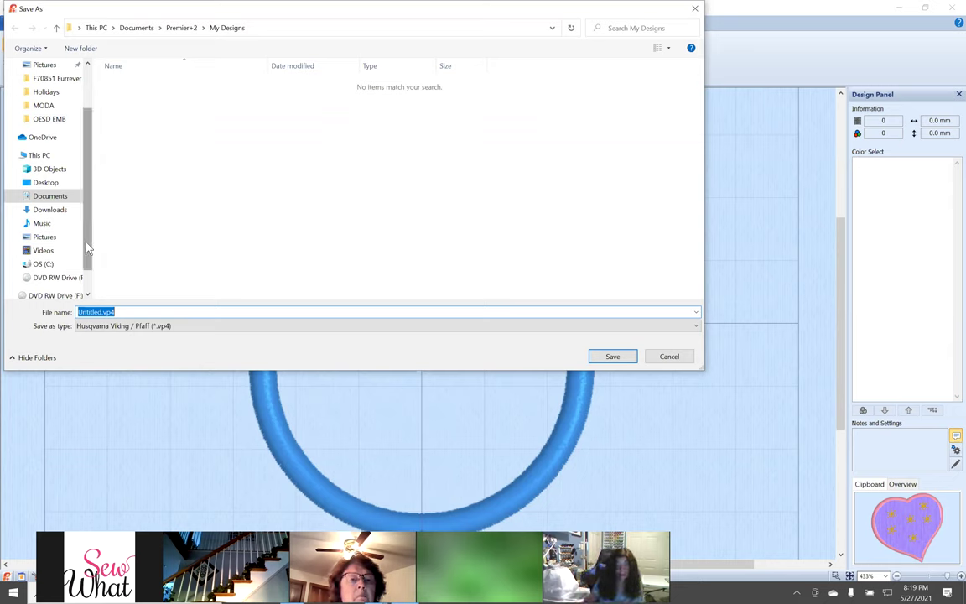
pyautogui.scroll(2, 77, 217)
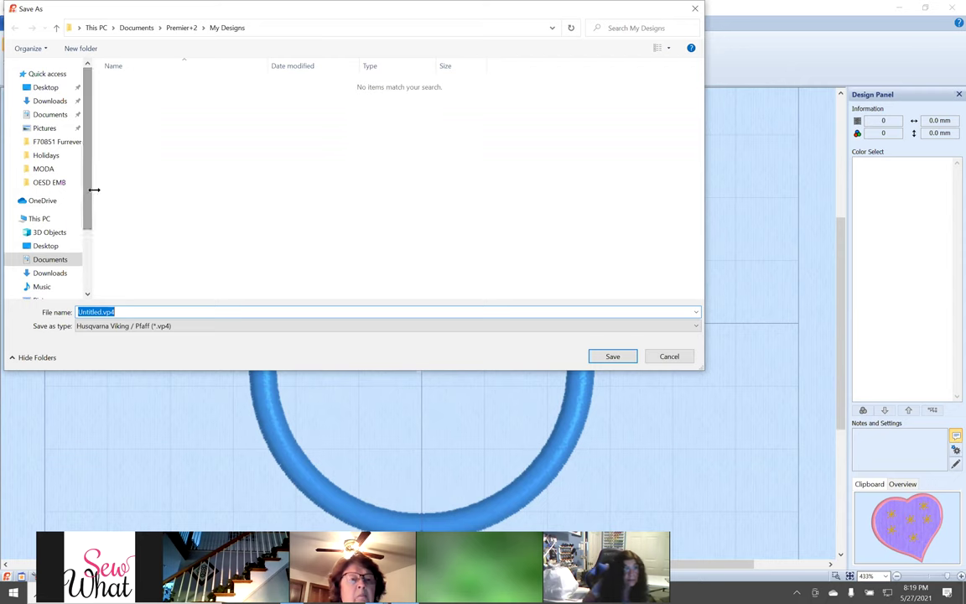
pyautogui.click(56, 116)
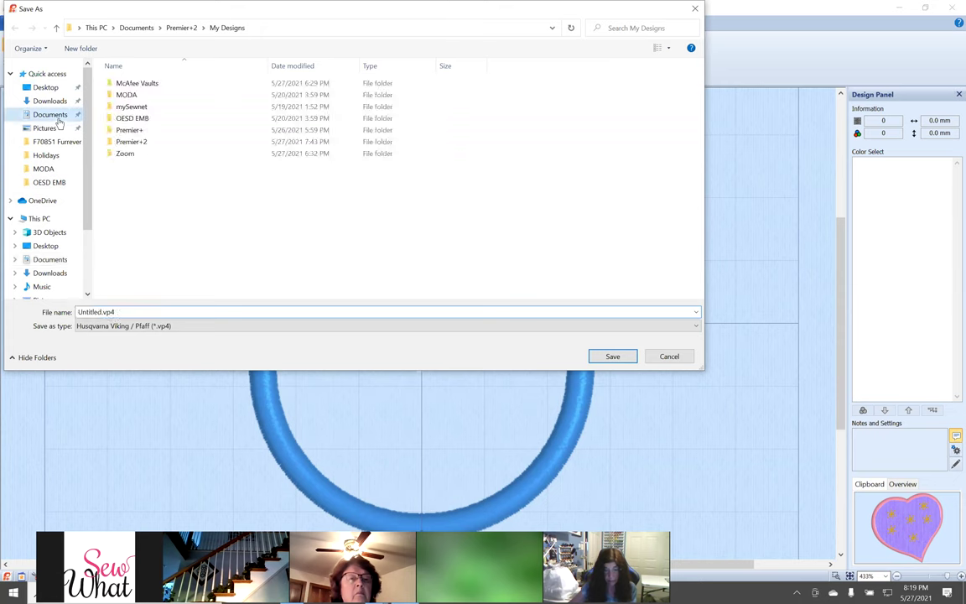
pyautogui.click(80, 48)
pyautogui.write('EMBROIDERY')
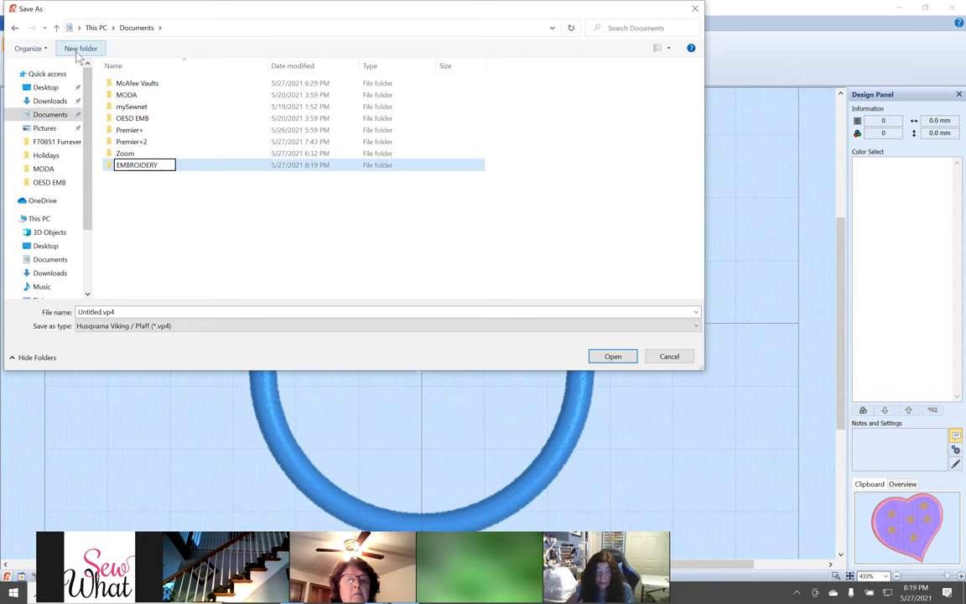
pyautogui.press('Return')
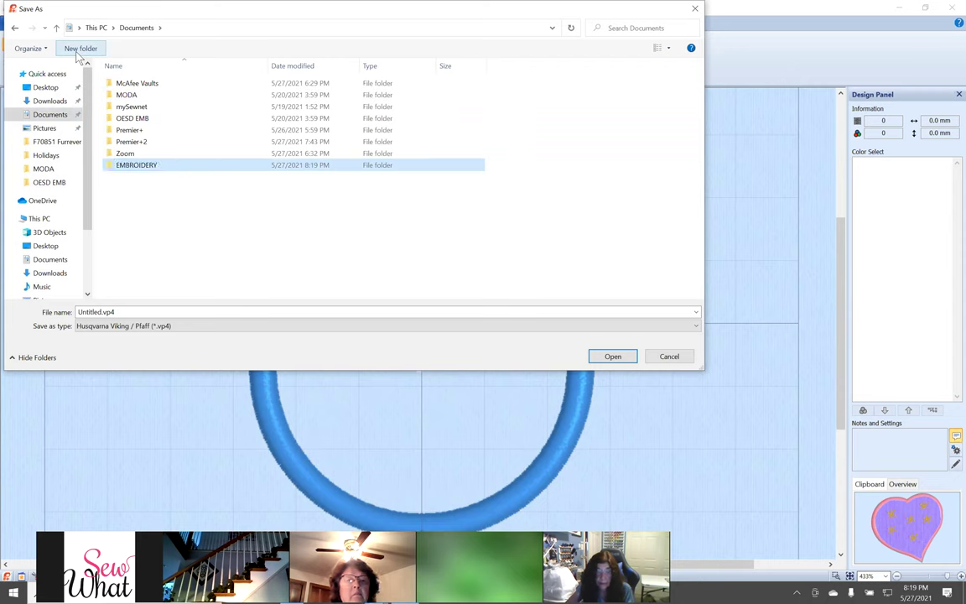
# Open the EMBROIDERY folder and create a new subfolder inside it.
pyautogui.doubleClick(116, 167)
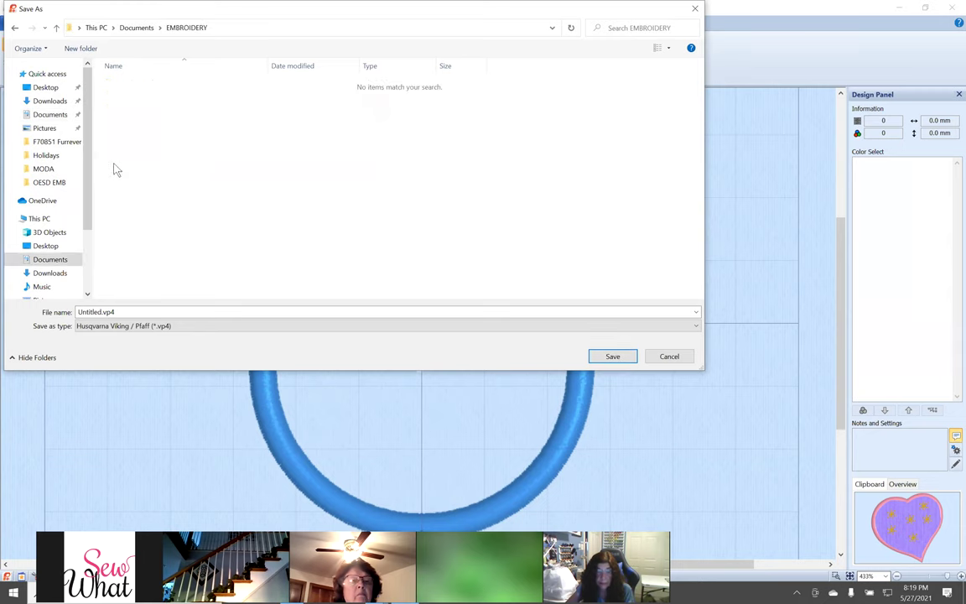
pyautogui.click(84, 52)
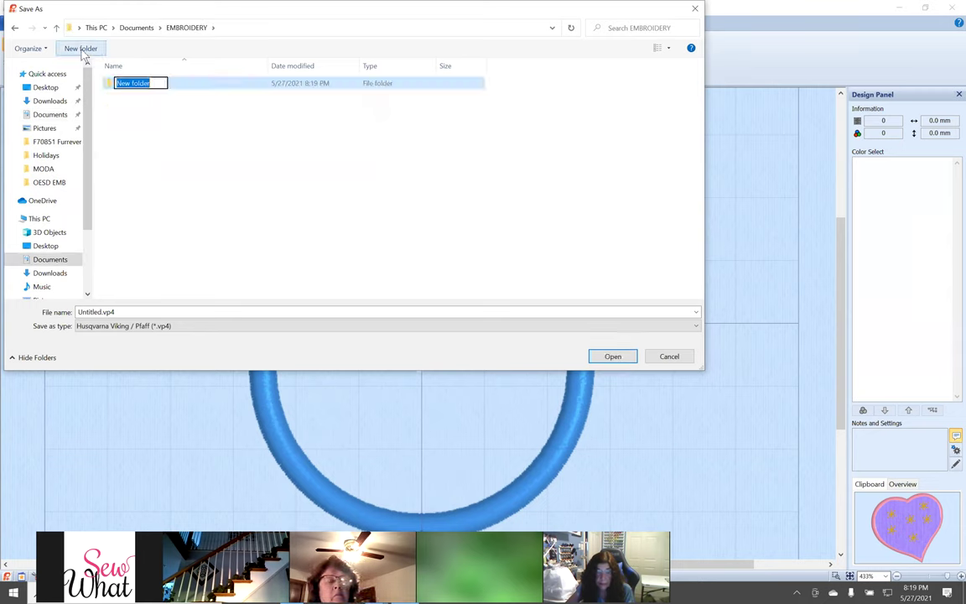
pyautogui.write('CLASS DESIGN')
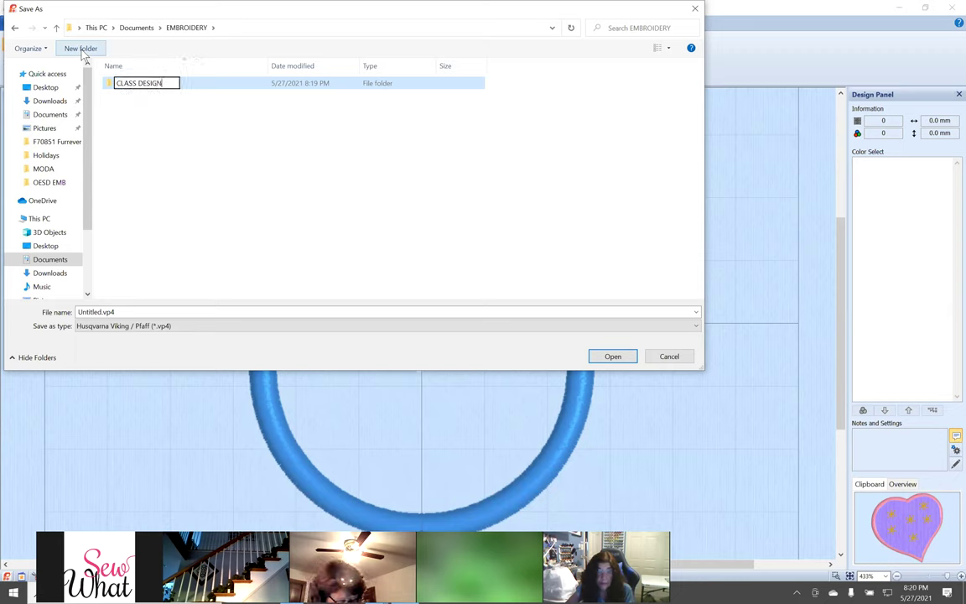
pyautogui.press('BackSpace')
pyautogui.press('BackSpace')
pyautogui.press('BackSpace')
pyautogui.press('BackSpace')
pyautogui.press('BackSpace')
pyautogui.press('BackSpace')
pyautogui.press('BackSpace')
pyautogui.press('BackSpace')
pyautogui.press('BackSpace')
pyautogui.press('BackSpace')
pyautogui.press('BackSpace')
pyautogui.press('BackSpace')
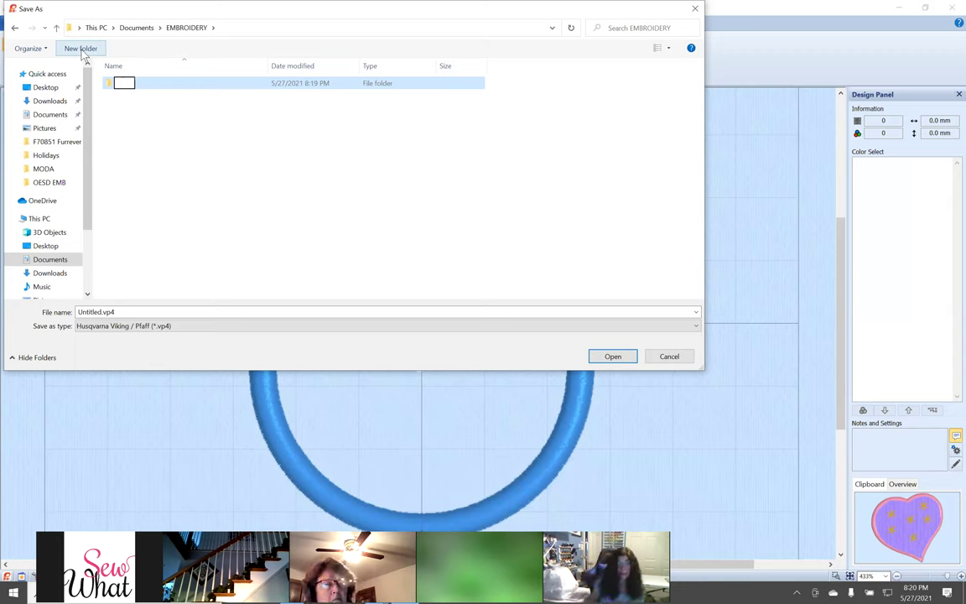
# Name the new subfolder PREMIER+ 2 CLASS EXAMPLES and open it.
pyautogui.write('PREMIER+ 2')
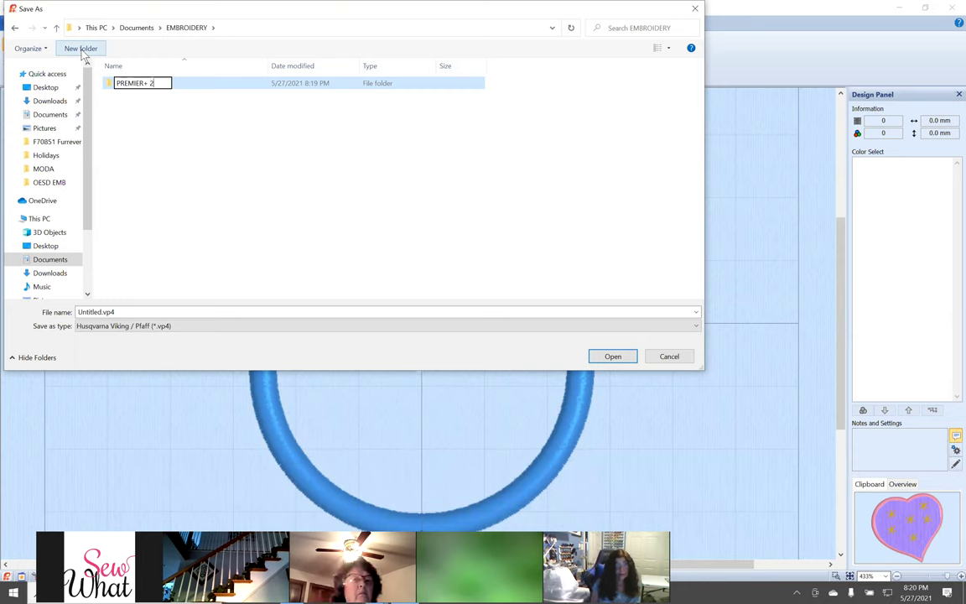
pyautogui.write(' CLASS')
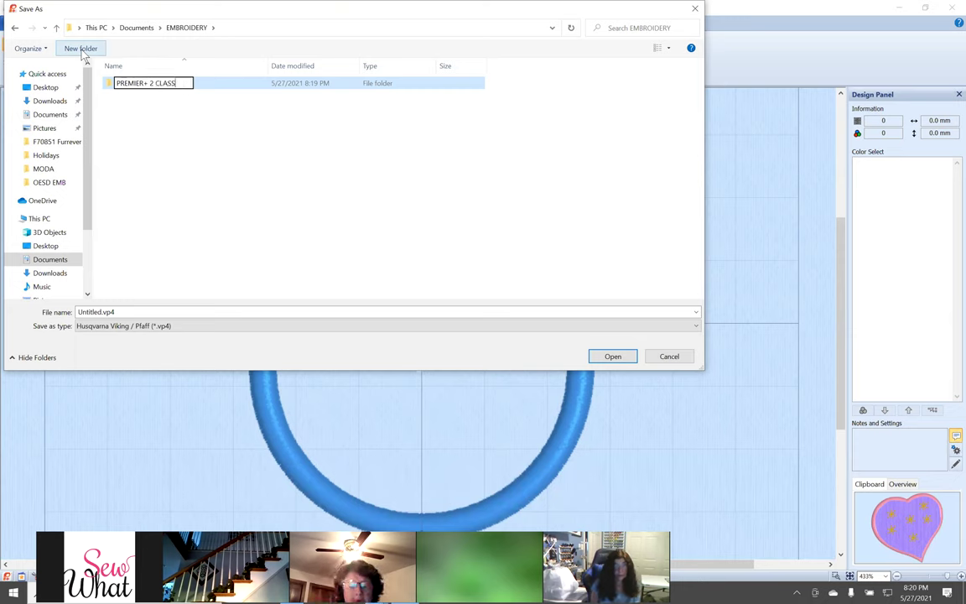
pyautogui.write(' EXAMPL')
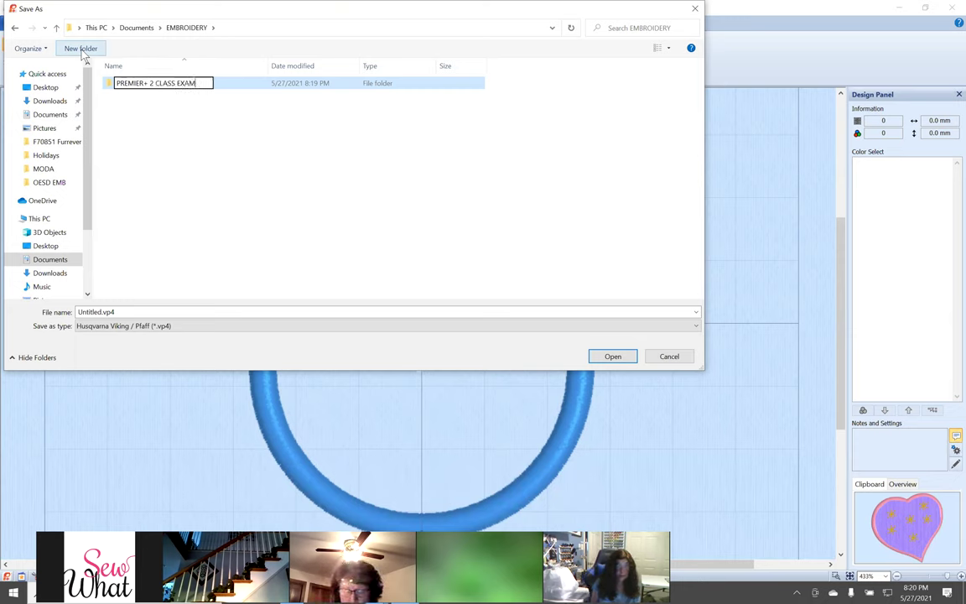
pyautogui.press('BackSpace')
pyautogui.press('BackSpace')
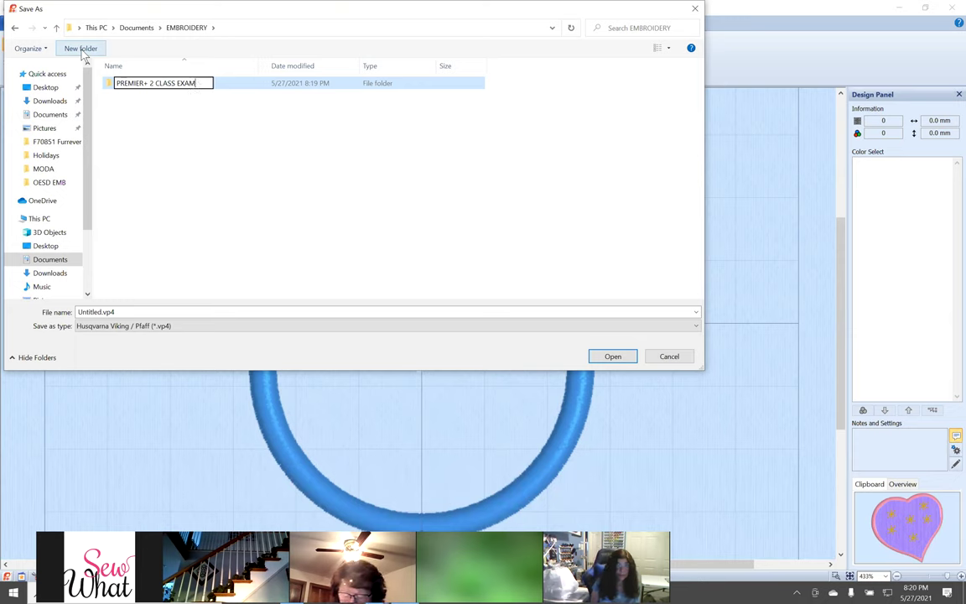
pyautogui.write('PLES')
pyautogui.press('Return')
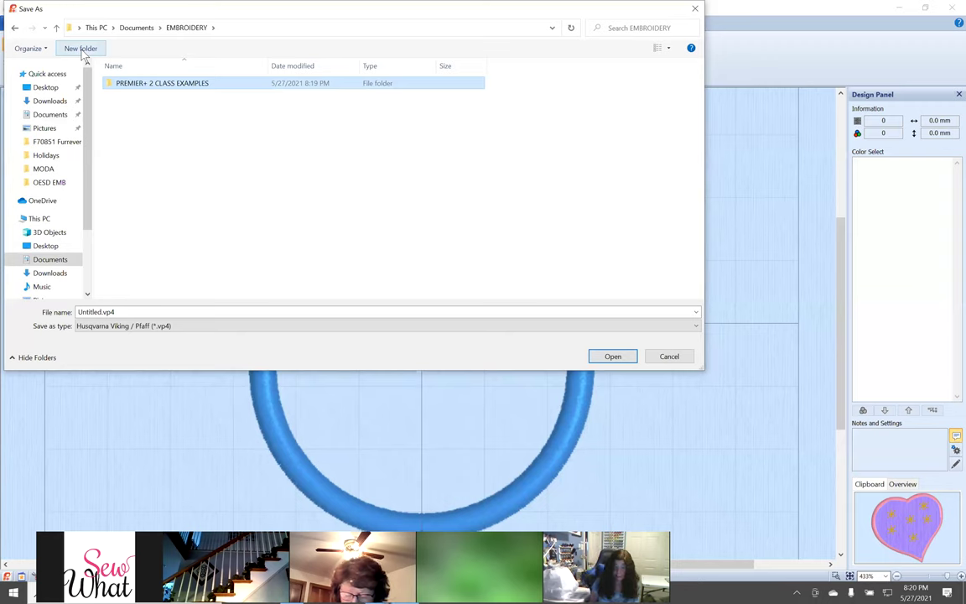
pyautogui.doubleClick(123, 87)
# Save the design in this folder as RESIZE AND USE FOR WINE GLASS CHARMS.
pyautogui.doubleClick(121, 312)
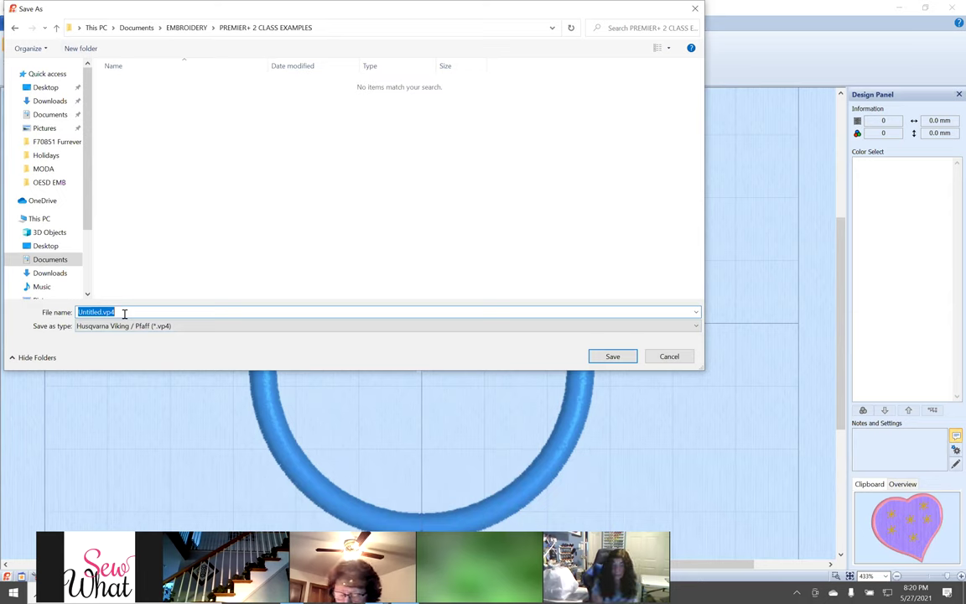
pyautogui.write('ES')
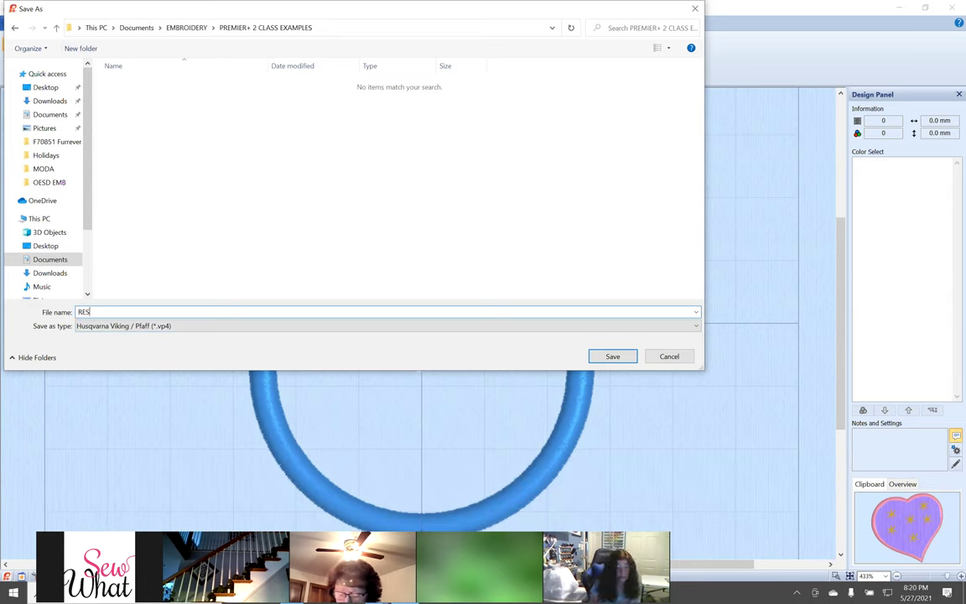
pyautogui.write('IZE AND USE FOR WINE GLASS CHARMS')
pyautogui.press('Return')
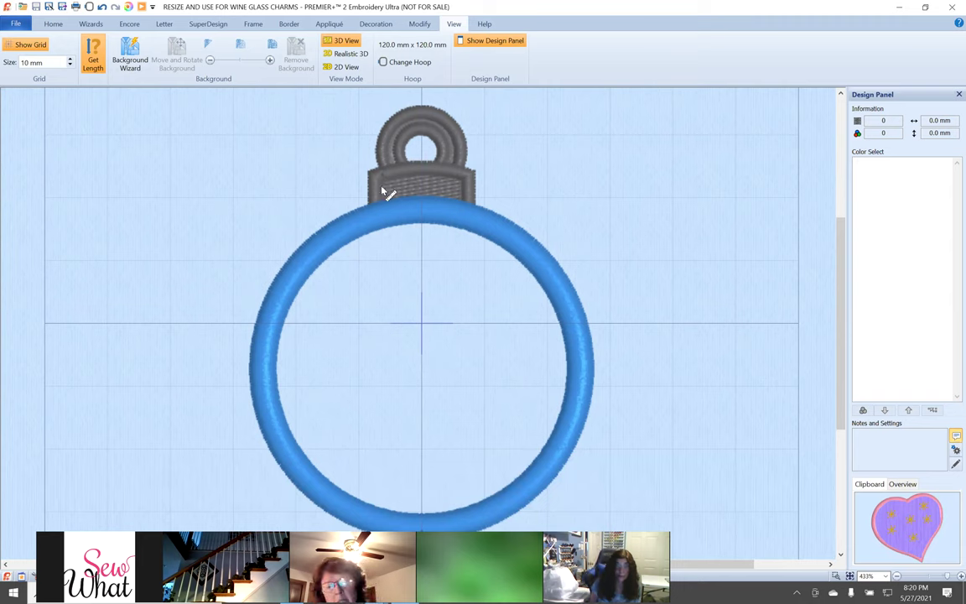
# Select the whole ornament, open it for stitch-level modification and select all visible stitches for resizing.
pyautogui.click(52, 24)
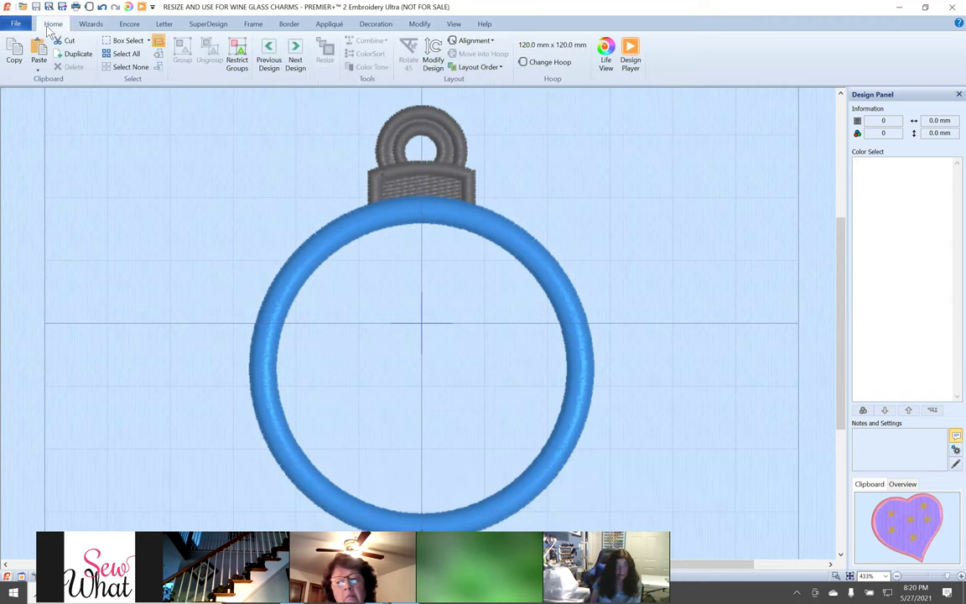
pyautogui.click(119, 54)
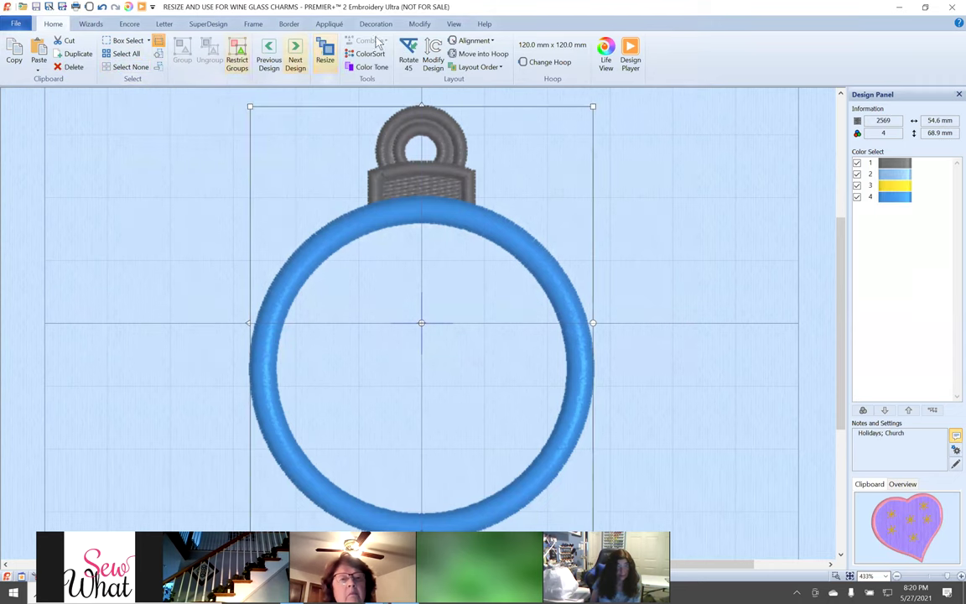
pyautogui.click(325, 57)
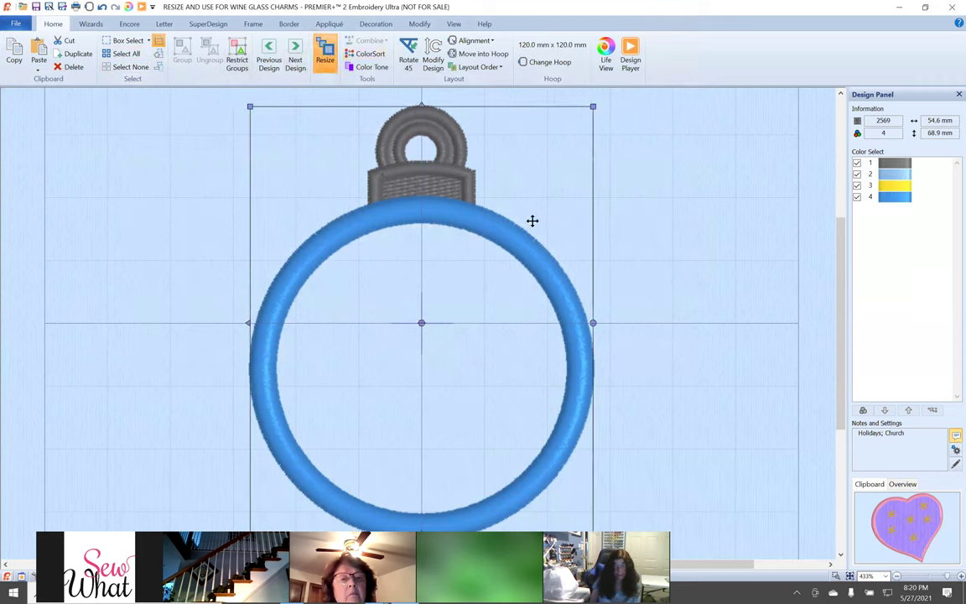
pyautogui.click(435, 52)
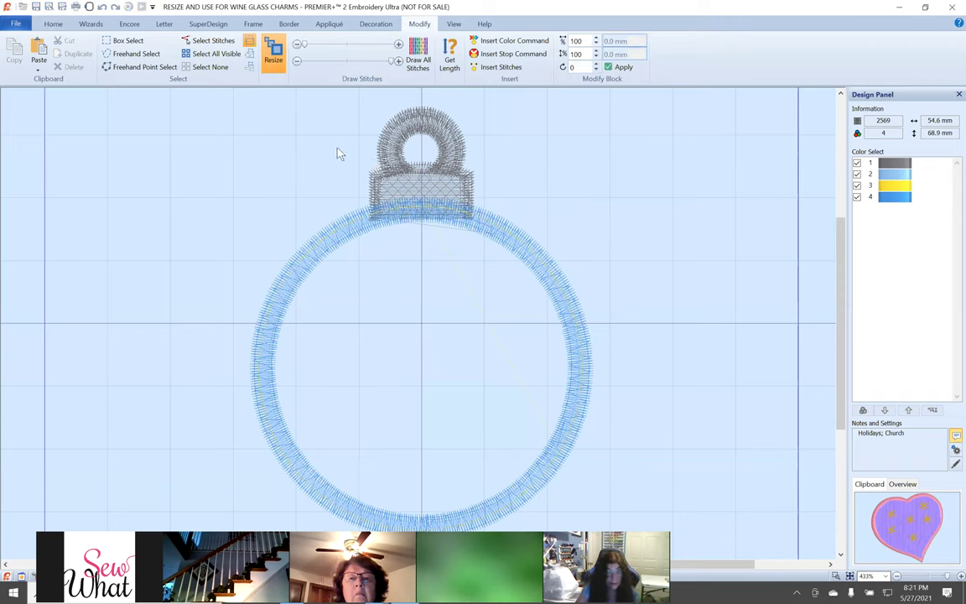
pyautogui.click(205, 53)
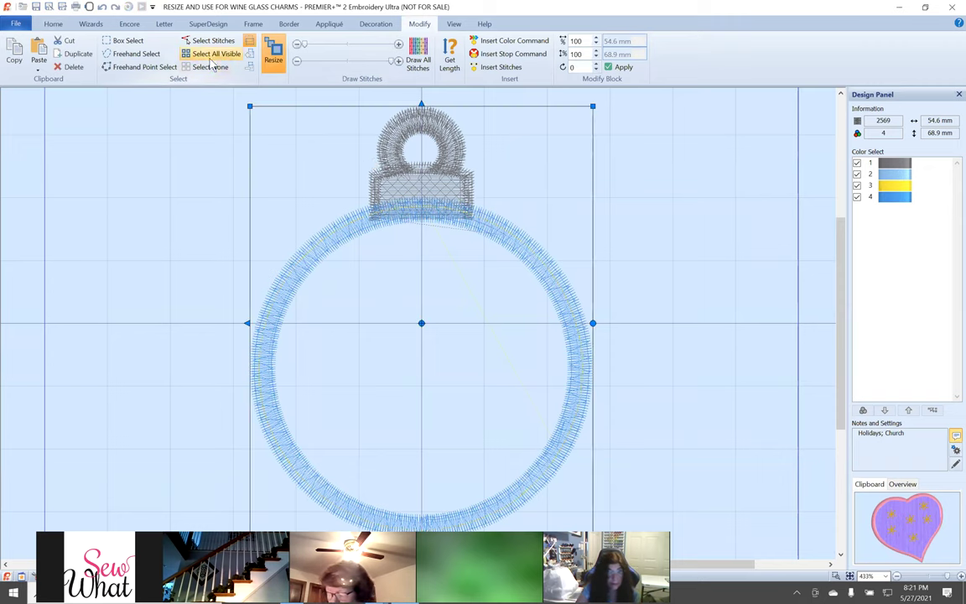
pyautogui.click(274, 60)
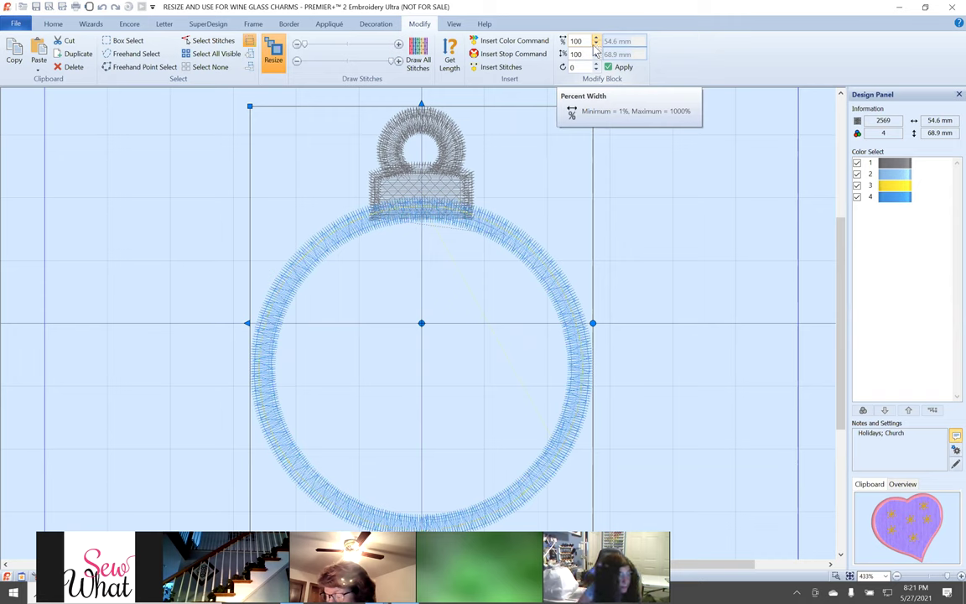
# Reduce the selected stitch block's width to 45 percent.
pyautogui.click(596, 44)
pyautogui.click(596, 44)
pyautogui.click(596, 44)
pyautogui.click(596, 44)
pyautogui.click(597, 45)
pyautogui.click(597, 44)
pyautogui.click(597, 45)
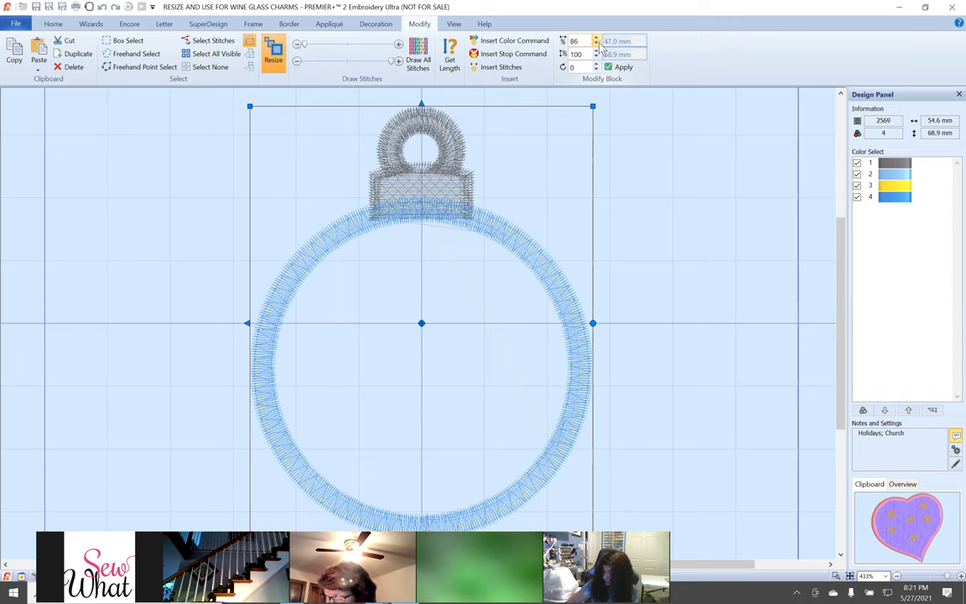
pyautogui.click(597, 45)
pyautogui.click(597, 45)
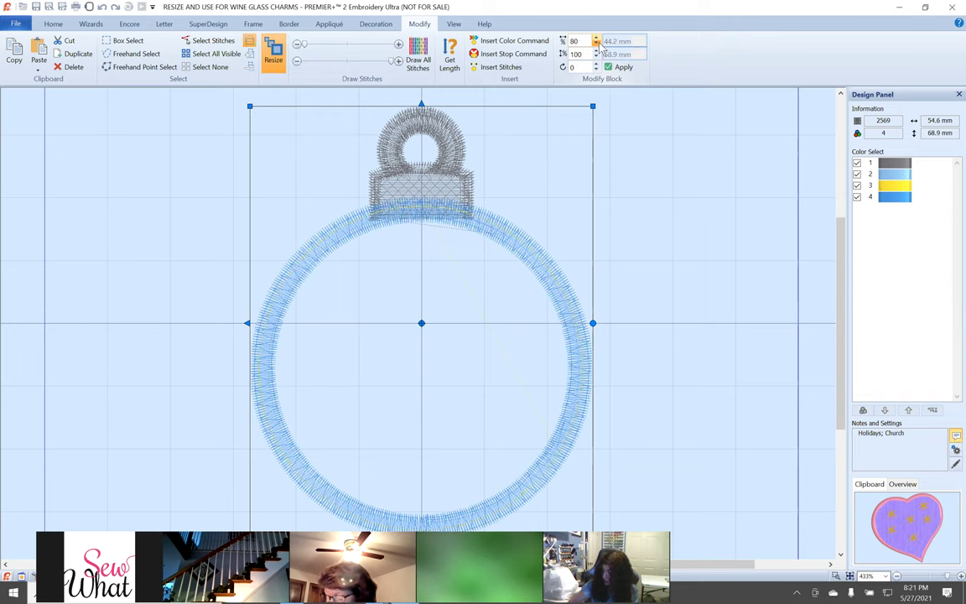
pyautogui.click(597, 44)
pyautogui.click(597, 45)
pyautogui.click(597, 45)
pyautogui.click(597, 44)
pyautogui.click(597, 44)
pyautogui.click(597, 45)
pyautogui.click(597, 45)
pyautogui.click(597, 45)
pyautogui.click(597, 45)
pyautogui.click(597, 44)
pyautogui.click(597, 45)
pyautogui.click(597, 44)
pyautogui.click(597, 45)
pyautogui.click(597, 45)
pyautogui.click(597, 44)
pyautogui.click(597, 44)
pyautogui.click(597, 44)
pyautogui.click(597, 45)
pyautogui.click(597, 45)
pyautogui.click(597, 44)
pyautogui.click(597, 45)
pyautogui.click(597, 44)
pyautogui.click(597, 45)
pyautogui.click(597, 45)
pyautogui.click(597, 44)
pyautogui.click(597, 44)
pyautogui.click(597, 44)
pyautogui.click(597, 45)
pyautogui.click(597, 44)
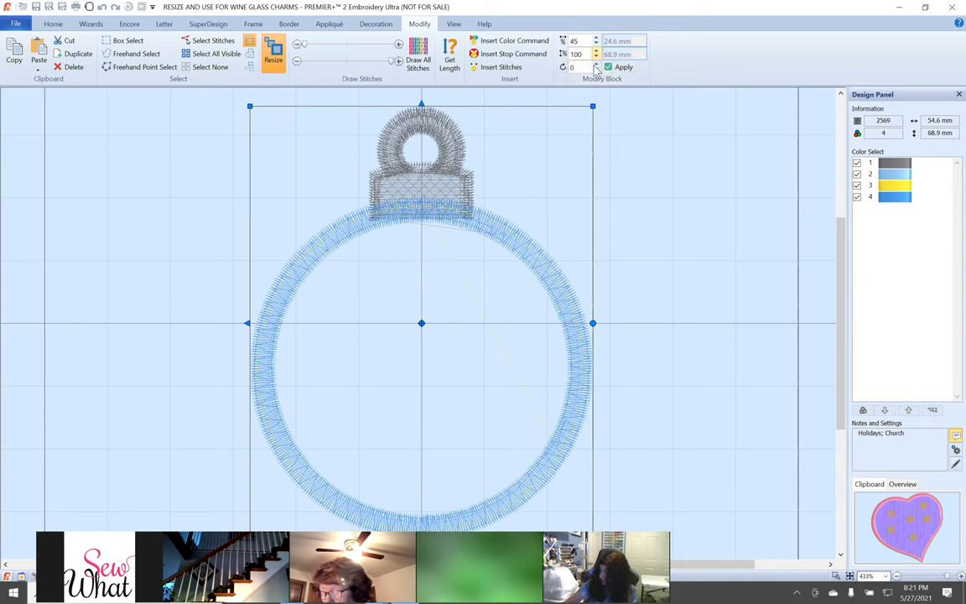
# Set the block's height to 45 percent, apply the resize and leave stitch-level modification.
pyautogui.moveTo(592, 53); pyautogui.dragTo(552, 53)
pyautogui.write('45')
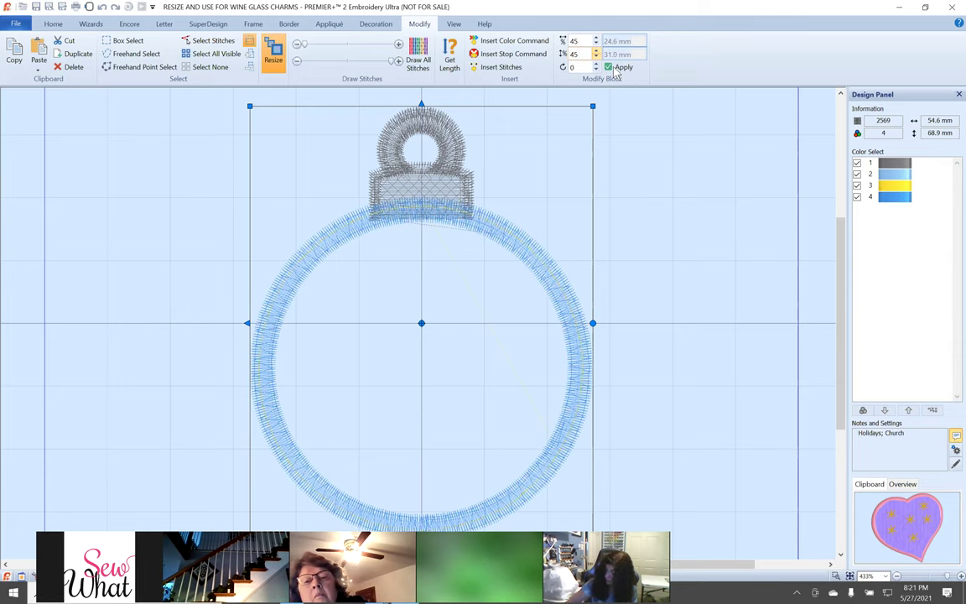
pyautogui.click(622, 67)
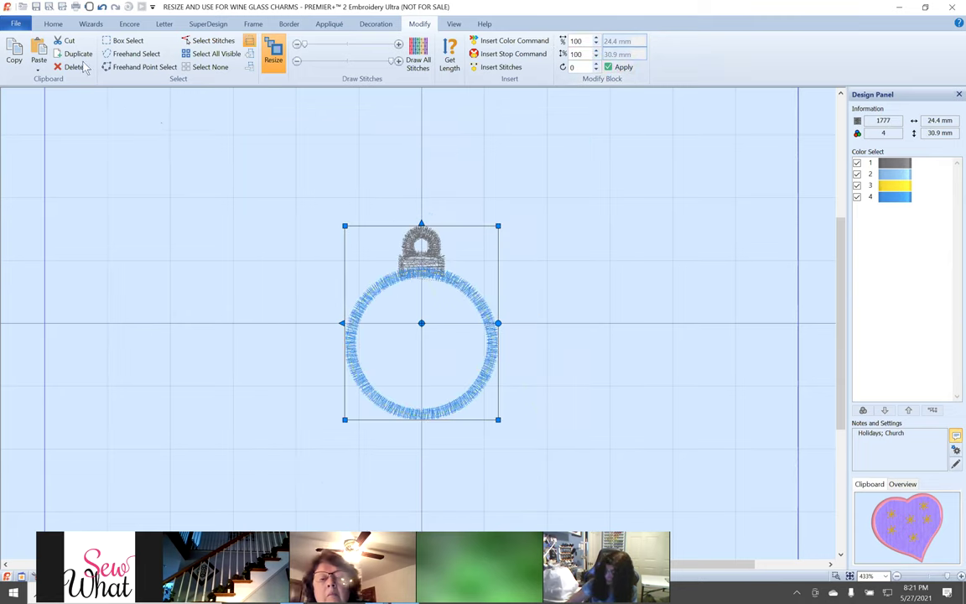
pyautogui.click(50, 24)
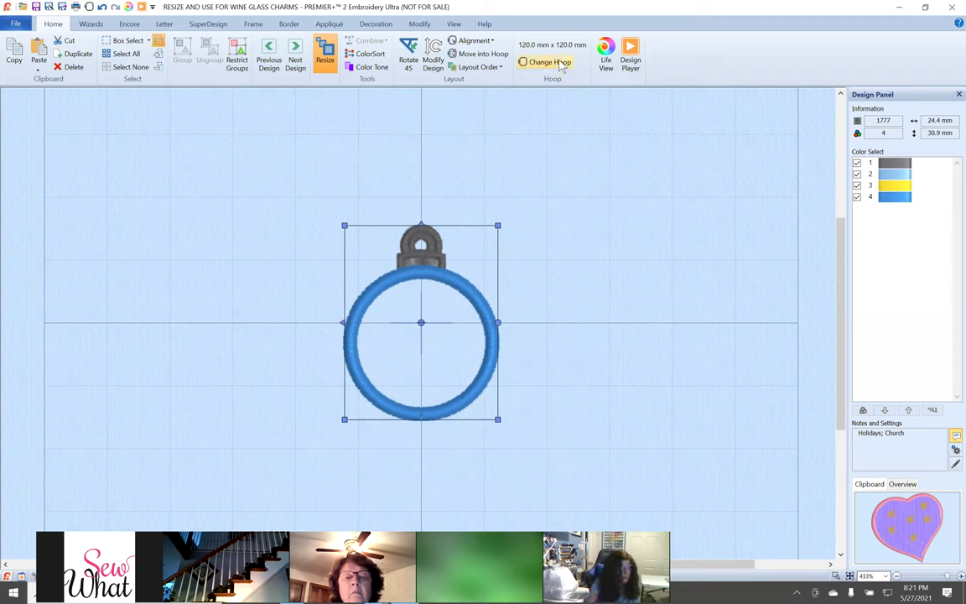
# Move the resized ornament slightly off the hoop centre, then delete it from the workspace.
pyautogui.click(454, 24)
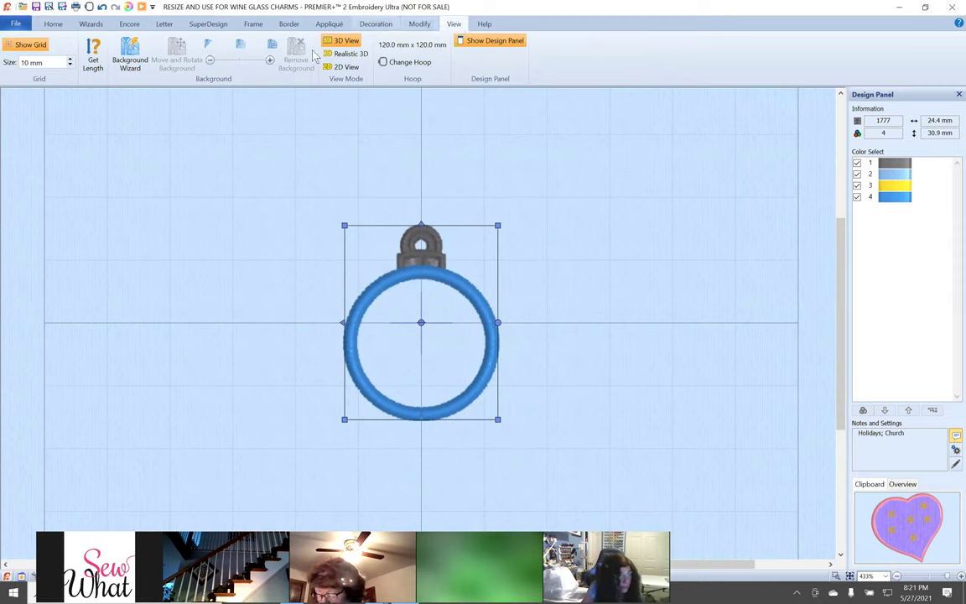
pyautogui.moveTo(425, 367); pyautogui.dragTo(461, 354)
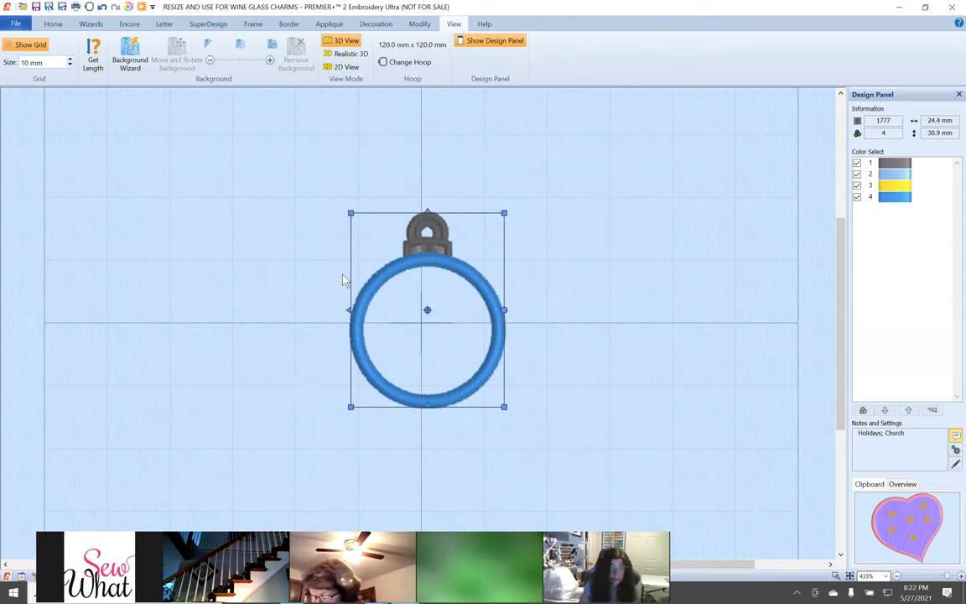
pyautogui.rightClick(478, 263)
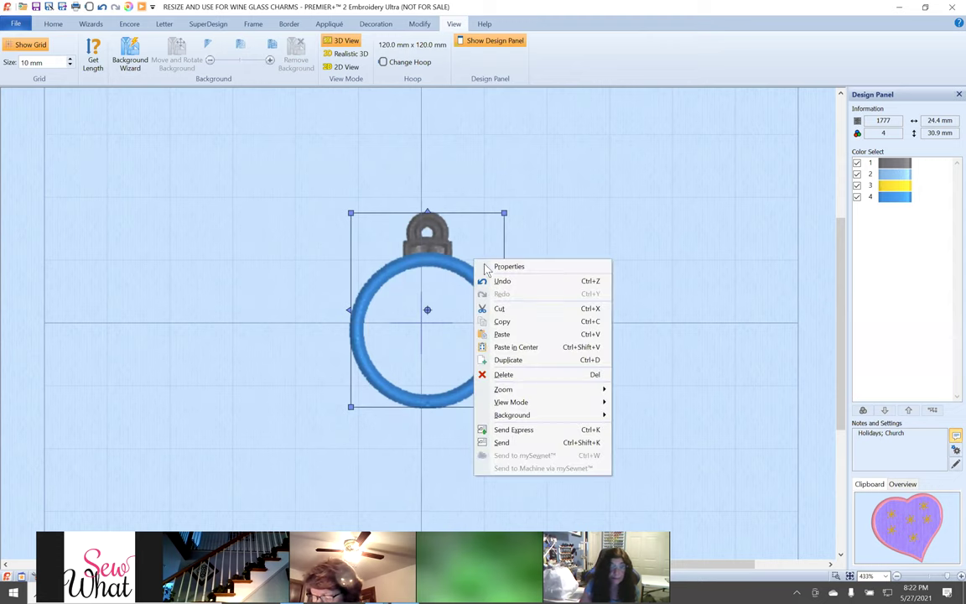
pyautogui.click(496, 374)
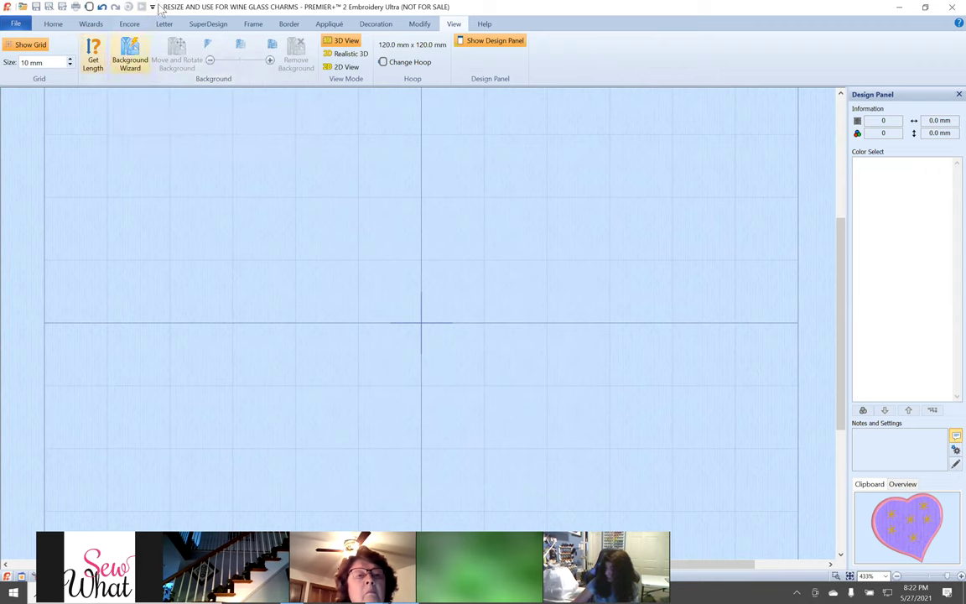
# Start the Background Wizard with a previously saved Garment background and open the picture viewer to load one.
pyautogui.click(123, 54)
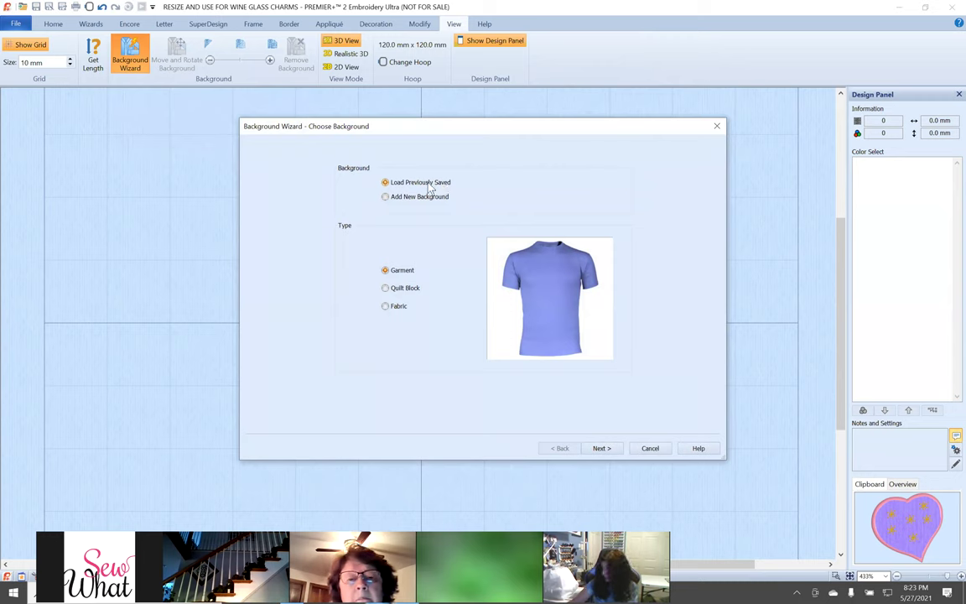
pyautogui.click(386, 198)
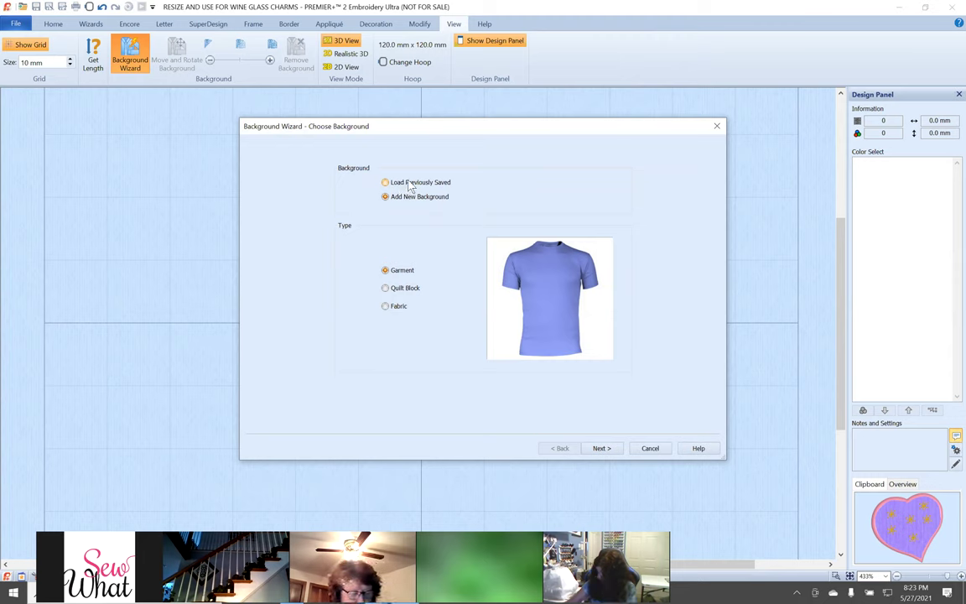
pyautogui.click(388, 181)
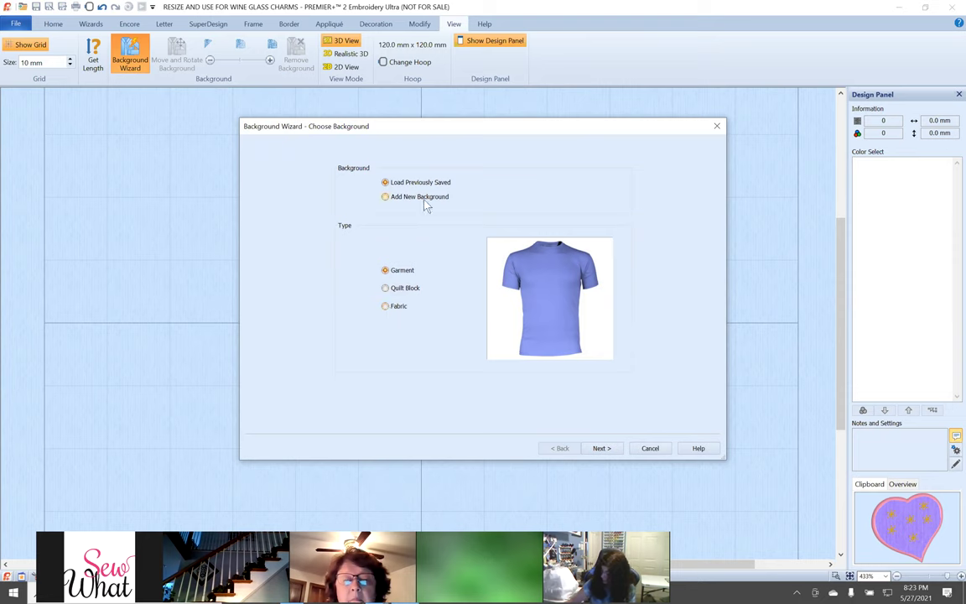
pyautogui.click(601, 447)
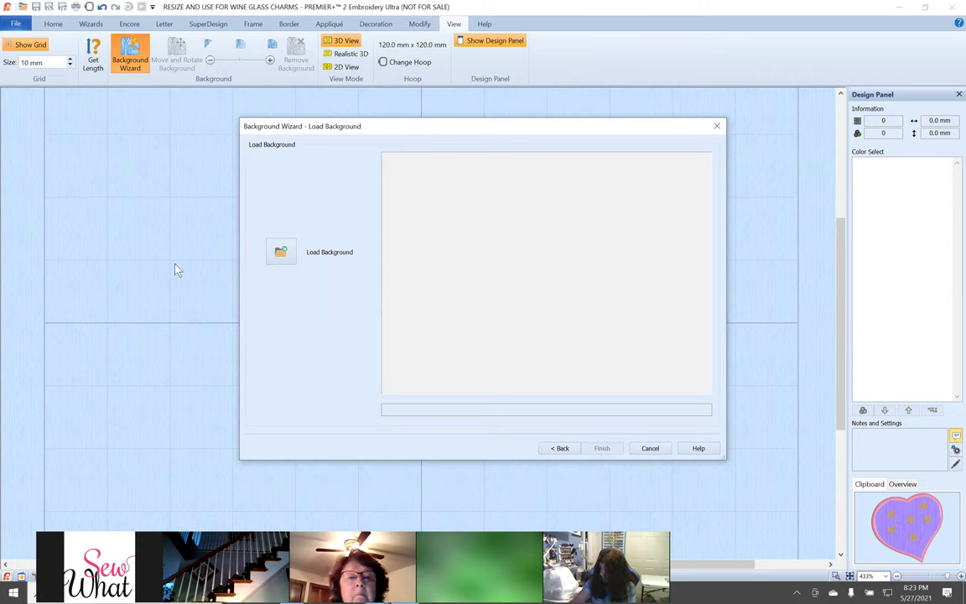
pyautogui.click(281, 254)
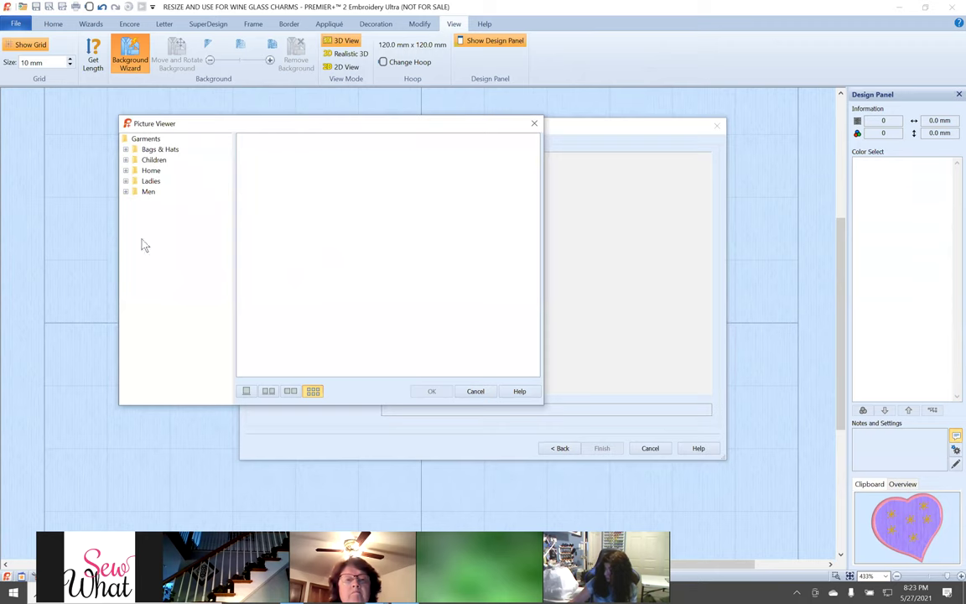
# Browse the Beanie Hats garment backgrounds, checking the Images, Large and Medium folders.
pyautogui.click(126, 149)
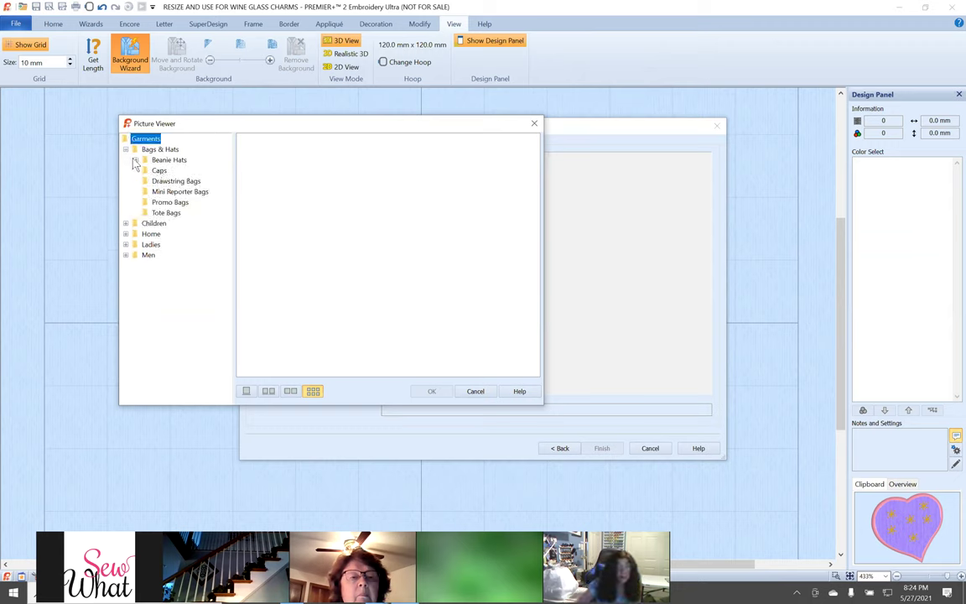
pyautogui.click(135, 159)
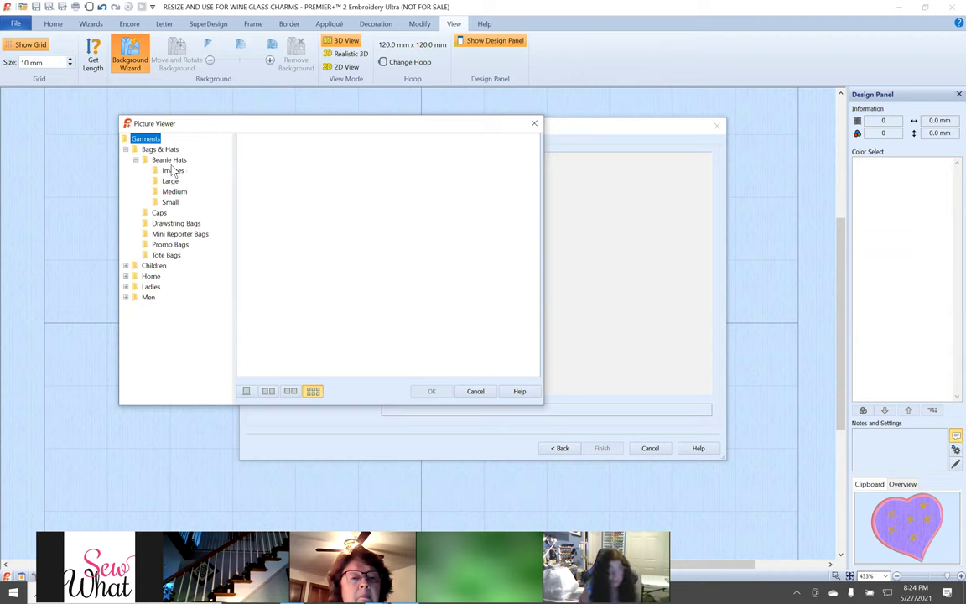
pyautogui.click(170, 160)
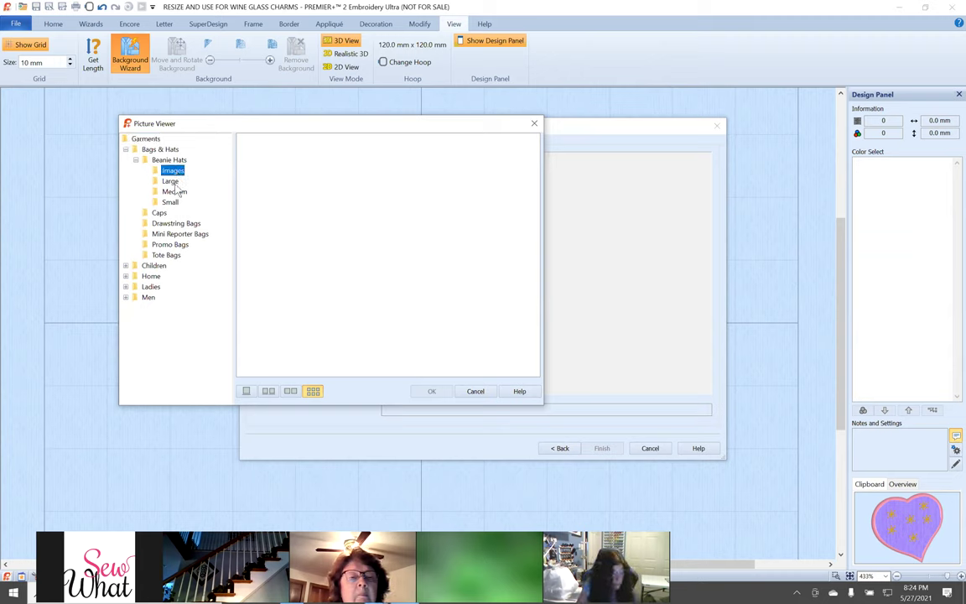
pyautogui.click(171, 181)
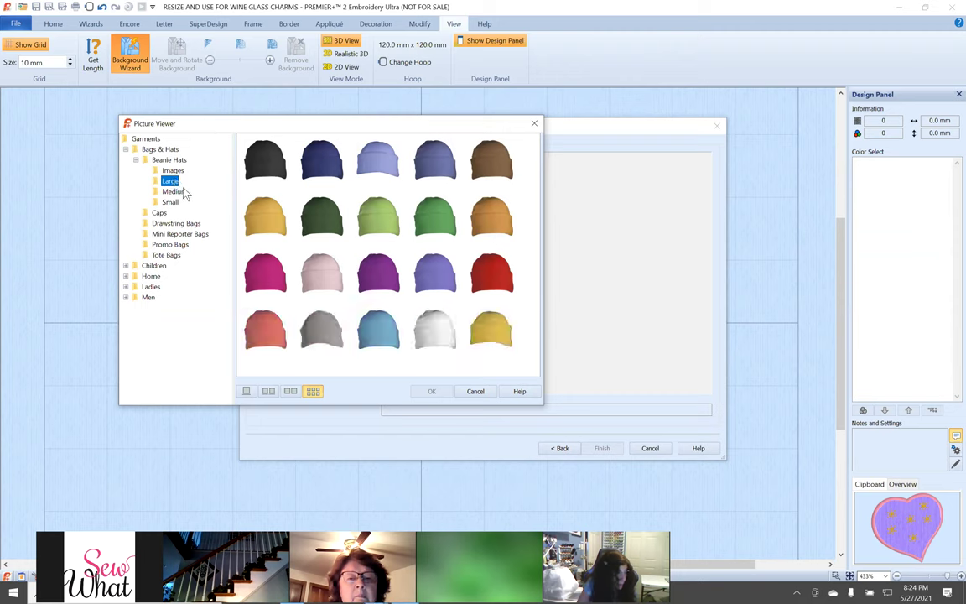
pyautogui.click(176, 192)
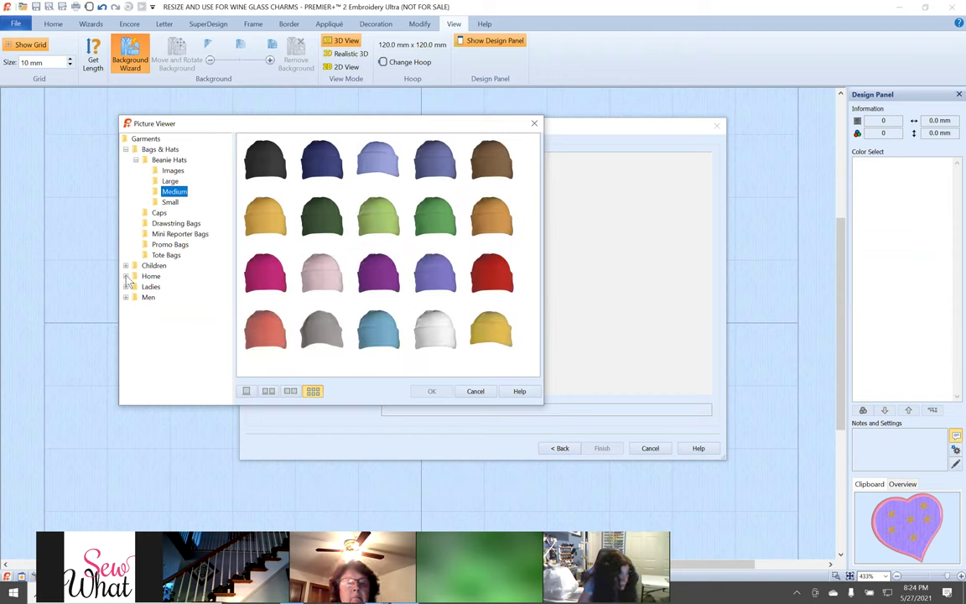
# Look through the Home and Ladies garment categories, then collapse the expanded folders.
pyautogui.click(125, 276)
pyautogui.scroll(-1, 205, 252)
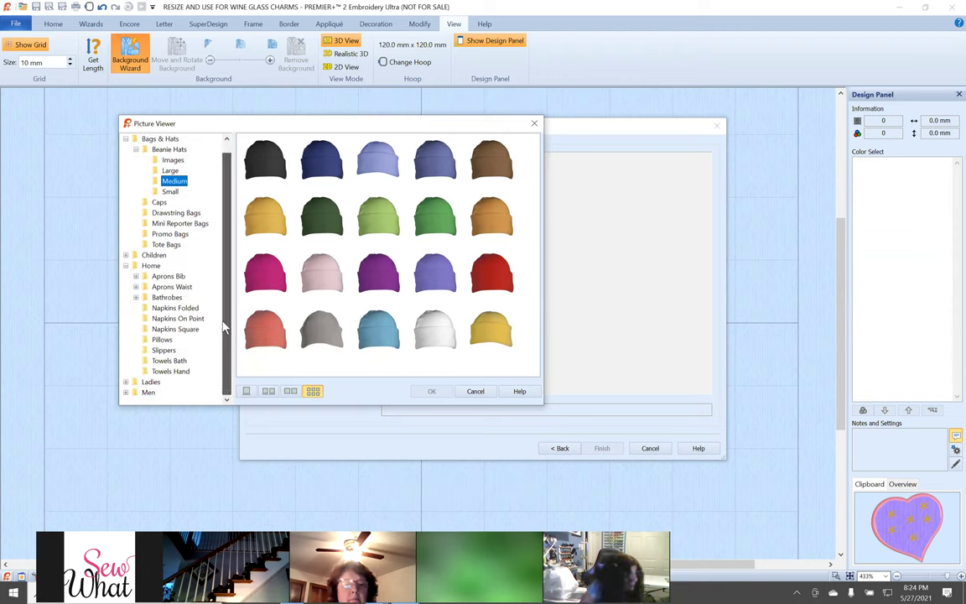
pyautogui.click(125, 381)
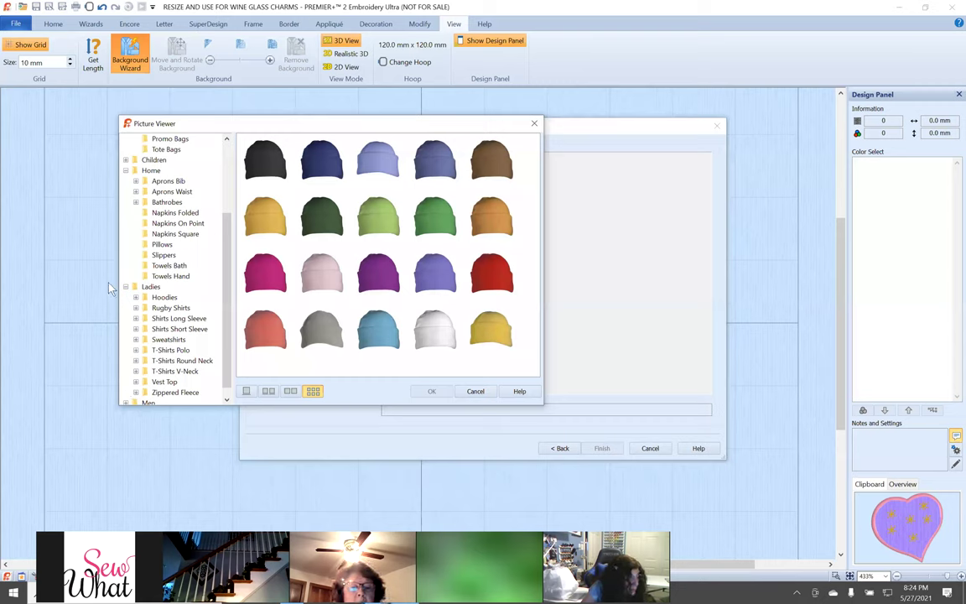
pyautogui.click(125, 170)
pyautogui.click(125, 138)
pyautogui.click(131, 150)
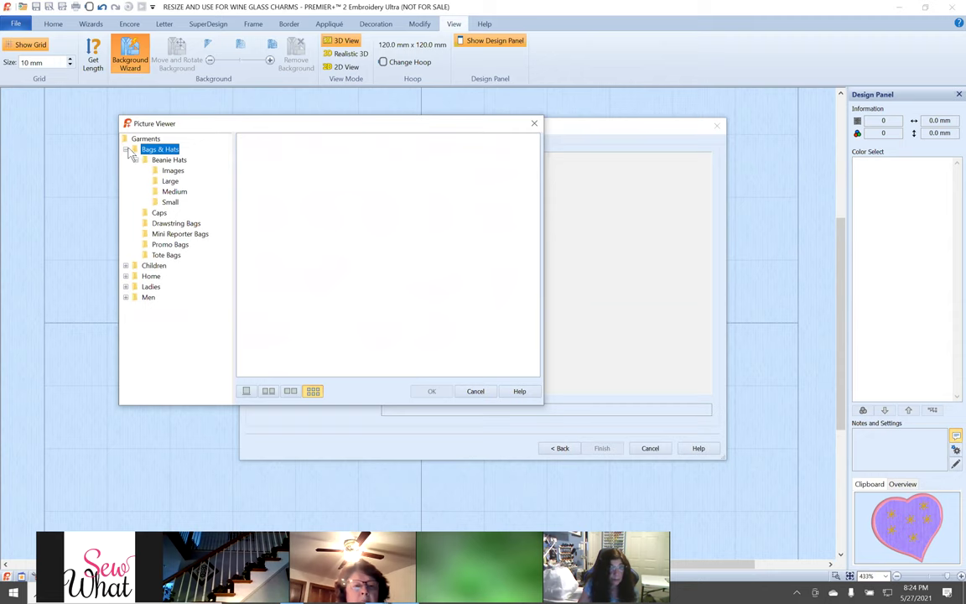
pyautogui.click(126, 149)
# Find the Ladies V-neck T-shirts, compare the size folders and open the Large one.
pyautogui.click(125, 181)
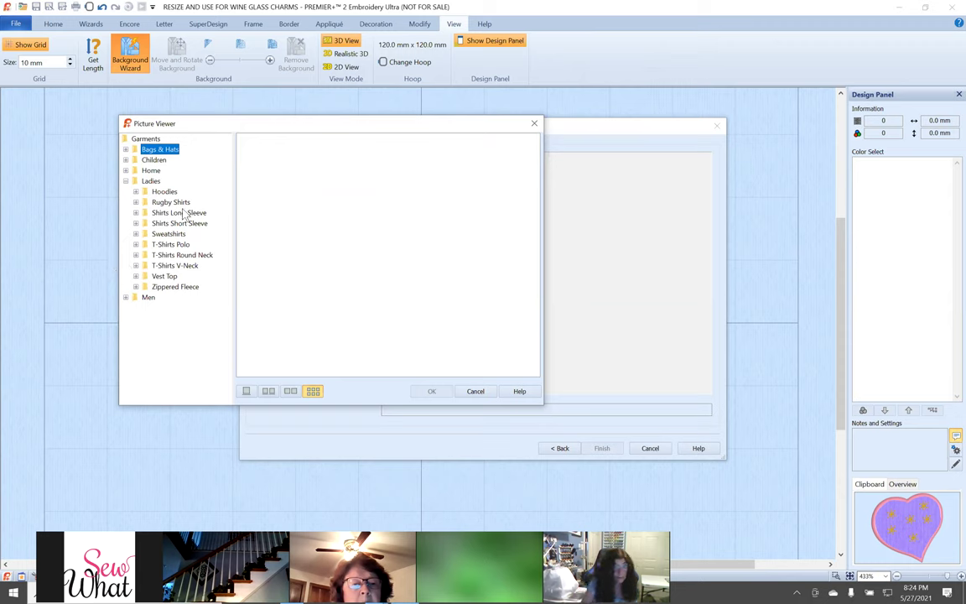
pyautogui.click(135, 265)
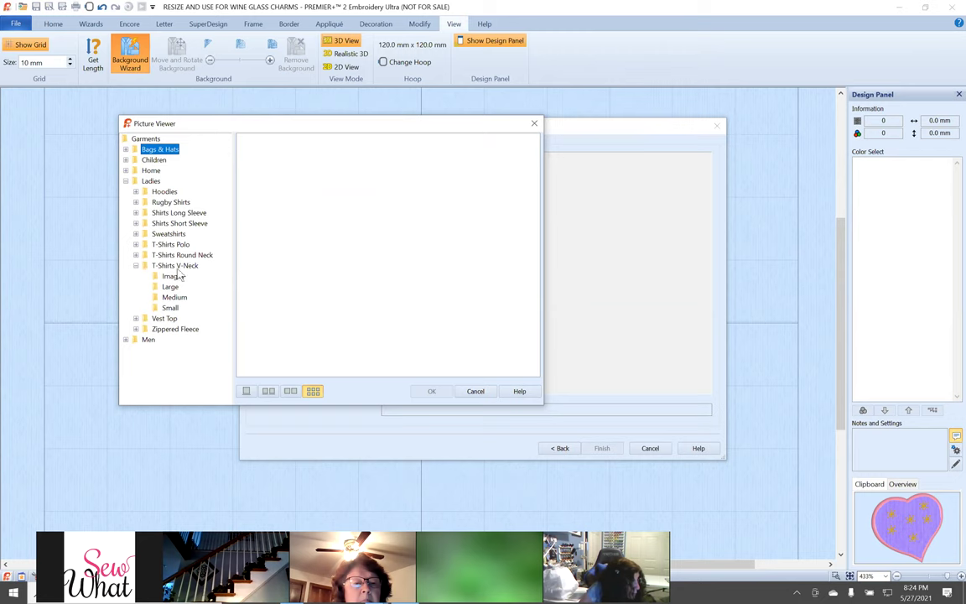
pyautogui.click(172, 277)
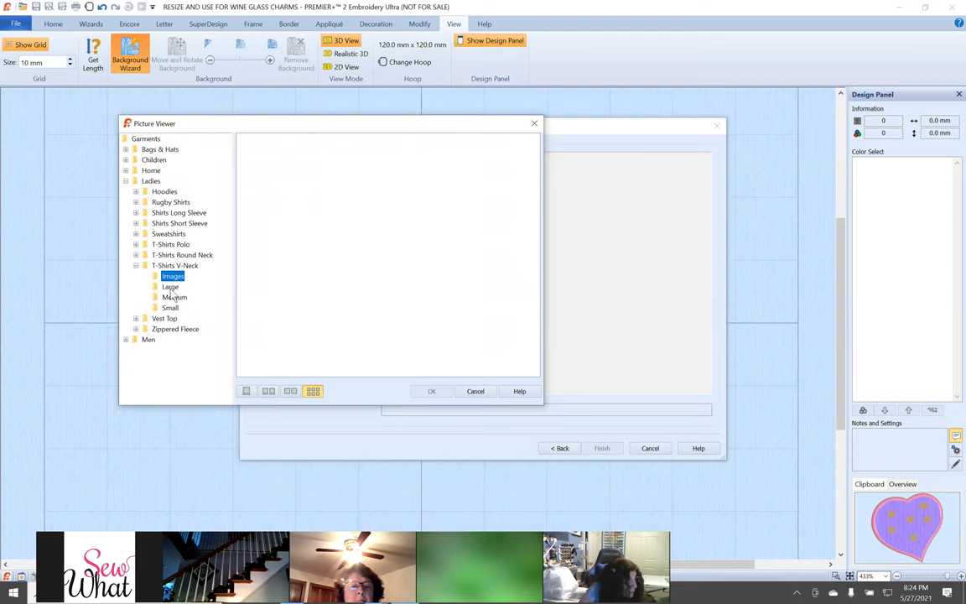
pyautogui.click(169, 288)
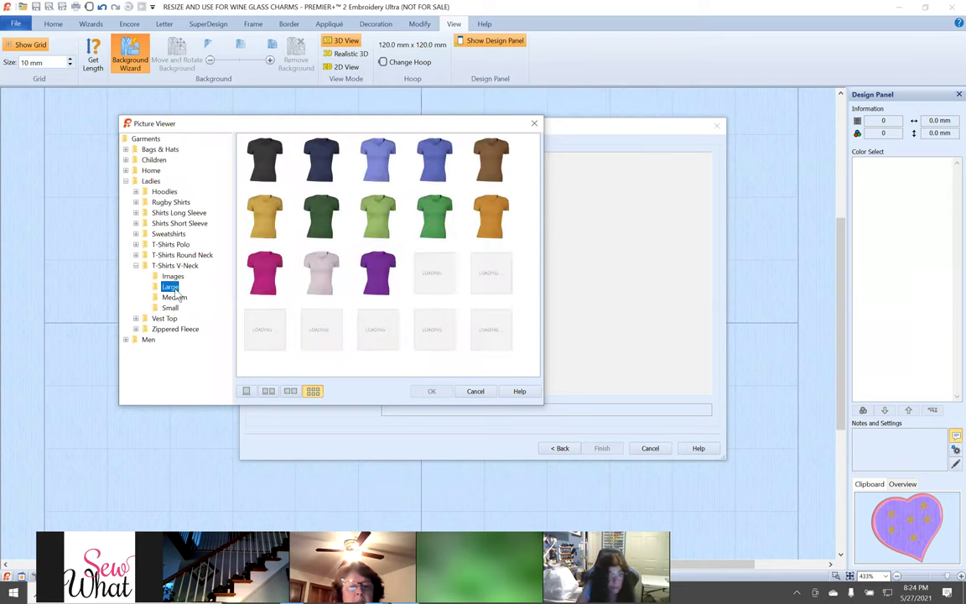
pyautogui.click(174, 298)
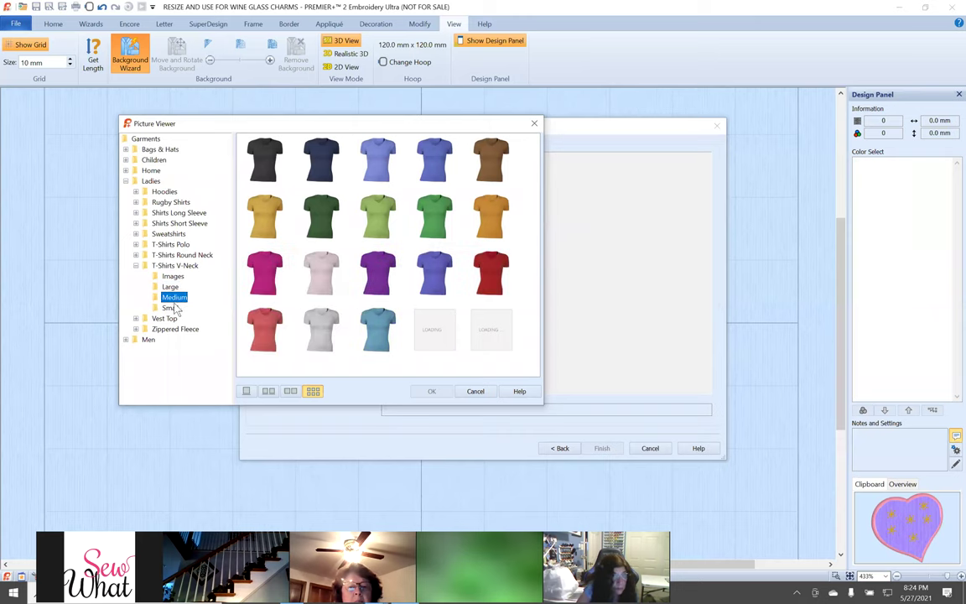
pyautogui.click(171, 308)
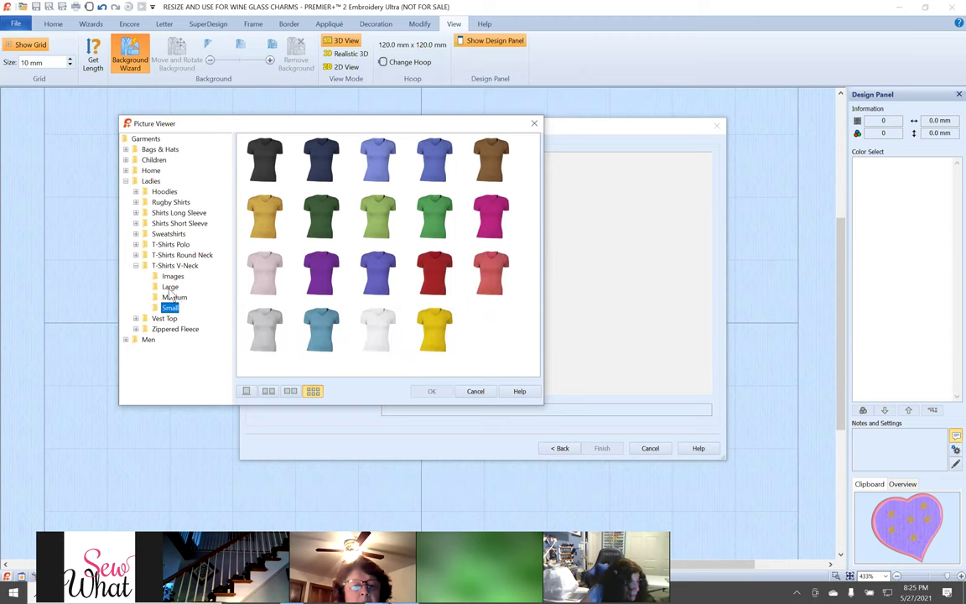
pyautogui.click(170, 288)
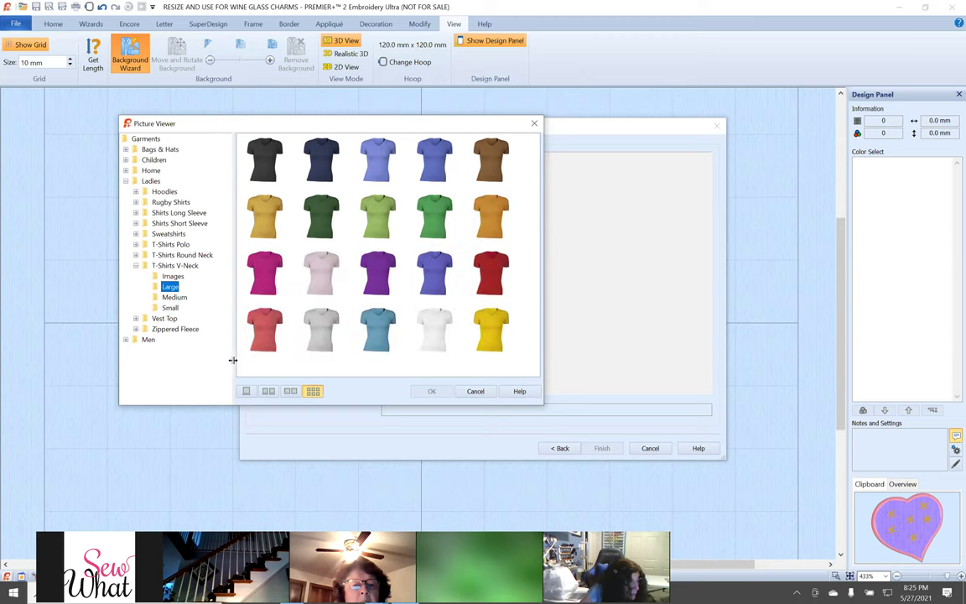
# Load the large dark pink V-neck T-shirt as the garment background.
pyautogui.click(277, 282)
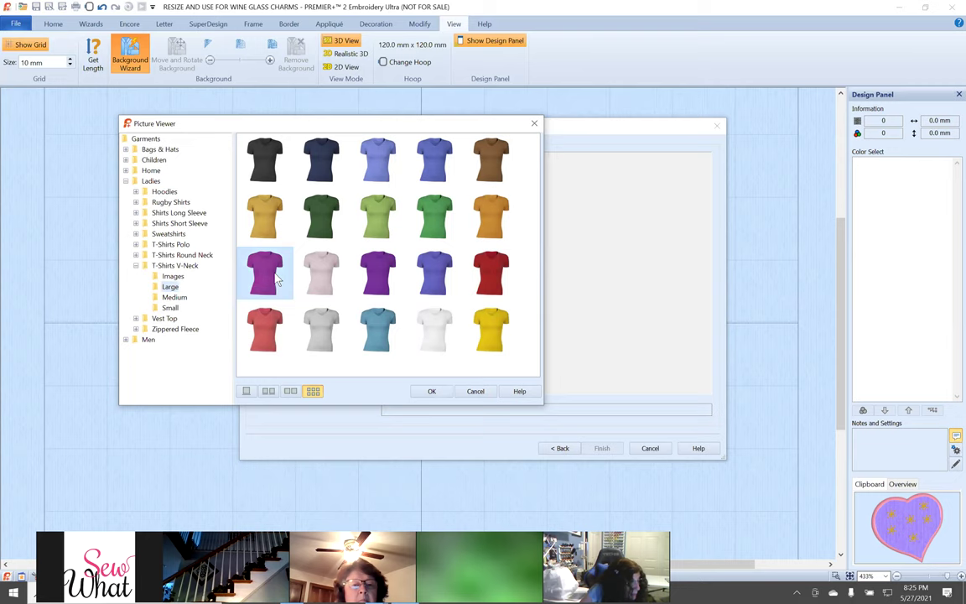
pyautogui.click(432, 393)
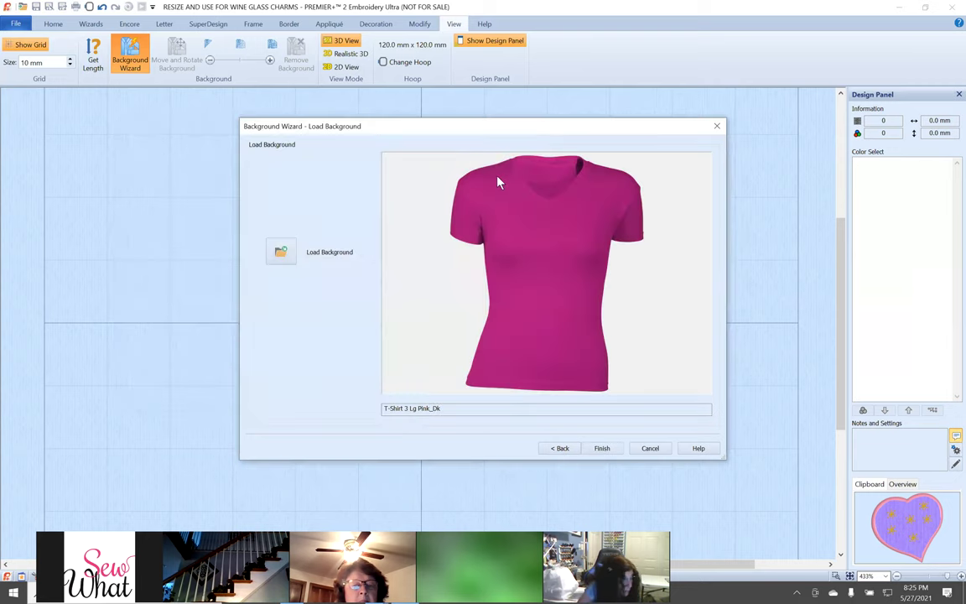
pyautogui.click(603, 448)
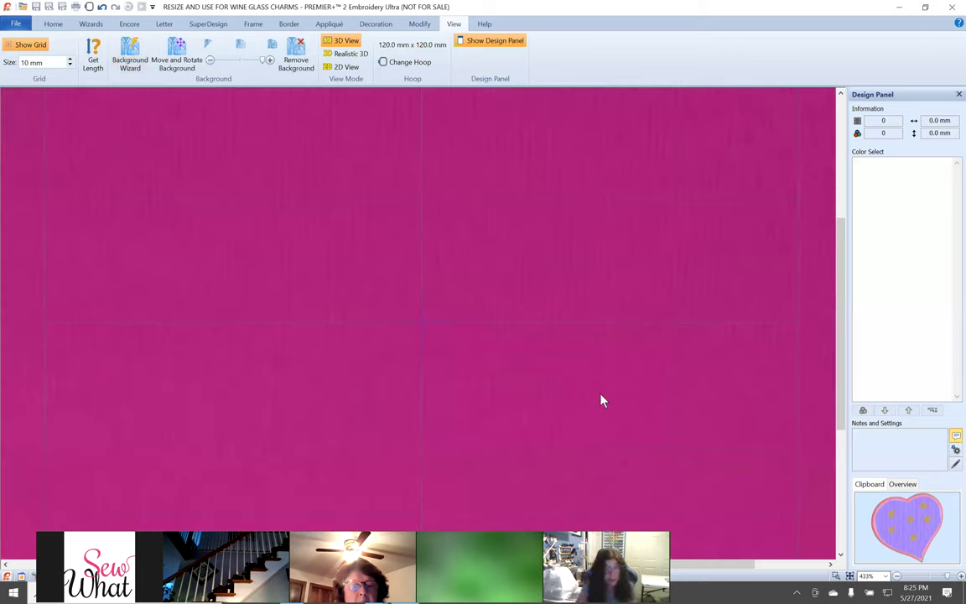
# Load the large grey ladies' V-neck T-shirt as the garment background through the Background Wizard.
pyautogui.click(118, 65)
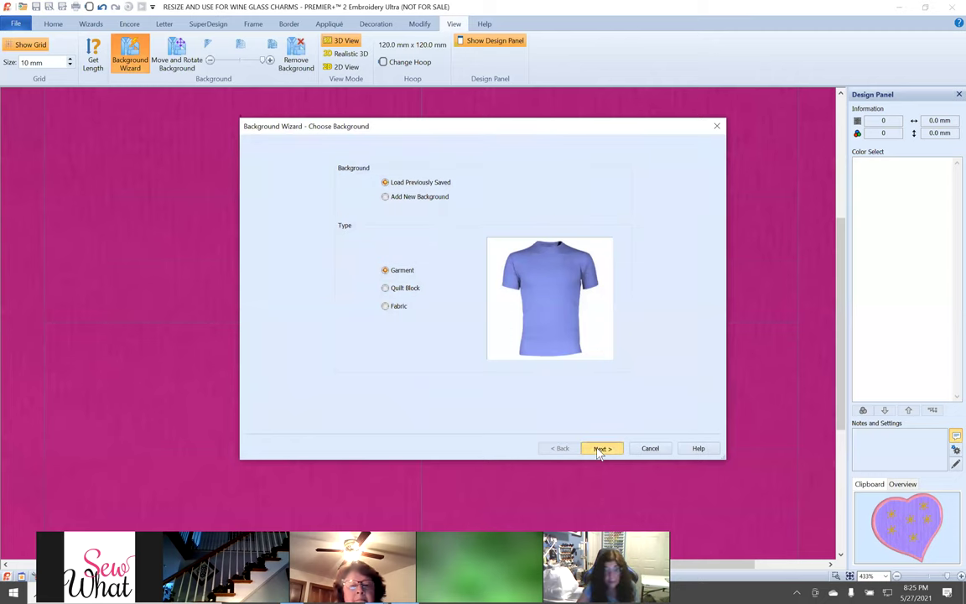
pyautogui.click(601, 447)
pyautogui.click(280, 253)
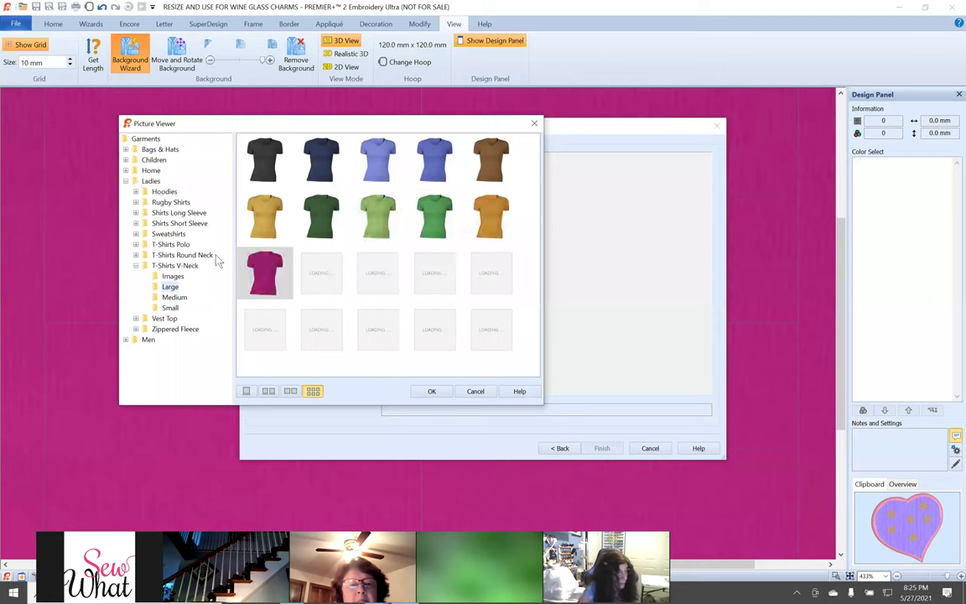
pyautogui.click(317, 270)
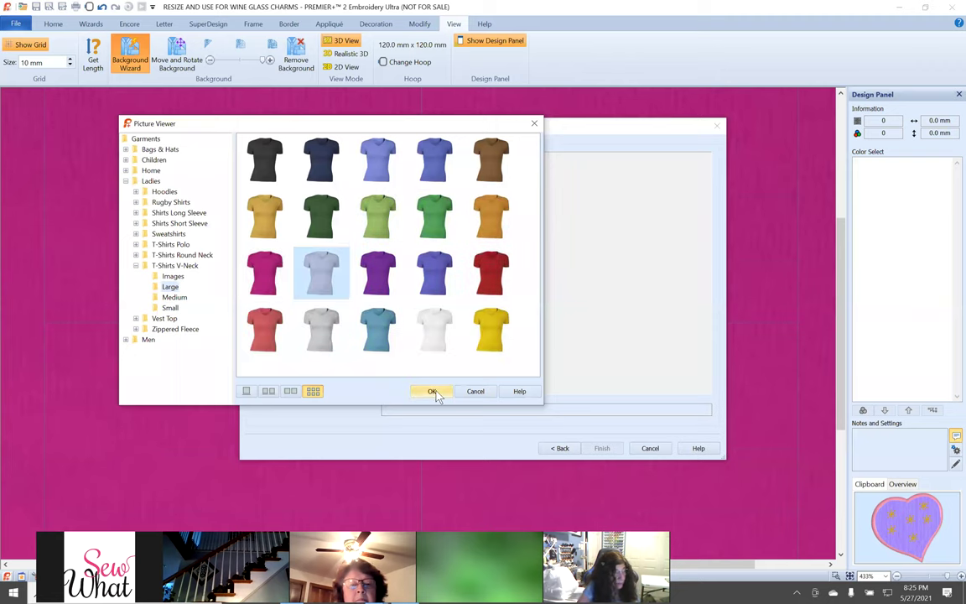
pyautogui.press('Down')
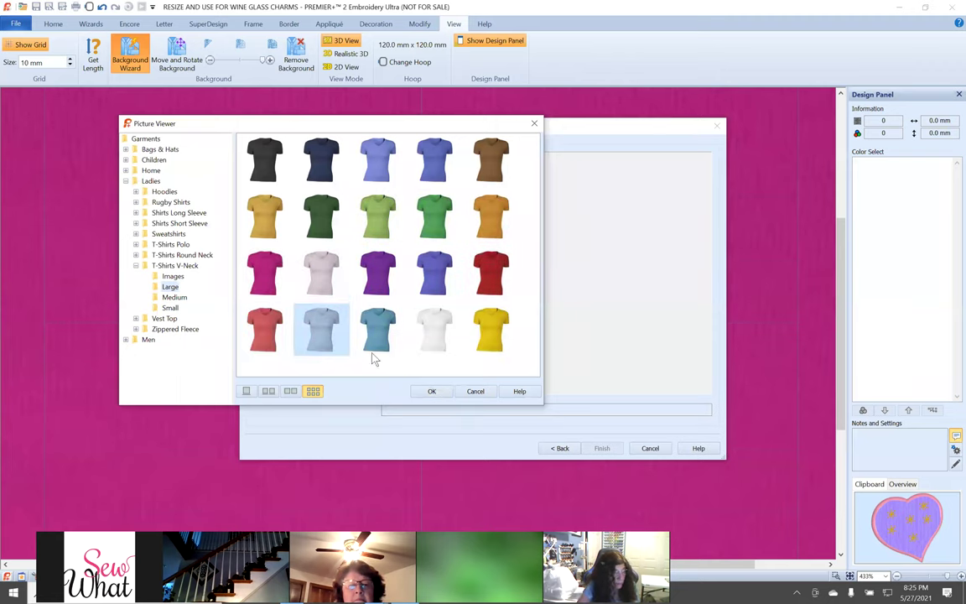
pyautogui.click(431, 391)
pyautogui.click(603, 448)
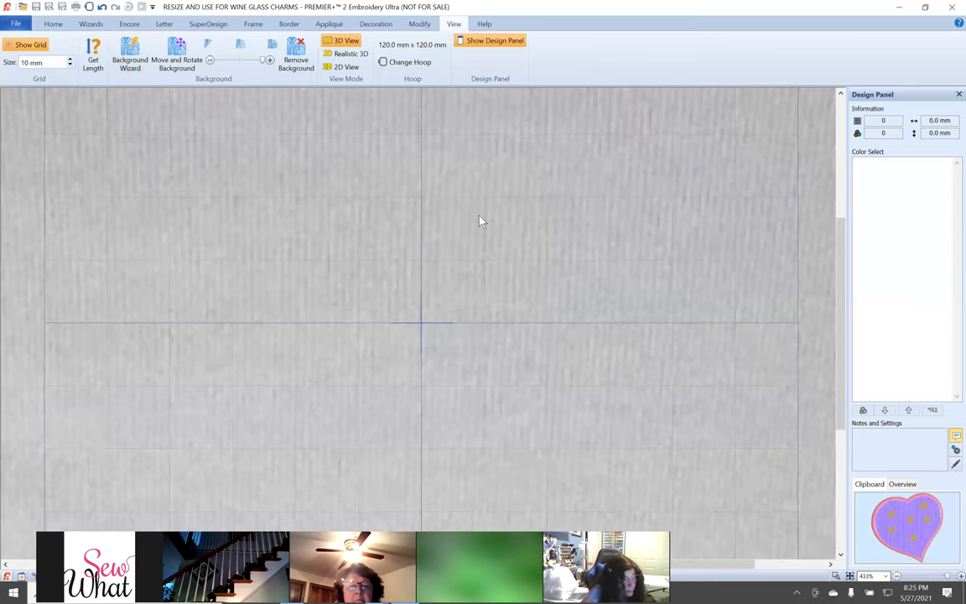
# Examine the whole grey T-shirt and the hoop's size and placement on it.
pyautogui.click(898, 576)
pyautogui.click(898, 576)
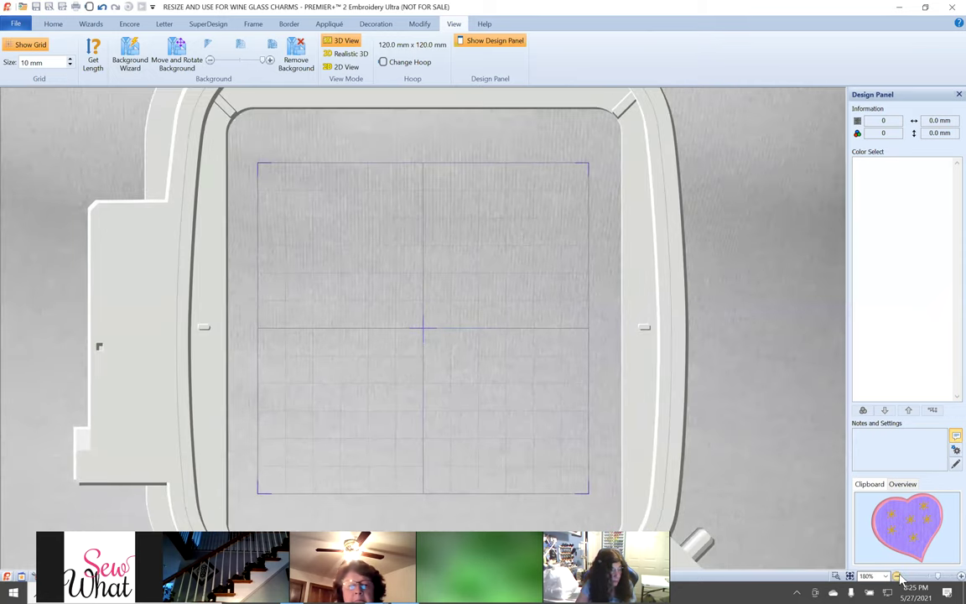
pyautogui.click(898, 576)
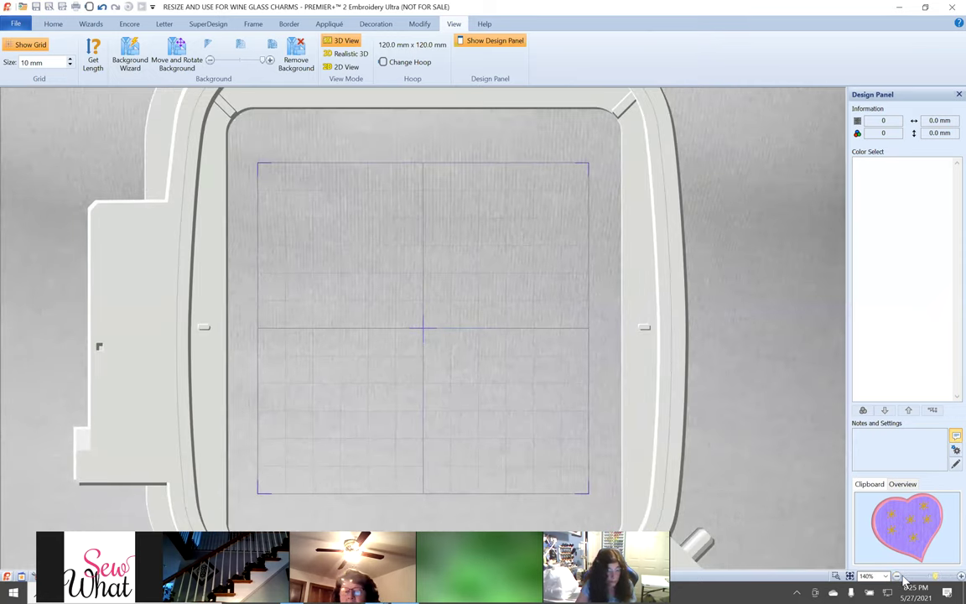
pyautogui.click(900, 577)
pyautogui.moveTo(930, 576); pyautogui.dragTo(910, 582)
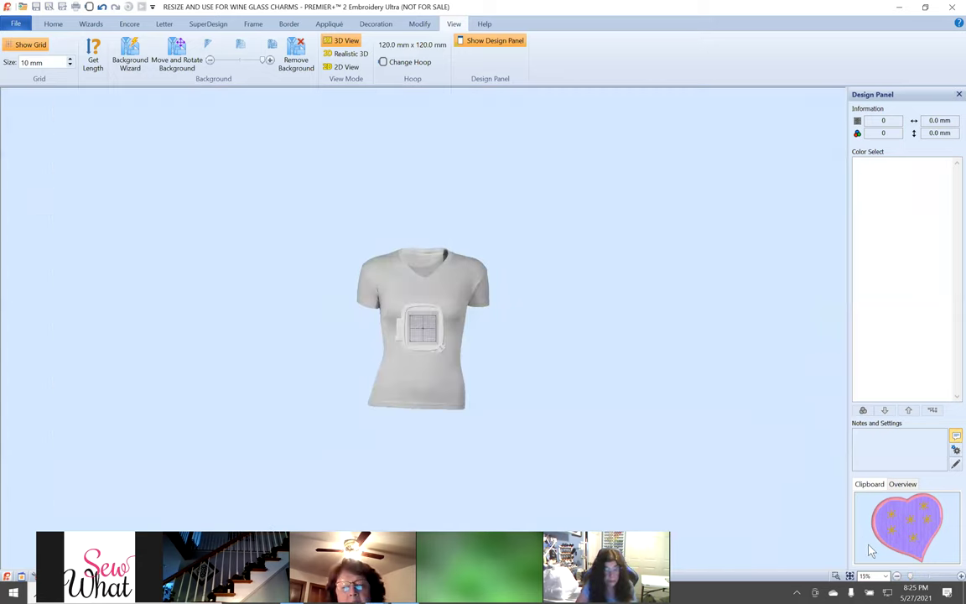
pyautogui.click(958, 578)
pyautogui.click(958, 577)
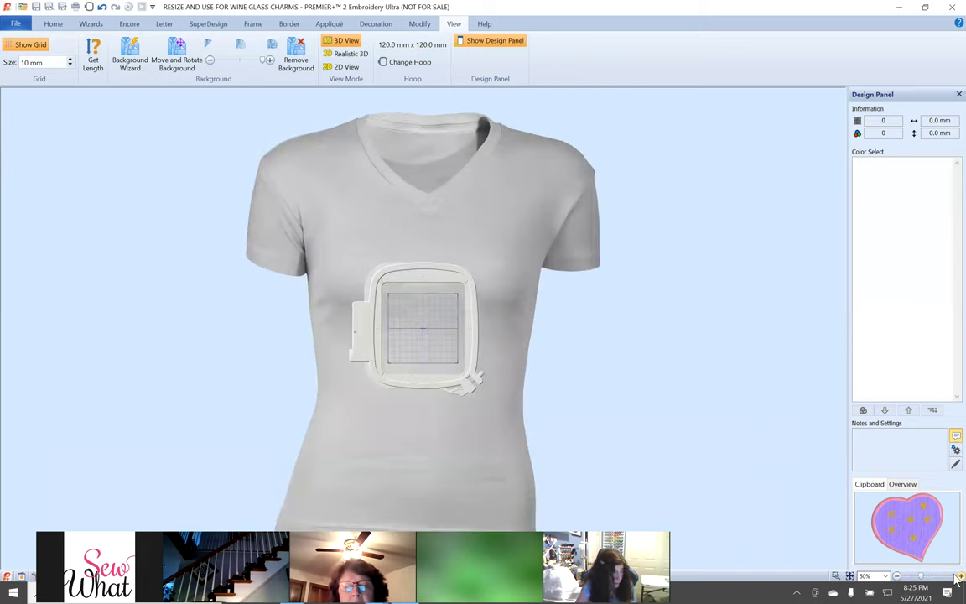
pyautogui.click(959, 578)
pyautogui.click(959, 577)
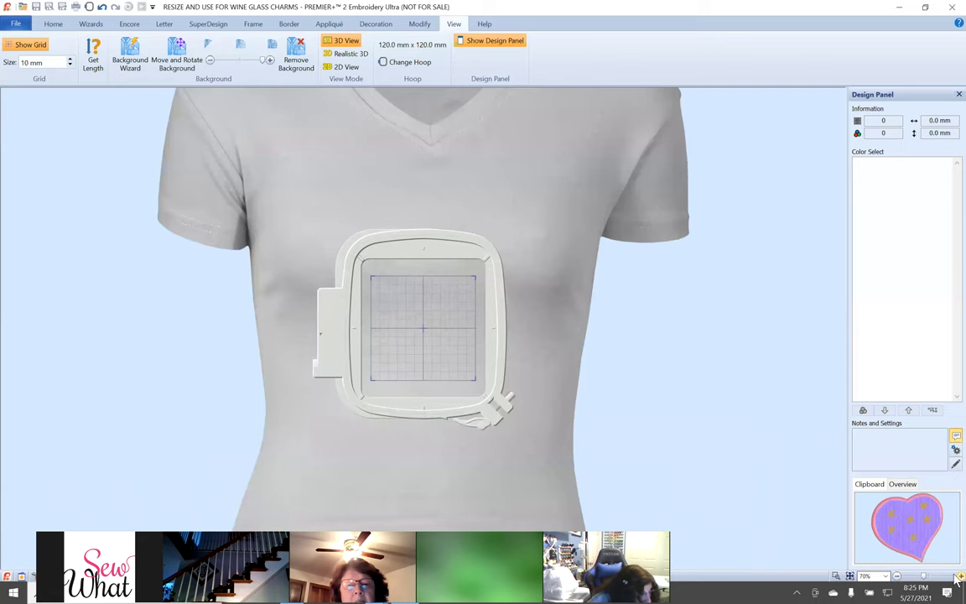
pyautogui.click(958, 578)
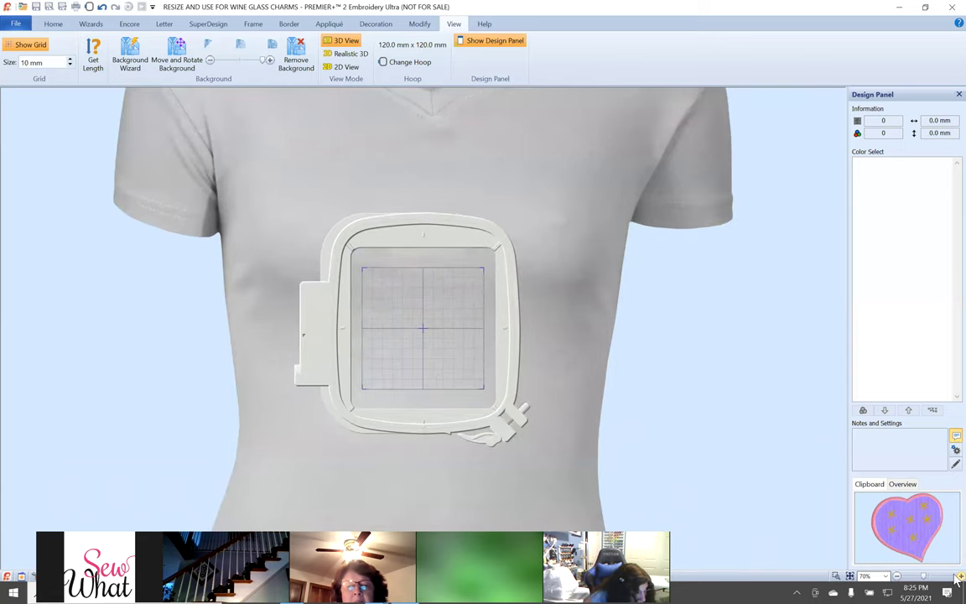
# Paste the copied heart design, place it above the hoop just below the V-neckline, and deselect it.
pyautogui.hotkey('ctrl', 'v')
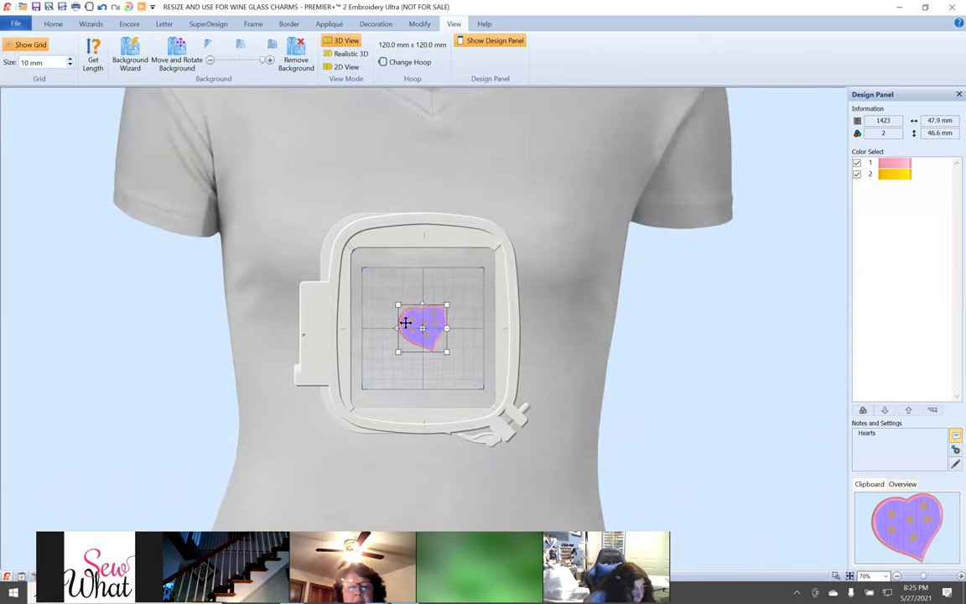
pyautogui.moveTo(427, 325); pyautogui.dragTo(438, 156)
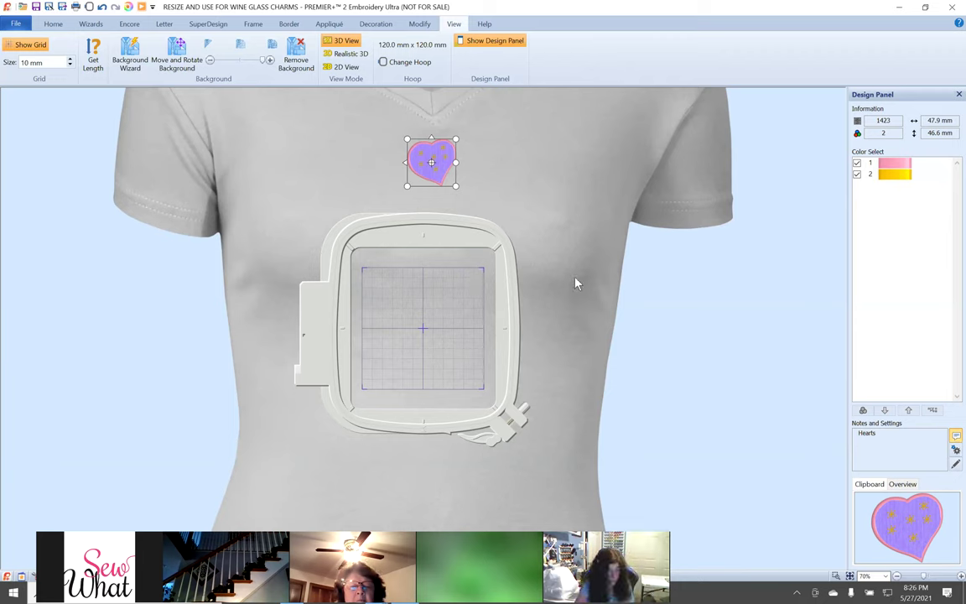
pyautogui.click(582, 316)
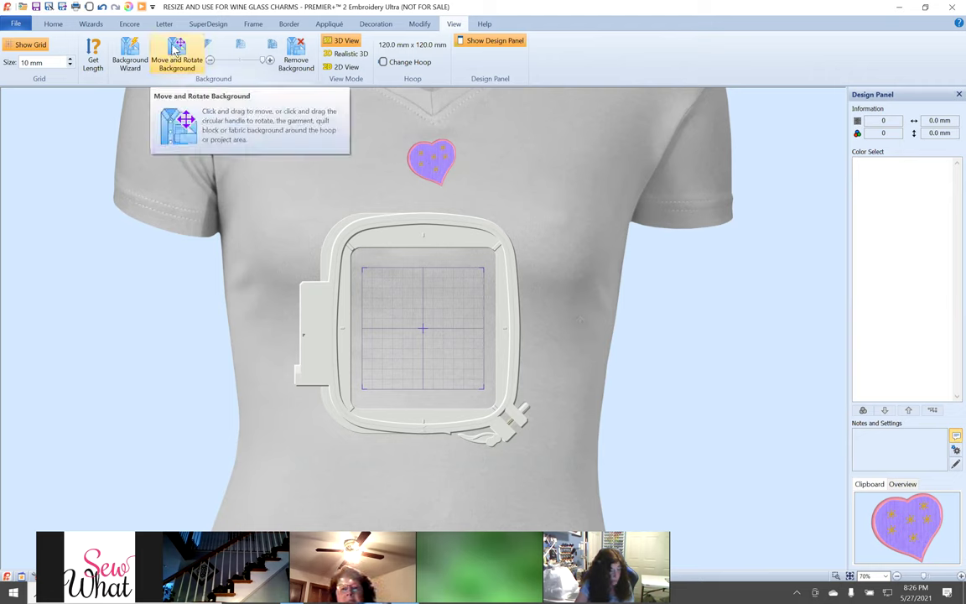
# Move the T-shirt background down so the point of its V-neck lies inside the hoop, using Move and Rotate Background.
pyautogui.click(172, 50)
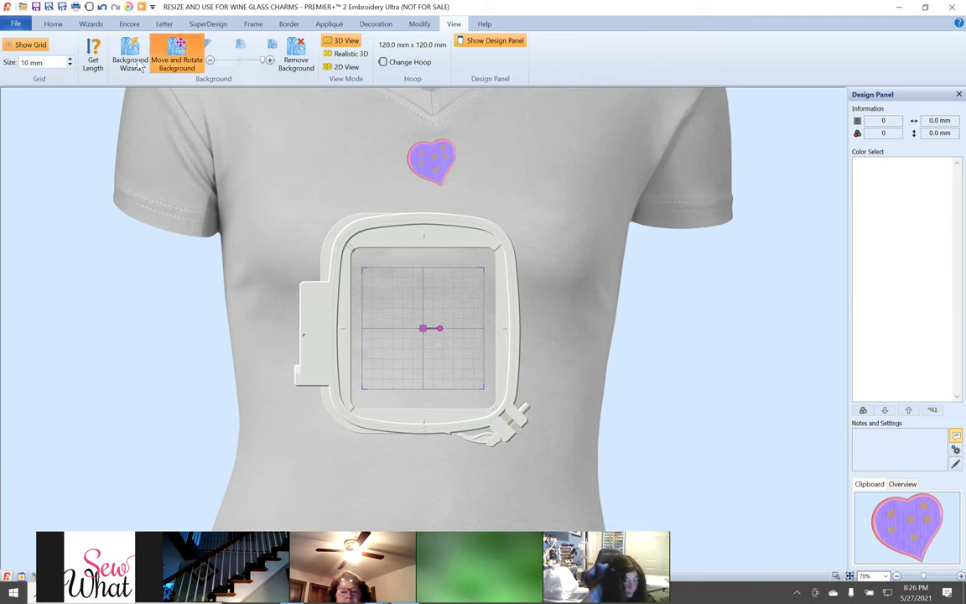
pyautogui.moveTo(556, 133); pyautogui.dragTo(547, 302)
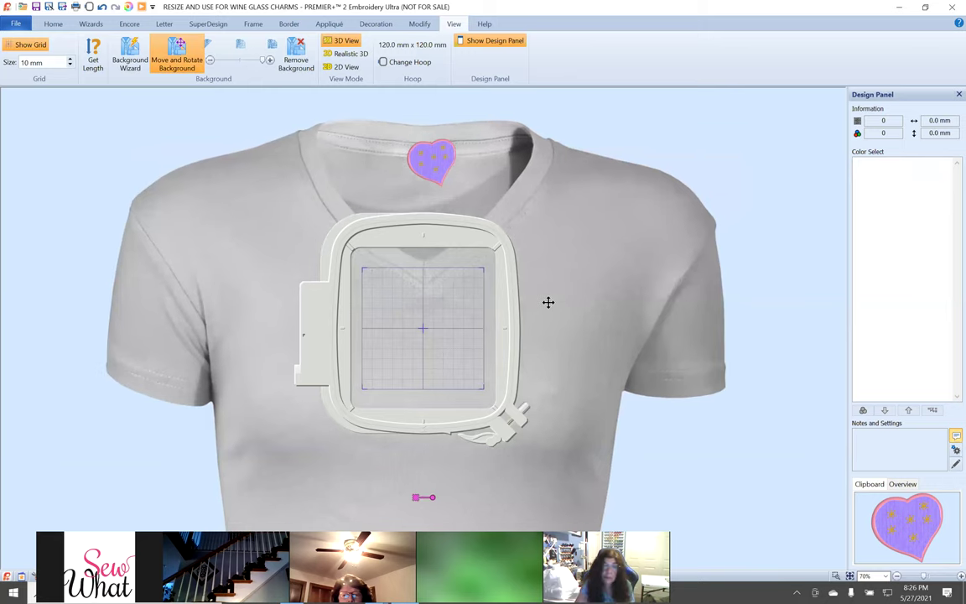
pyautogui.moveTo(431, 159)
pyautogui.mouseDown()
pyautogui.moveTo(426, 233)
pyautogui.moveTo(424, 155)
pyautogui.mouseUp()
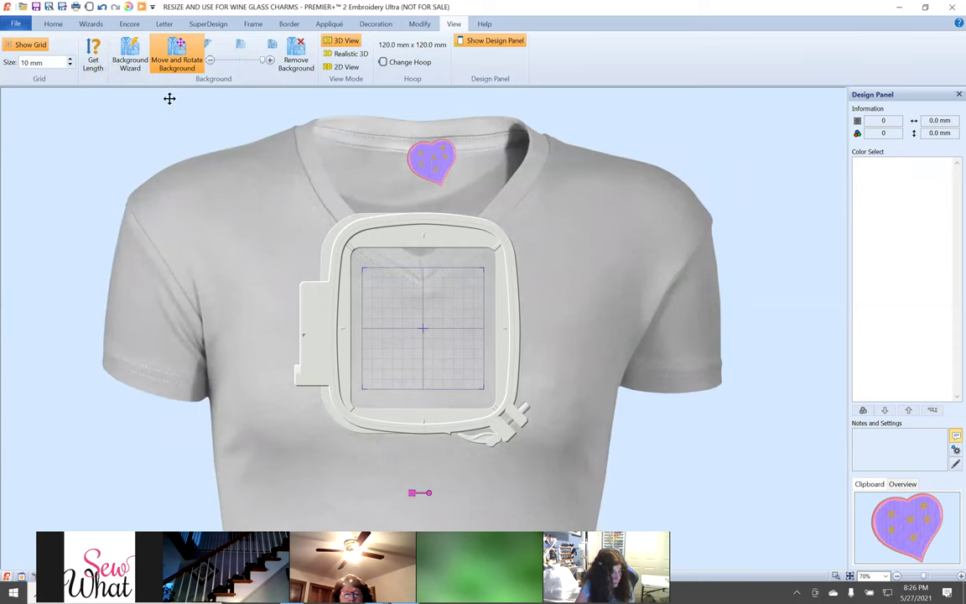
# Finish moving the background and place the heart near the hoop's center, below the point of the V-neck.
pyautogui.click(176, 57)
pyautogui.click(439, 155)
pyautogui.moveTo(430, 148); pyautogui.dragTo(427, 312)
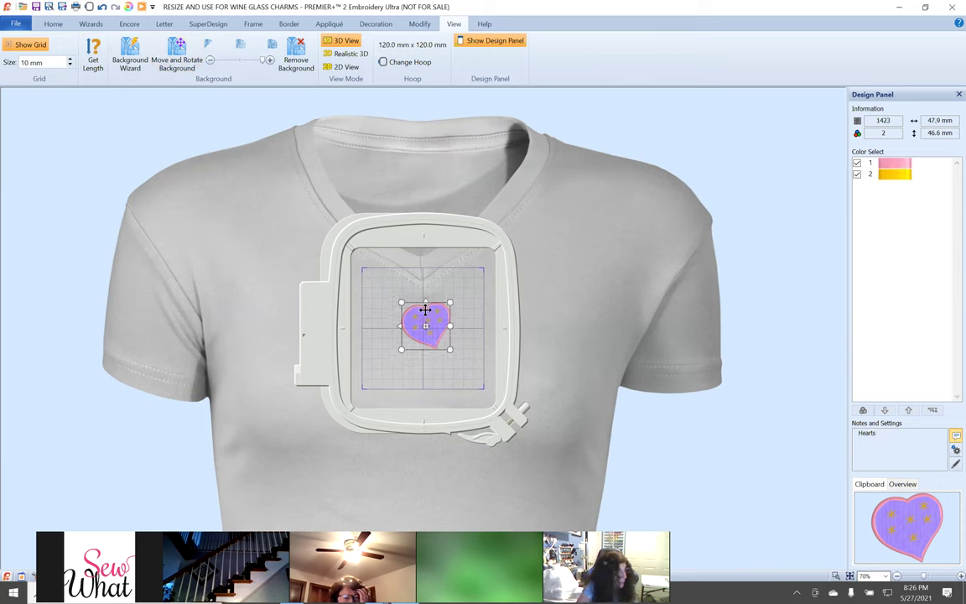
# Duplicate the heart twice and place the copies diagonally up from the first, along the right side of the V-neck.
pyautogui.rightClick(435, 314)
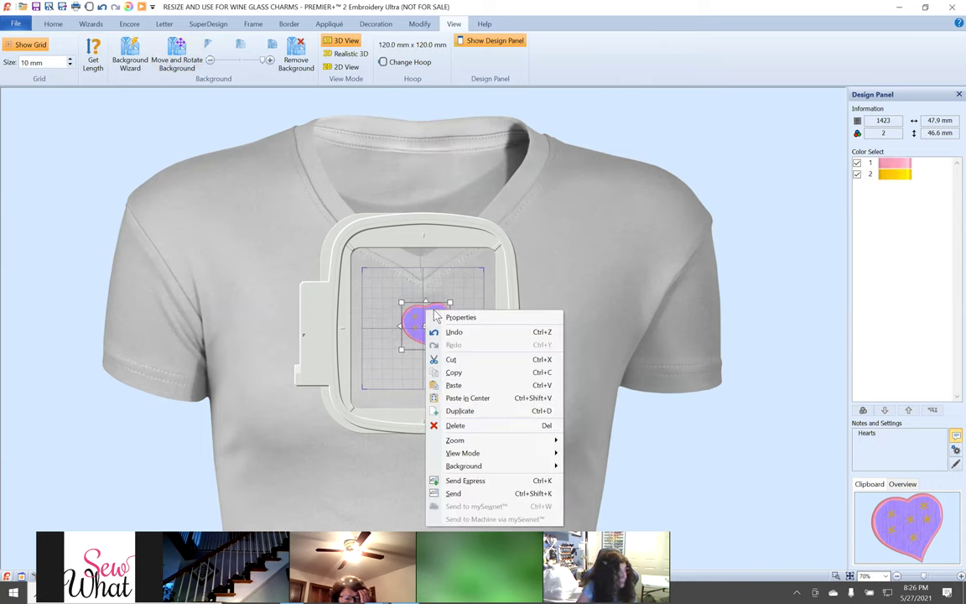
pyautogui.click(463, 411)
pyautogui.moveTo(450, 337); pyautogui.dragTo(504, 304)
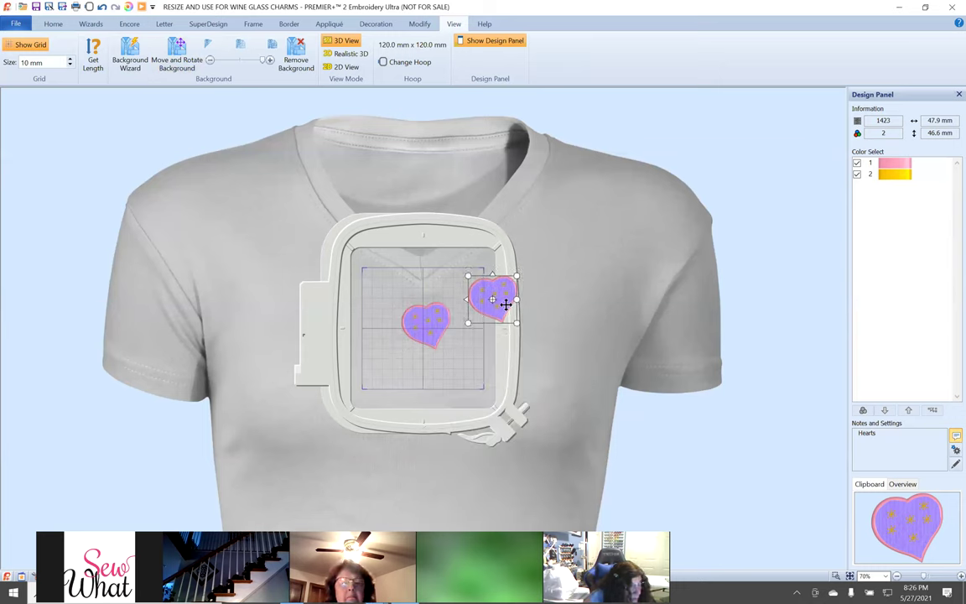
pyautogui.rightClick(505, 305)
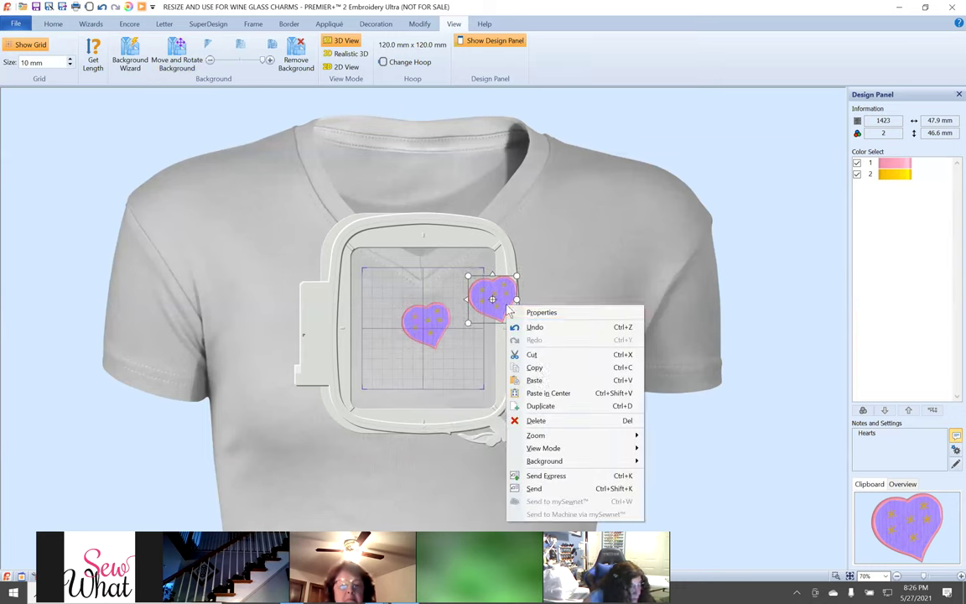
pyautogui.click(541, 406)
pyautogui.moveTo(511, 291); pyautogui.dragTo(561, 239)
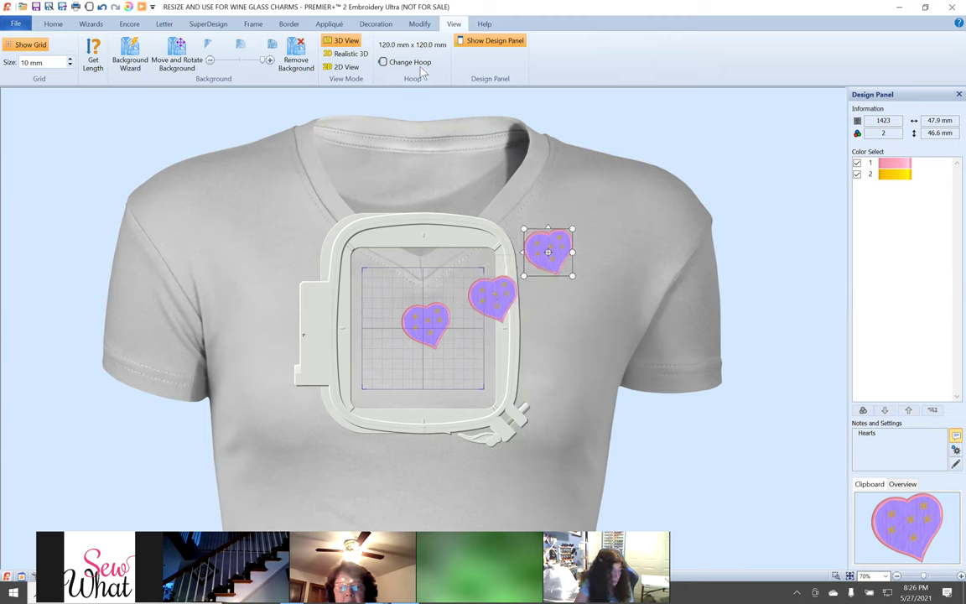
# Change the hoop to the 360mm x 260mm Designer Imperial Hoop in Rotated orientation.
pyautogui.click(369, 63)
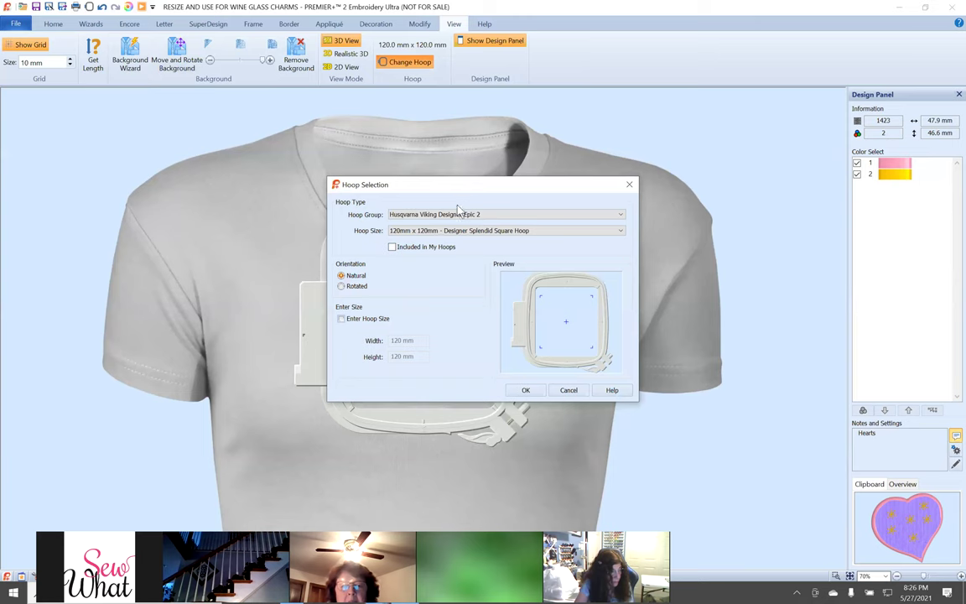
pyautogui.click(423, 231)
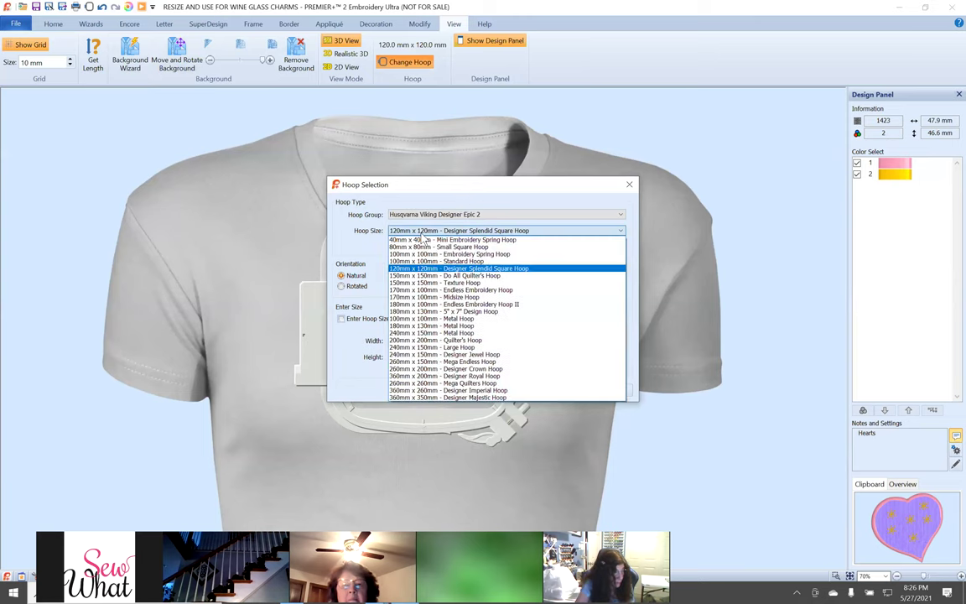
pyautogui.click(474, 390)
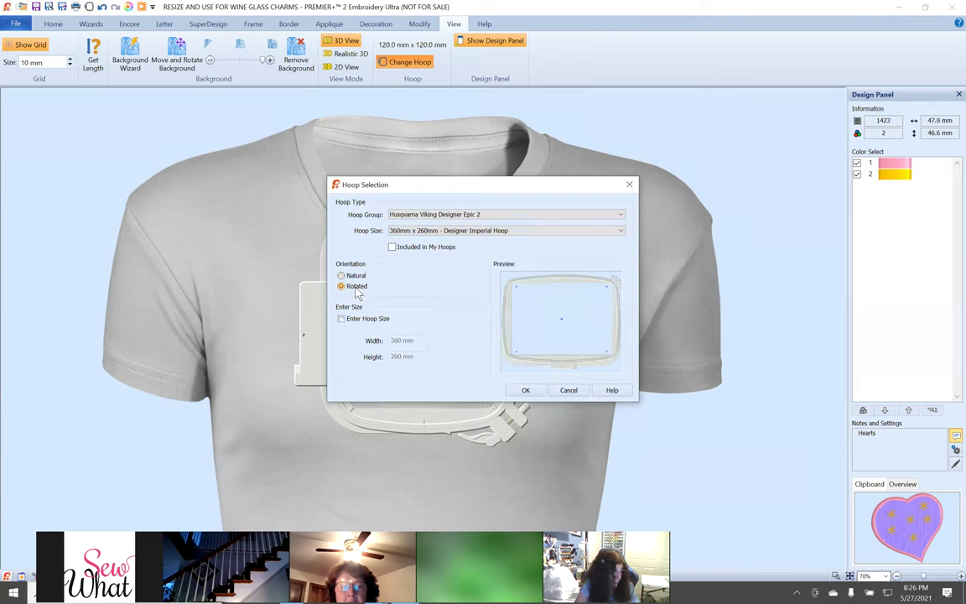
pyautogui.click(524, 390)
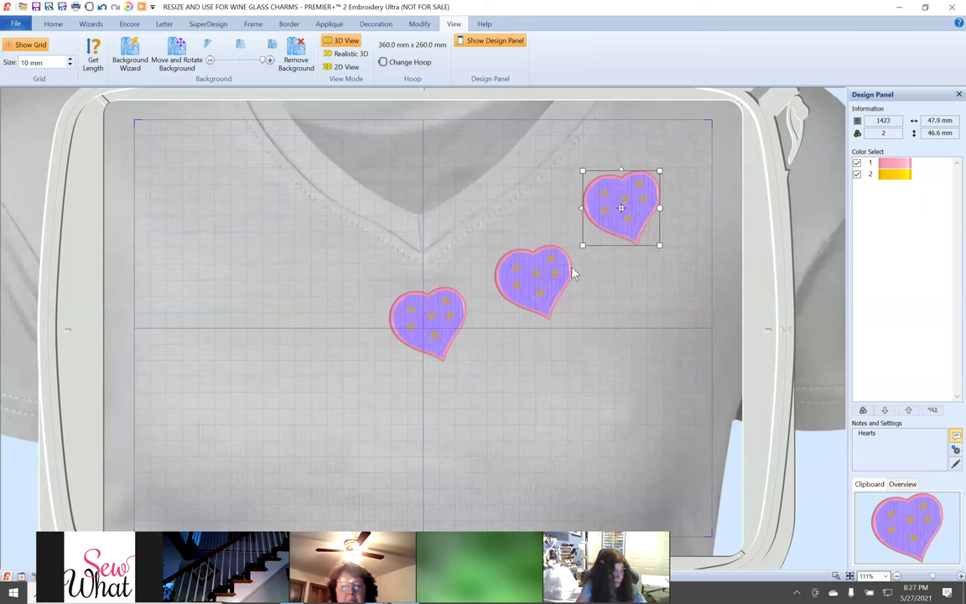
# Duplicate the uppermost heart and place the copy diagonally above it at the hoop's upper right corner.
pyautogui.rightClick(621, 207)
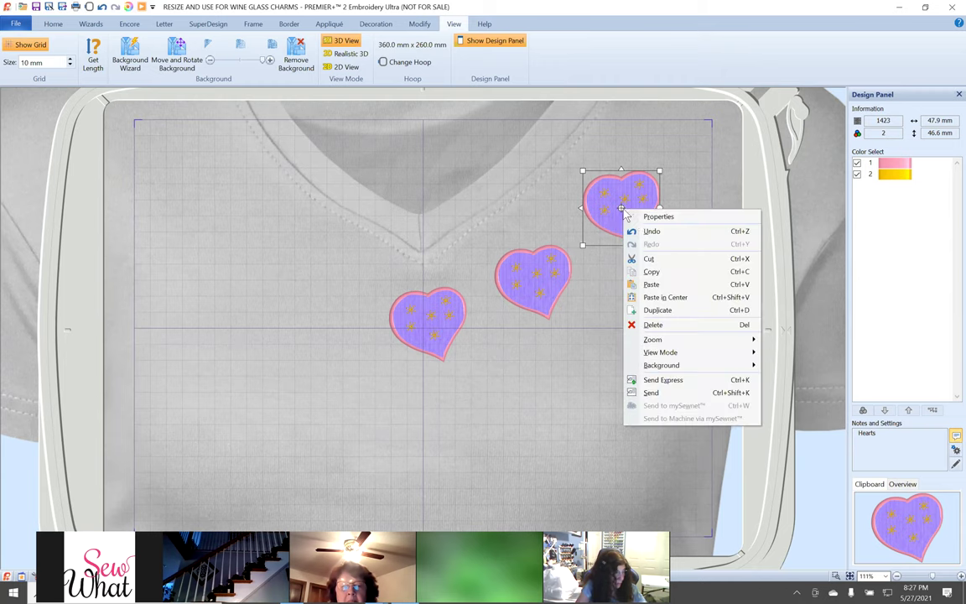
pyautogui.click(662, 310)
pyautogui.moveTo(641, 237); pyautogui.dragTo(727, 158)
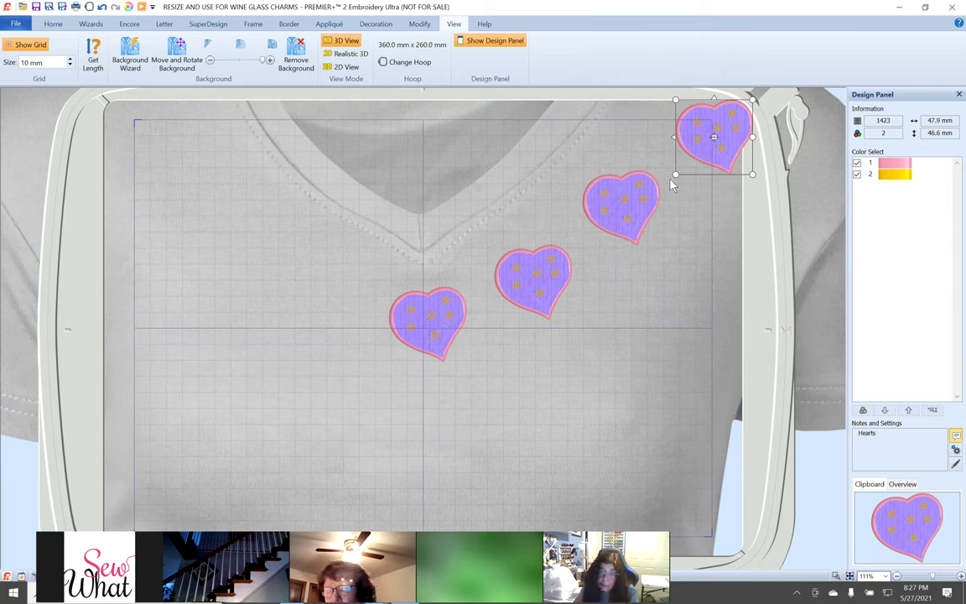
# Move the four hearts into a diagonal row down the left side of the neckline, ending below the V's point.
pyautogui.click(432, 335)
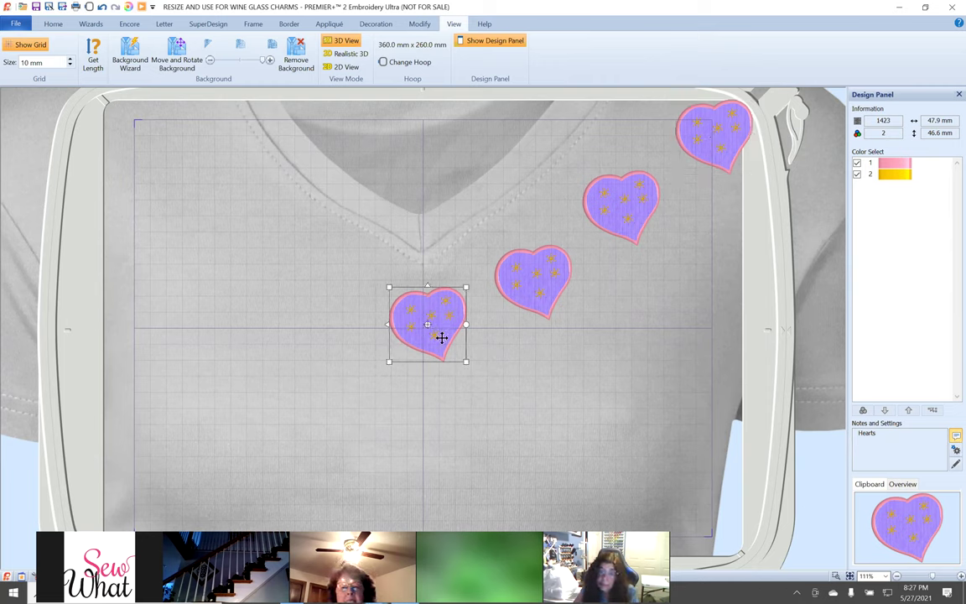
pyautogui.moveTo(436, 347); pyautogui.dragTo(194, 190)
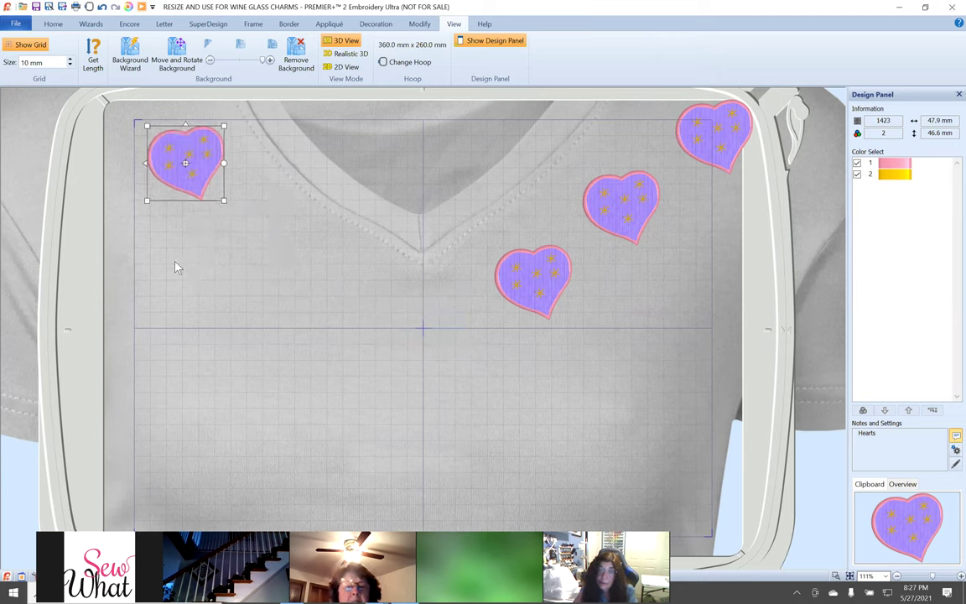
pyautogui.click(551, 275)
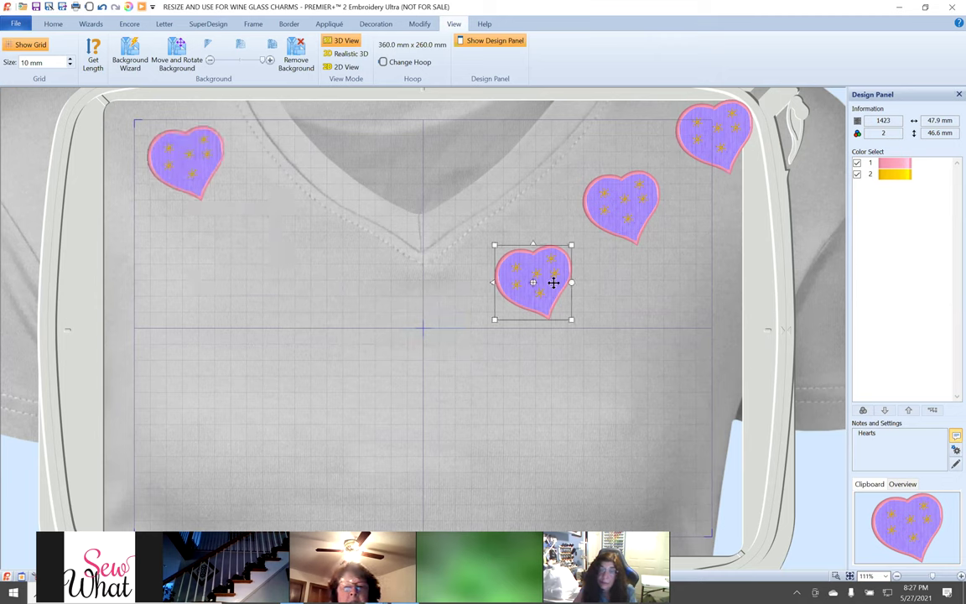
pyautogui.moveTo(558, 301); pyautogui.dragTo(288, 258)
pyautogui.click(647, 214)
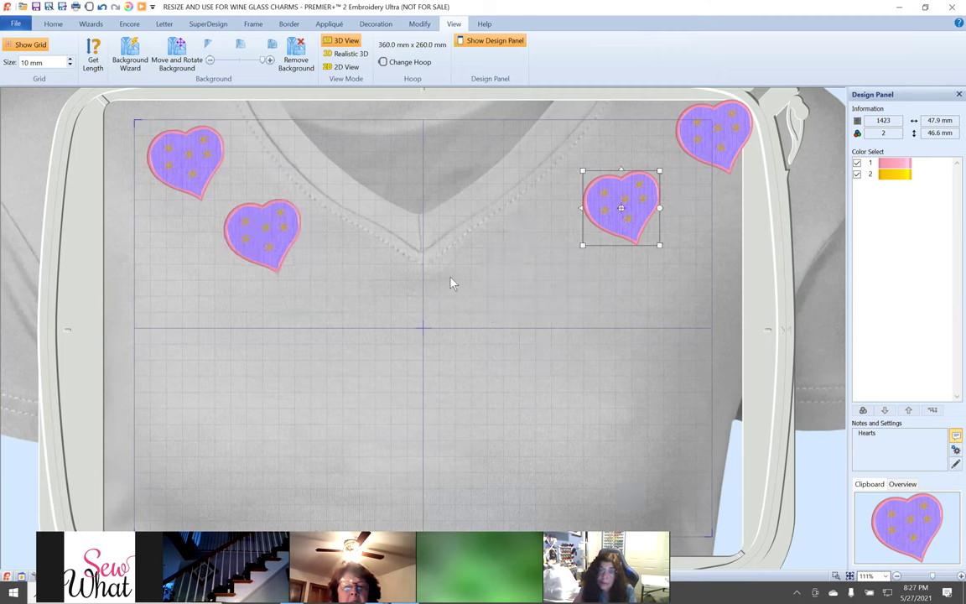
pyautogui.moveTo(642, 189); pyautogui.dragTo(361, 275)
pyautogui.click(716, 134)
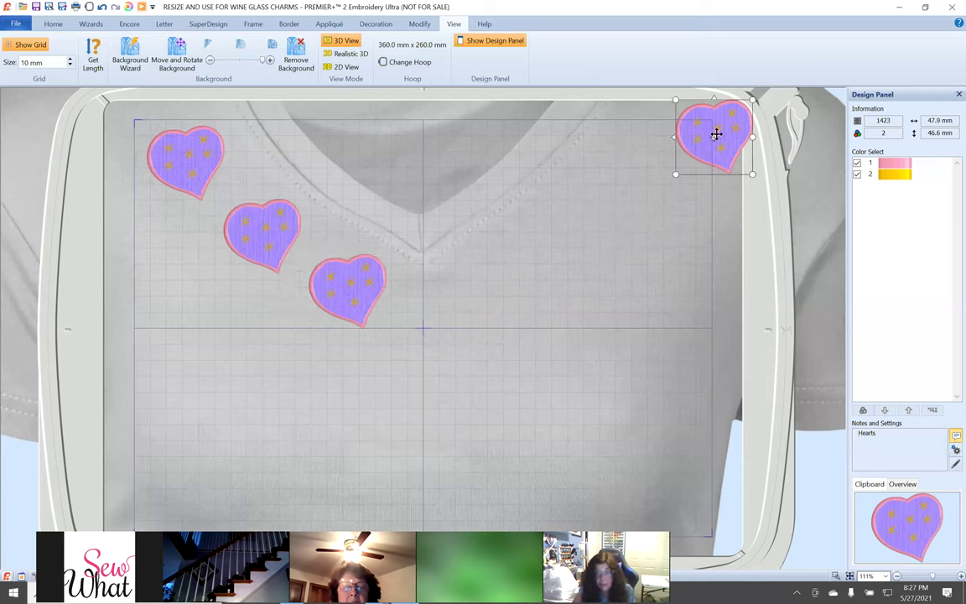
pyautogui.moveTo(701, 125); pyautogui.dragTo(420, 317)
# Shift the lower three hearts up and left to tighten the row along the left side of the neckline.
pyautogui.moveTo(268, 226); pyautogui.dragTo(256, 209)
pyautogui.click(336, 277)
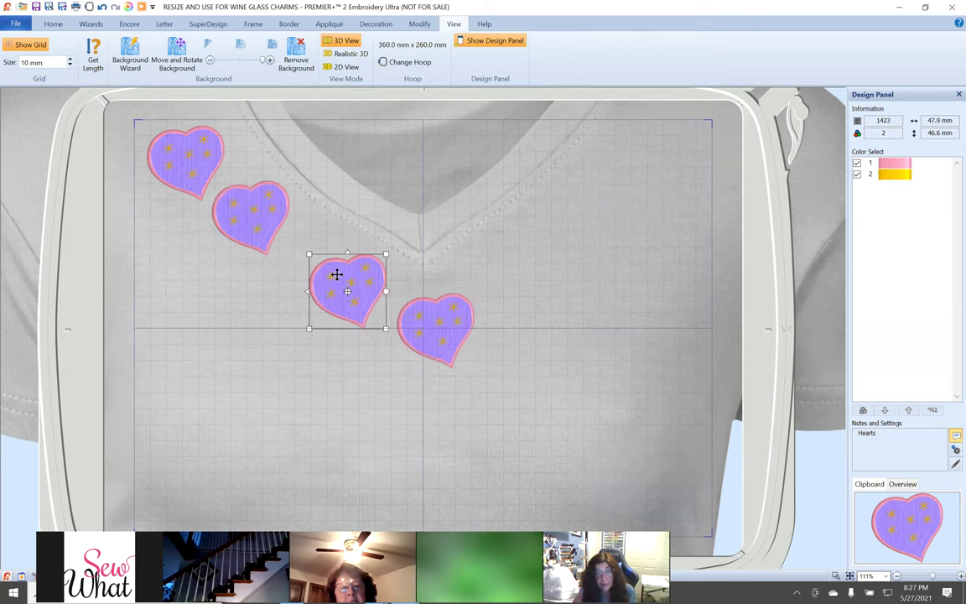
pyautogui.moveTo(336, 277); pyautogui.dragTo(324, 261)
pyautogui.click(449, 317)
pyautogui.moveTo(448, 317); pyautogui.dragTo(422, 306)
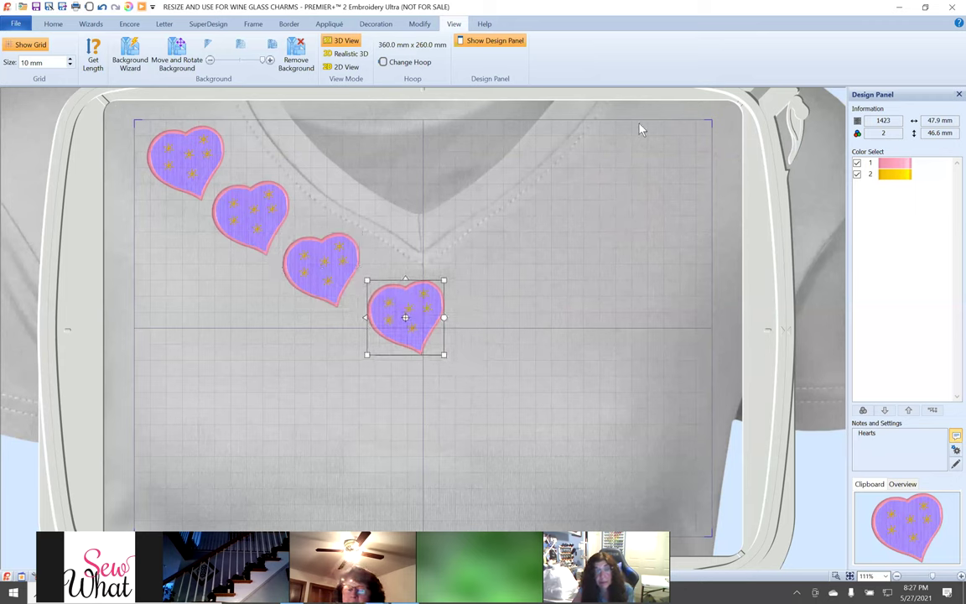
# View the row of hearts on the T-shirt in Realistic 3D without the hoop and grid.
pyautogui.click(897, 576)
pyautogui.click(898, 576)
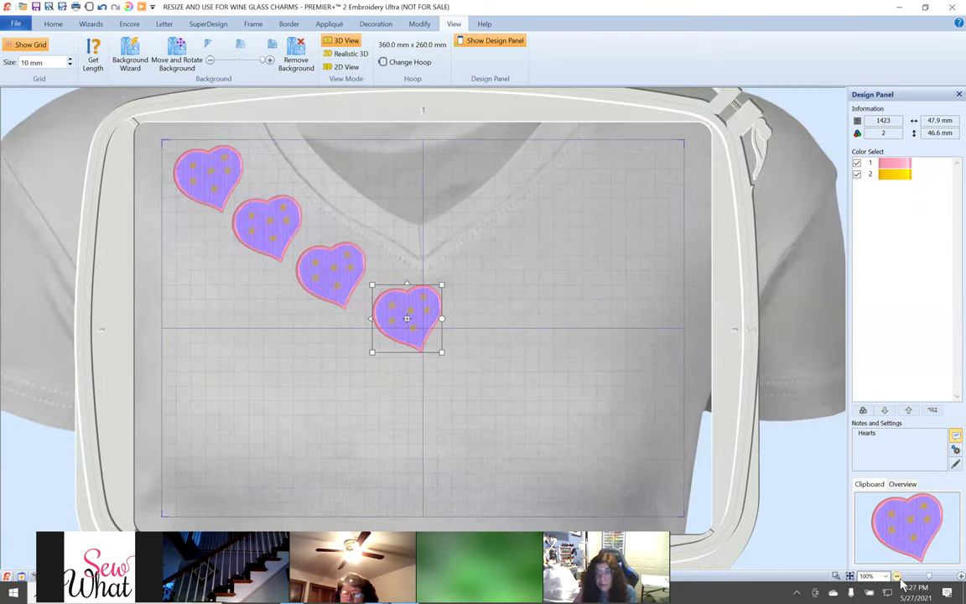
pyautogui.click(897, 576)
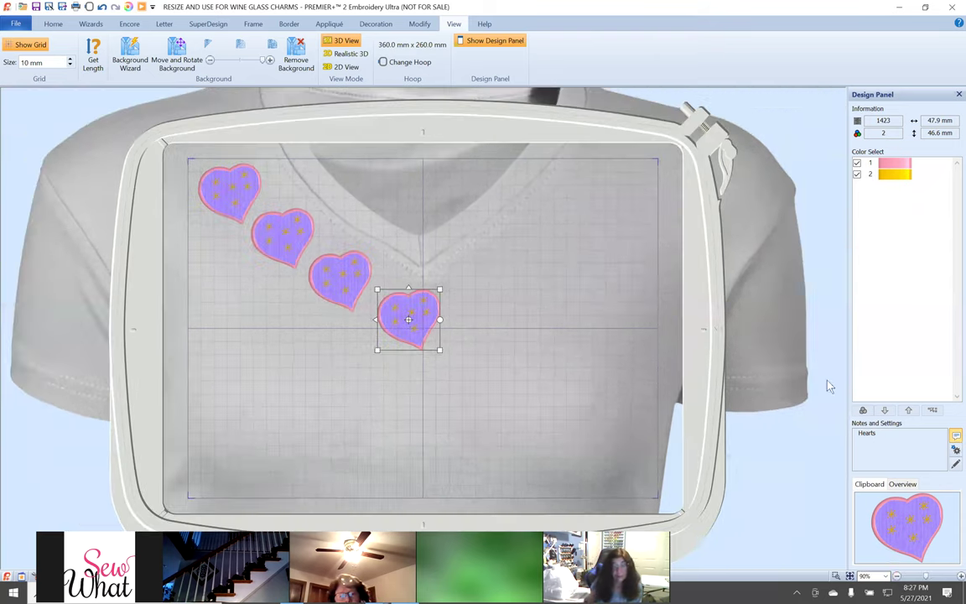
pyautogui.click(342, 58)
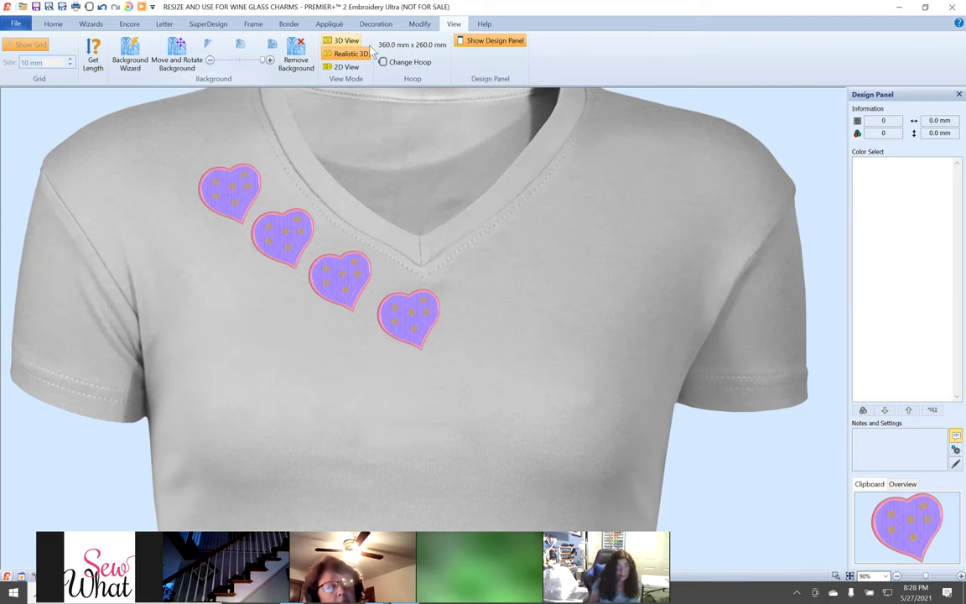
pyautogui.click(13, 24)
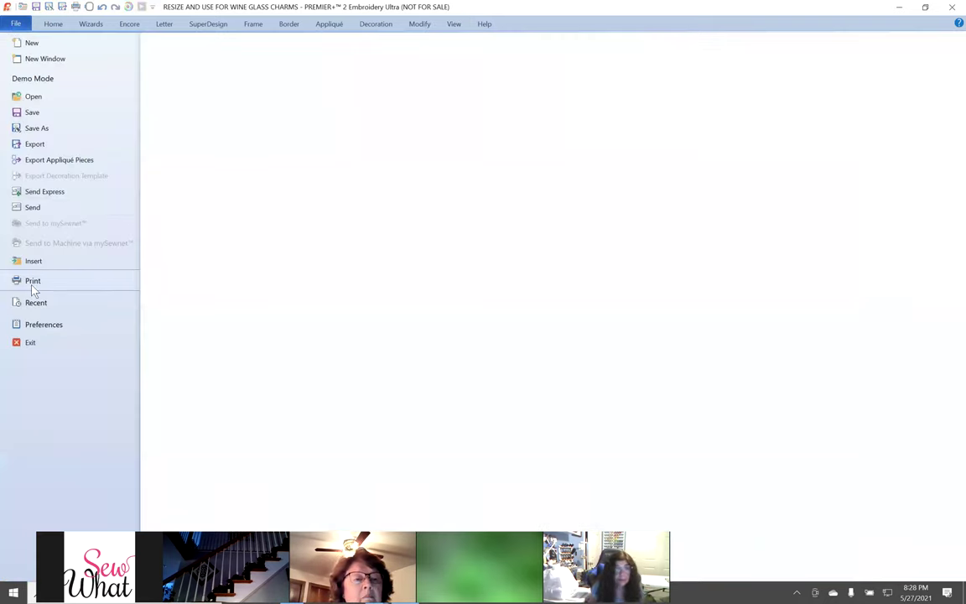
pyautogui.click(11, 27)
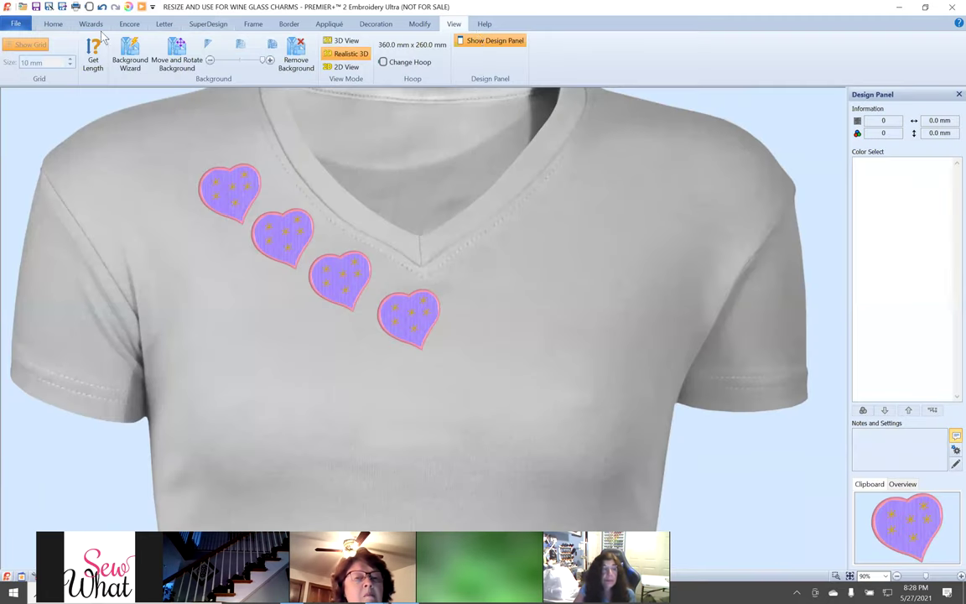
# Move the upper two hearts up and left, toward the shoulder and along the neckline.
pyautogui.click(224, 171)
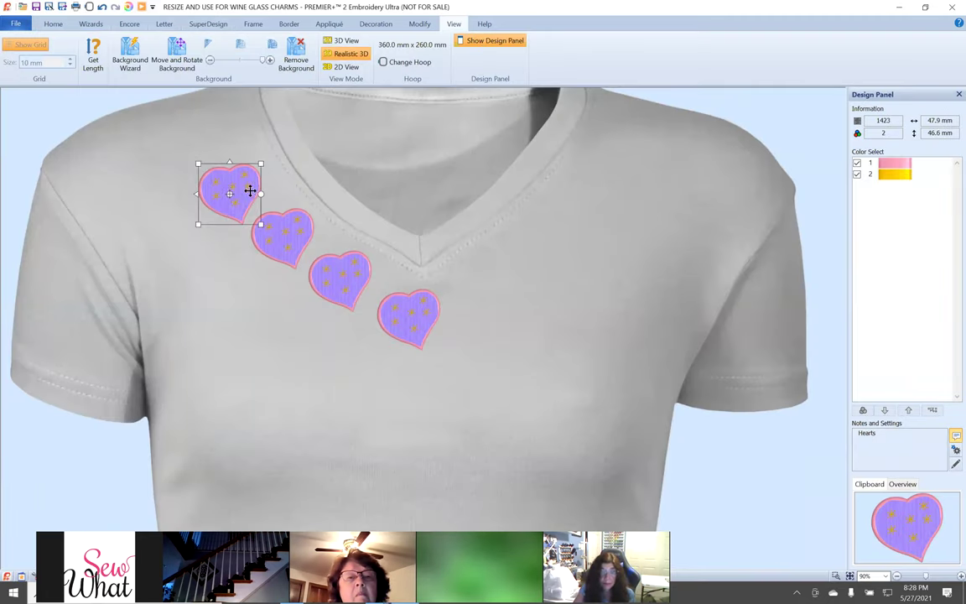
pyautogui.moveTo(226, 168); pyautogui.dragTo(202, 107)
pyautogui.click(280, 224)
pyautogui.moveTo(304, 215); pyautogui.dragTo(257, 177)
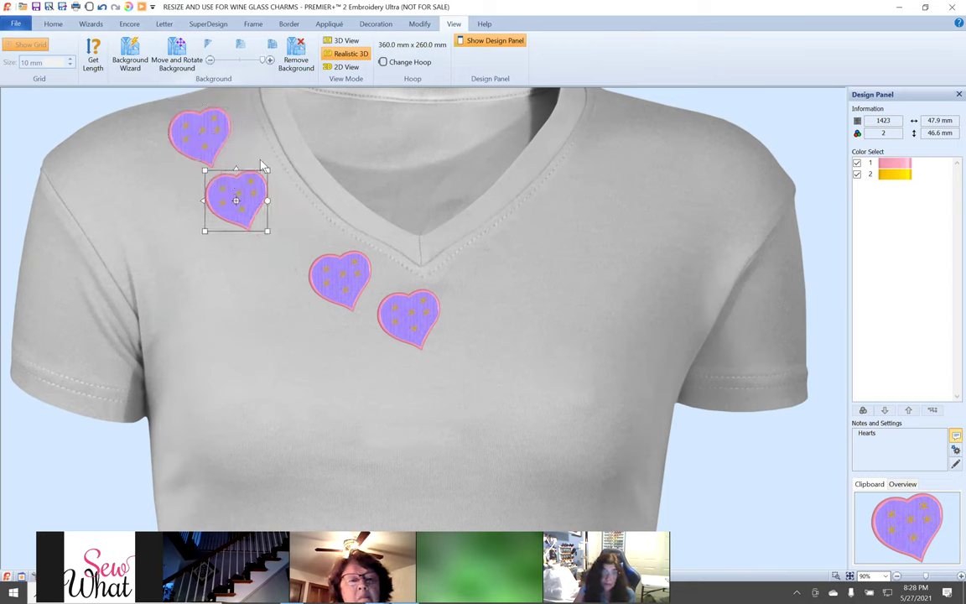
# Set the Encore layout to a line using the deep downward-curving arc shape.
pyautogui.click(92, 25)
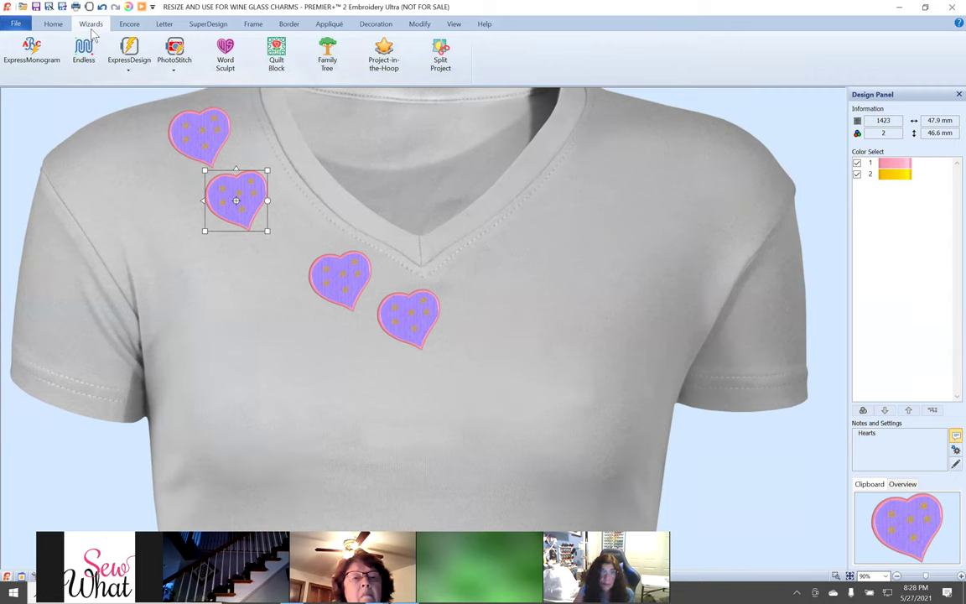
pyautogui.click(128, 26)
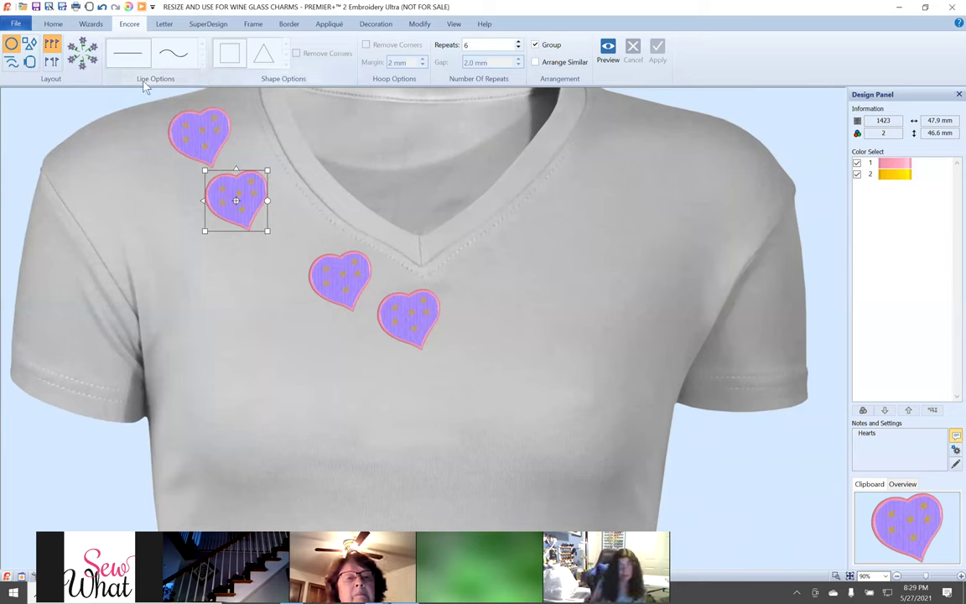
pyautogui.click(12, 60)
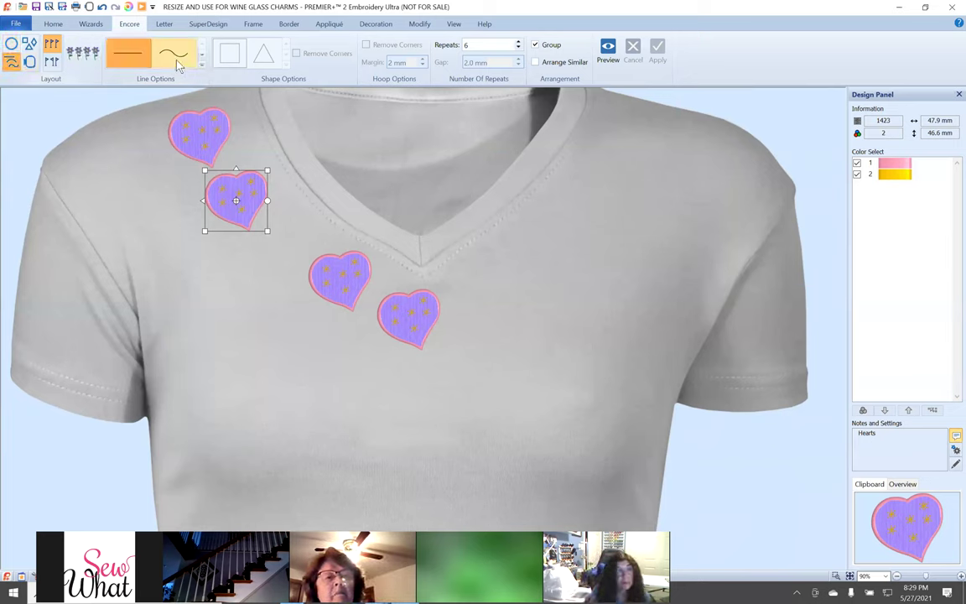
pyautogui.click(202, 64)
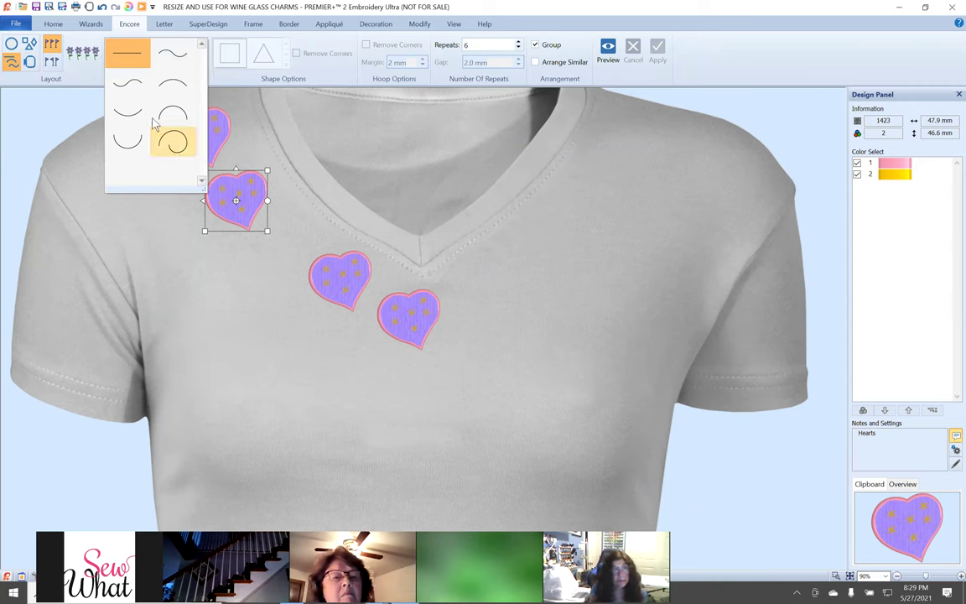
pyautogui.click(127, 142)
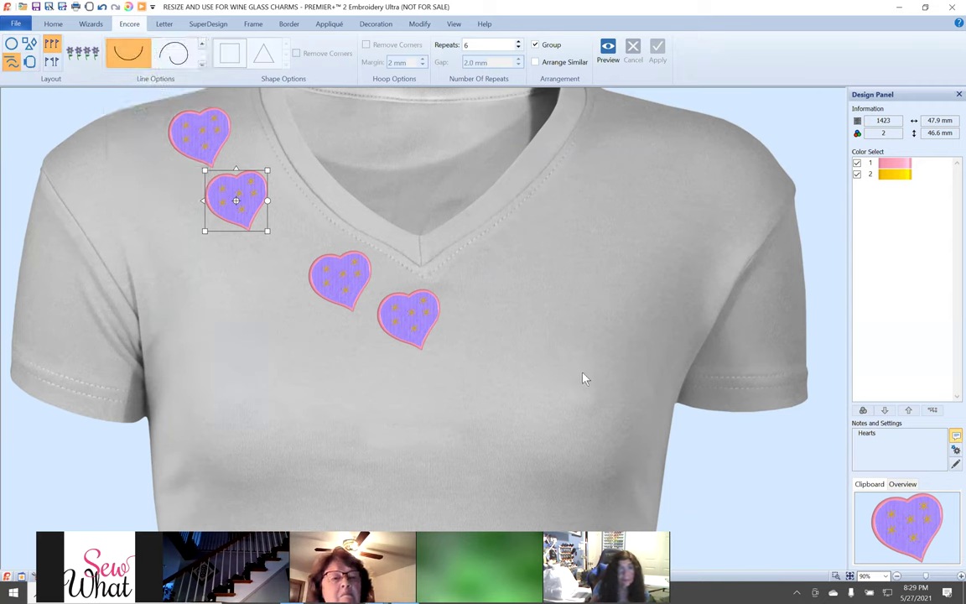
# Move the lower two hearts up and left so the row follows the left side of the neckline.
pyautogui.click(352, 281)
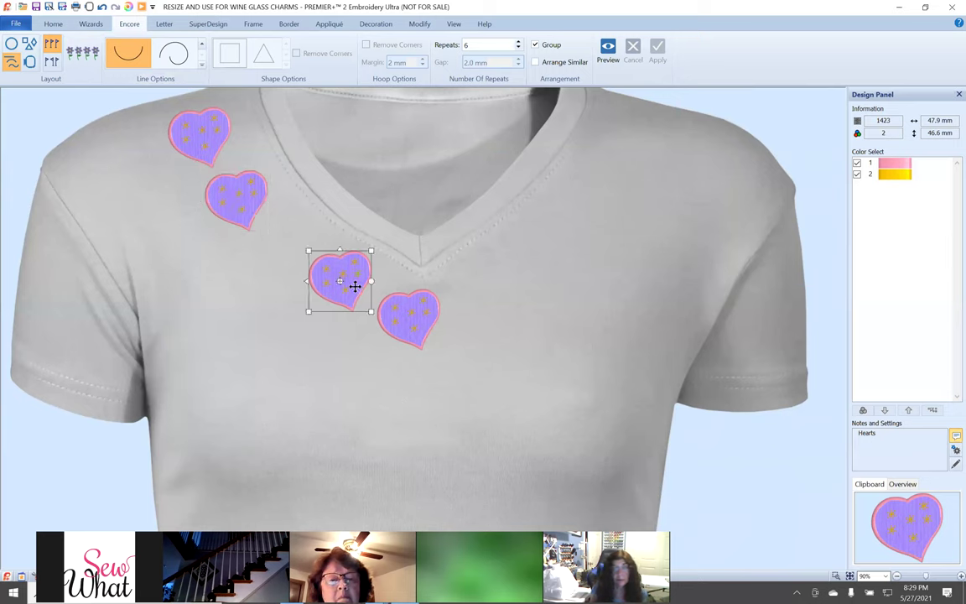
pyautogui.moveTo(355, 295); pyautogui.dragTo(313, 277)
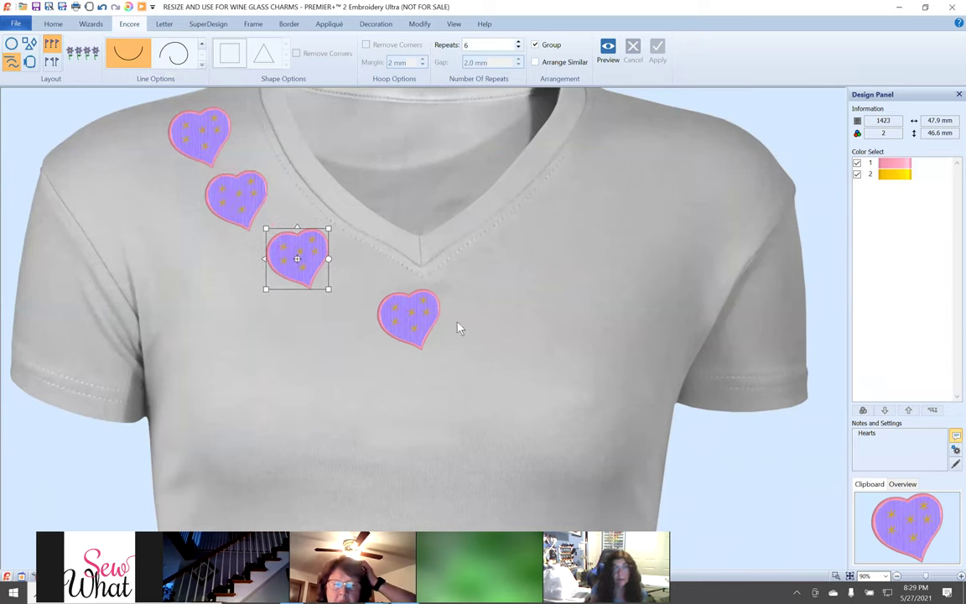
pyautogui.moveTo(427, 331); pyautogui.dragTo(385, 315)
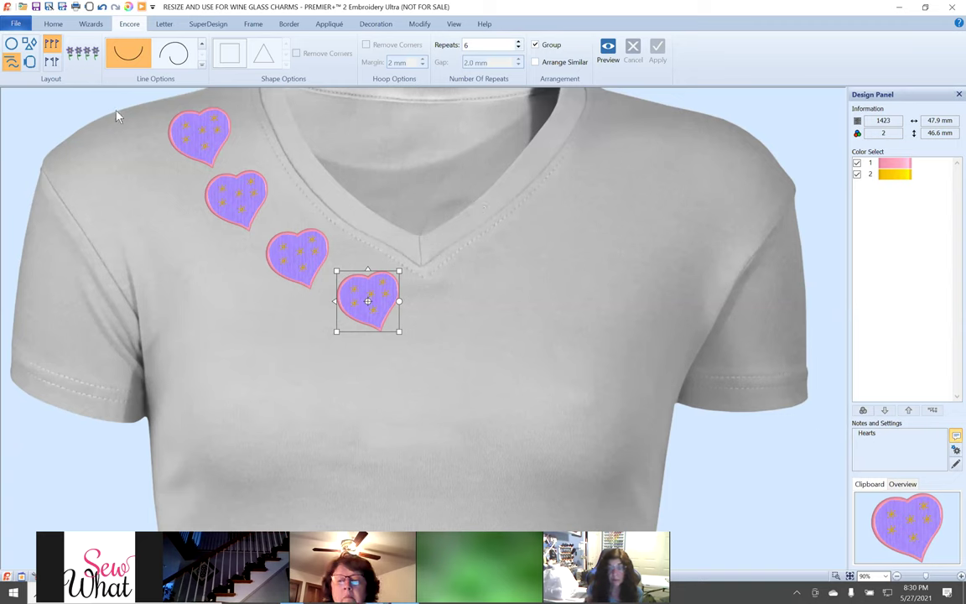
# Start a new project without saving the changes to the current one and display the empty hoop in 3D View.
pyautogui.click(52, 24)
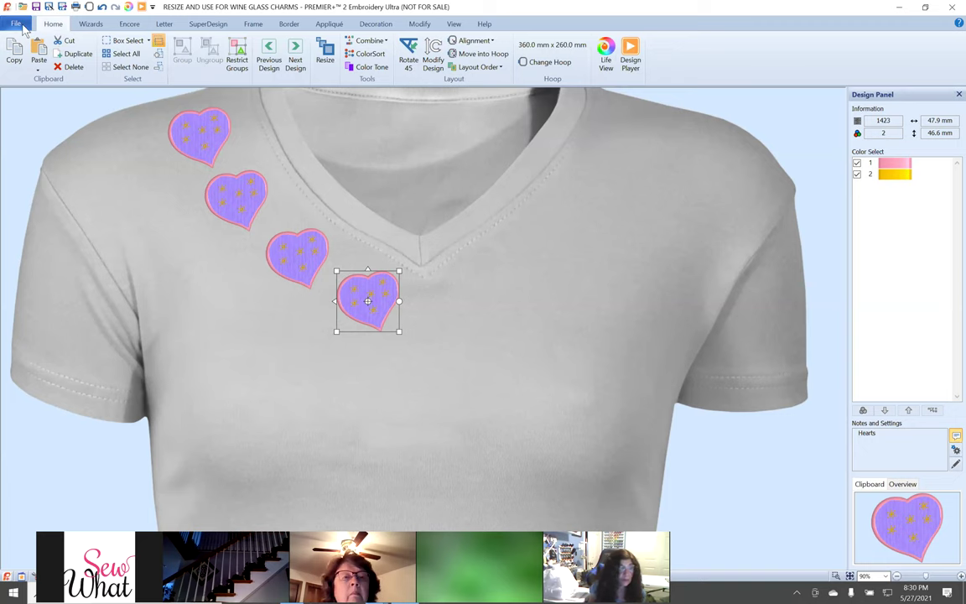
pyautogui.click(19, 26)
pyautogui.click(32, 43)
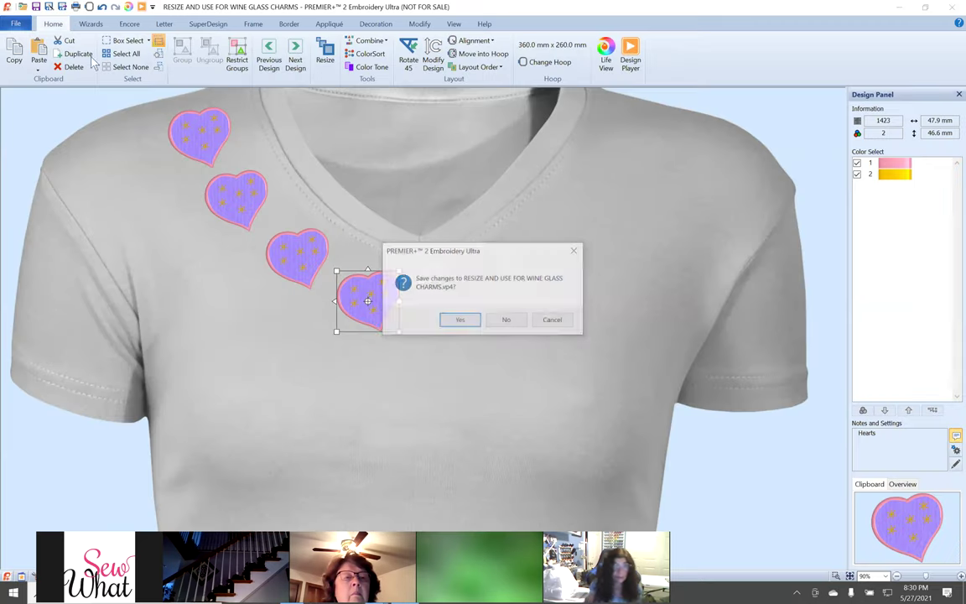
pyautogui.click(506, 321)
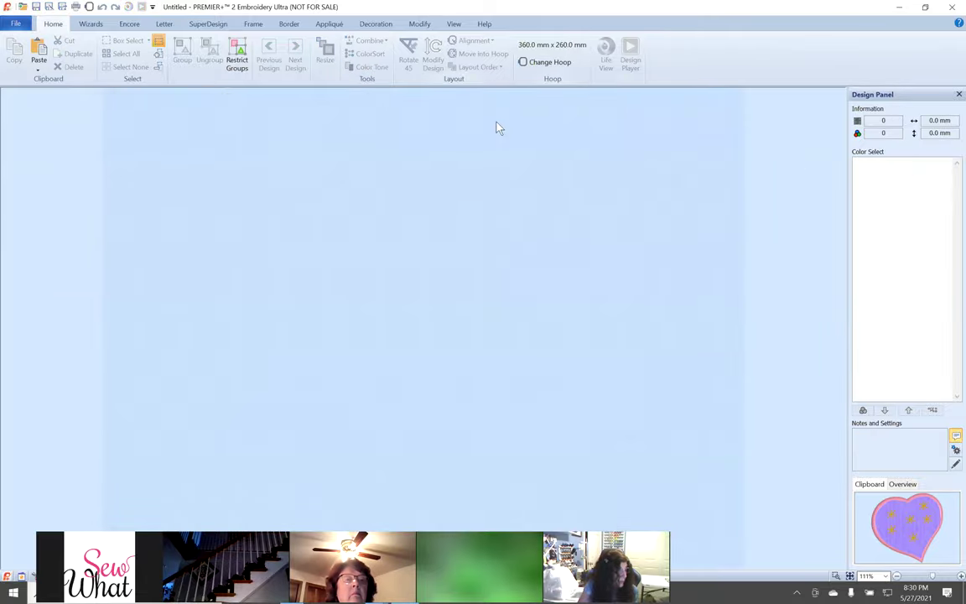
pyautogui.click(454, 25)
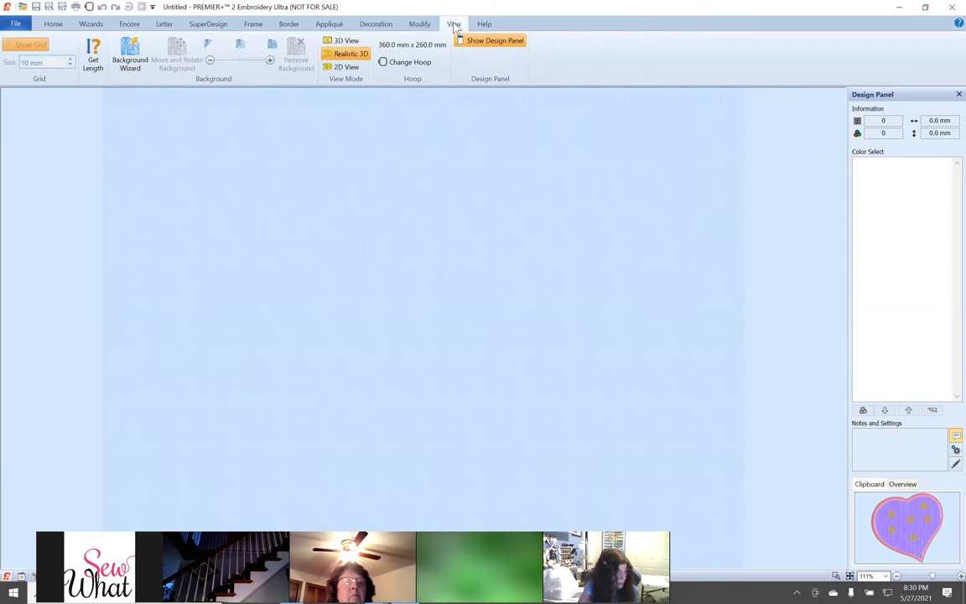
pyautogui.click(342, 44)
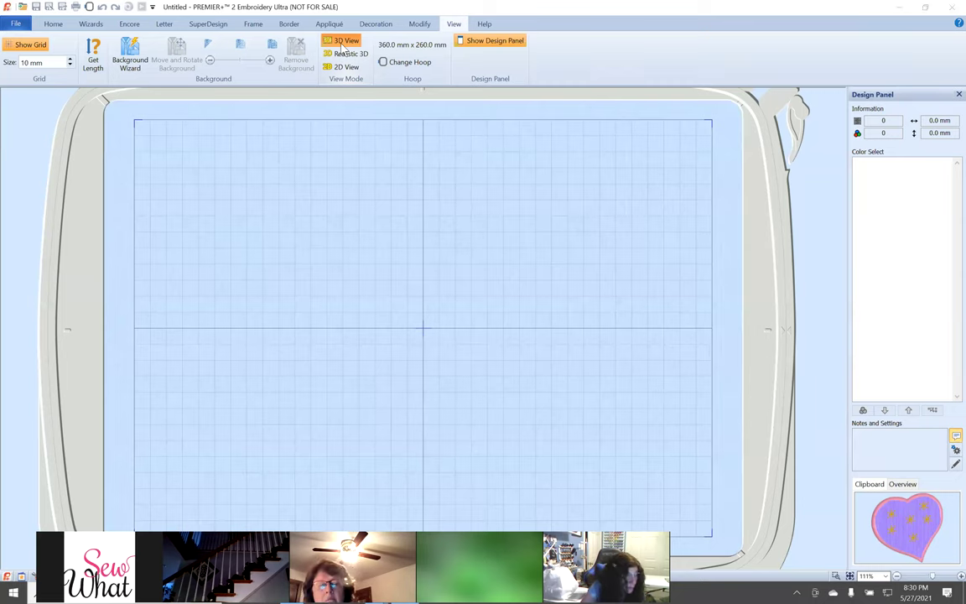
pyautogui.press('super')
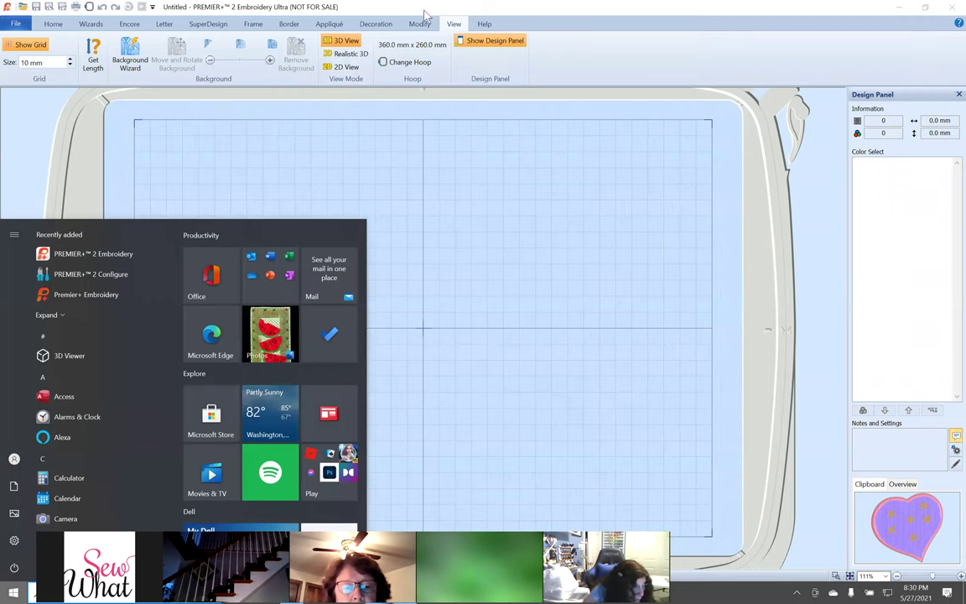
pyautogui.press('super')
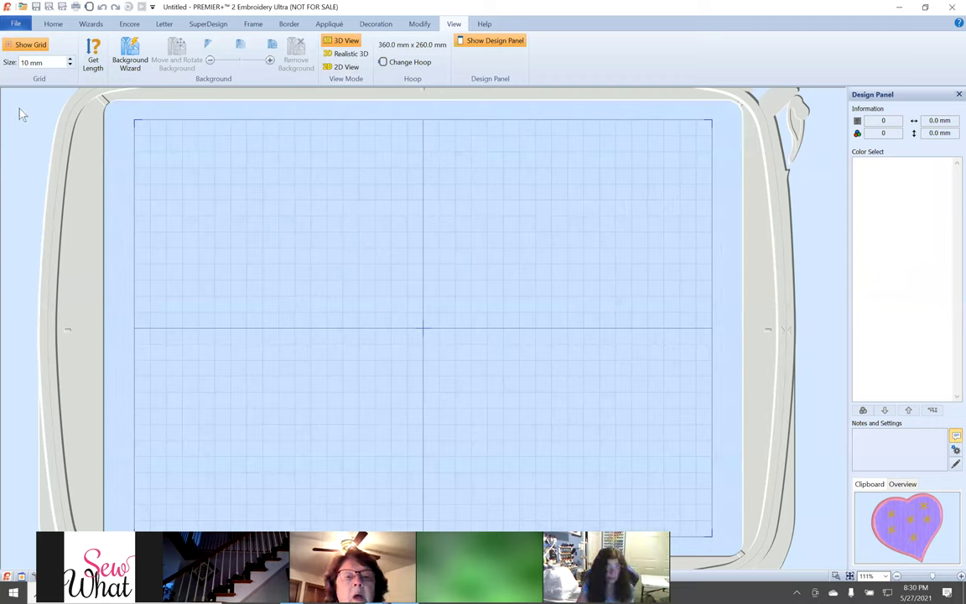
# Browse for a design to open in the Birds folder of the Premier+2Emb Stitch2 samples.
pyautogui.click(23, 6)
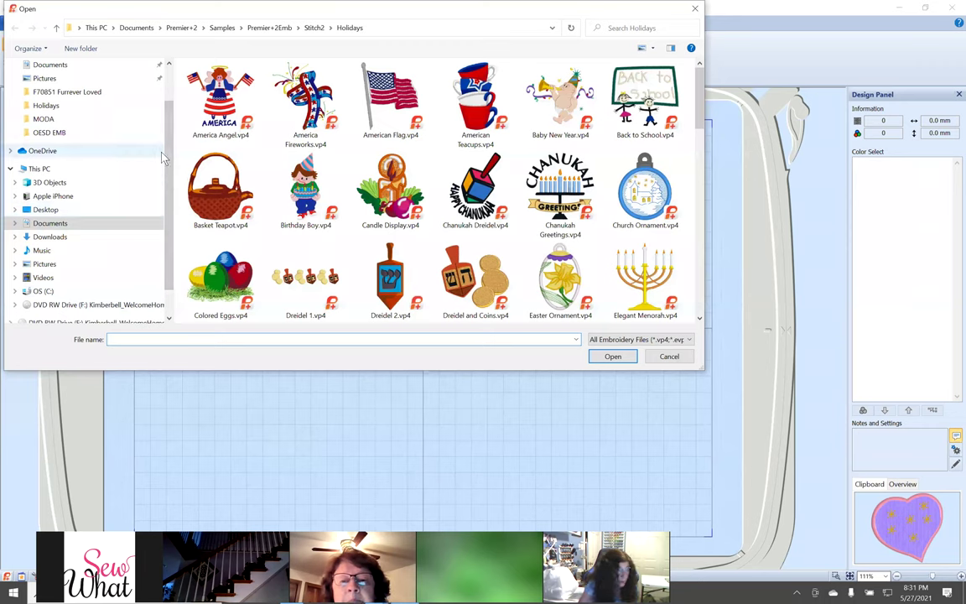
pyautogui.scroll(-1, 160, 201)
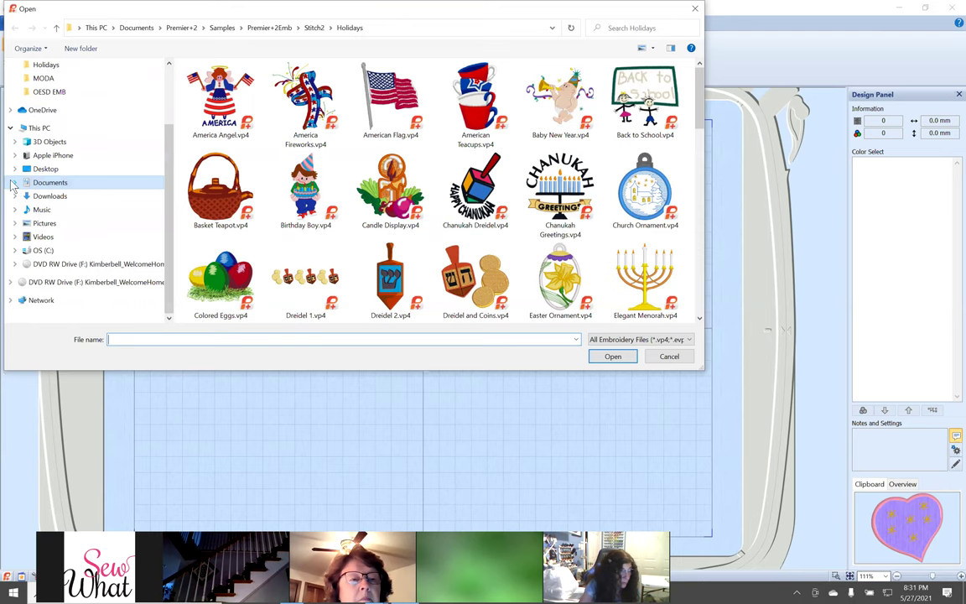
pyautogui.click(13, 183)
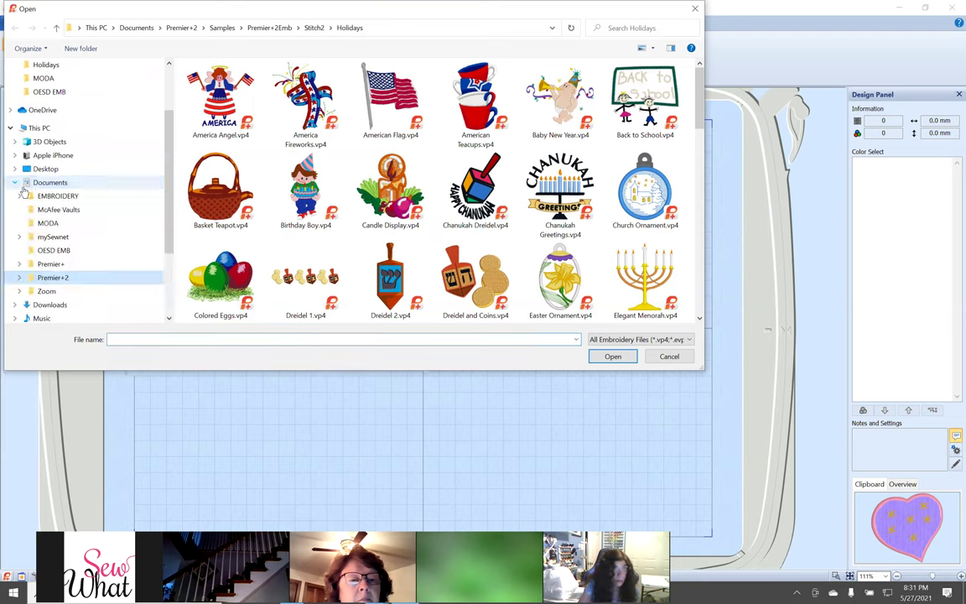
pyautogui.click(18, 277)
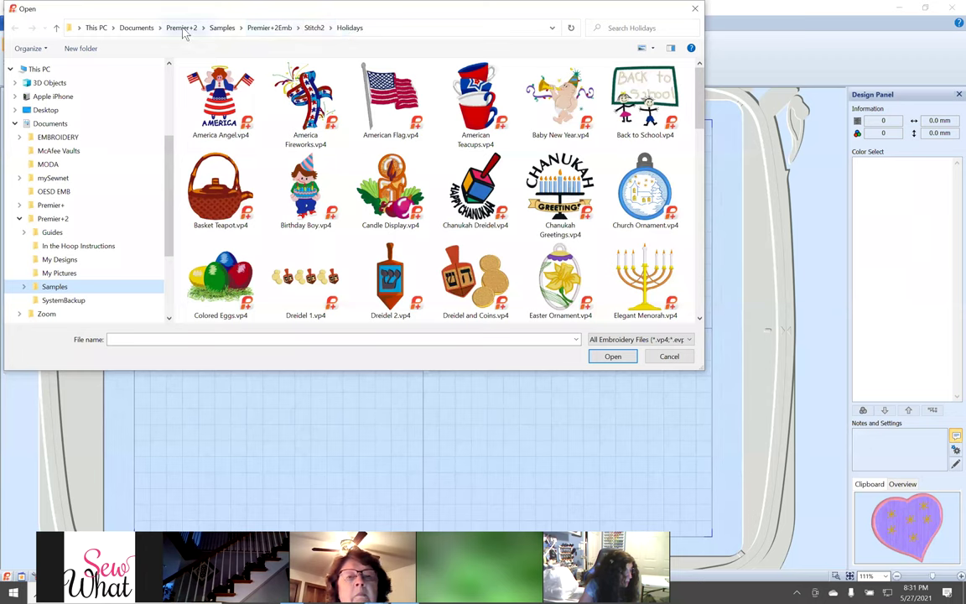
pyautogui.click(314, 28)
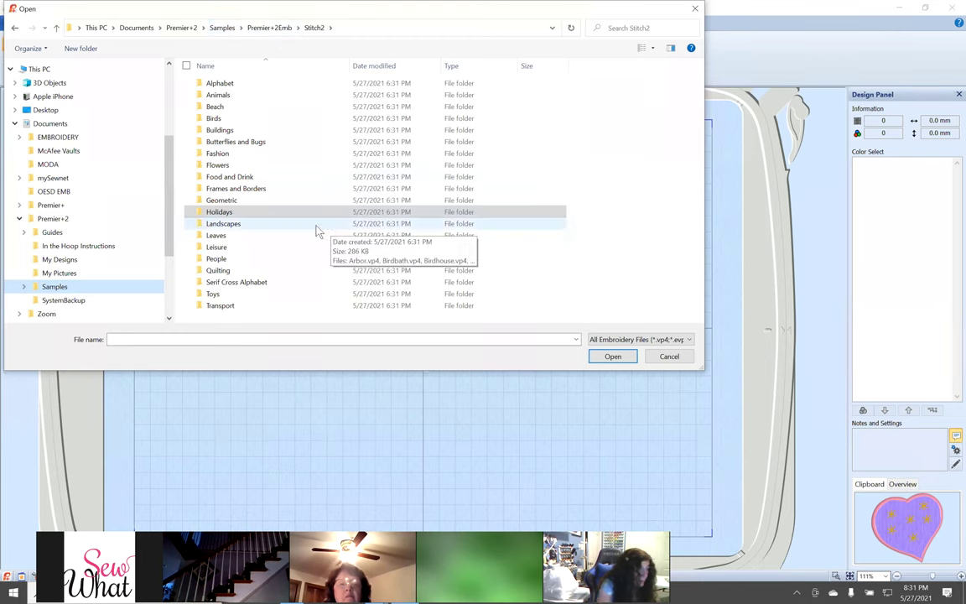
pyautogui.click(236, 123)
pyautogui.doubleClick(236, 123)
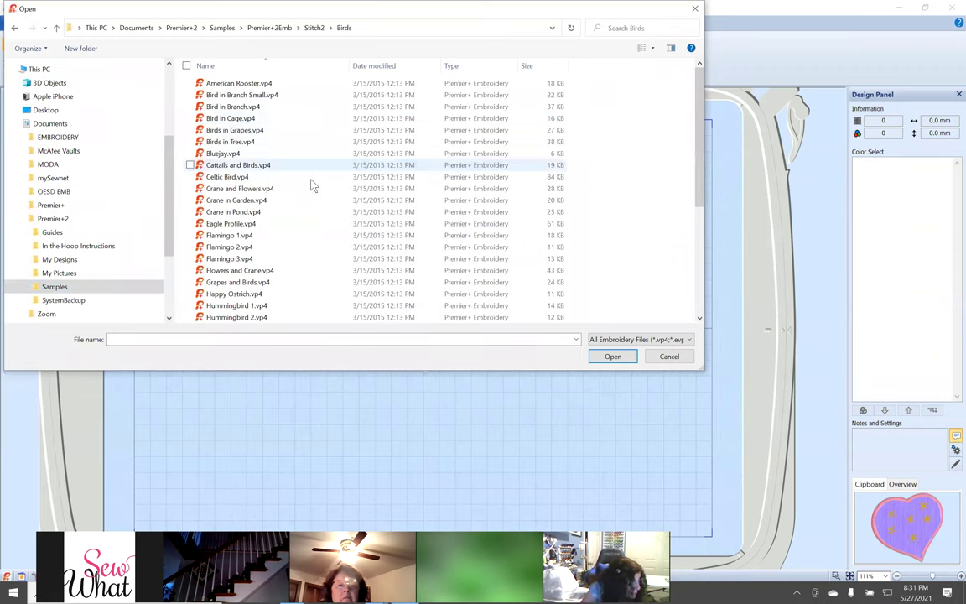
# Show the bird designs as thumbnails and open Celtic Bird.vp4.
pyautogui.click(655, 53)
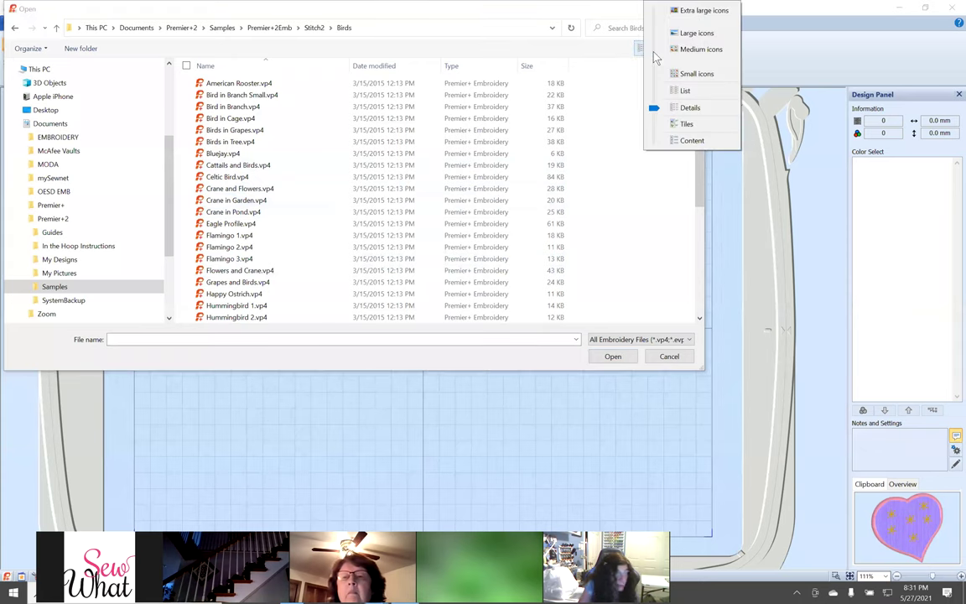
pyautogui.click(696, 33)
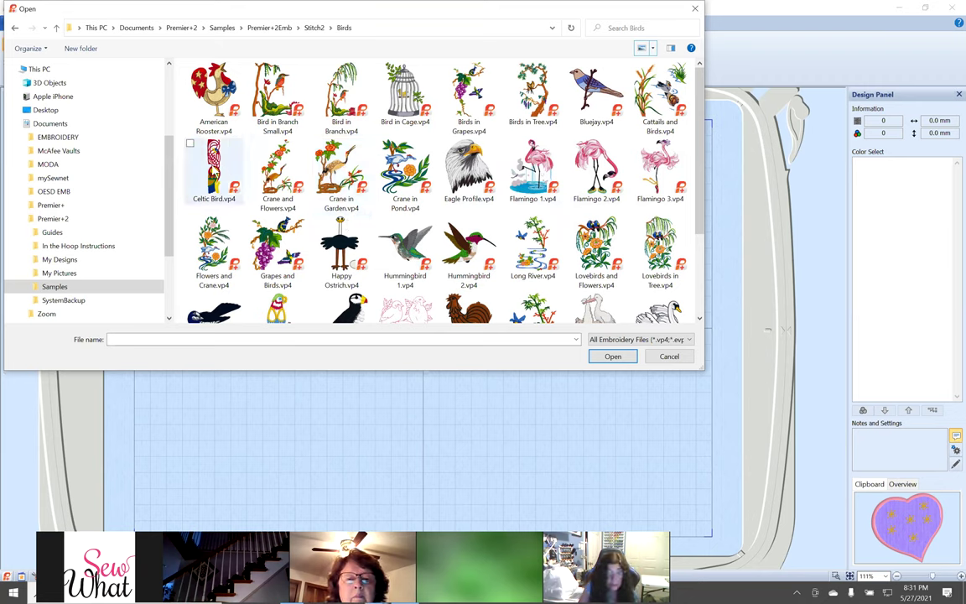
pyautogui.click(205, 155)
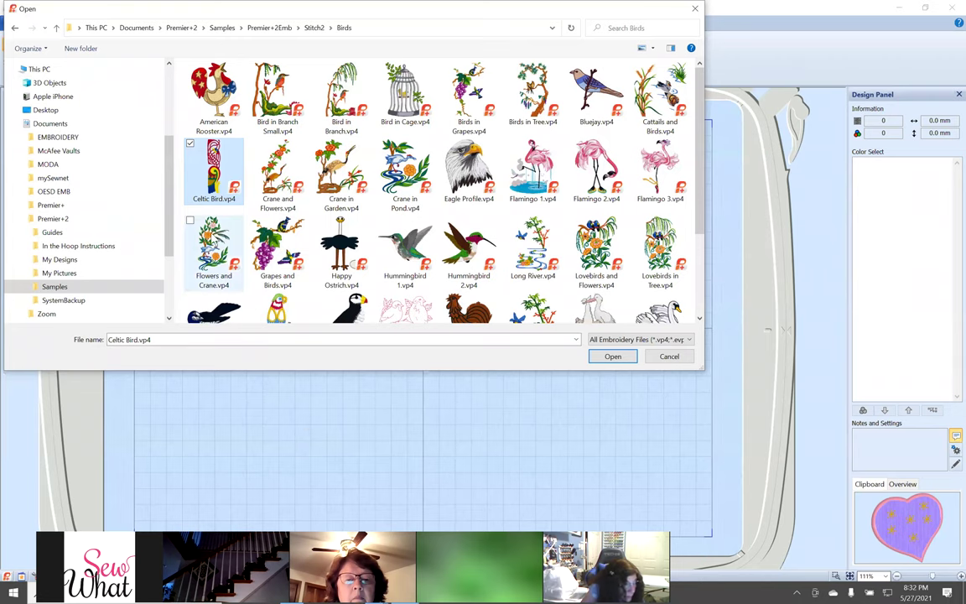
pyautogui.doubleClick(218, 175)
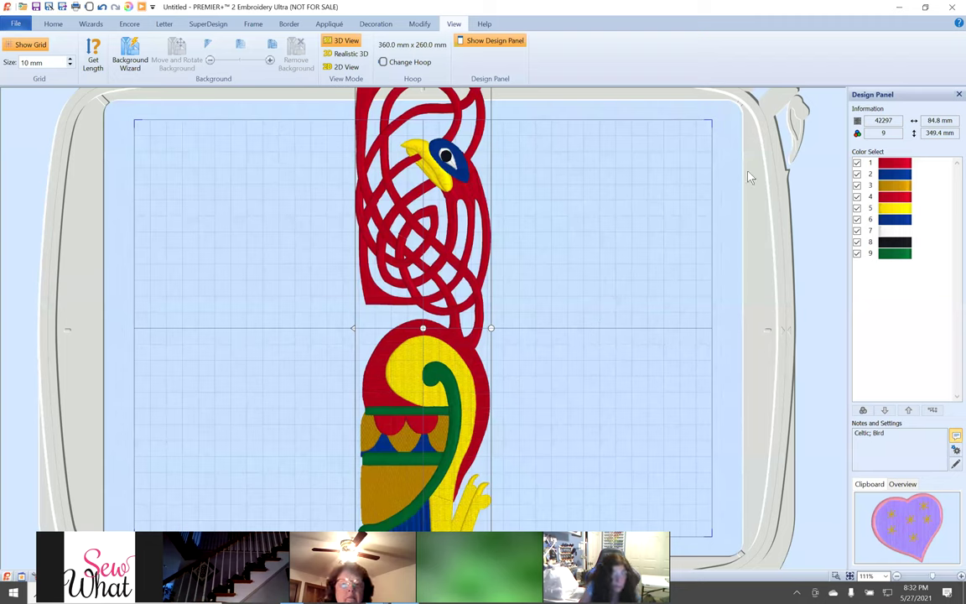
# Change the orientation of the 360mm x 260mm Designer Imperial Hoop to Natural.
pyautogui.click(409, 65)
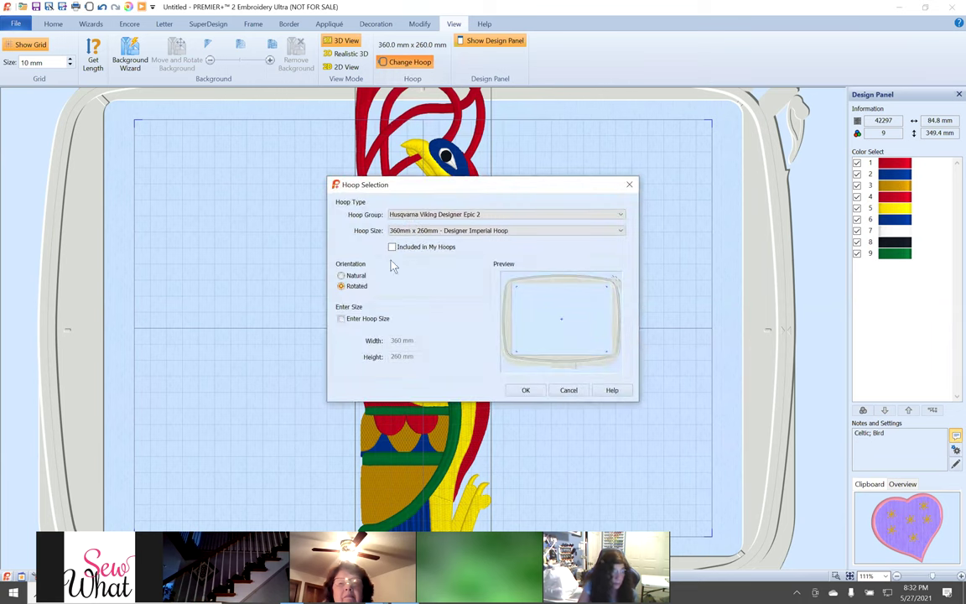
pyautogui.click(352, 276)
pyautogui.click(527, 391)
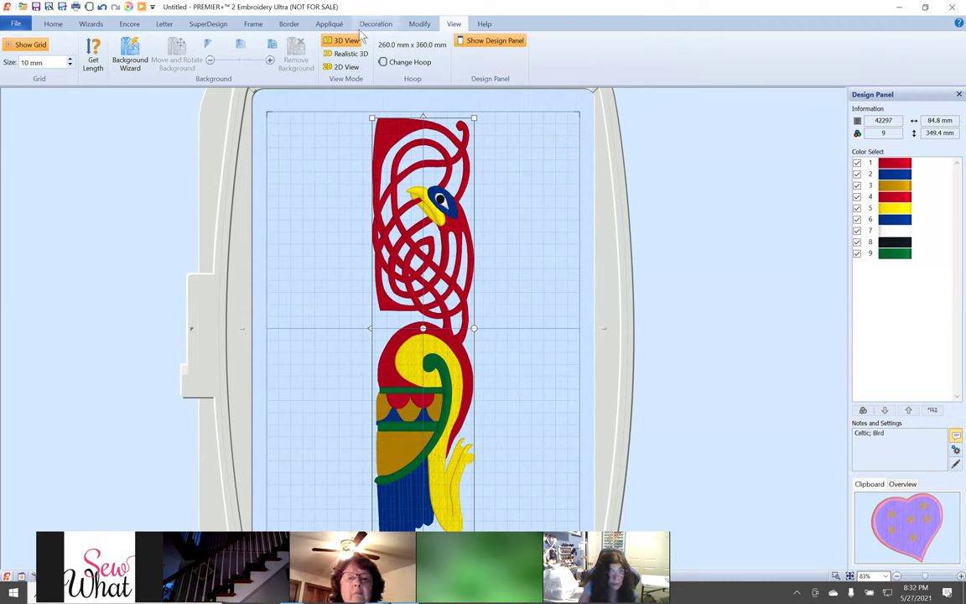
# Start a Split Project for the Celtic bird using the 240mm x 150mm Universal Large Hoop 2 in Natural orientation.
pyautogui.click(90, 25)
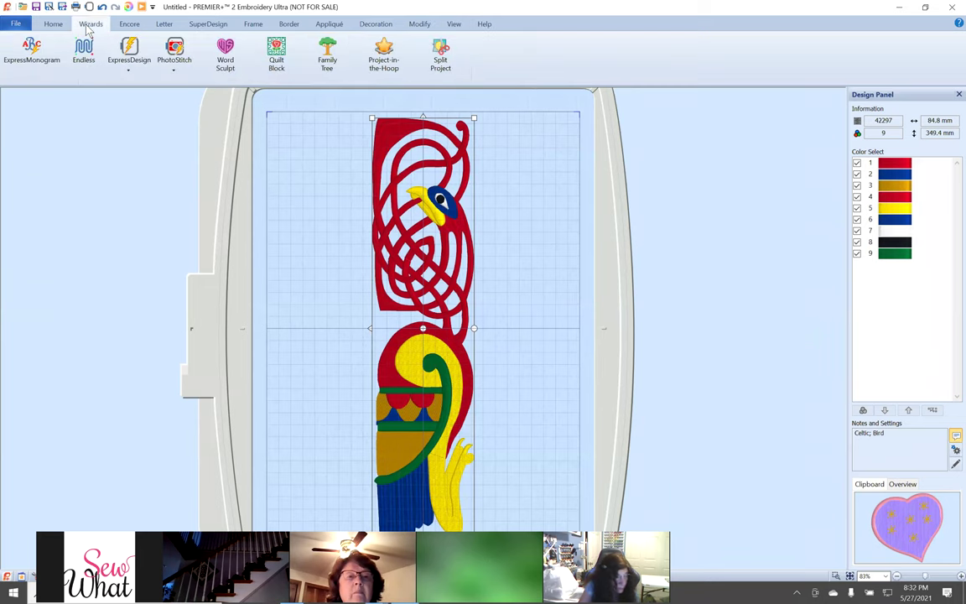
pyautogui.click(442, 55)
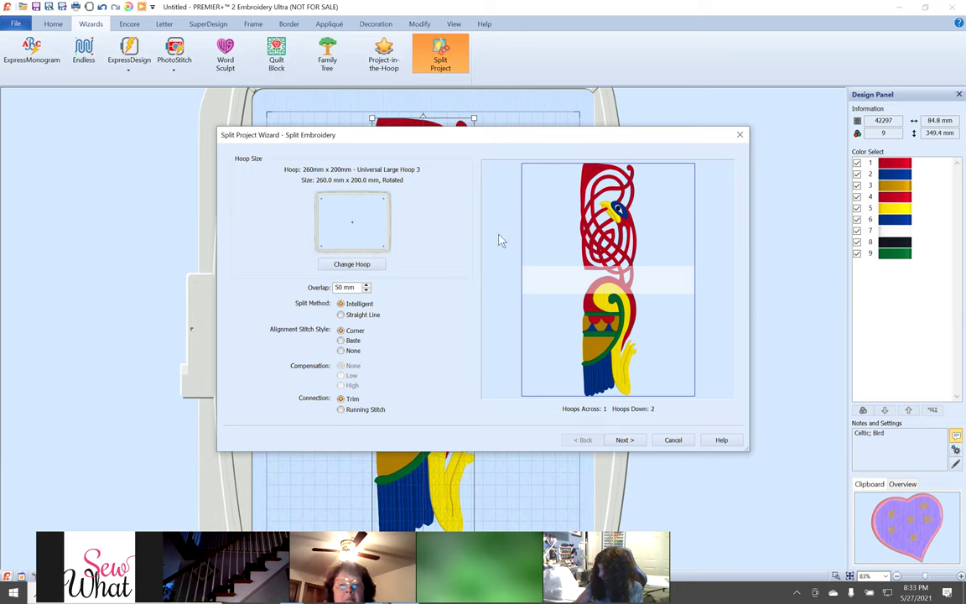
pyautogui.click(353, 264)
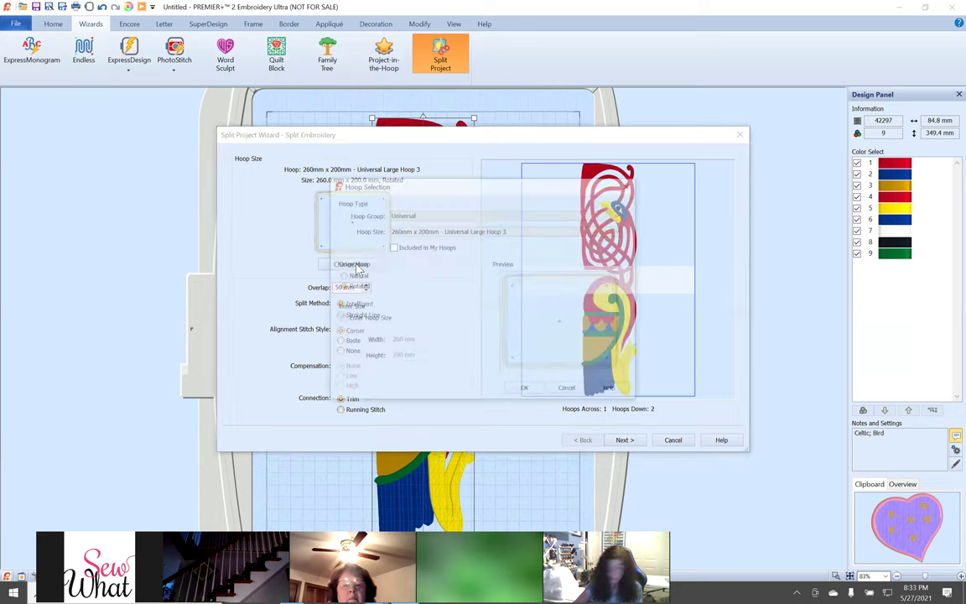
pyautogui.click(489, 234)
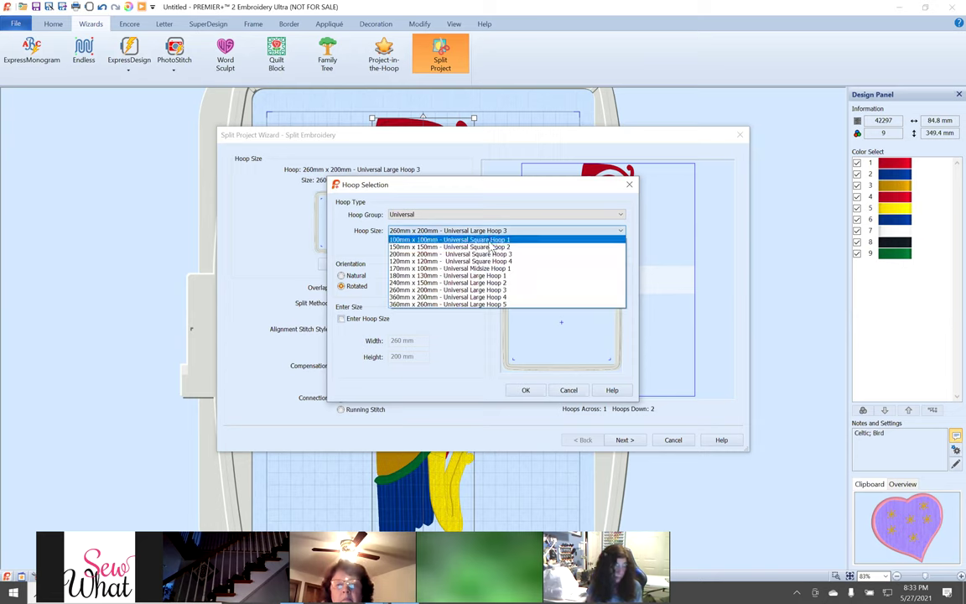
pyautogui.click(470, 283)
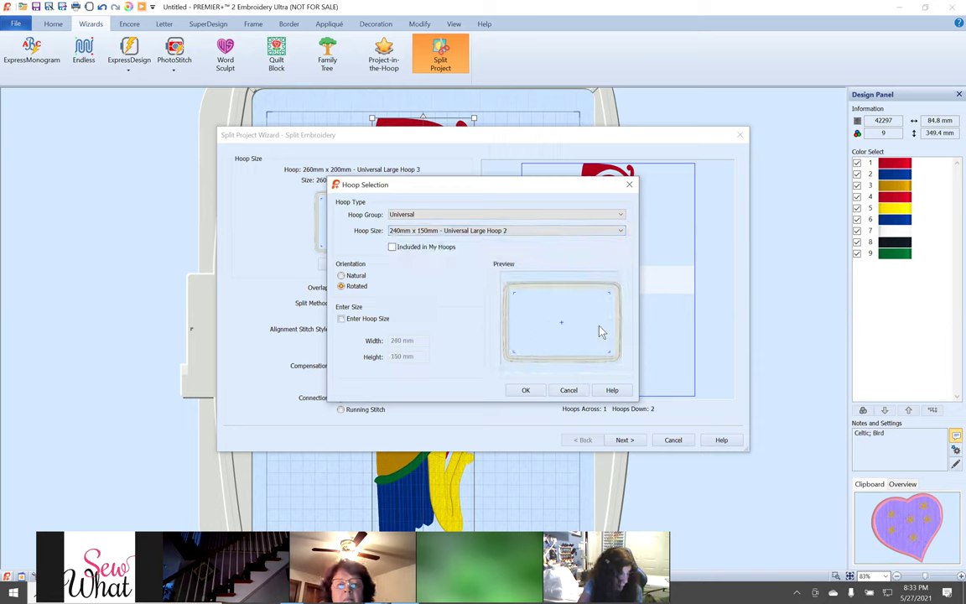
pyautogui.click(341, 276)
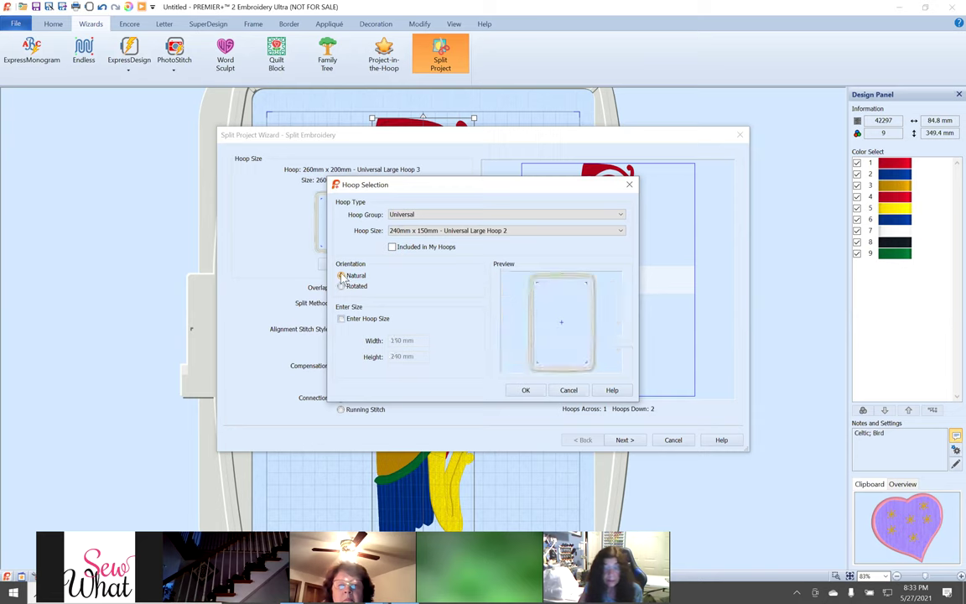
pyautogui.click(525, 391)
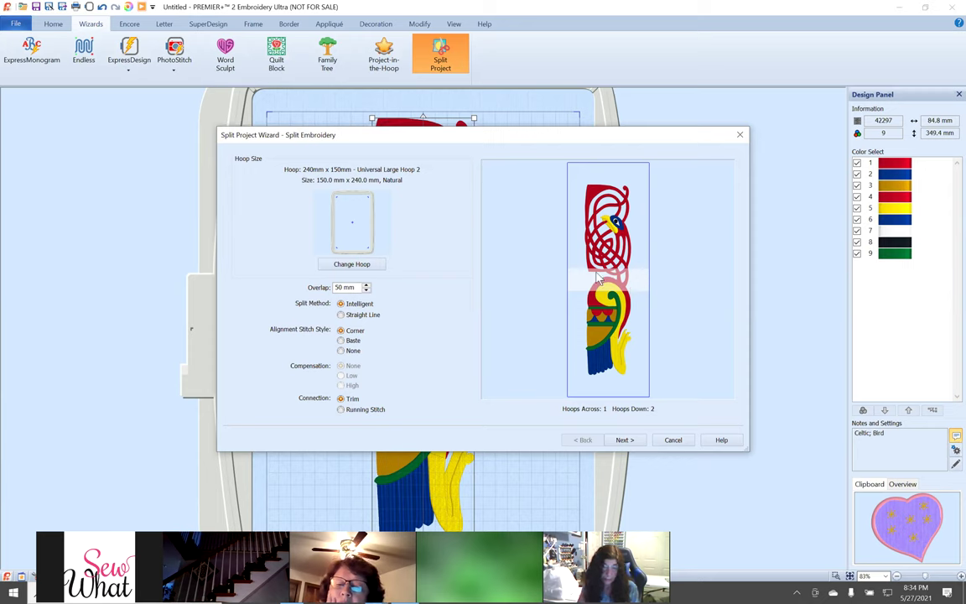
# Set the split overlap to 30 mm and preview the resulting sections with the Trim connection.
pyautogui.click(365, 290)
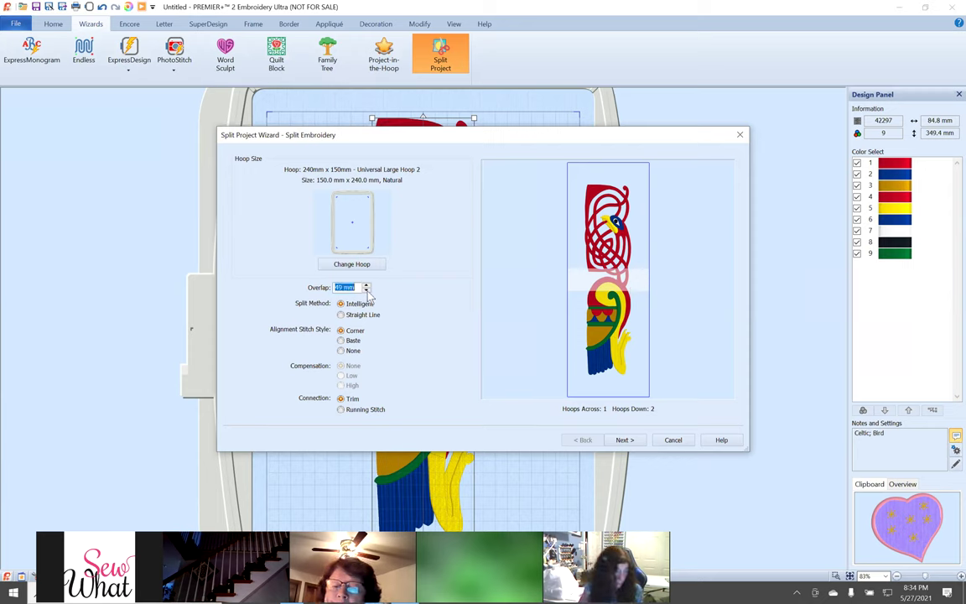
pyautogui.write('30')
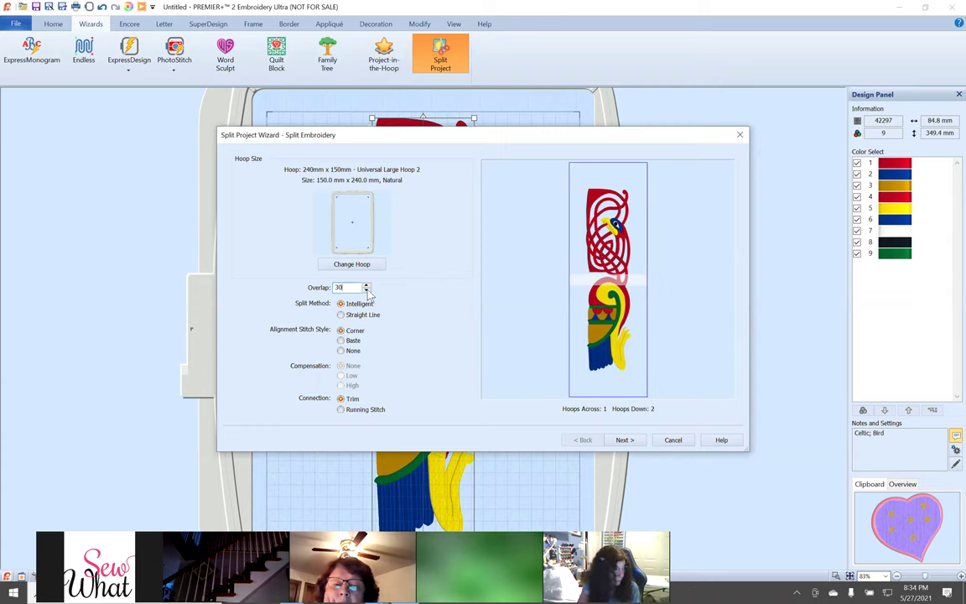
pyautogui.write('2')
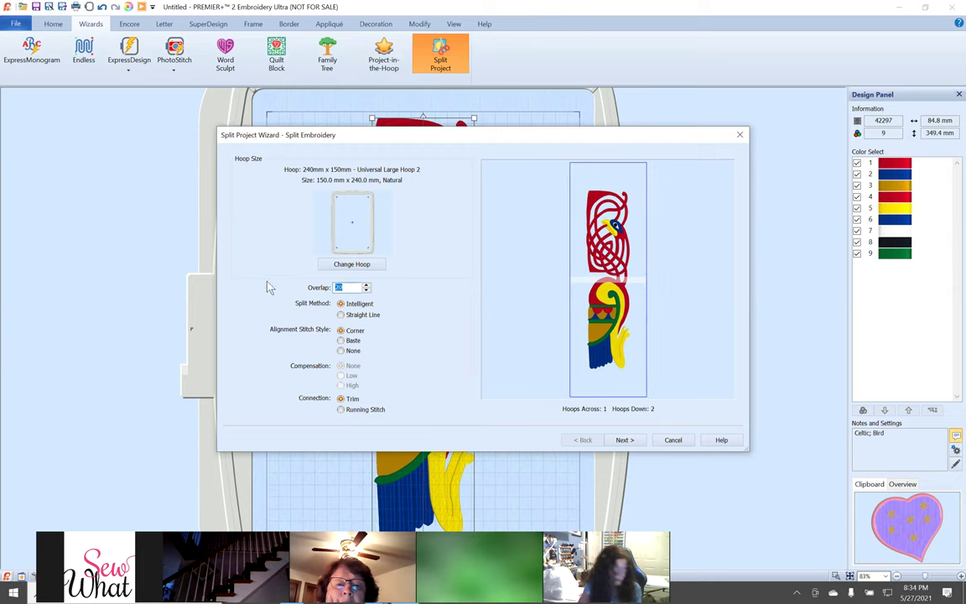
pyautogui.write('30')
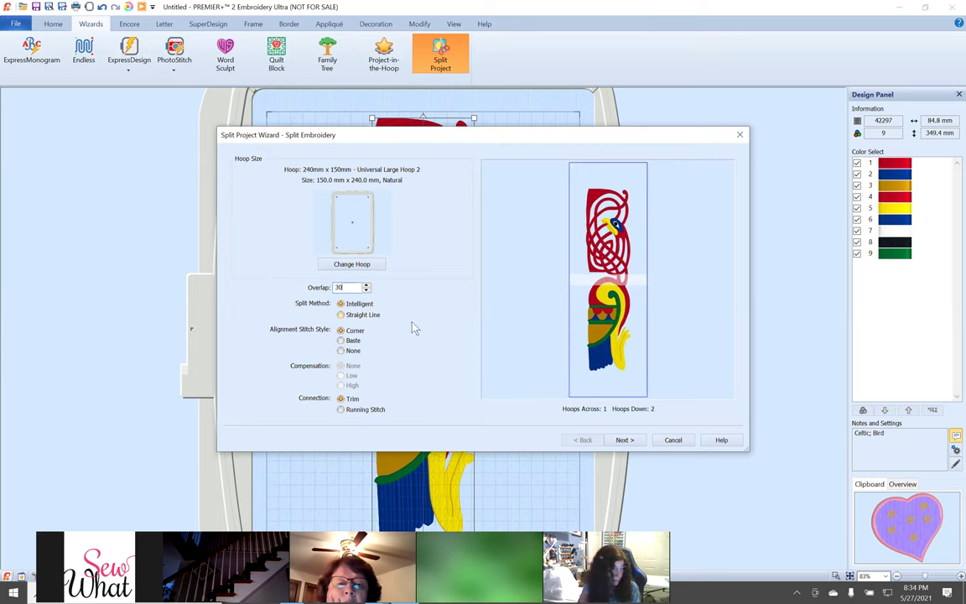
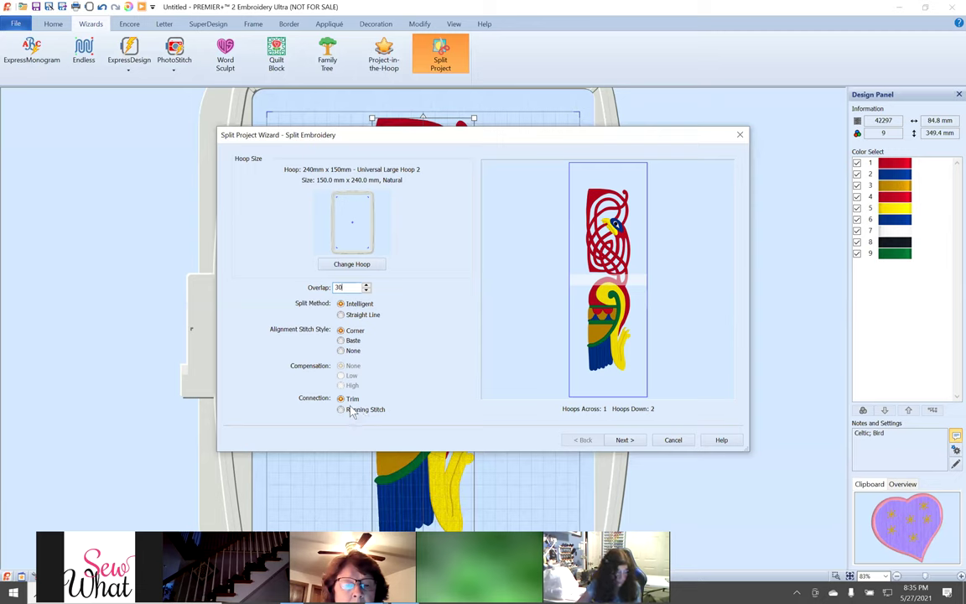
pyautogui.click(623, 440)
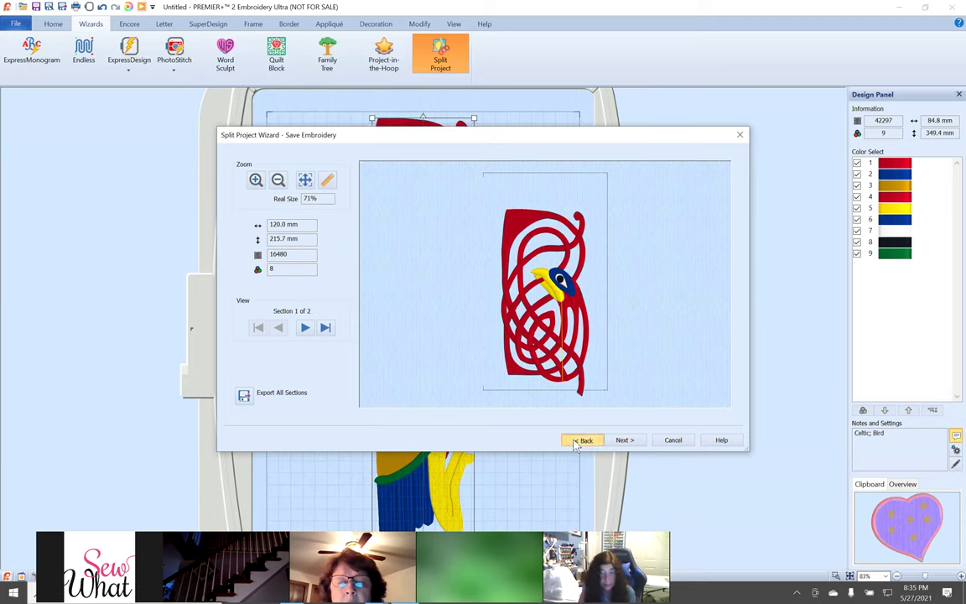
# Return to the split settings, change the connection to Running Stitch and preview the sections again.
pyautogui.click(583, 440)
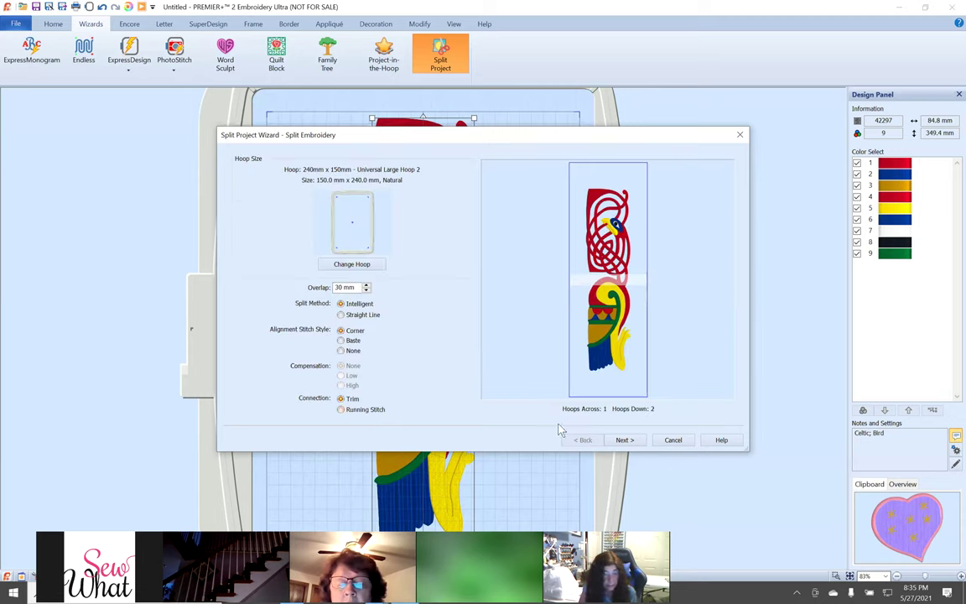
pyautogui.click(365, 409)
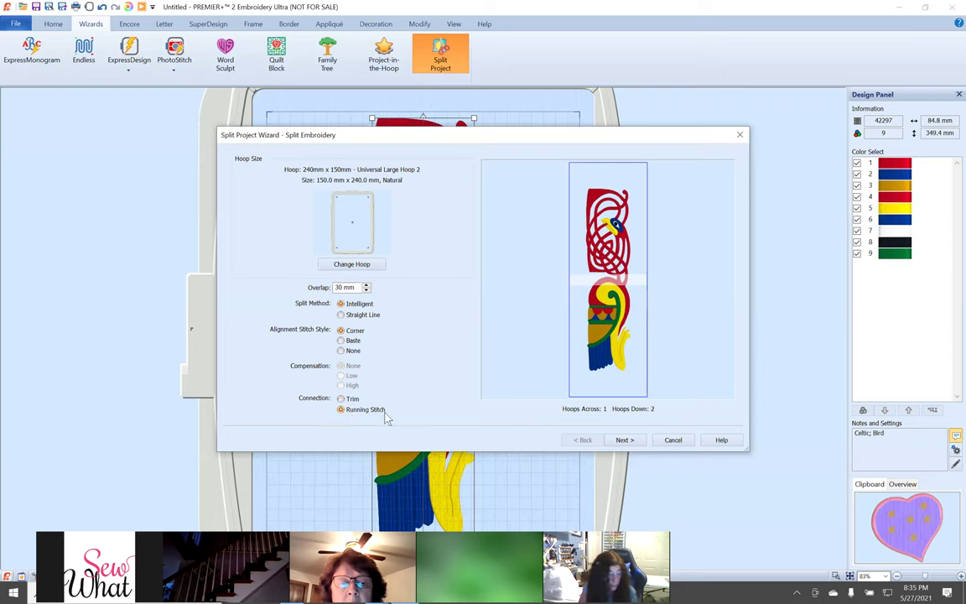
pyautogui.click(625, 441)
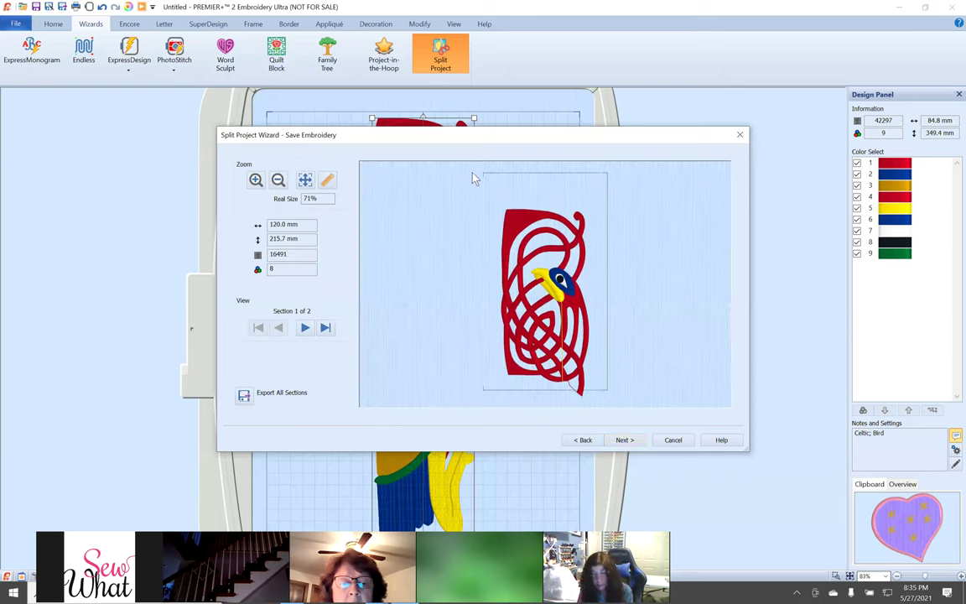
# Try the Baste alignment stitch style in the split settings and preview the first section.
pyautogui.click(583, 440)
pyautogui.click(340, 340)
pyautogui.click(623, 439)
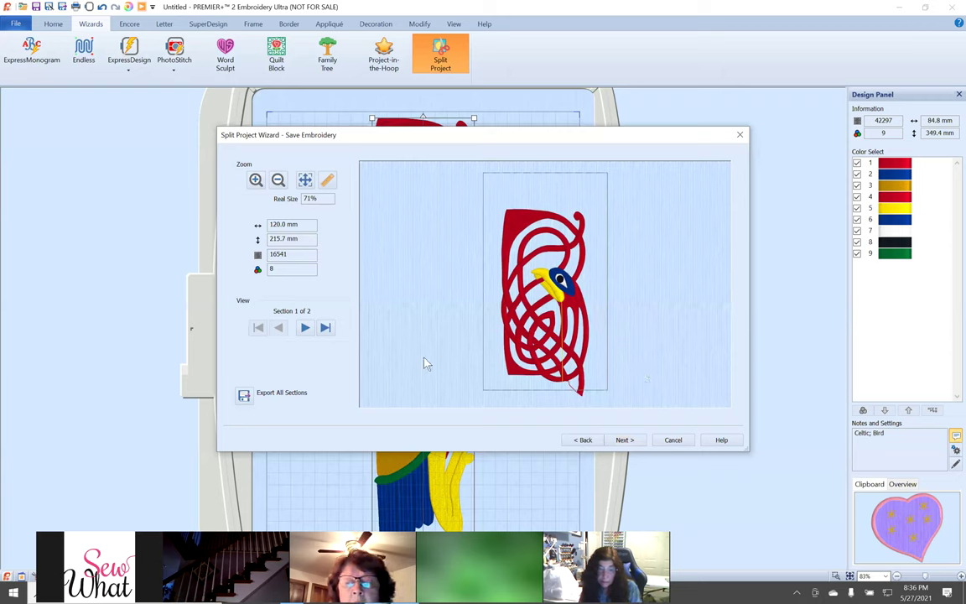
# Set the alignment stitch style back to Corner and preview both split sections.
pyautogui.click(583, 439)
pyautogui.click(341, 330)
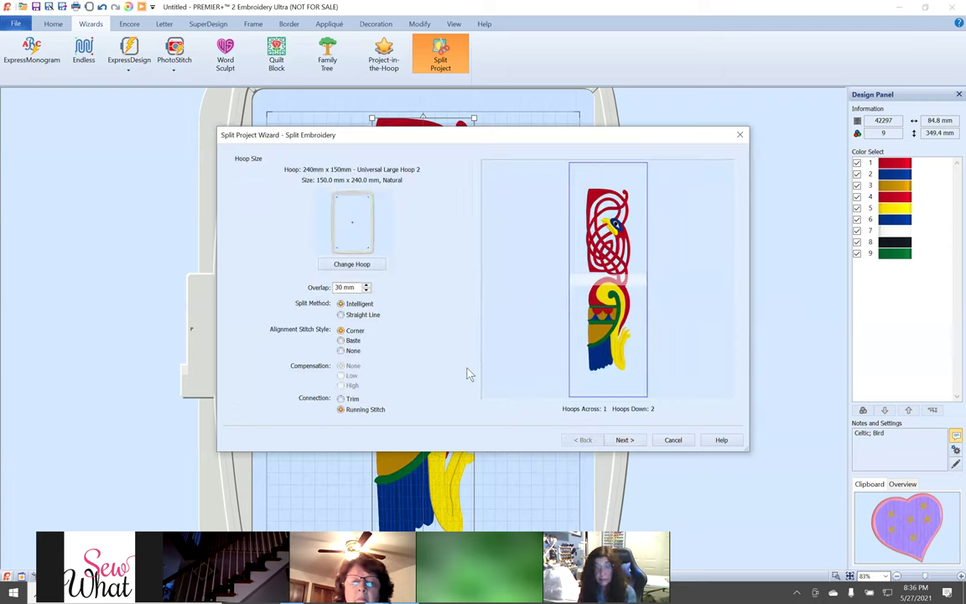
pyautogui.click(624, 439)
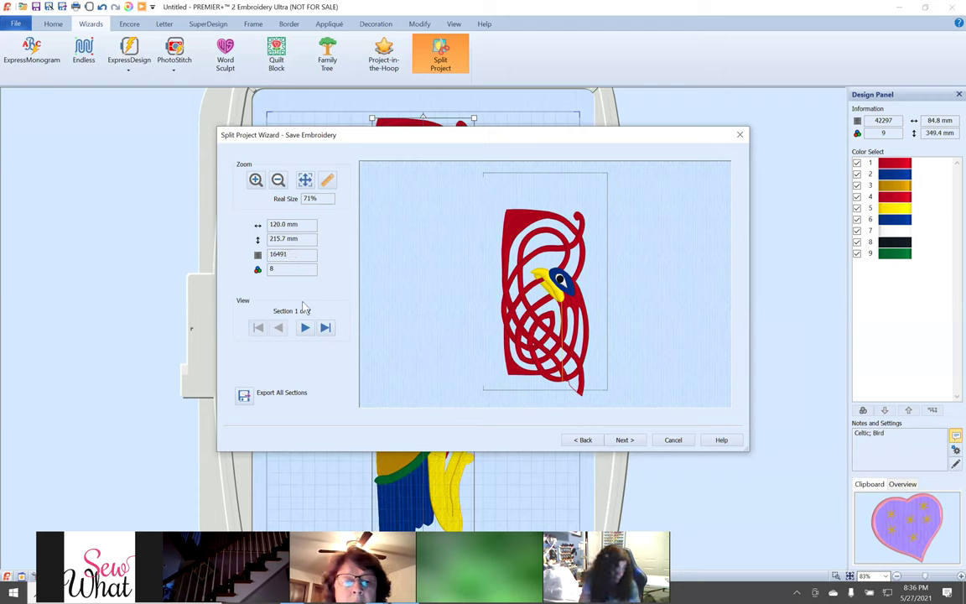
pyautogui.click(304, 328)
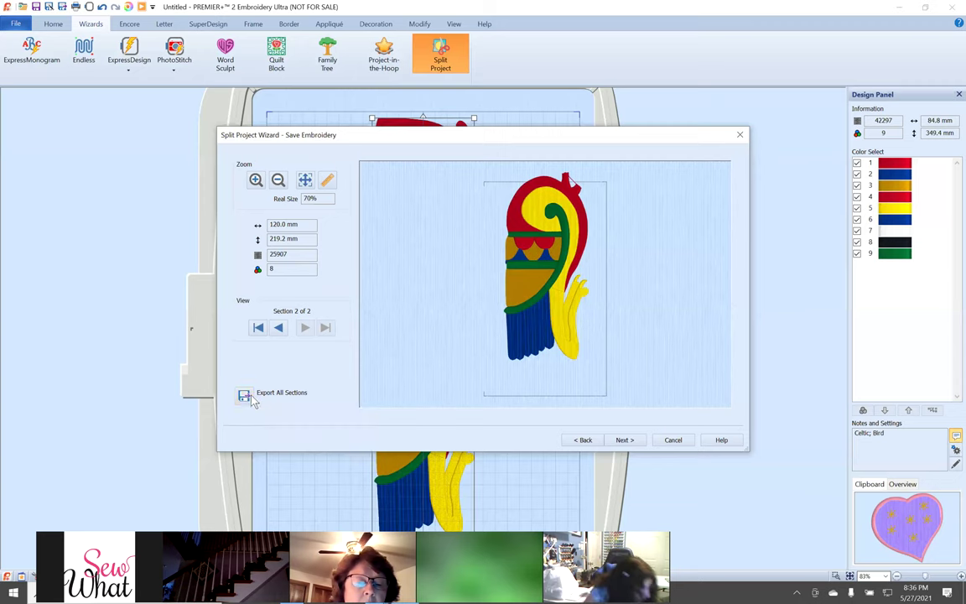
# Proceed to the wizard's print options without exporting the split sections.
pyautogui.click(629, 441)
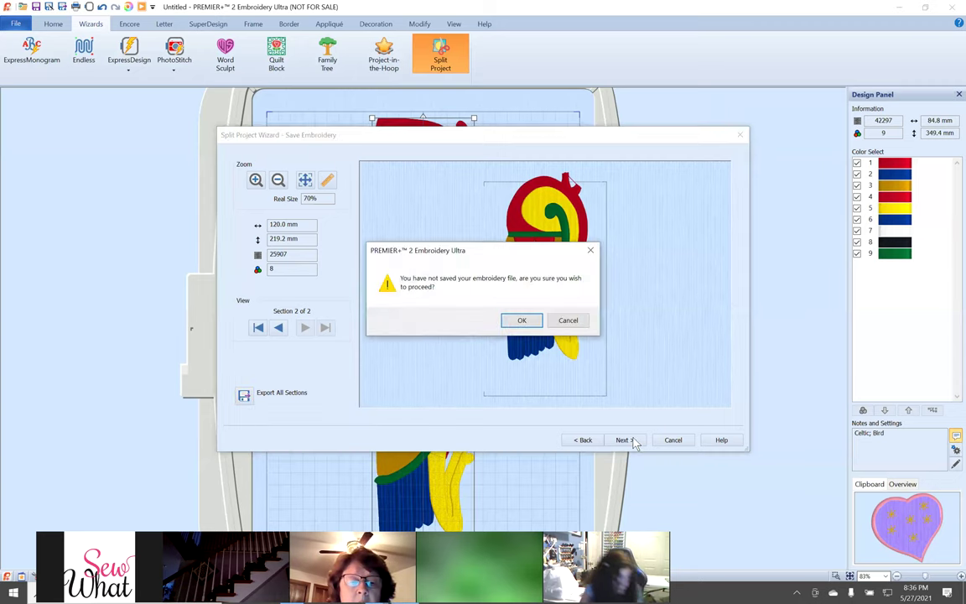
pyautogui.click(520, 323)
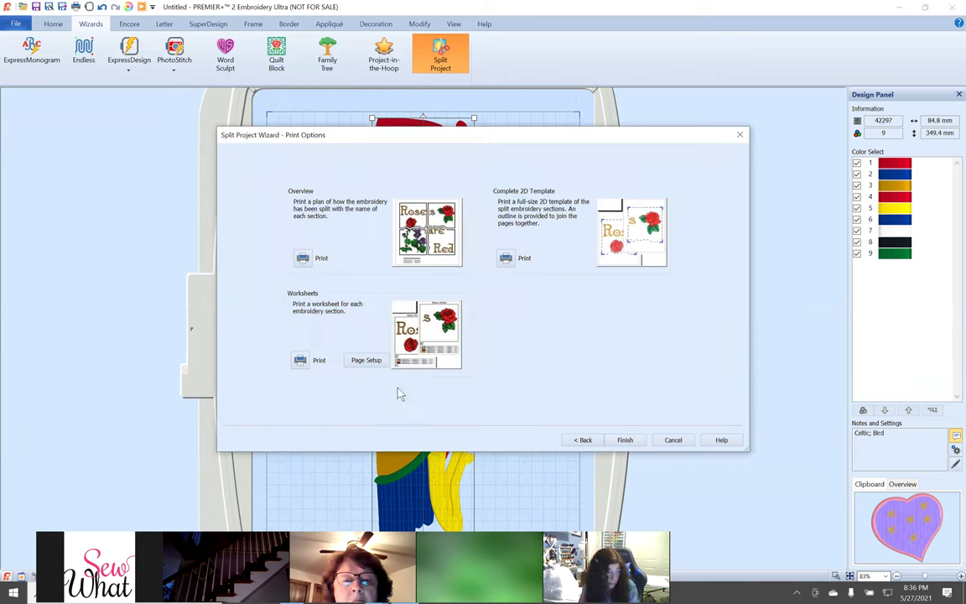
pyautogui.click(582, 439)
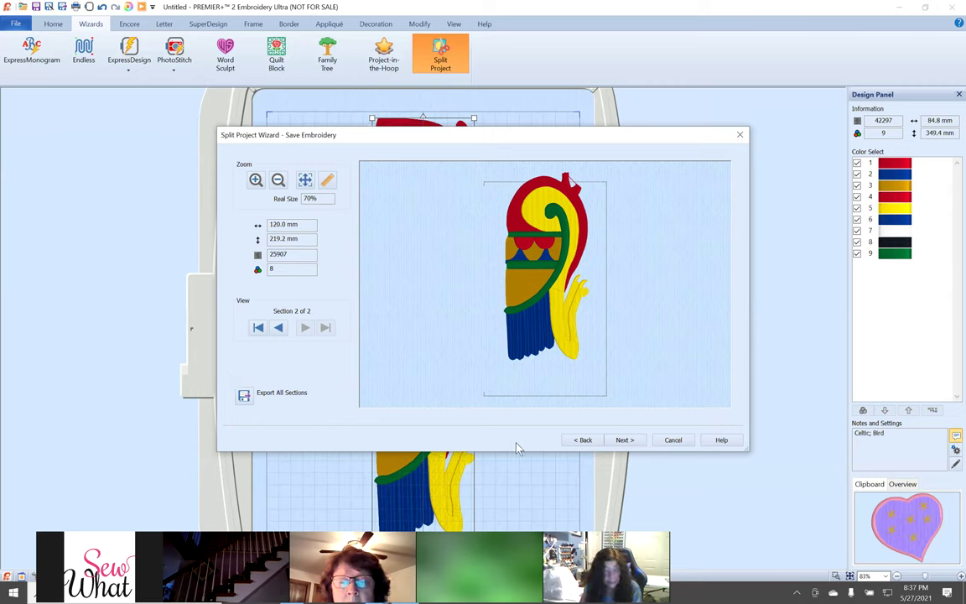
pyautogui.click(623, 440)
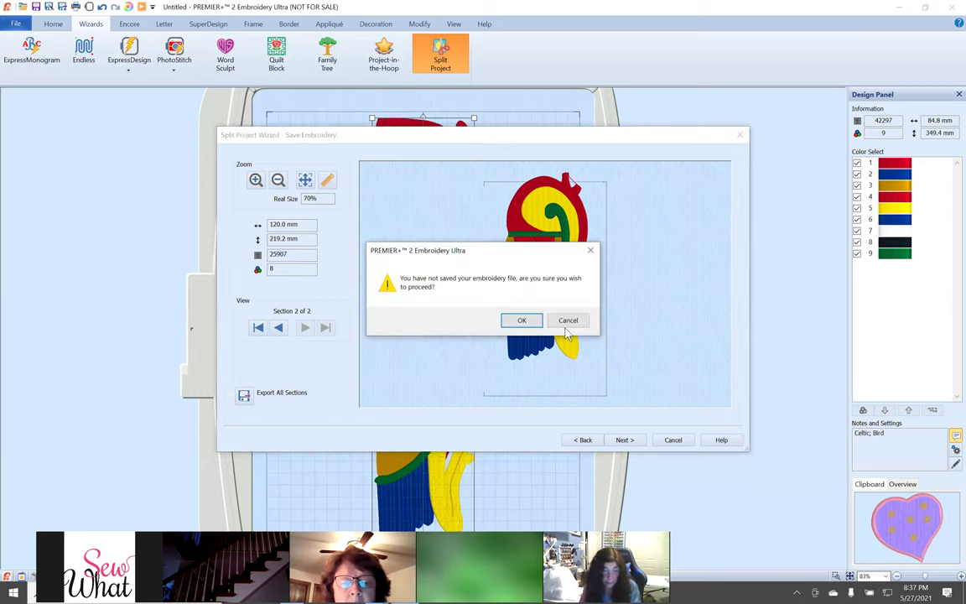
pyautogui.click(522, 320)
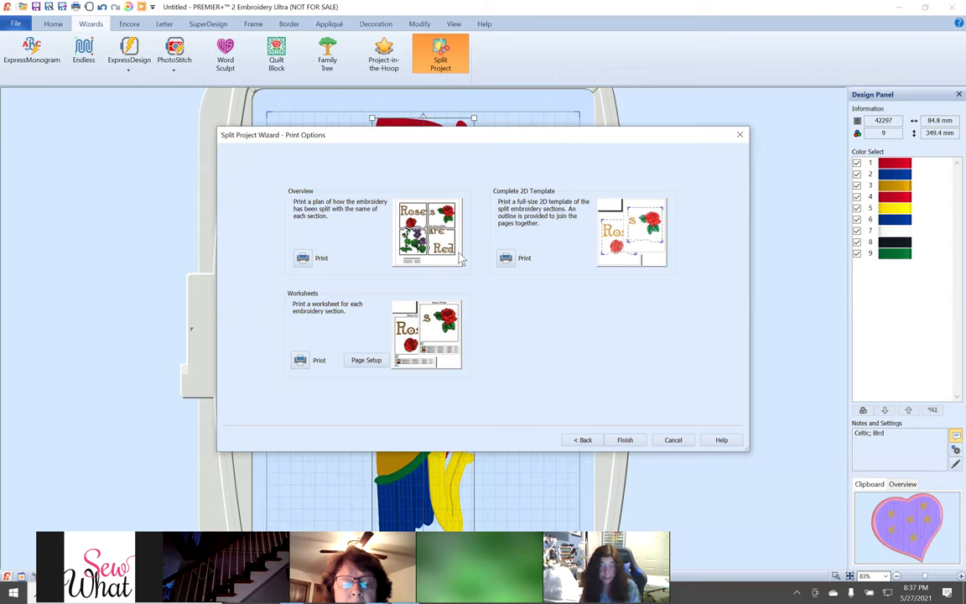
# Print the Overview plan of the split embroidery with Microsoft Print to PDF.
pyautogui.click(305, 256)
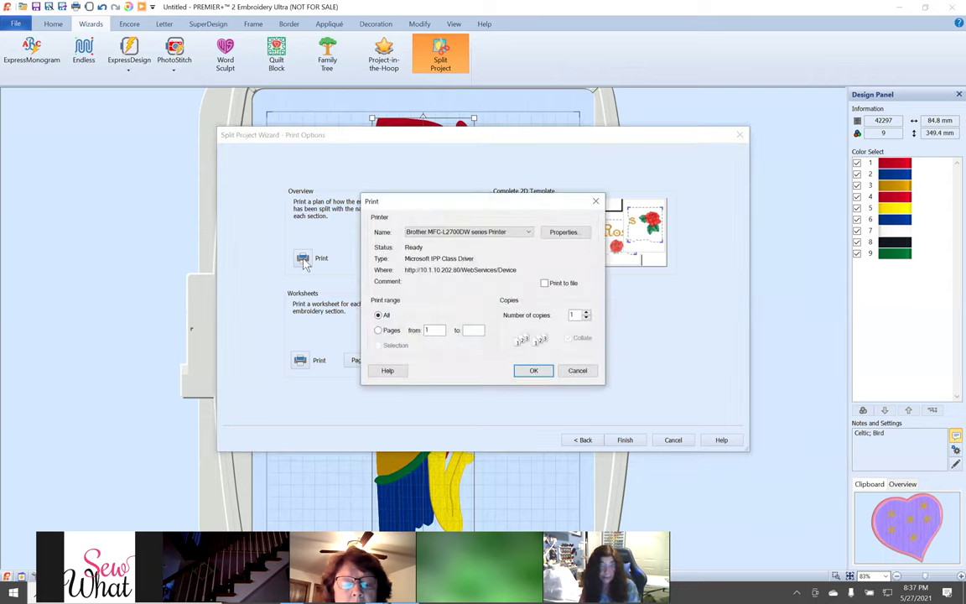
pyautogui.click(482, 232)
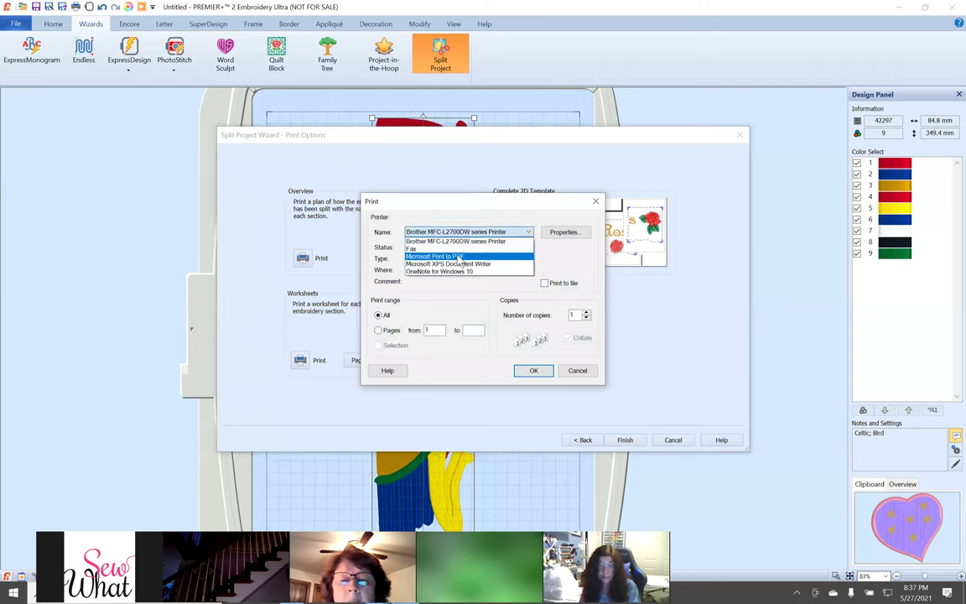
pyautogui.click(480, 256)
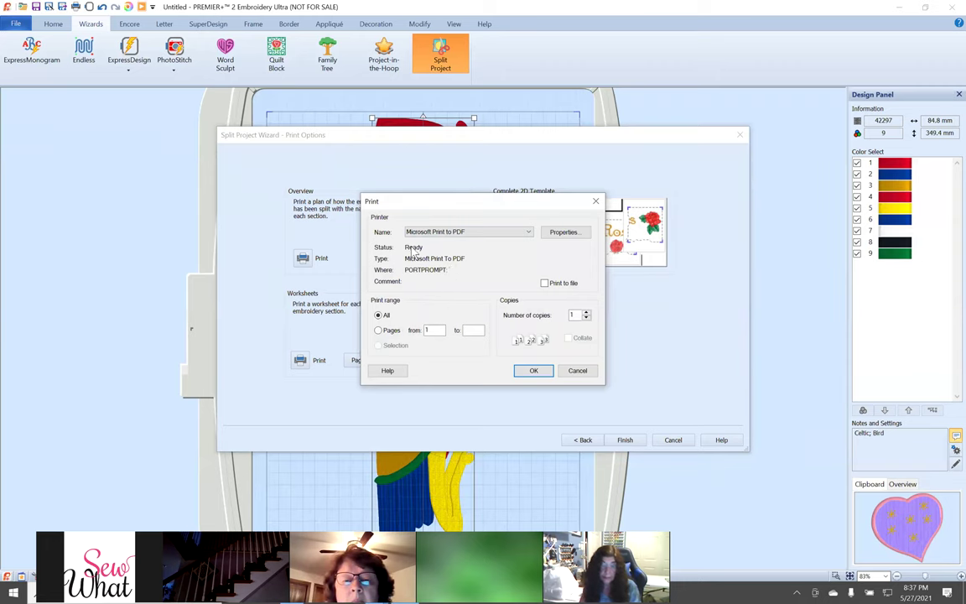
pyautogui.click(533, 371)
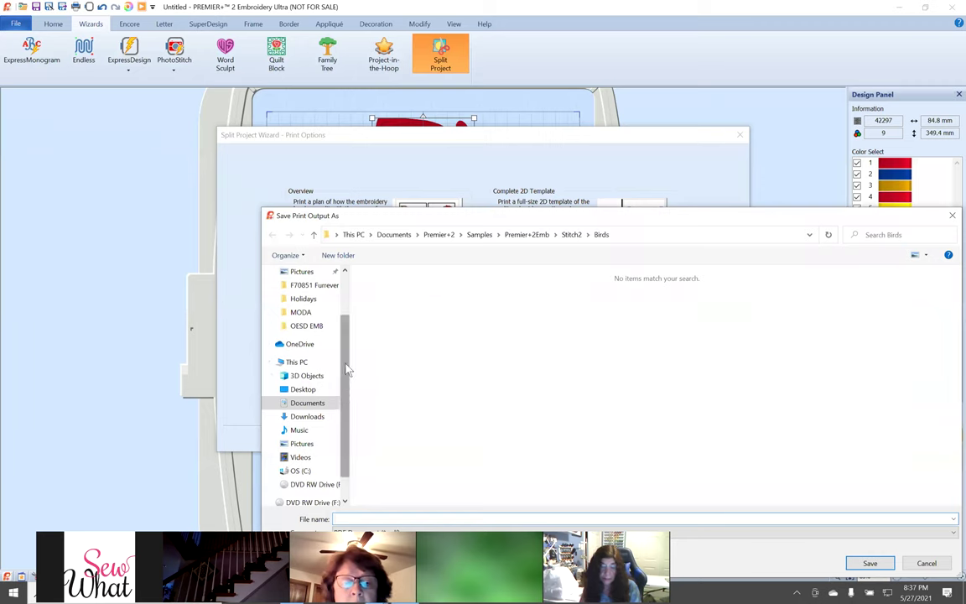
# Save the overview PDF on the Desktop as DELETE ME and finish the Split Project wizard.
pyautogui.moveTo(349, 384); pyautogui.dragTo(345, 282)
pyautogui.click(306, 294)
pyautogui.click(358, 518)
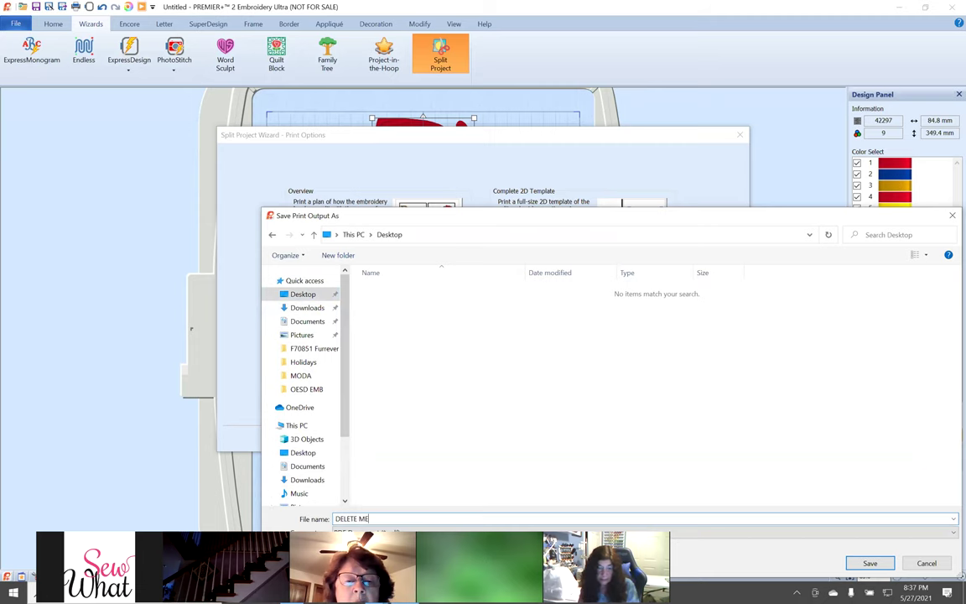
pyautogui.click(869, 563)
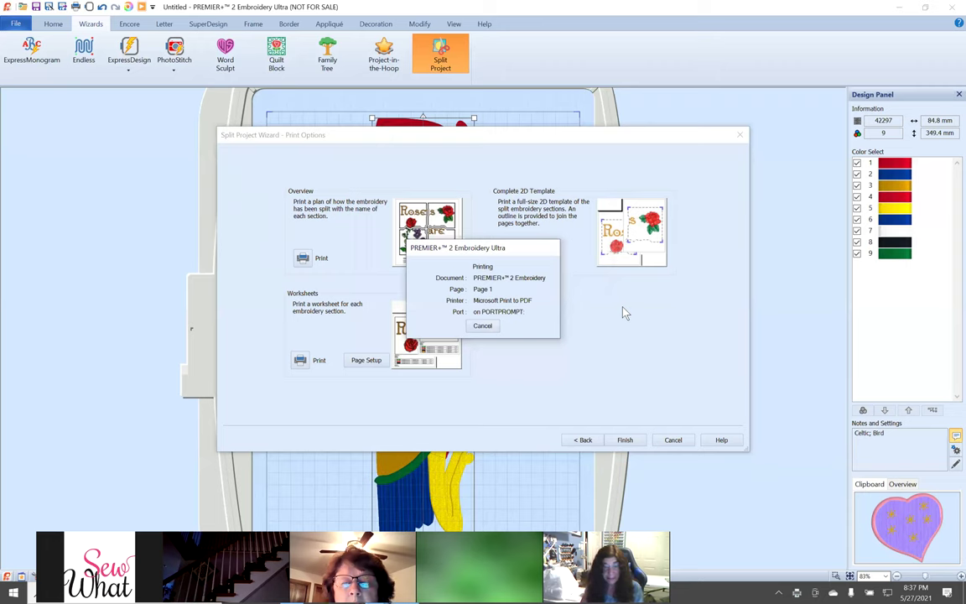
pyautogui.click(625, 439)
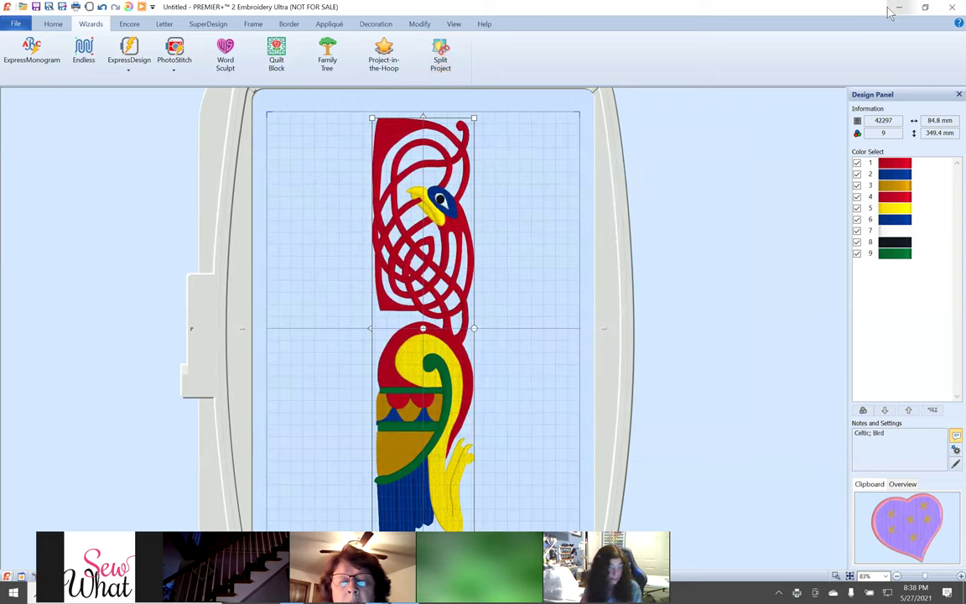
# Open DELETE ME.pdf from the desktop and examine how the overview divides the Celtic bird into sections.
pyautogui.click(952, 7)
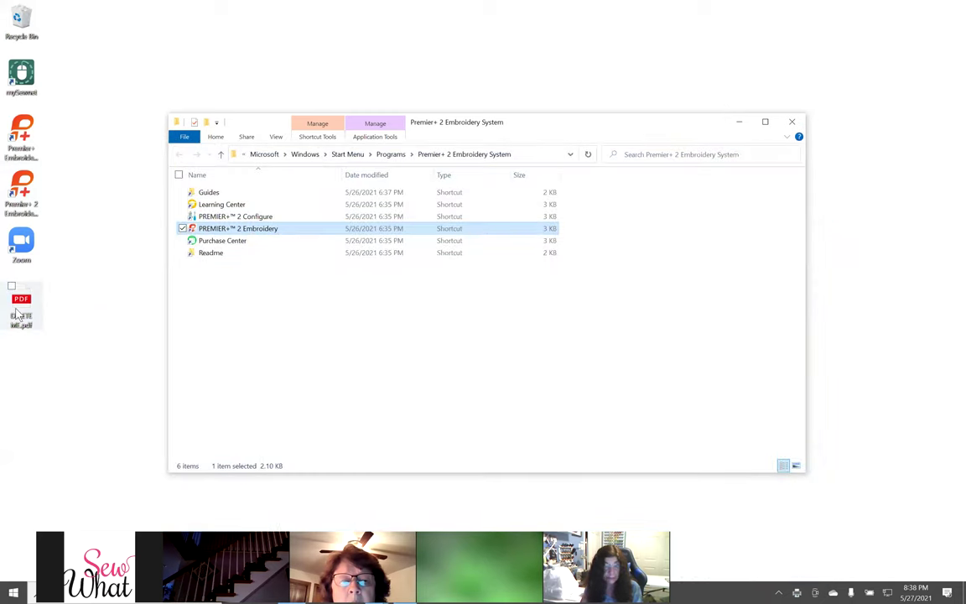
pyautogui.click(23, 308)
pyautogui.doubleClick(24, 308)
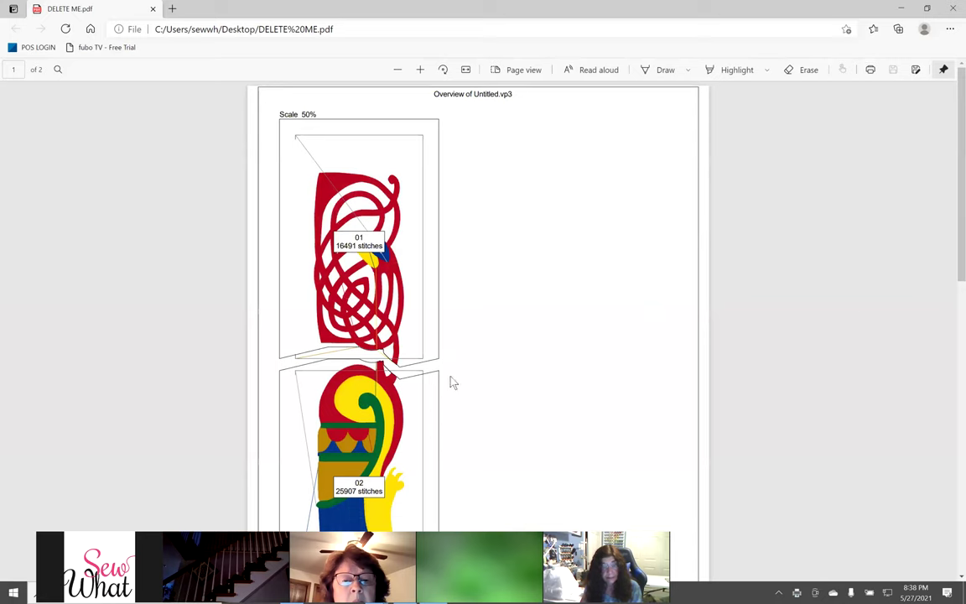
pyautogui.moveTo(956, 194); pyautogui.dragTo(956, 232)
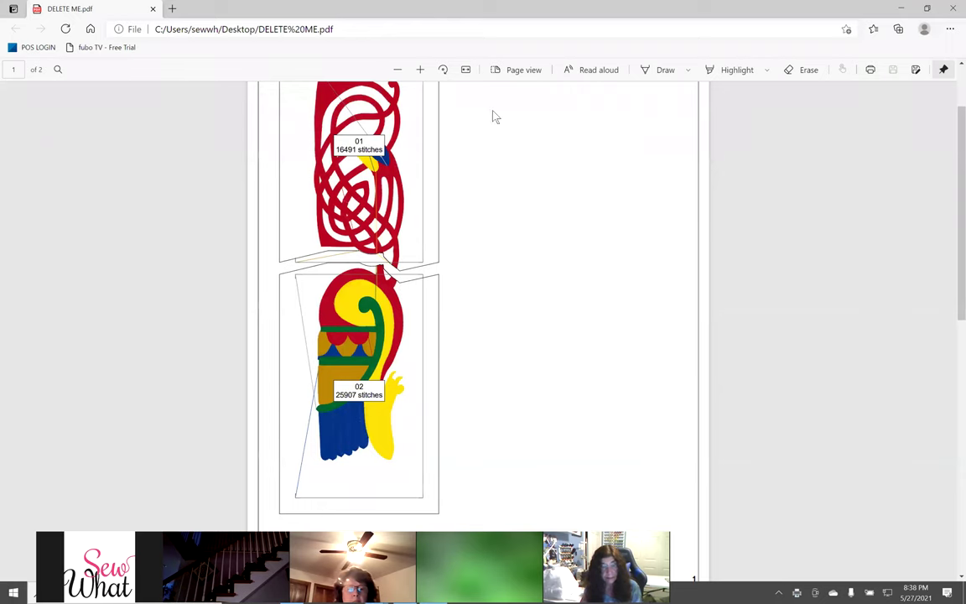
pyautogui.click(420, 71)
pyautogui.click(420, 71)
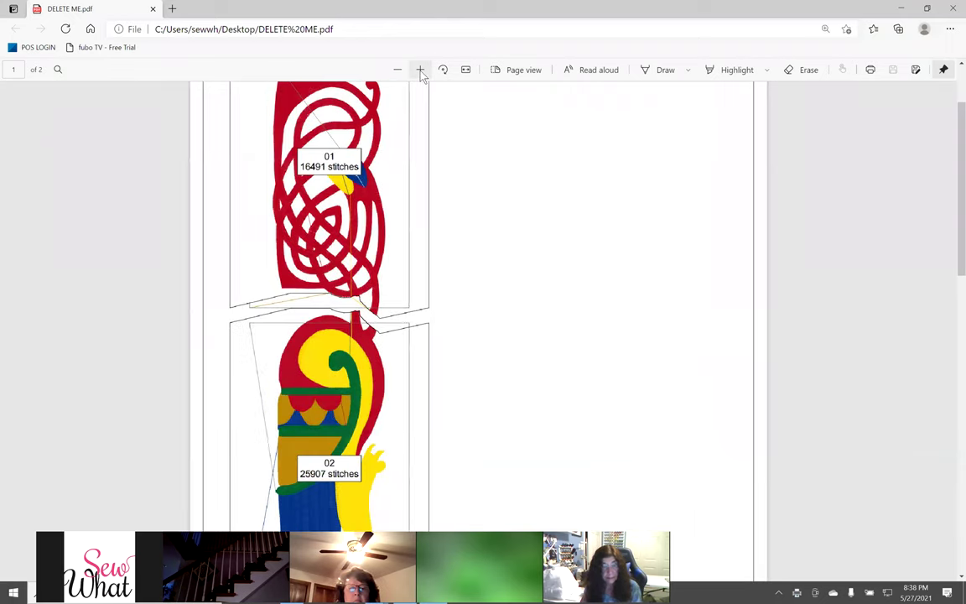
pyautogui.click(421, 71)
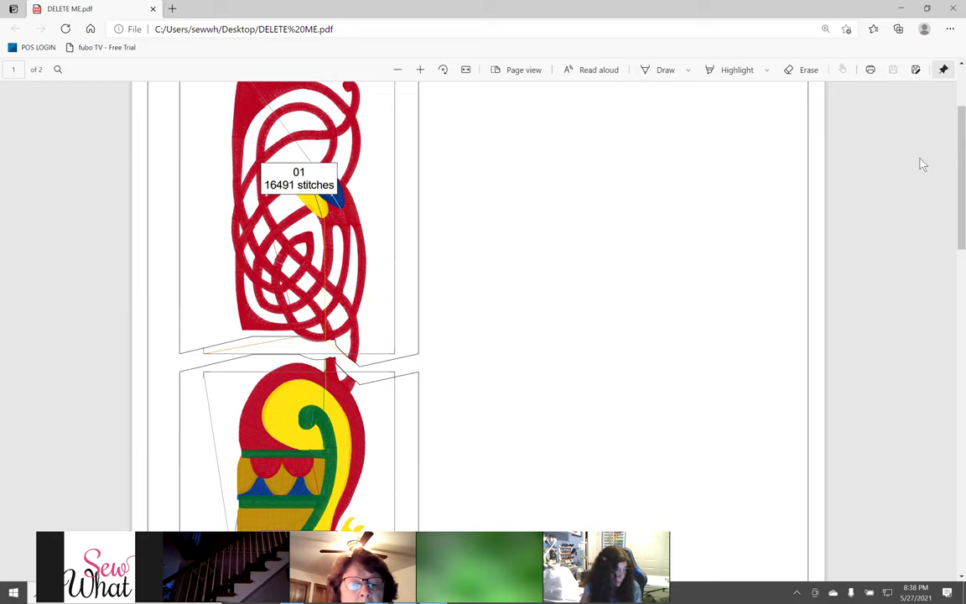
pyautogui.moveTo(955, 166); pyautogui.dragTo(956, 84)
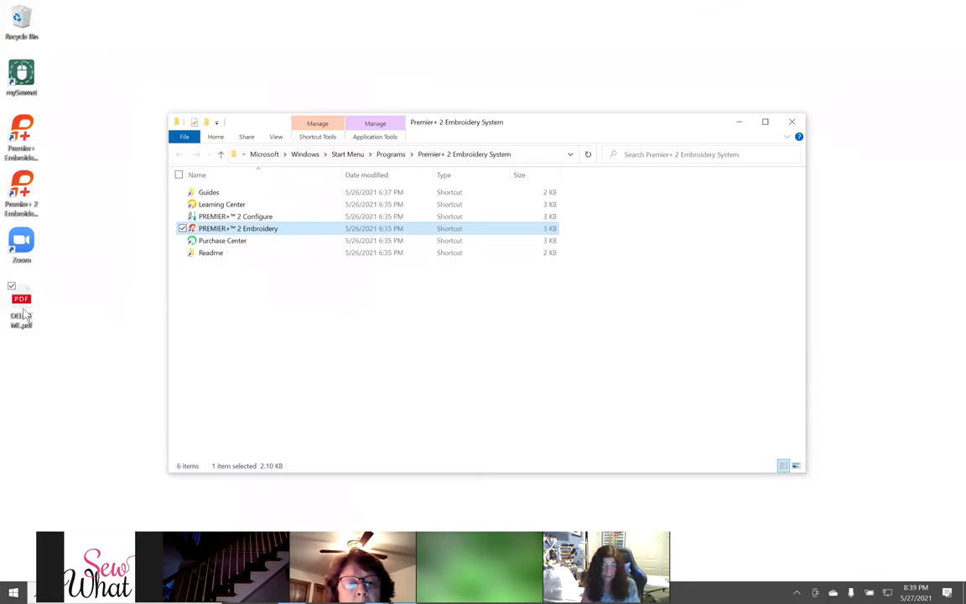
# Move DELETE ME.pdf from the desktop to the Recycle Bin.
pyautogui.click(21, 300)
pyautogui.moveTo(22, 301); pyautogui.dragTo(23, 18)
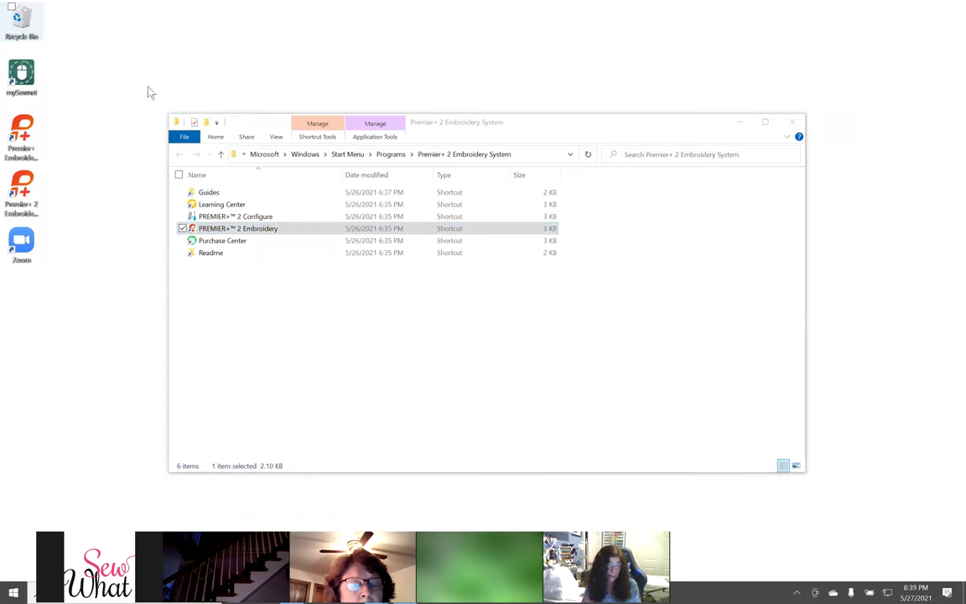